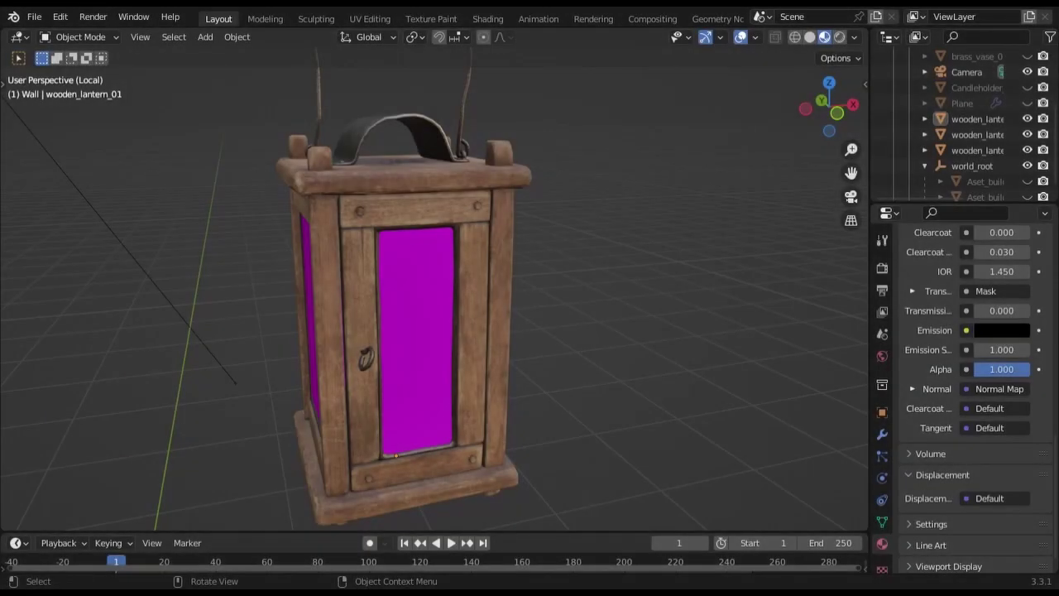
# Step: Select the wooden_lantern_01_door and show it in the UV Editing workspace beside its texture
pyautogui.moveTo(497, 248); pyautogui.dragTo(469, 237, button='middle')
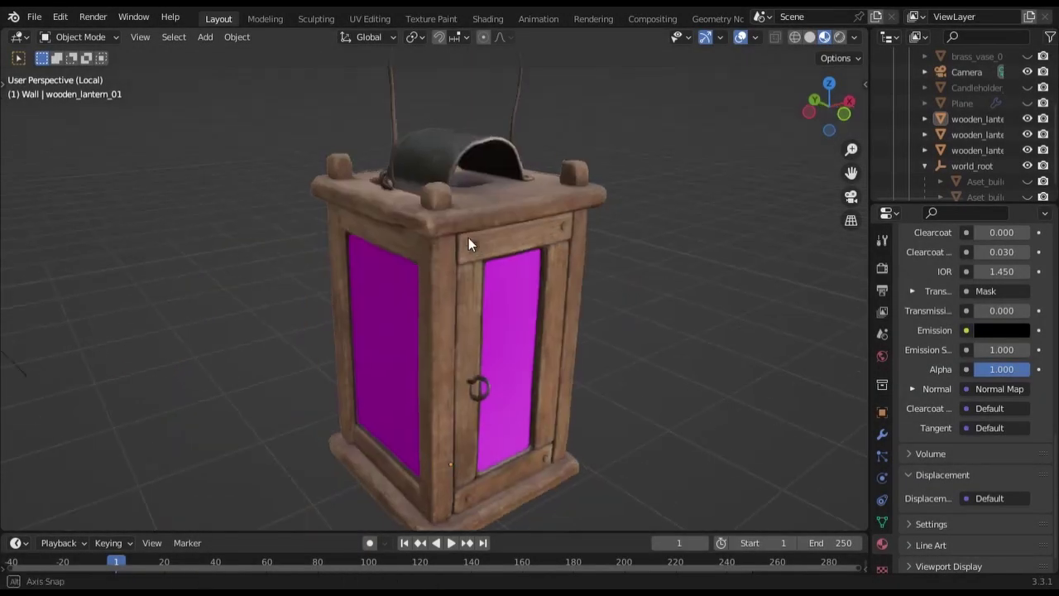
pyautogui.scroll(4, 447, 257)
pyautogui.moveTo(427, 280)
pyautogui.mouseDown(button='middle')
pyautogui.moveTo(413, 312)
pyautogui.moveTo(409, 221)
pyautogui.moveTo(450, 216)
pyautogui.moveTo(336, 240)
pyautogui.mouseUp(button='middle')
pyautogui.click(337, 241)
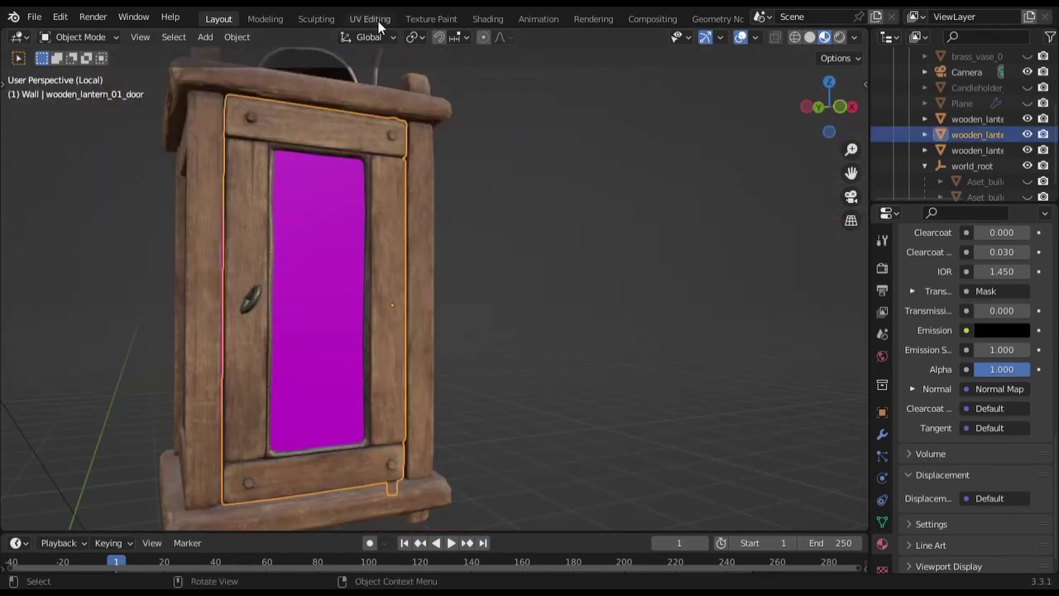
pyautogui.click(379, 23)
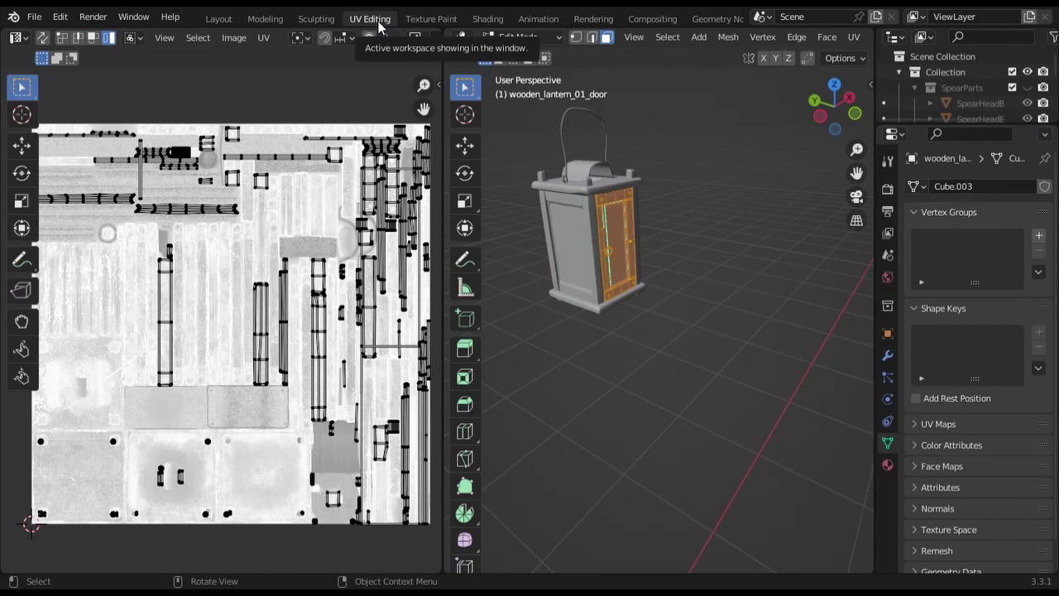
# Step: Inspect the UV layouts of the lantern body, then of the door, in Edit Mode
pyautogui.press('Tab')
pyautogui.click(575, 230)
pyautogui.press('Tab')
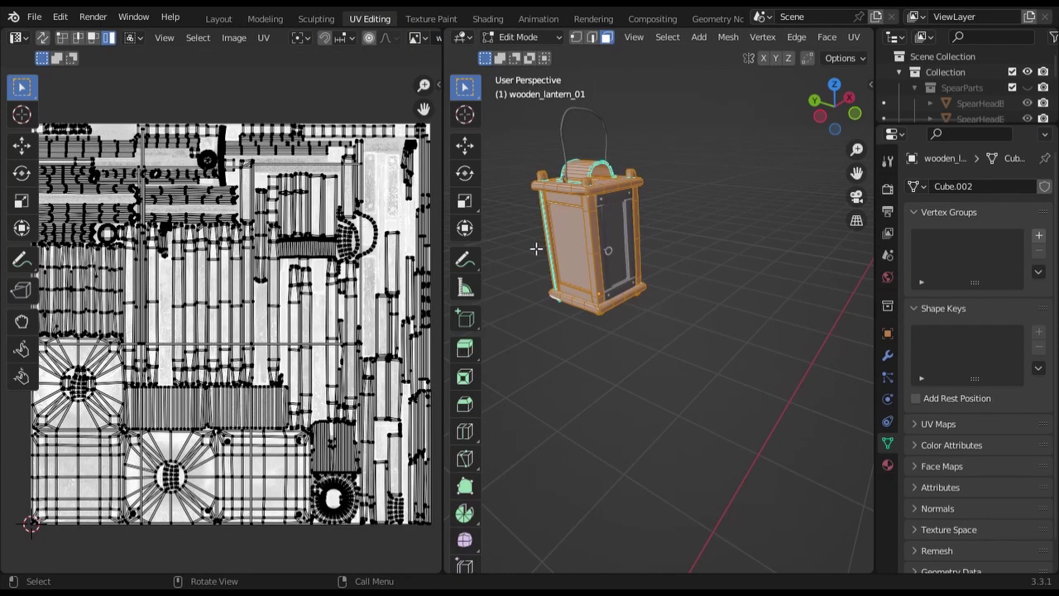
pyautogui.press('Tab')
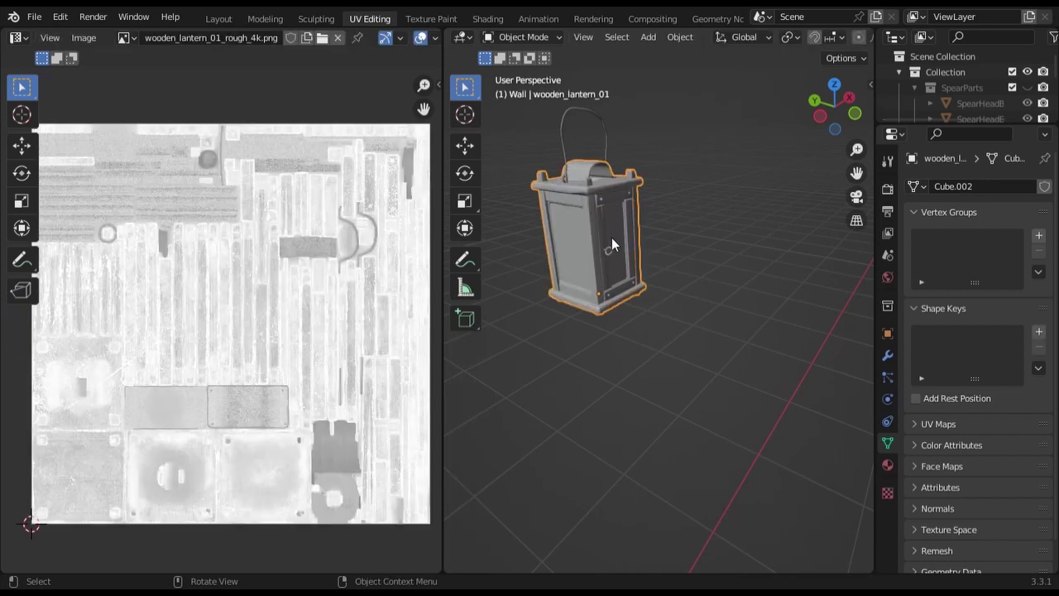
pyautogui.click(612, 242)
pyautogui.press('Tab')
pyautogui.press('Tab')
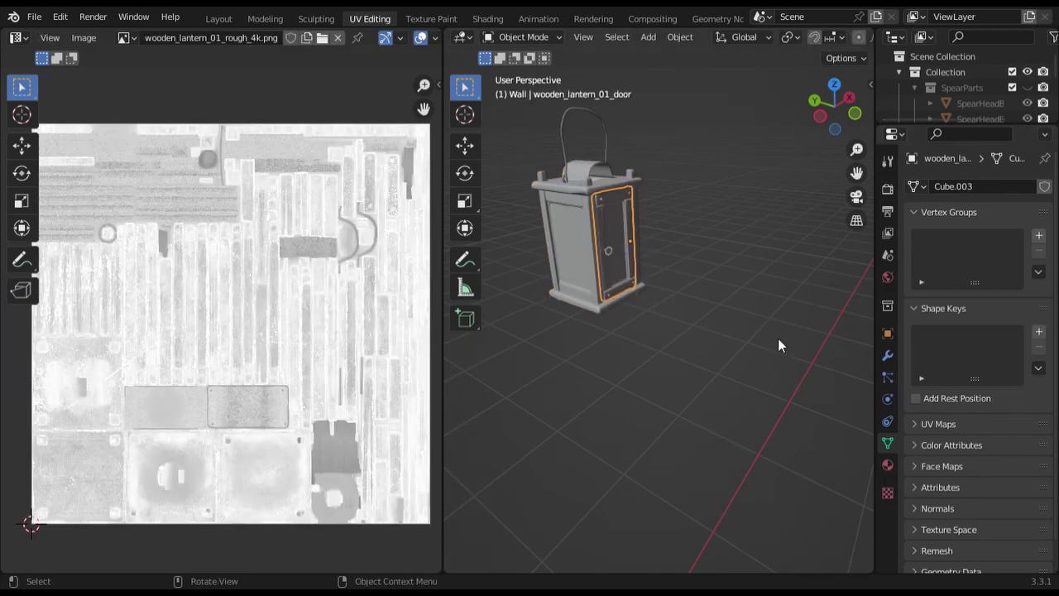
# Step: In the Shading workspace, link the Mapping node to every Image Texture in WoodLanternFrame
pyautogui.click(503, 25)
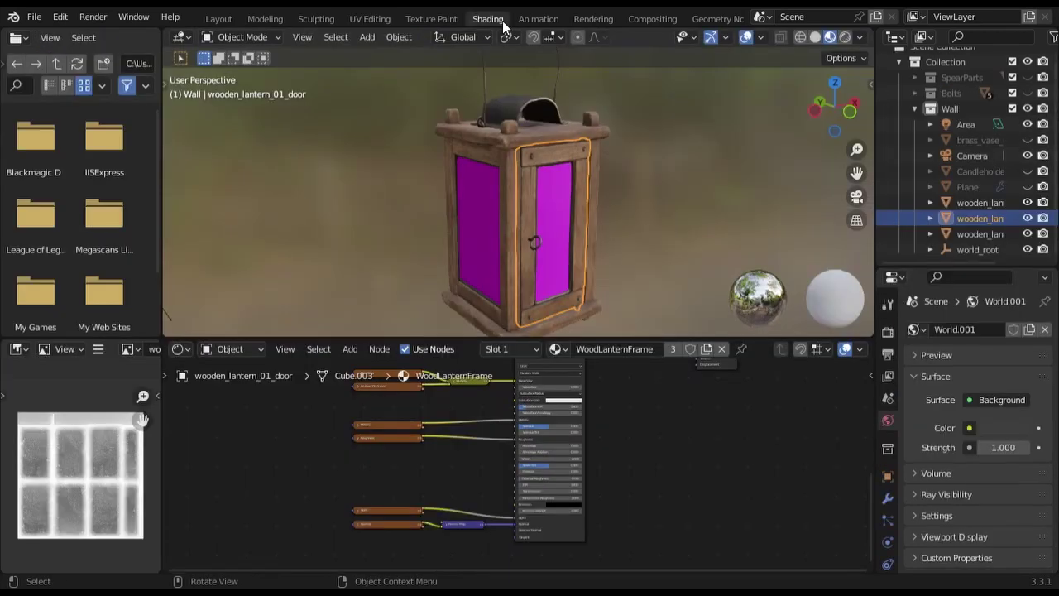
pyautogui.scroll(-2, 359, 501)
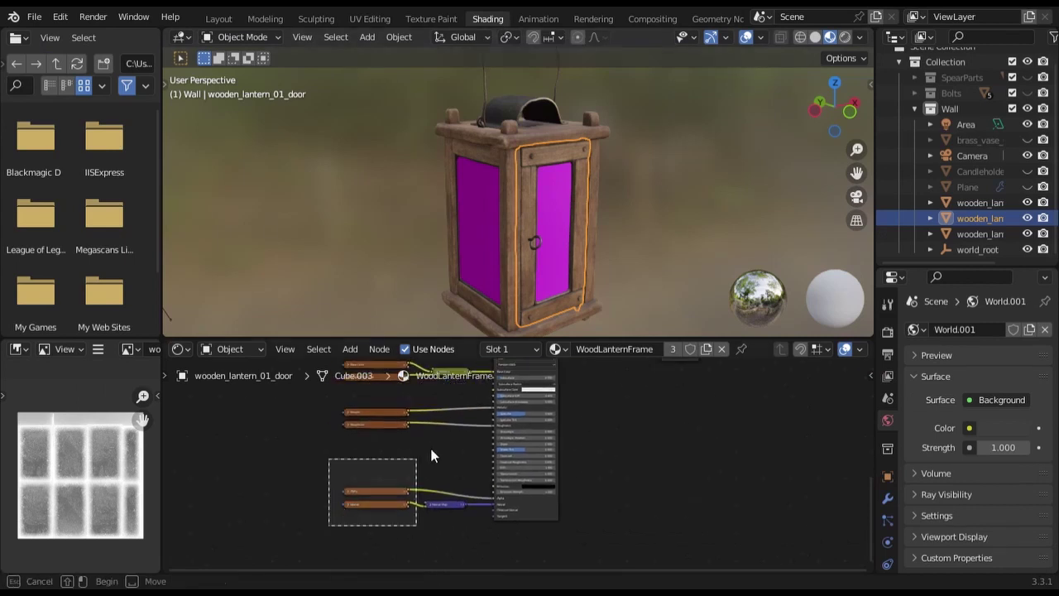
pyautogui.moveTo(587, 502); pyautogui.dragTo(652, 509, button='middle')
pyautogui.moveTo(298, 432)
pyautogui.mouseDown()
pyautogui.moveTo(383, 371)
pyautogui.moveTo(404, 499)
pyautogui.mouseUp()
pyautogui.scroll(-1, 374, 495)
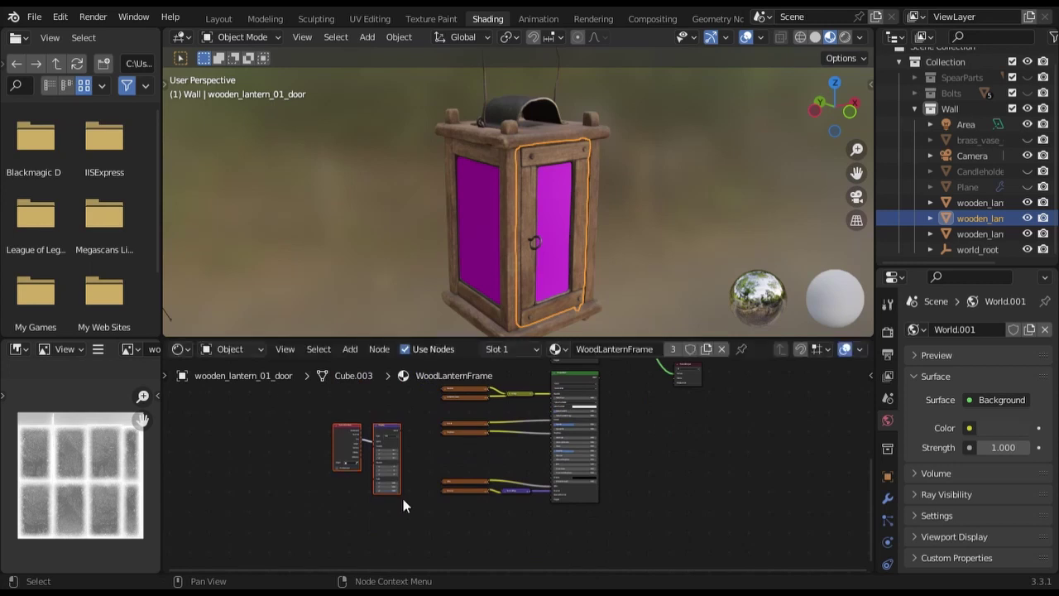
pyautogui.scroll(2, 404, 499)
pyautogui.moveTo(333, 455)
pyautogui.mouseDown()
pyautogui.moveTo(395, 394)
pyautogui.moveTo(396, 407)
pyautogui.mouseUp()
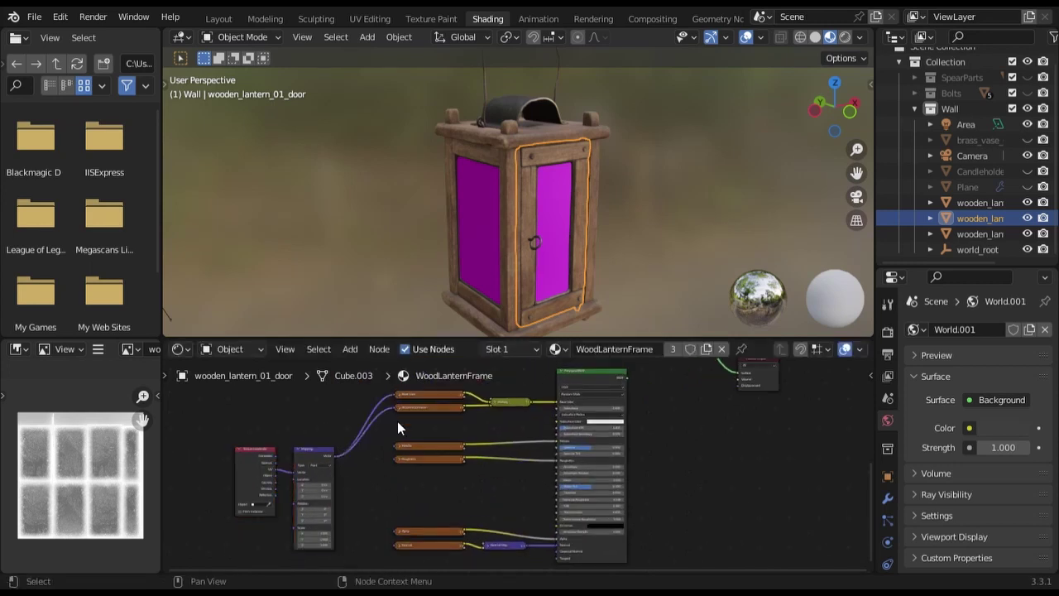
pyautogui.moveTo(333, 455)
pyautogui.mouseDown()
pyautogui.moveTo(394, 446)
pyautogui.moveTo(395, 530)
pyautogui.moveTo(361, 492)
pyautogui.moveTo(387, 528)
pyautogui.mouseUp()
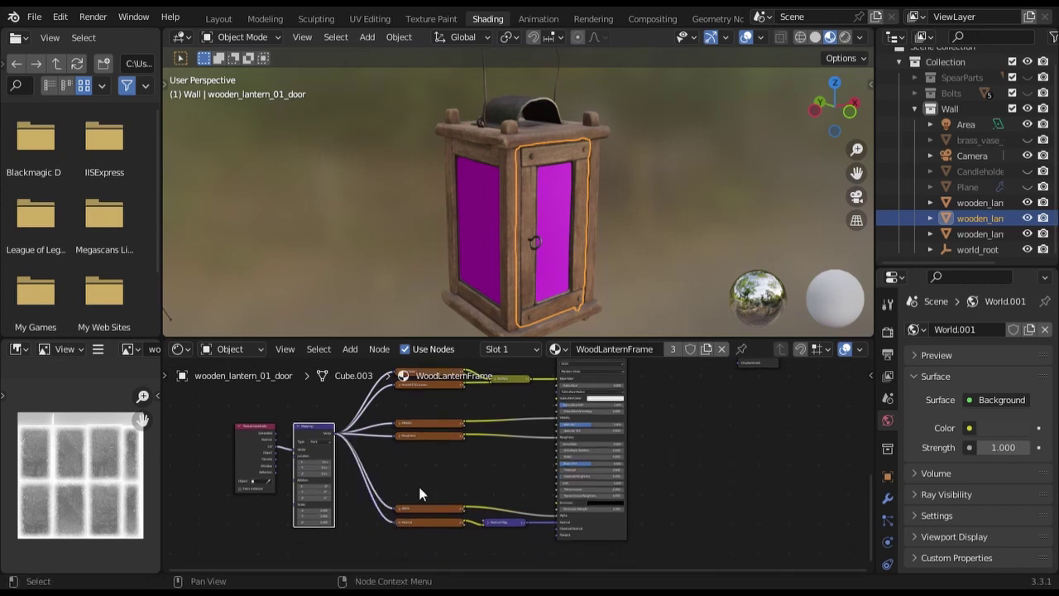
# Step: Copy all the material's nodes and duplicate WoodLanternFrame into a new material
pyautogui.scroll(-2, 418, 483)
pyautogui.press('a')
pyautogui.rightClick(489, 401)
pyautogui.click(485, 332)
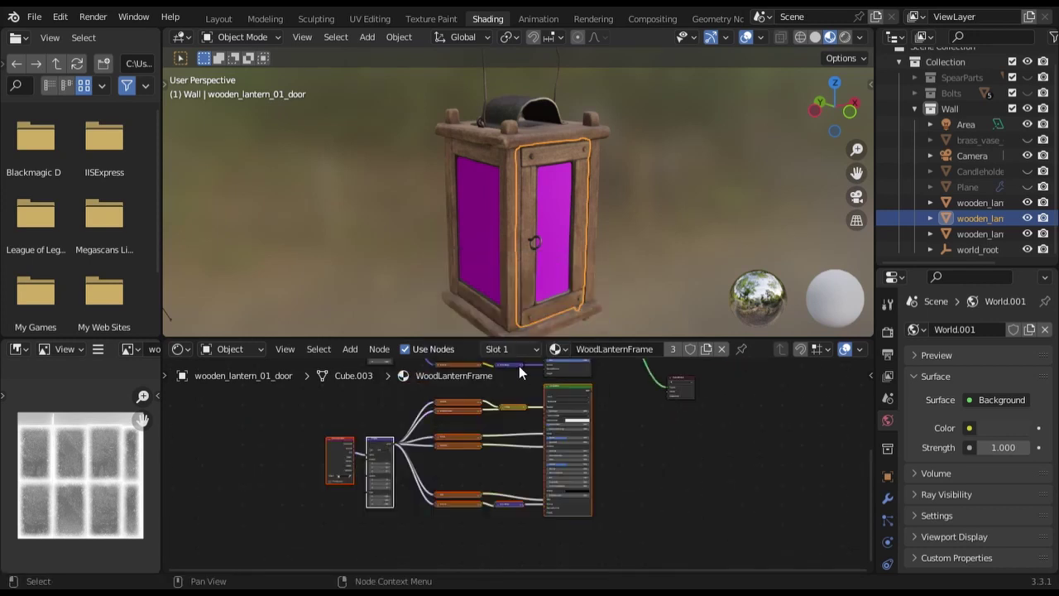
pyautogui.click(706, 350)
pyautogui.doubleClick(613, 348)
# Step: Rename the copy WoodLanternGlass, paste the nodes, link the shader to output, delete the old group
pyautogui.press('BackSpace')
pyautogui.press('BackSpace')
pyautogui.press('BackSpace')
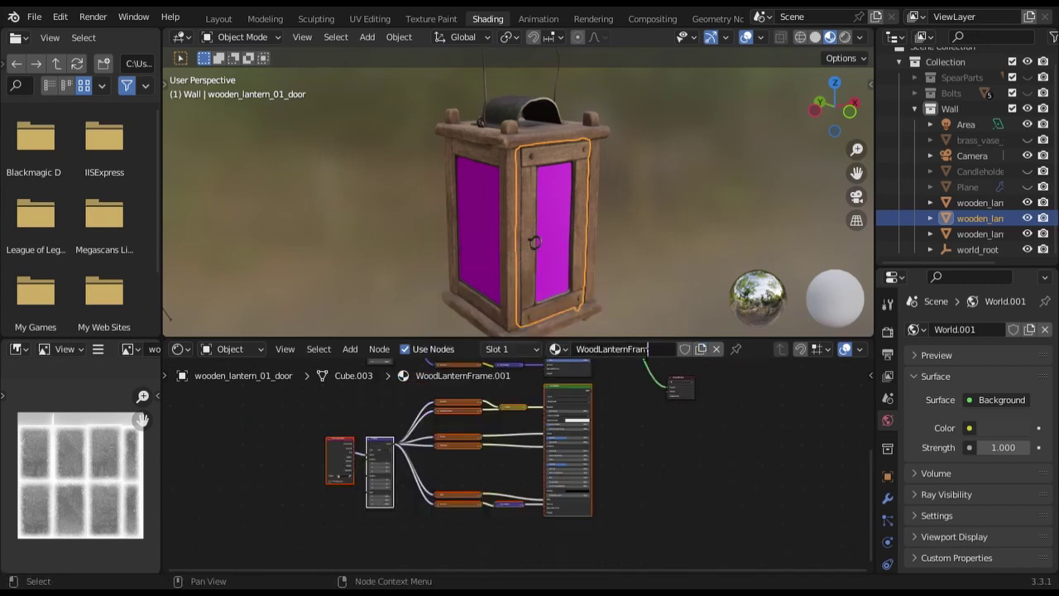
pyautogui.press('BackSpace')
pyautogui.press('BackSpace')
pyautogui.press('BackSpace')
pyautogui.write('Glass')
pyautogui.press('Return')
pyautogui.hotkey('ctrl', 'v')
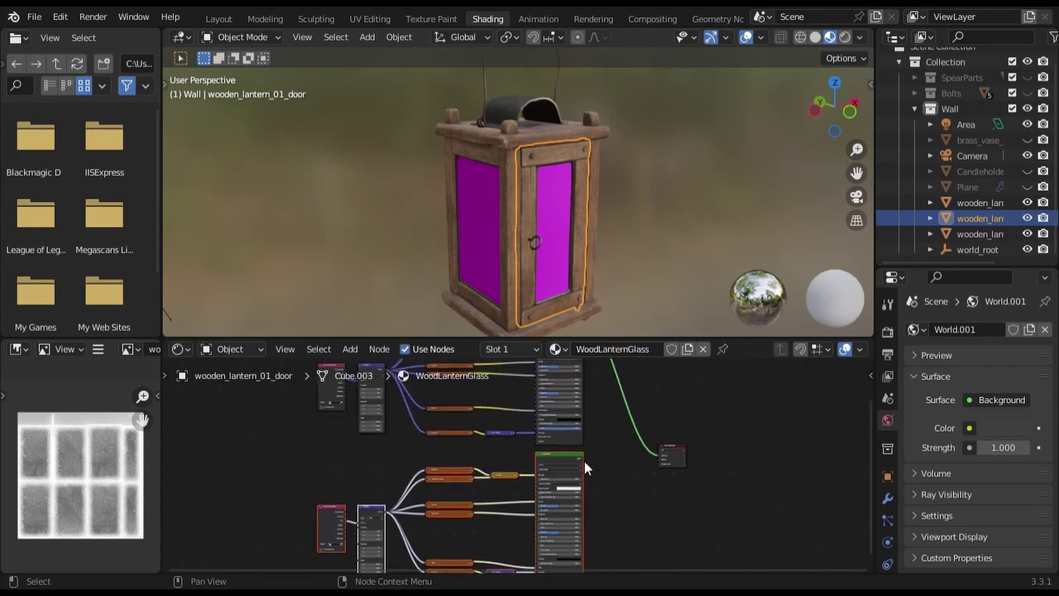
pyautogui.moveTo(584, 461); pyautogui.dragTo(660, 455)
pyautogui.moveTo(249, 434); pyautogui.dragTo(577, 378)
pyautogui.press('x')
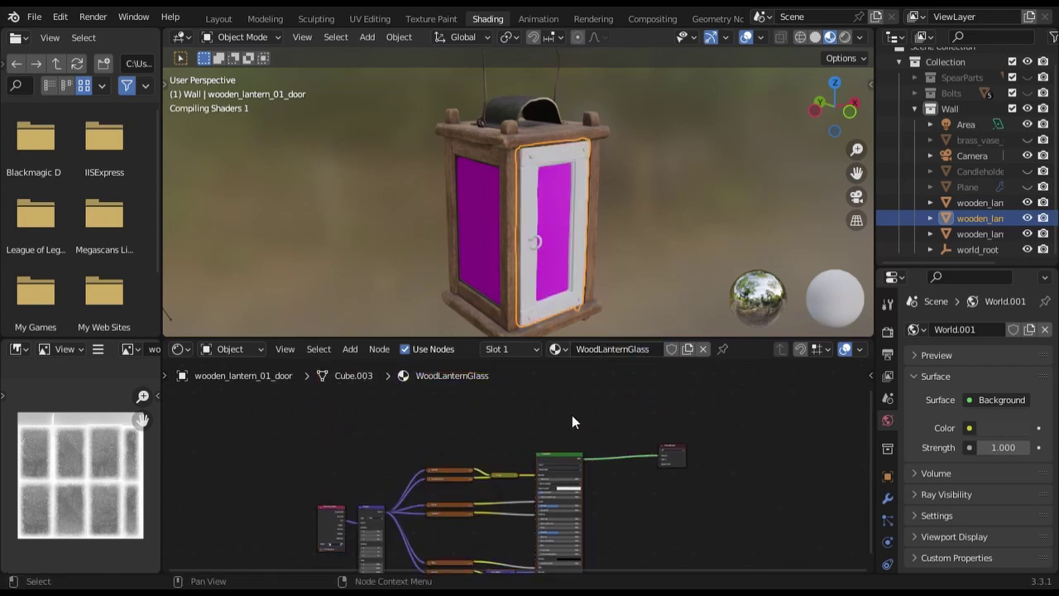
# Step: Put the door back on WoodLanternFrame and move its Material Output beside the shader node
pyautogui.click(566, 348)
pyautogui.click(651, 493)
pyautogui.moveTo(288, 511); pyautogui.dragTo(565, 535)
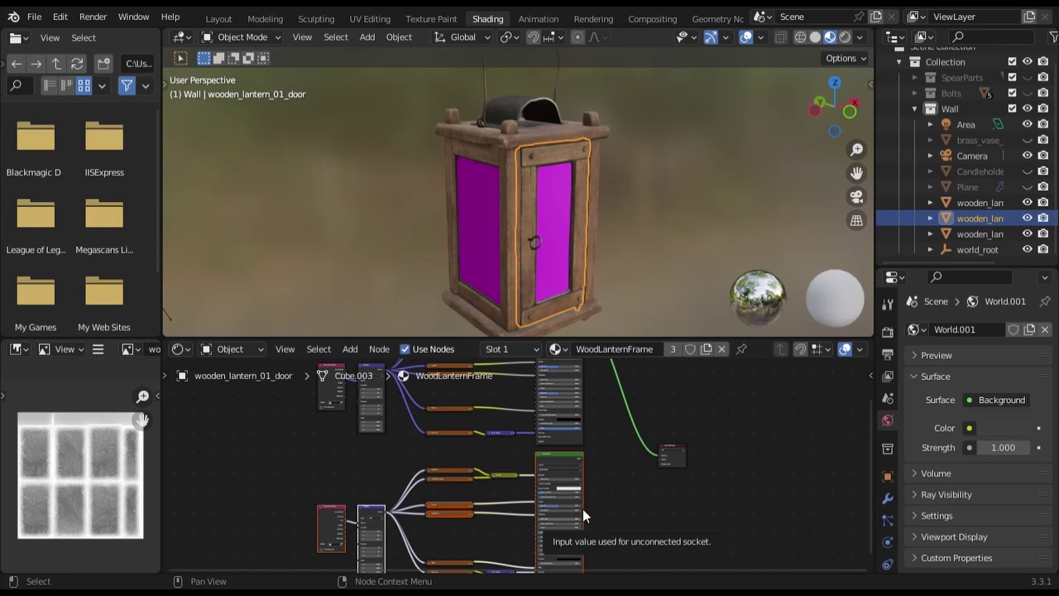
pyautogui.press('Delete')
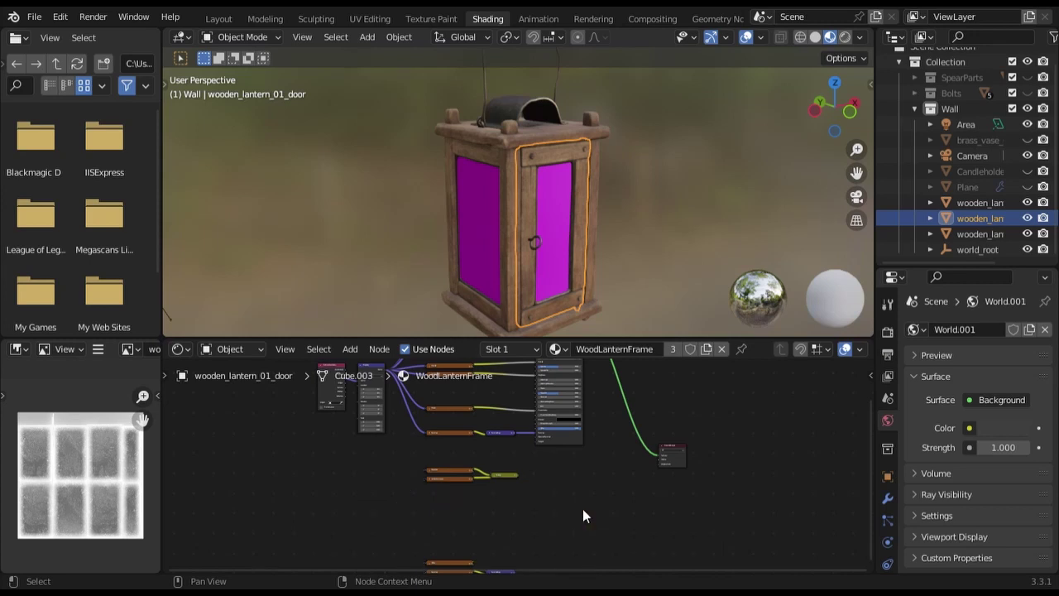
pyautogui.hotkey('ctrl', 'z')
pyautogui.hotkey('ctrl', 'z')
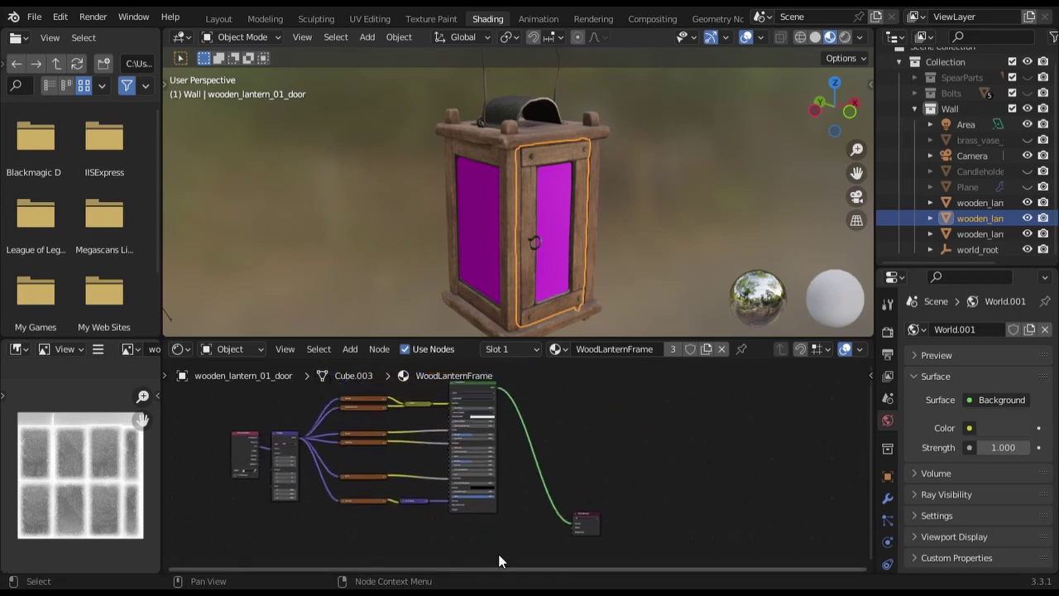
pyautogui.moveTo(586, 520); pyautogui.dragTo(530, 404)
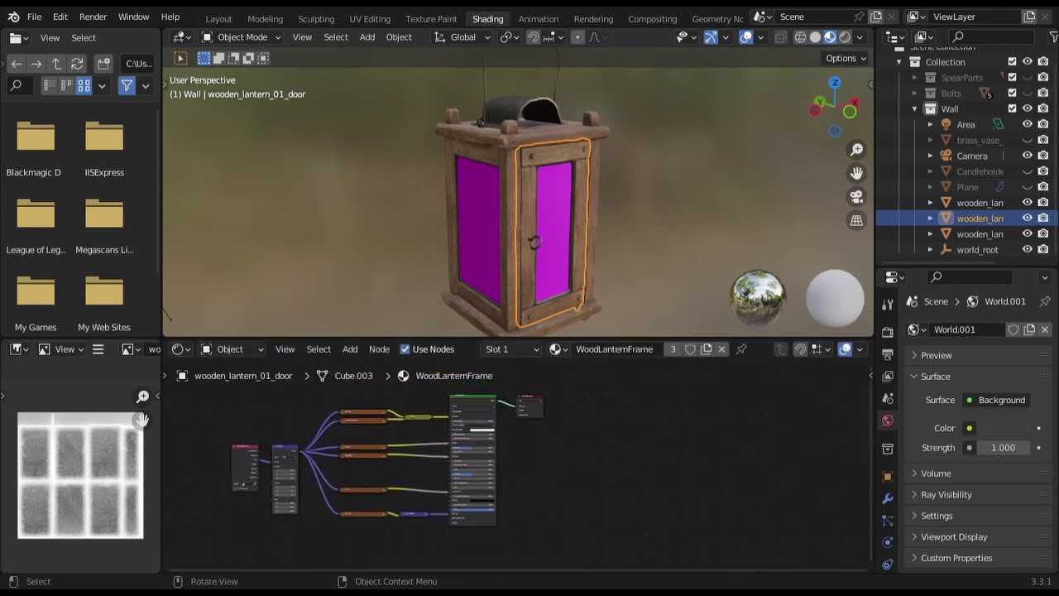
pyautogui.click(218, 18)
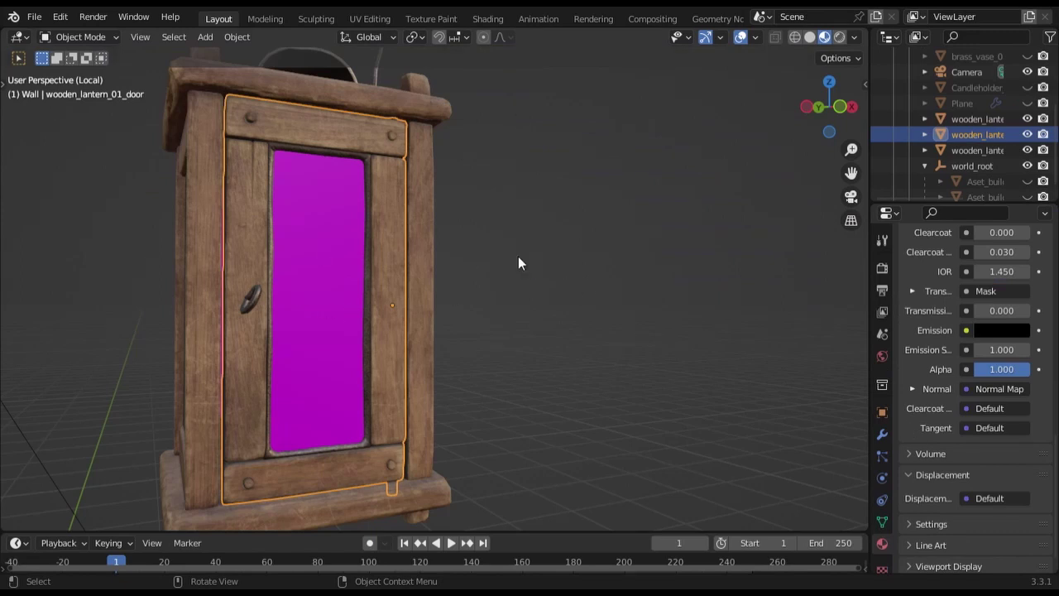
# Step: Replace the door's magenta glass slot material with WoodLanternGlass
pyautogui.press('t')
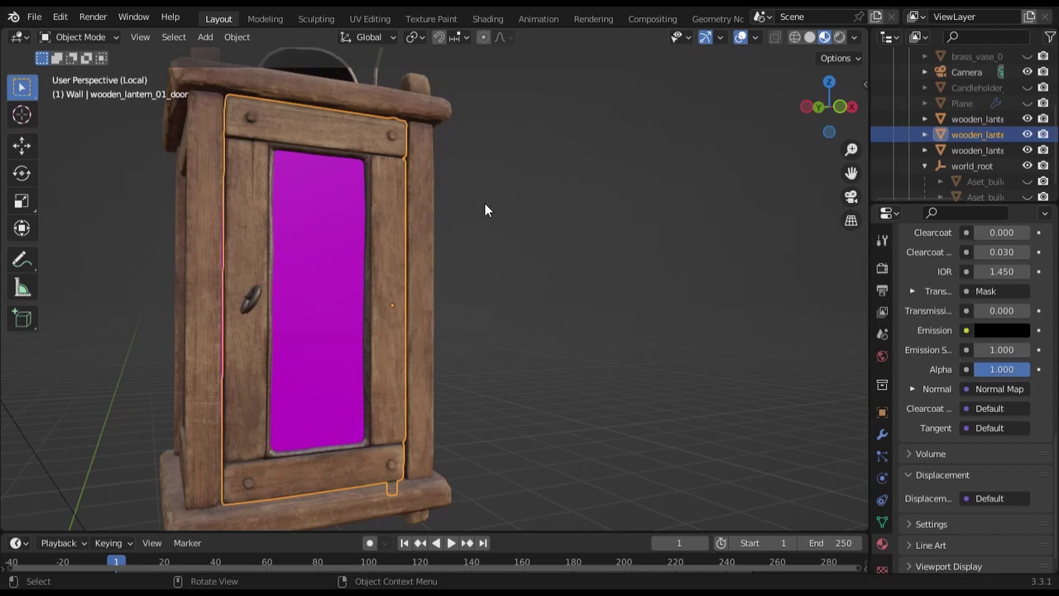
pyautogui.moveTo(484, 203); pyautogui.dragTo(436, 233, button='middle')
pyautogui.scroll(10, 971, 389)
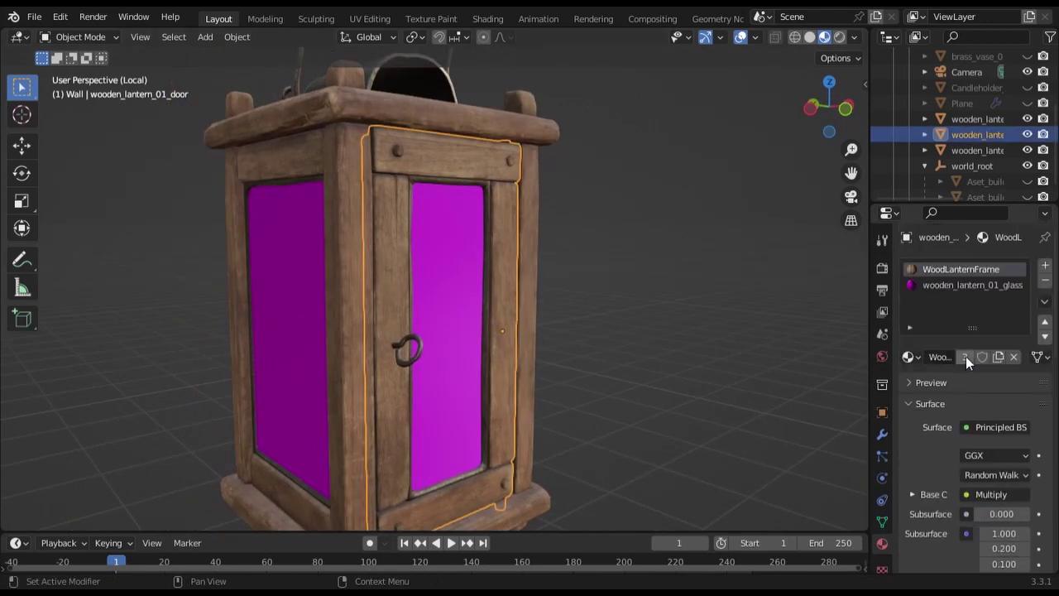
pyautogui.click(979, 284)
pyautogui.click(1045, 280)
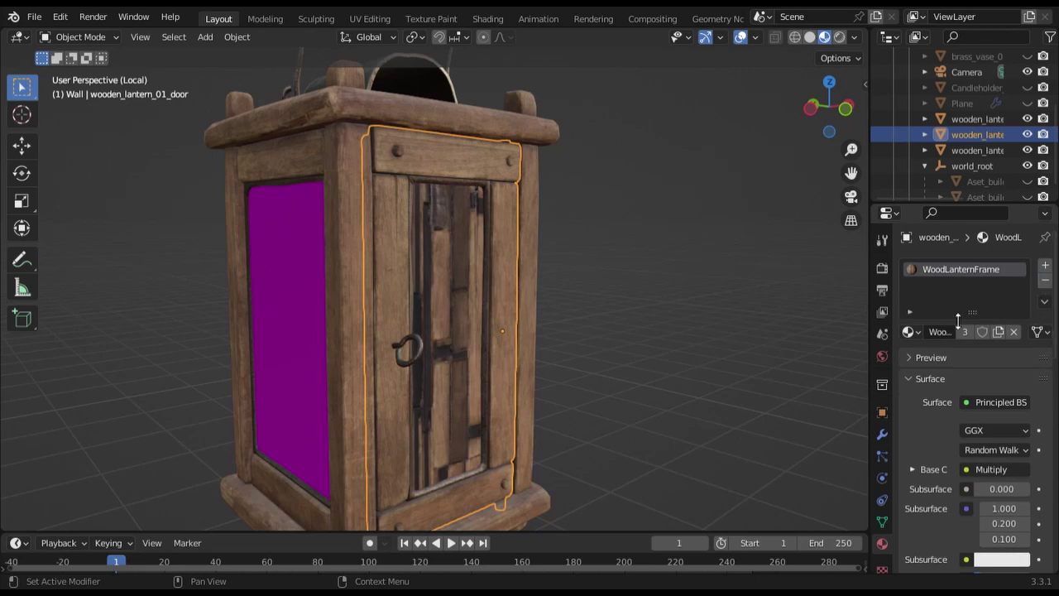
pyautogui.click(1046, 265)
pyautogui.click(910, 357)
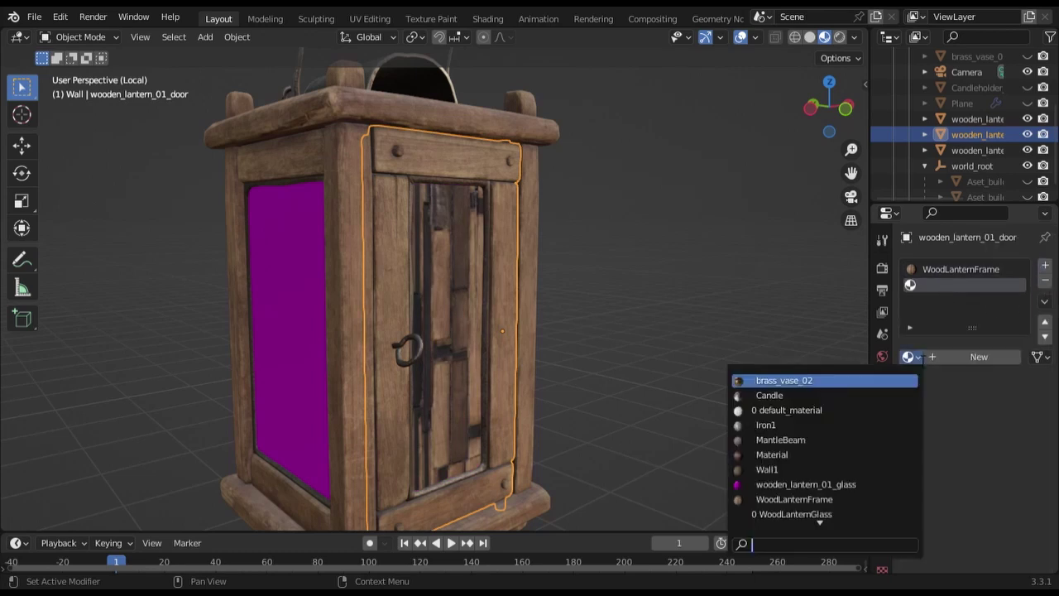
pyautogui.click(842, 515)
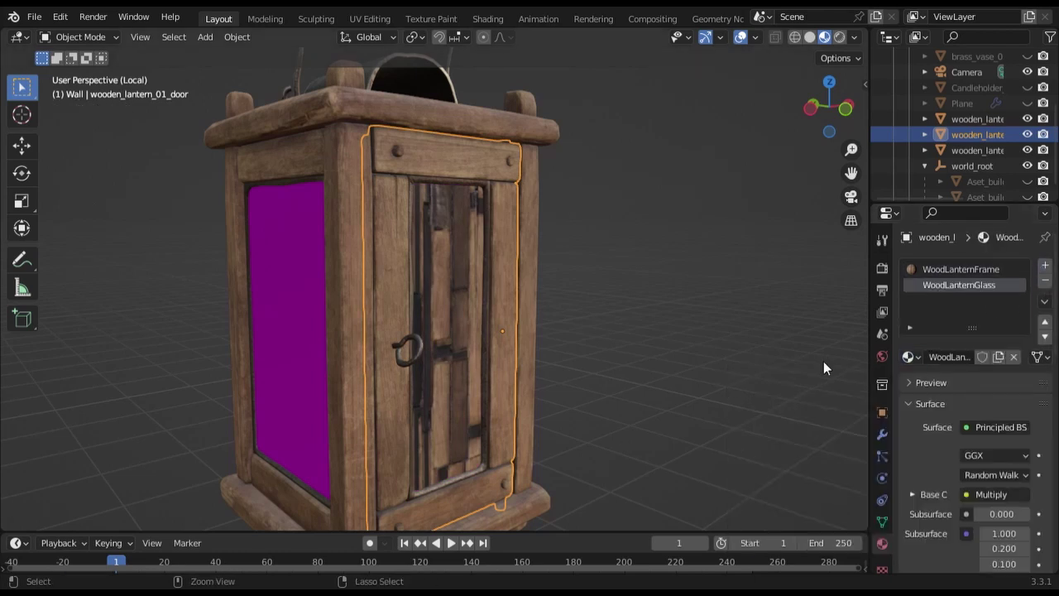
pyautogui.hotkey('ctrl', 'z')
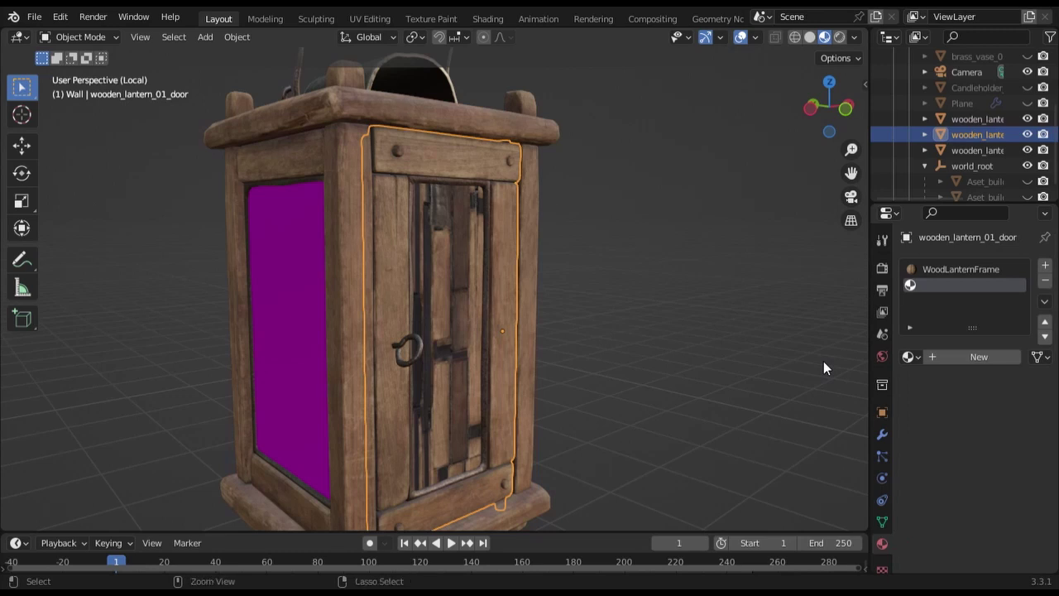
pyautogui.hotkey('ctrl', 'shift', 'z')
pyautogui.click(908, 357)
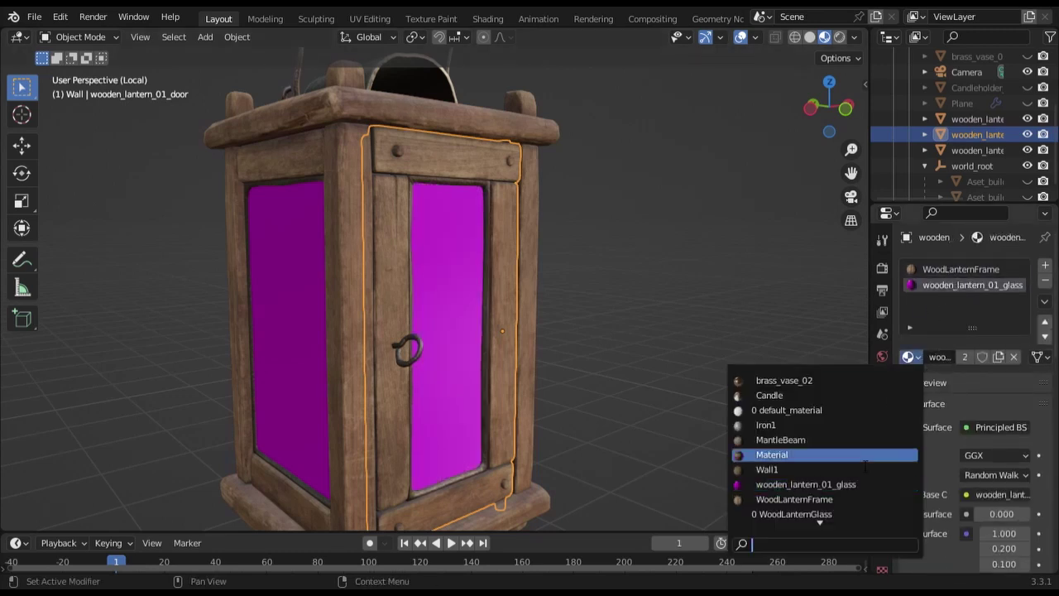
pyautogui.click(865, 518)
# Step: Assign WoodLanternGlass to the glass slot of the wooden_lantern_01 body as well
pyautogui.click(977, 118)
pyautogui.click(960, 285)
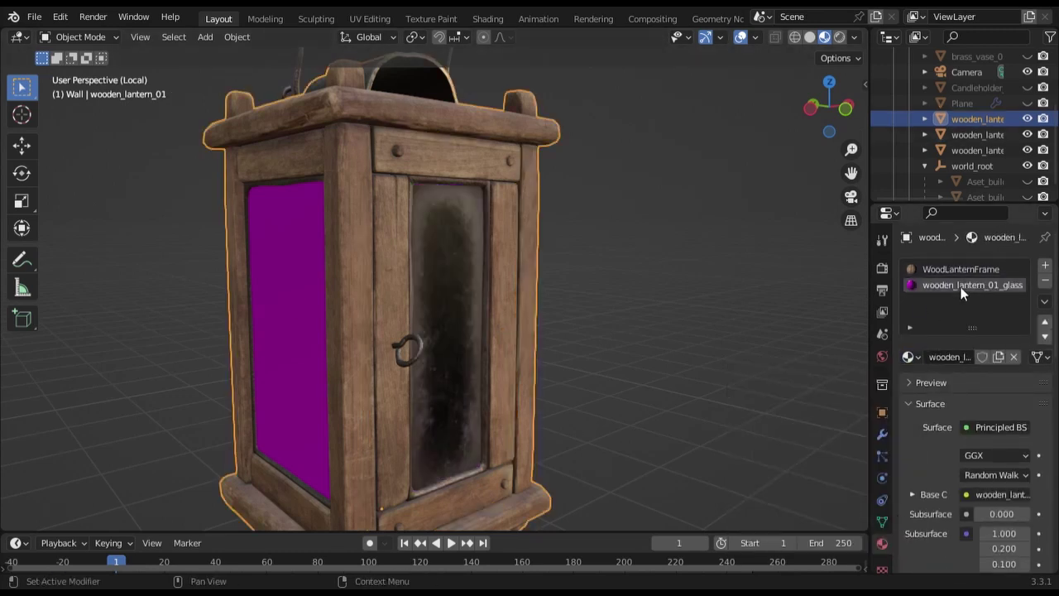
pyautogui.click(909, 357)
pyautogui.click(856, 515)
pyautogui.moveTo(642, 374)
pyautogui.mouseDown(button='middle')
pyautogui.moveTo(822, 332)
pyautogui.moveTo(571, 397)
pyautogui.moveTo(710, 354)
pyautogui.mouseUp(button='middle')
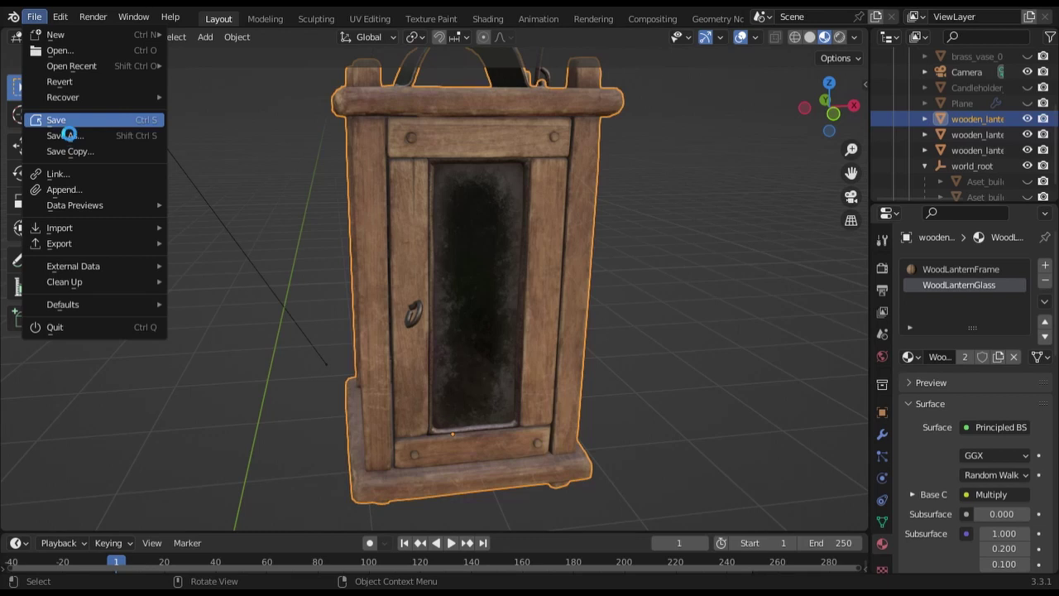
# Step: Save SpearRetired.blend, preview the lantern in Rendered shading, then go back to Solid
pyautogui.click(68, 126)
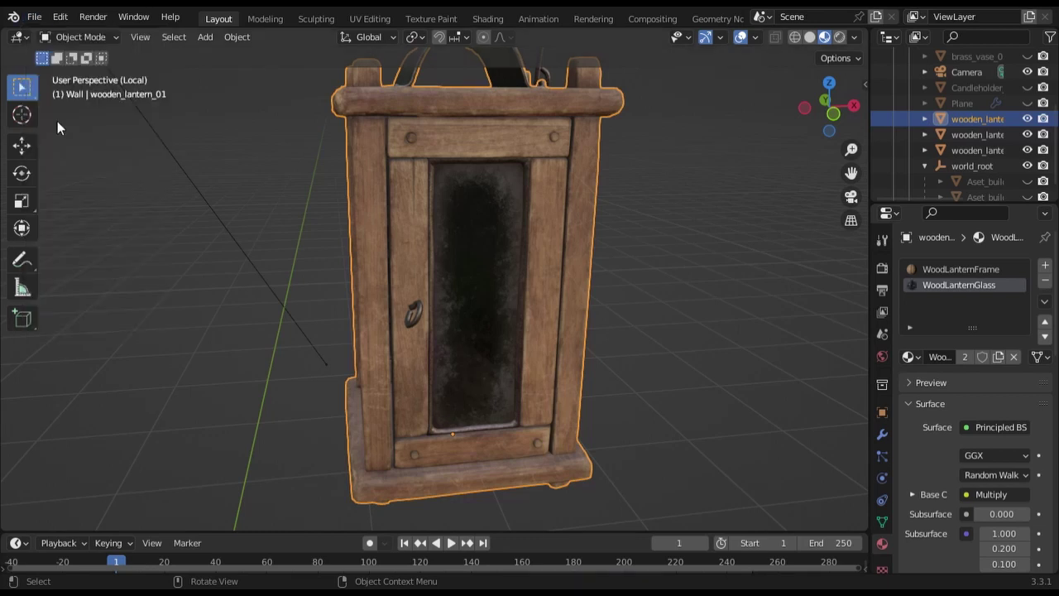
pyautogui.click(828, 37)
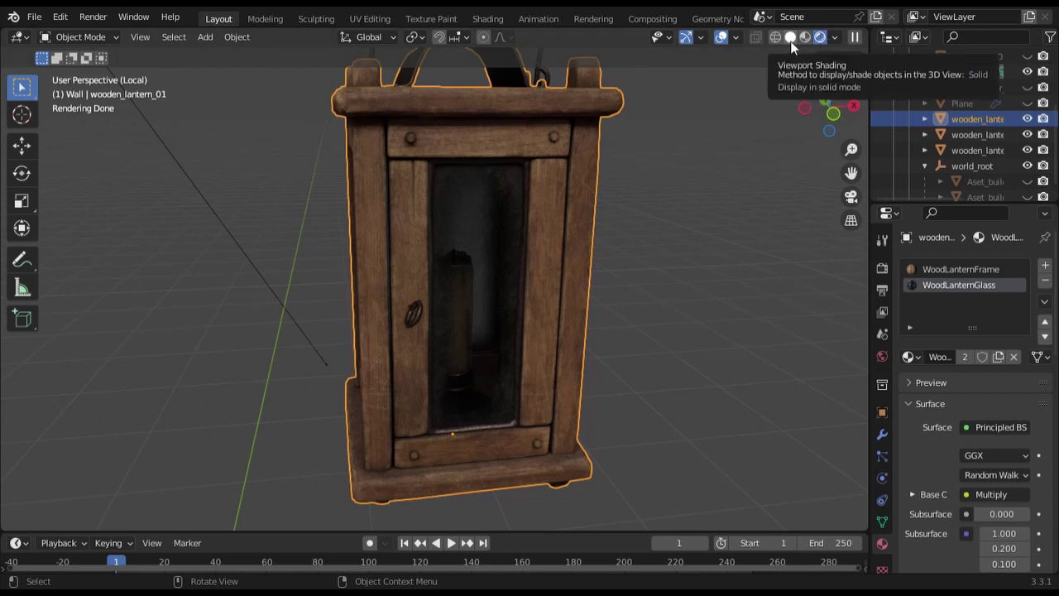
pyautogui.click(791, 38)
pyautogui.scroll(-6, 745, 75)
# Step: Unhide the wall and beam, and select all the lantern parts including door and handle
pyautogui.scroll(1, 923, 166)
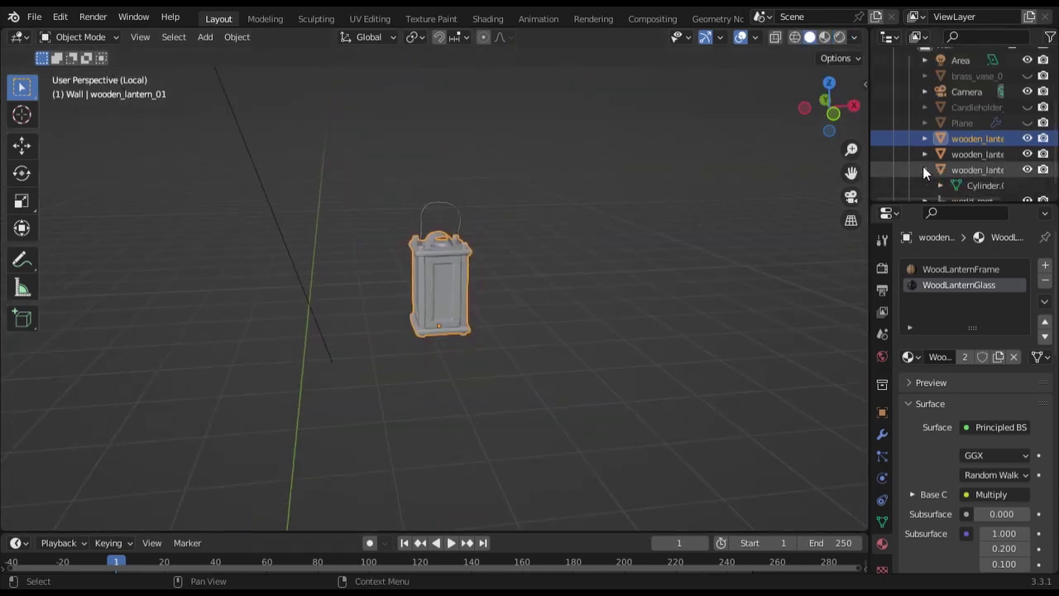
pyautogui.scroll(-2, 967, 147)
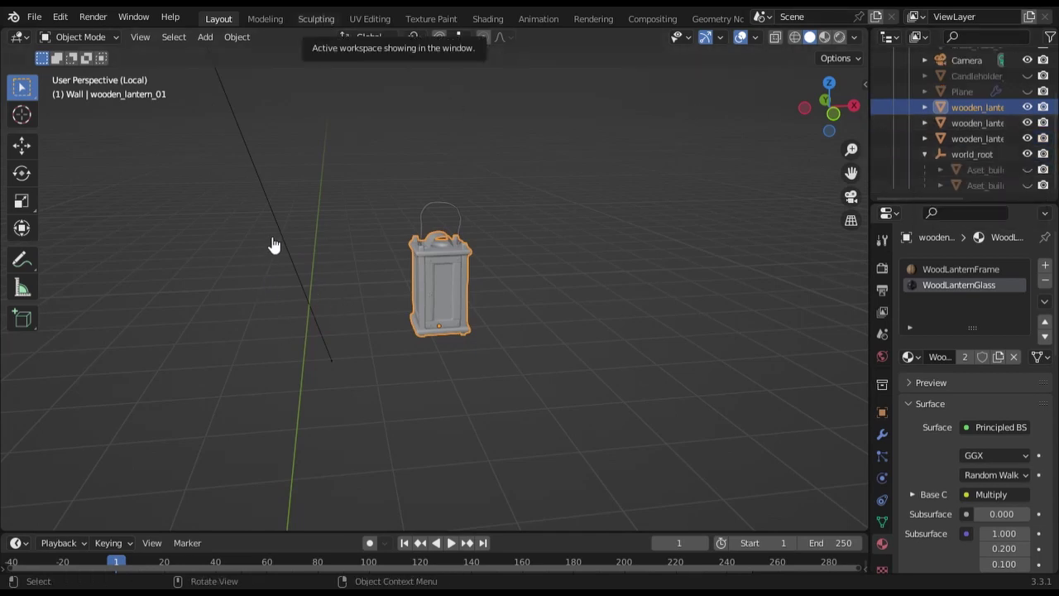
pyautogui.hotkey('alt', 'h')
pyautogui.moveTo(852, 198); pyautogui.dragTo(555, 264, button='middle')
pyautogui.scroll(4, 555, 265)
pyautogui.keyDown('shift'); pyautogui.click(495, 282); pyautogui.keyUp('shift')
pyautogui.keyDown('shift'); pyautogui.click(484, 137); pyautogui.keyUp('shift')
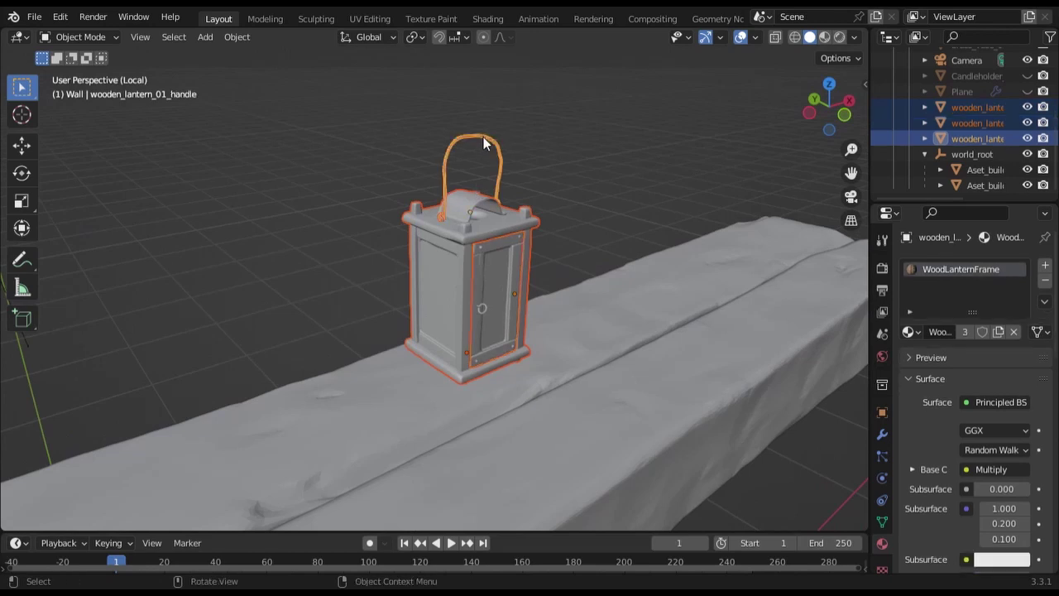
pyautogui.scroll(2, 1004, 145)
pyautogui.moveTo(497, 248); pyautogui.dragTo(438, 253, button='middle')
pyautogui.scroll(-3, 455, 278)
pyautogui.press('KP_7')
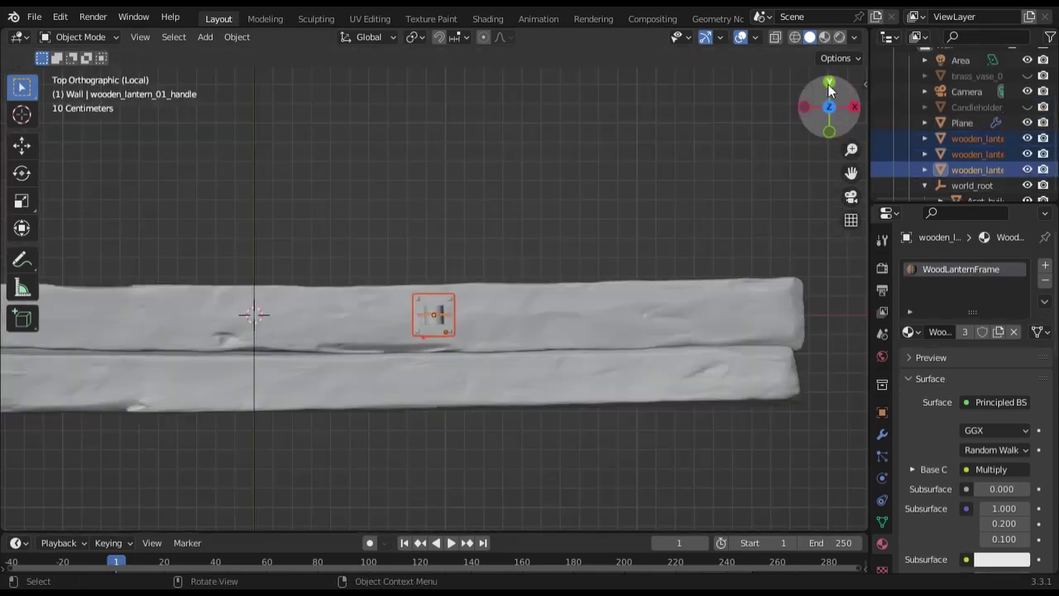
pyautogui.scroll(4, 546, 340)
# Step: Move the lantern 0.2 m along Y and scale it by 1.5
pyautogui.press('g')
pyautogui.press('y')
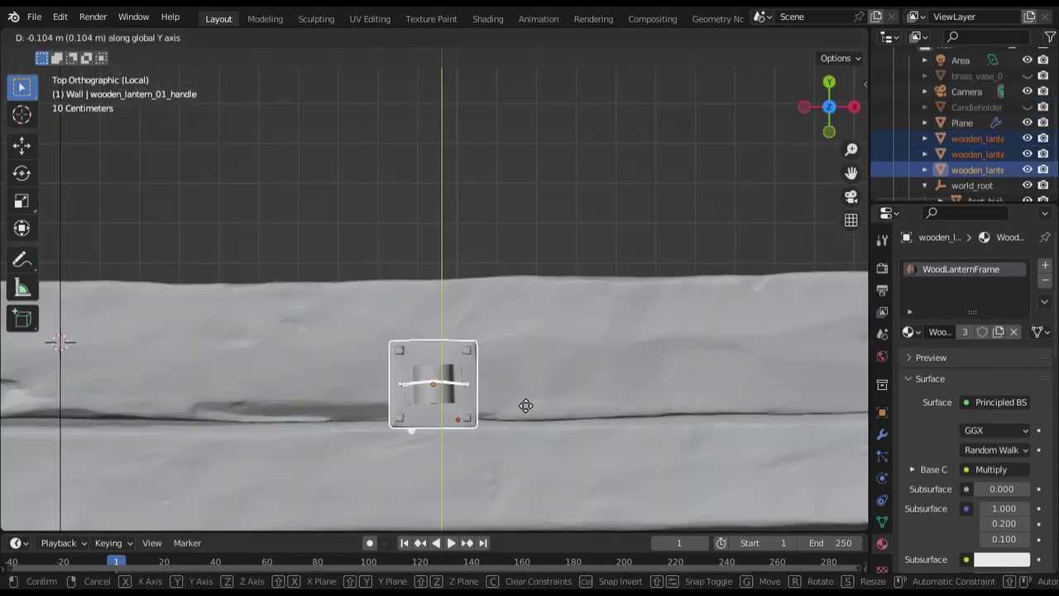
pyautogui.press('Escape')
pyautogui.hotkey('shift', 'Tab')
pyautogui.press('g')
pyautogui.press('y')
pyautogui.click(567, 400)
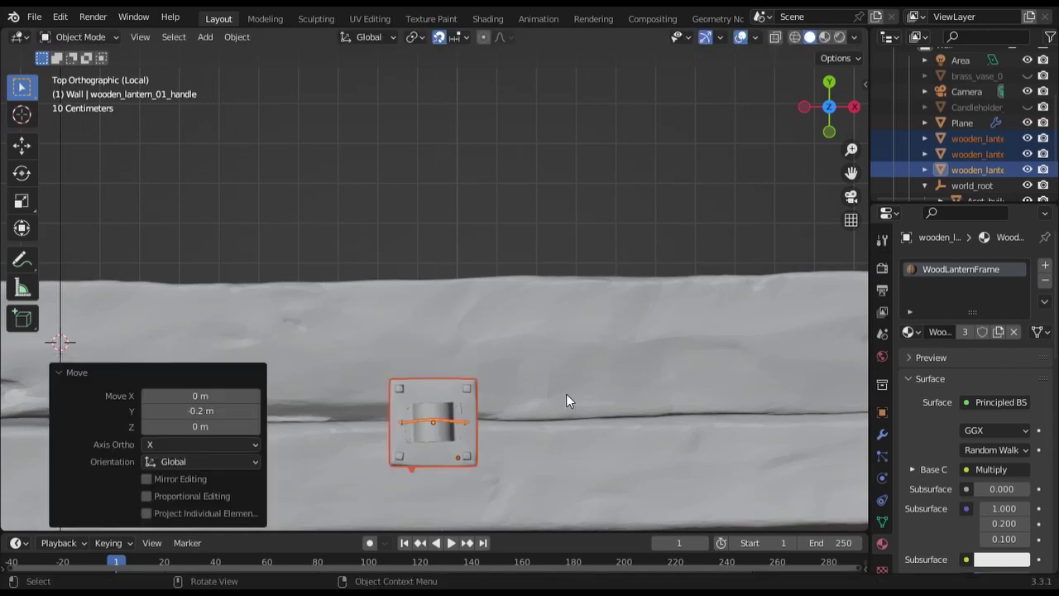
pyautogui.click(830, 130)
pyautogui.press('s')
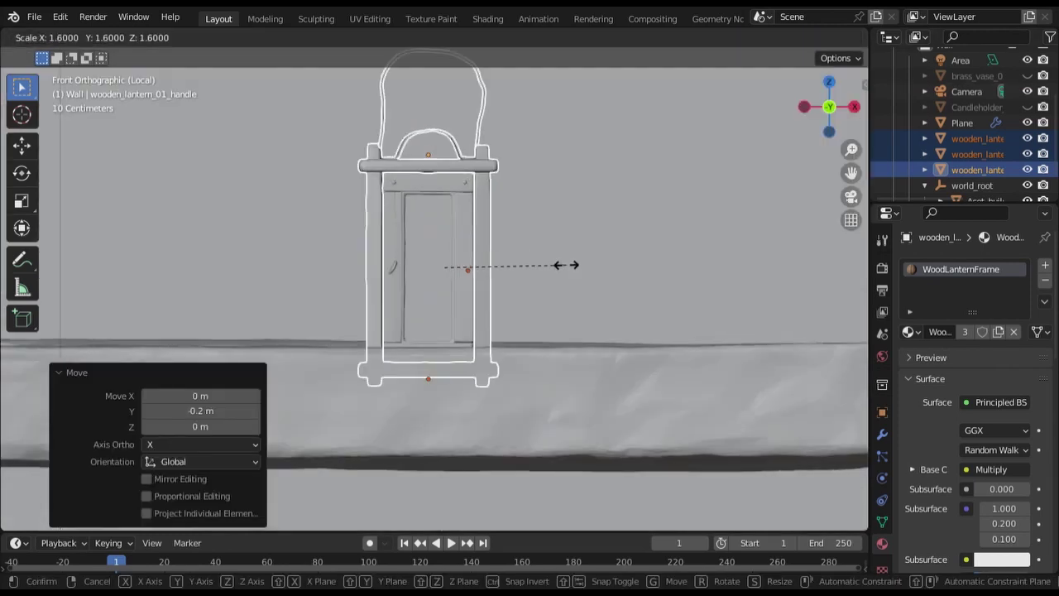
pyautogui.click(556, 265)
pyautogui.press('KP_7')
pyautogui.press('KP_1')
pyautogui.hotkey('shift', 'z')
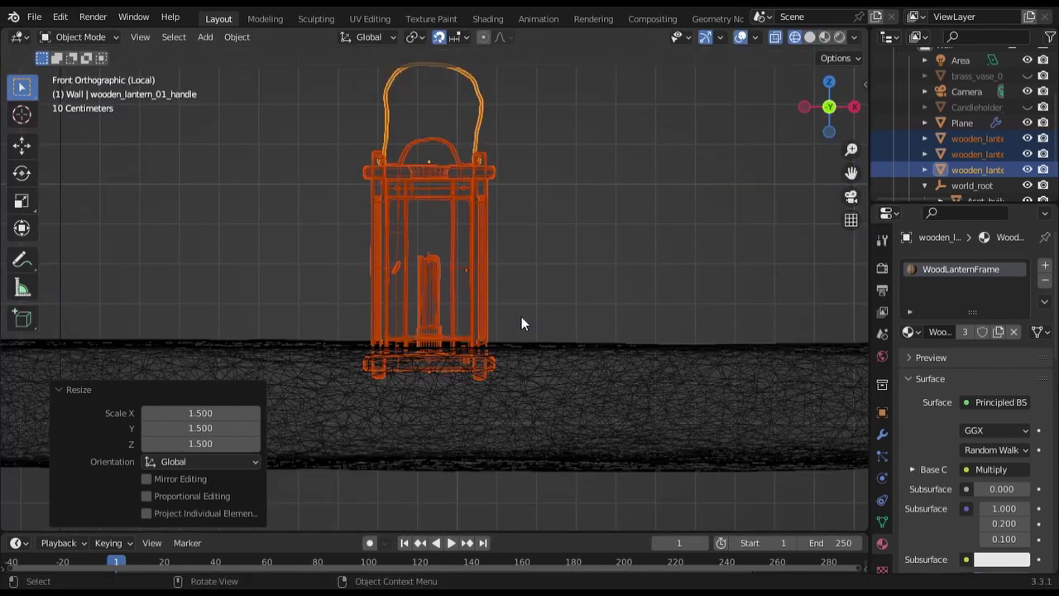
pyautogui.scroll(5, 558, 314)
# Step: Raise the lantern 0.08 m, turn it 44.6°, and scale it by a further 1.2
pyautogui.press('g')
pyautogui.press('z')
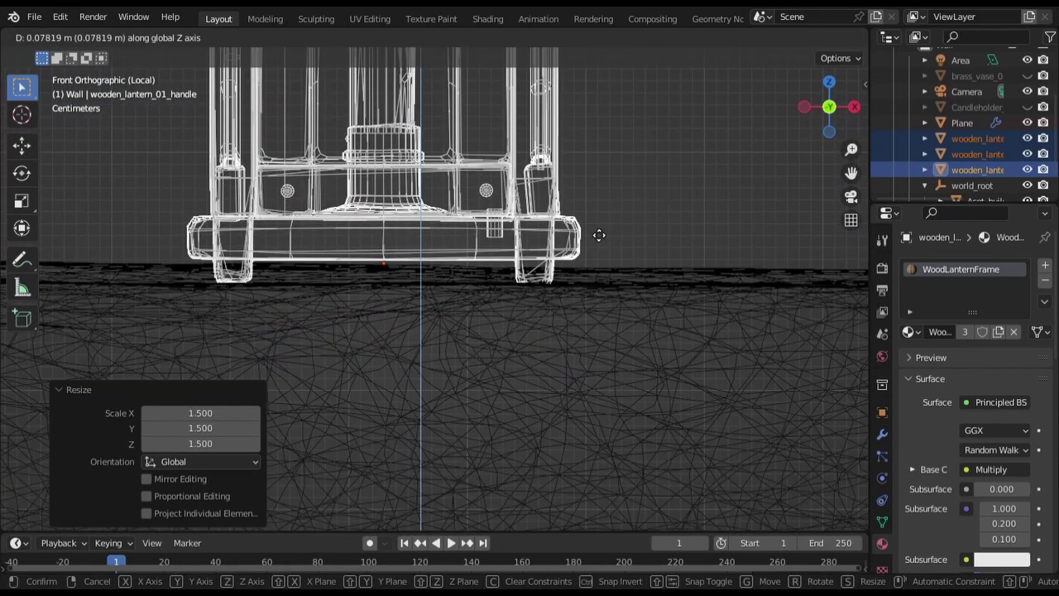
pyautogui.click(592, 236)
pyautogui.scroll(-5, 479, 268)
pyautogui.moveTo(479, 268); pyautogui.dragTo(613, 273, button='middle')
pyautogui.click(853, 67)
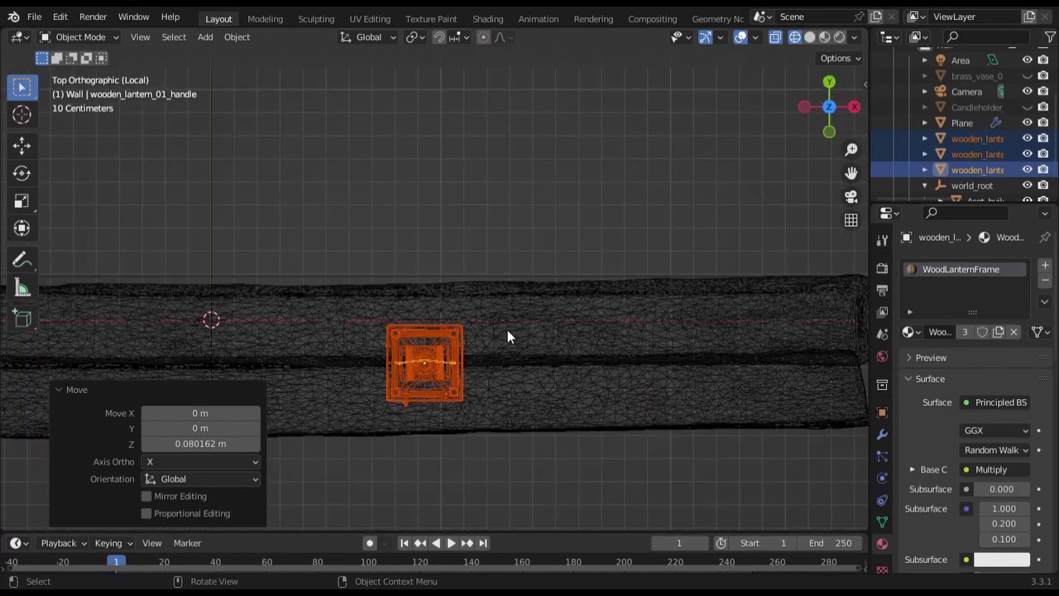
pyautogui.press('r')
pyautogui.click(568, 308)
pyautogui.press('KP_0')
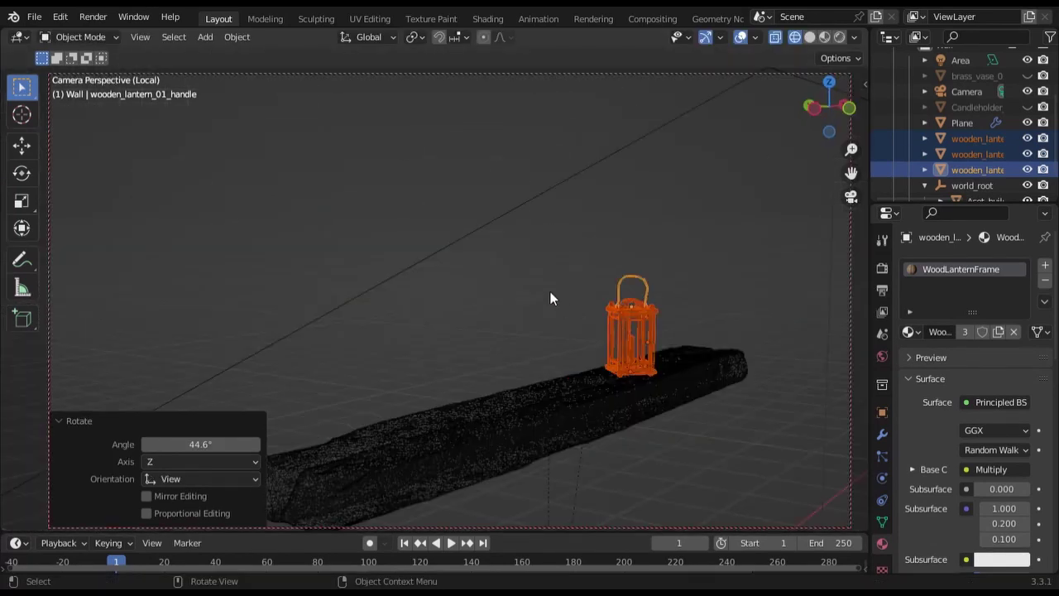
pyautogui.press('KP_7')
pyautogui.press('s')
pyautogui.click(486, 317)
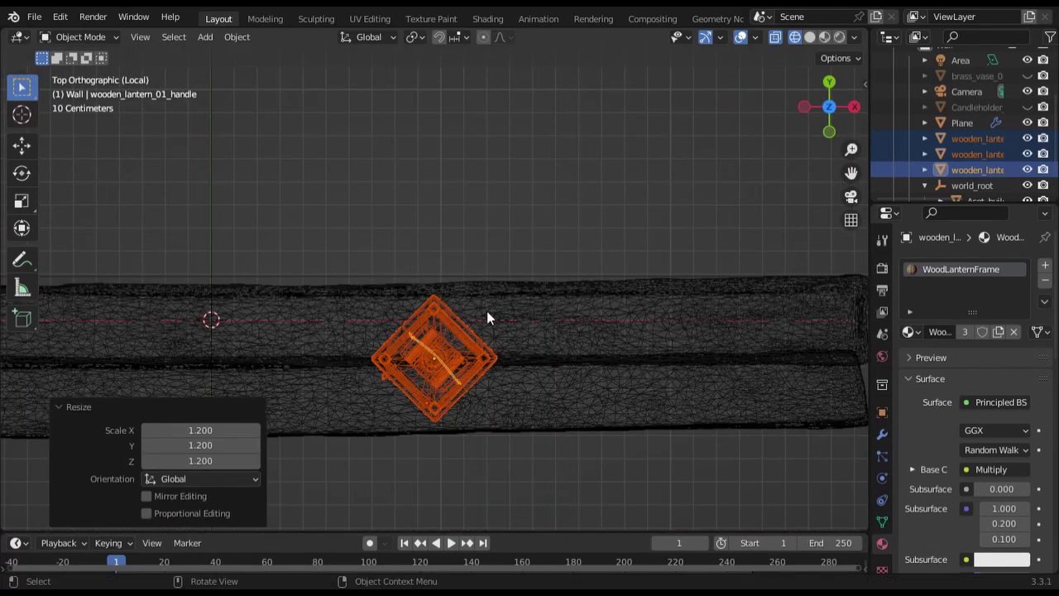
# Step: Adjust the lantern's angle and slide it about 1.21 m along X toward the beam's right end
pyautogui.press('r')
pyautogui.click(513, 319)
pyautogui.scroll(-1, 539, 322)
pyautogui.press('g')
pyautogui.press('x')
pyautogui.click(772, 309)
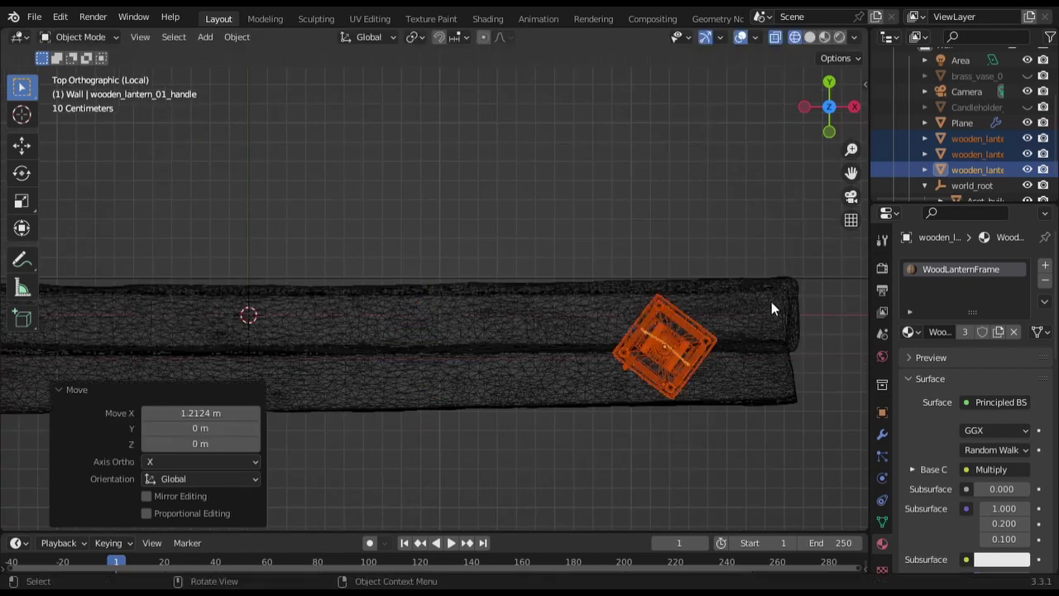
pyautogui.click(883, 412)
pyautogui.press('g')
pyautogui.press('x')
pyautogui.click(733, 344)
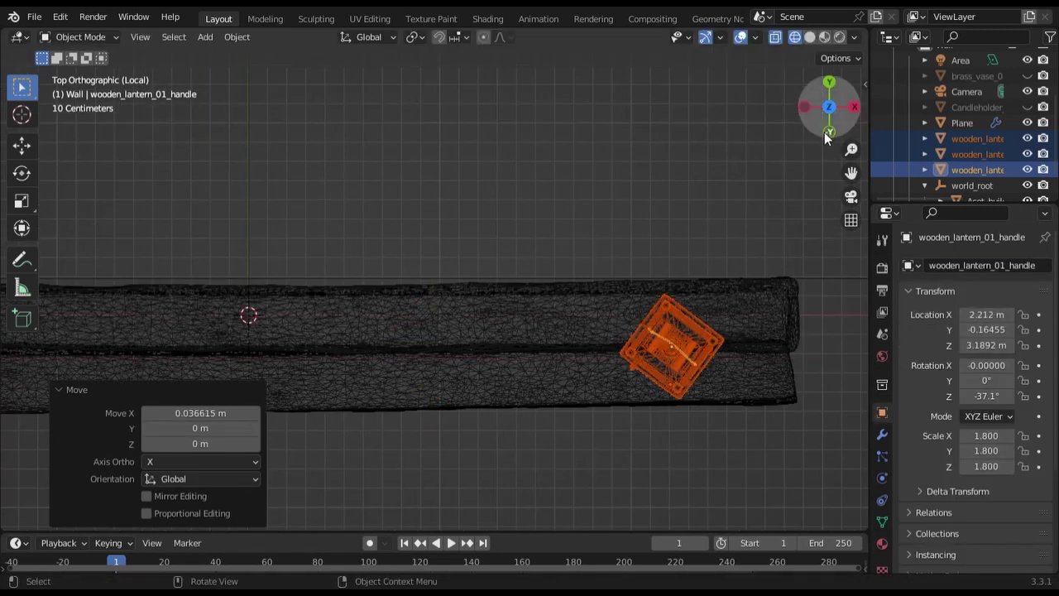
pyautogui.click(829, 132)
# Step: Raise the lantern along Z onto the beam and return to solid shading
pyautogui.press('g')
pyautogui.press('z')
pyautogui.click(530, 313)
pyautogui.moveTo(529, 313)
pyautogui.mouseDown(button='middle')
pyautogui.moveTo(609, 314)
pyautogui.moveTo(644, 333)
pyautogui.moveTo(483, 339)
pyautogui.mouseUp(button='middle')
pyautogui.hotkey('shift', 'z')
# Step: Select the beam under the lantern and duplicate it from Top view
pyautogui.scroll(5, 484, 340)
pyautogui.click(420, 306)
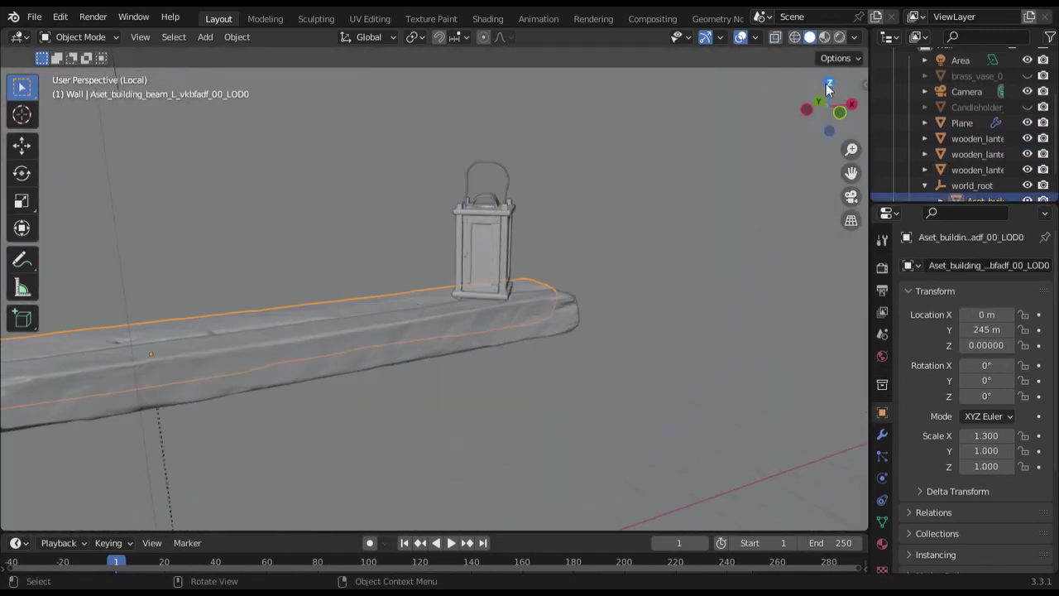
pyautogui.click(828, 86)
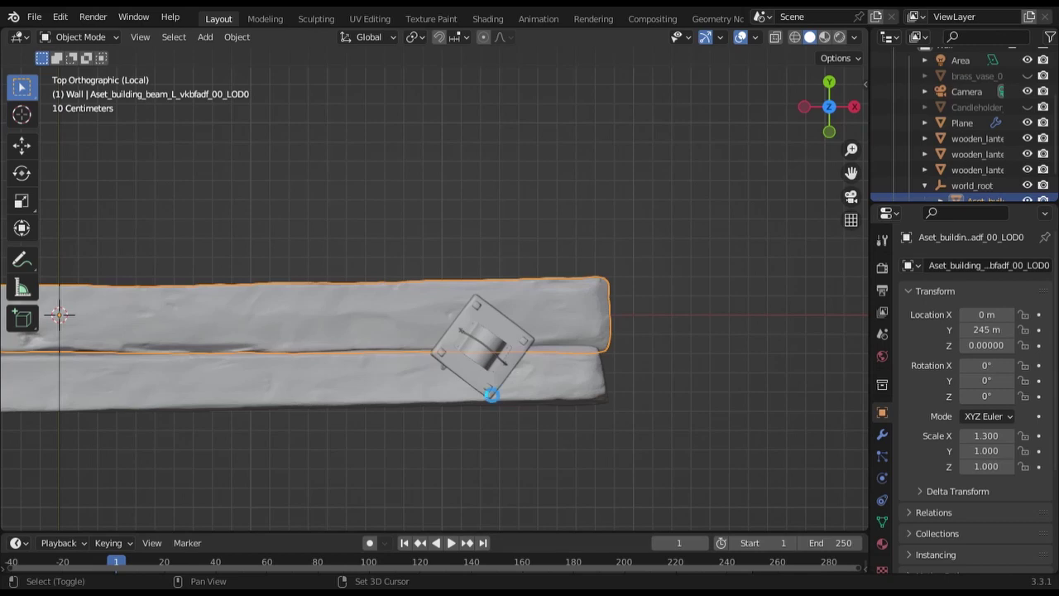
pyautogui.hotkey('shift', 'd')
pyautogui.hotkey('shift', 'y')
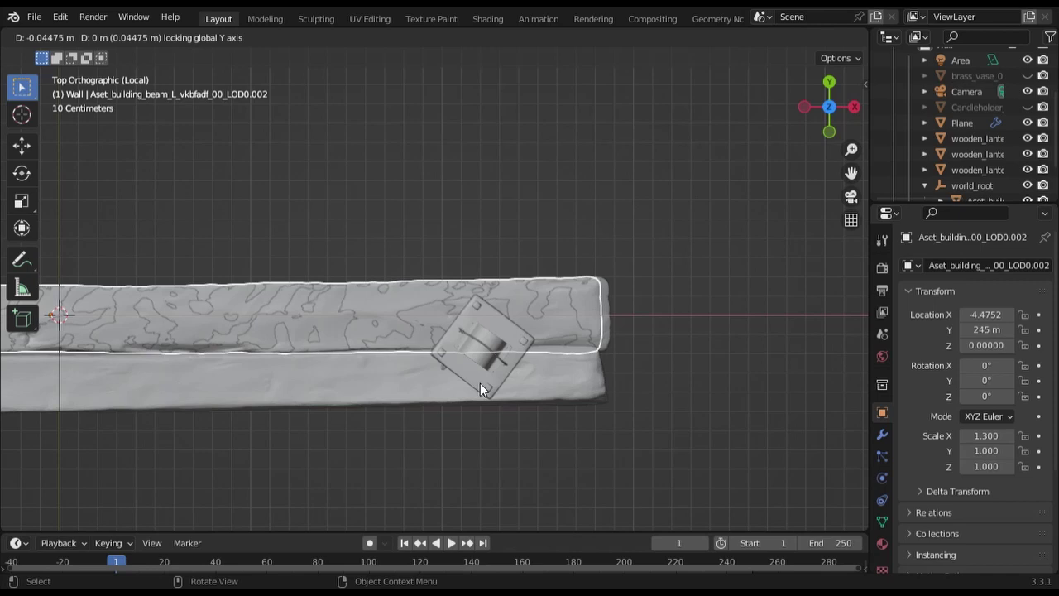
# Step: Shift the beam copy 0.64 m along Y and, with snapping on, rotate it 180°
pyautogui.click(480, 383)
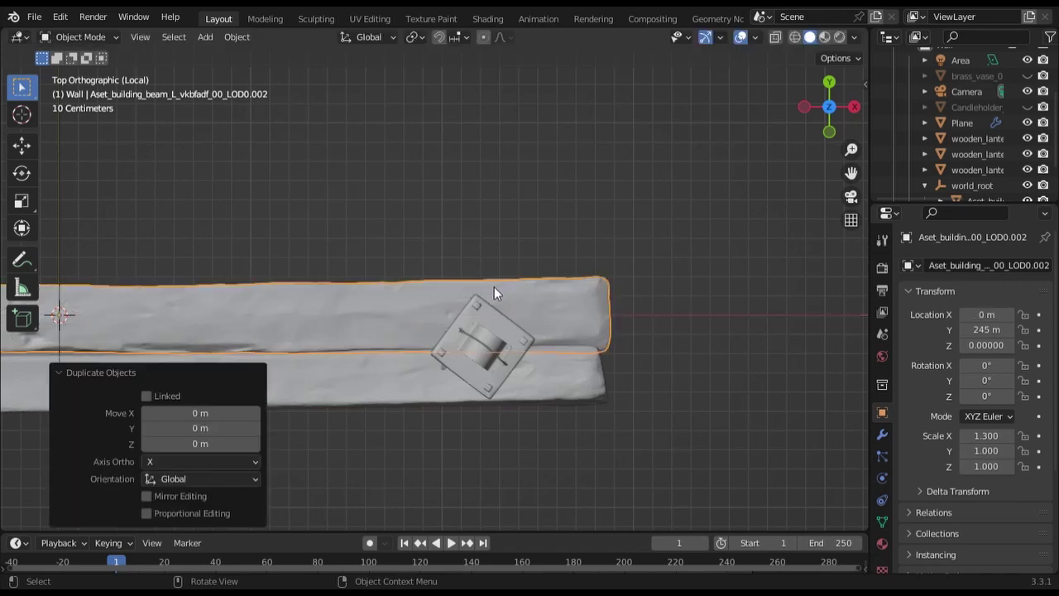
pyautogui.hotkey('shift', 'd')
pyautogui.press('y')
pyautogui.click(517, 417)
pyautogui.moveTo(517, 417)
pyautogui.mouseDown(button='middle')
pyautogui.moveTo(485, 313)
pyautogui.moveTo(490, 277)
pyautogui.mouseUp(button='middle')
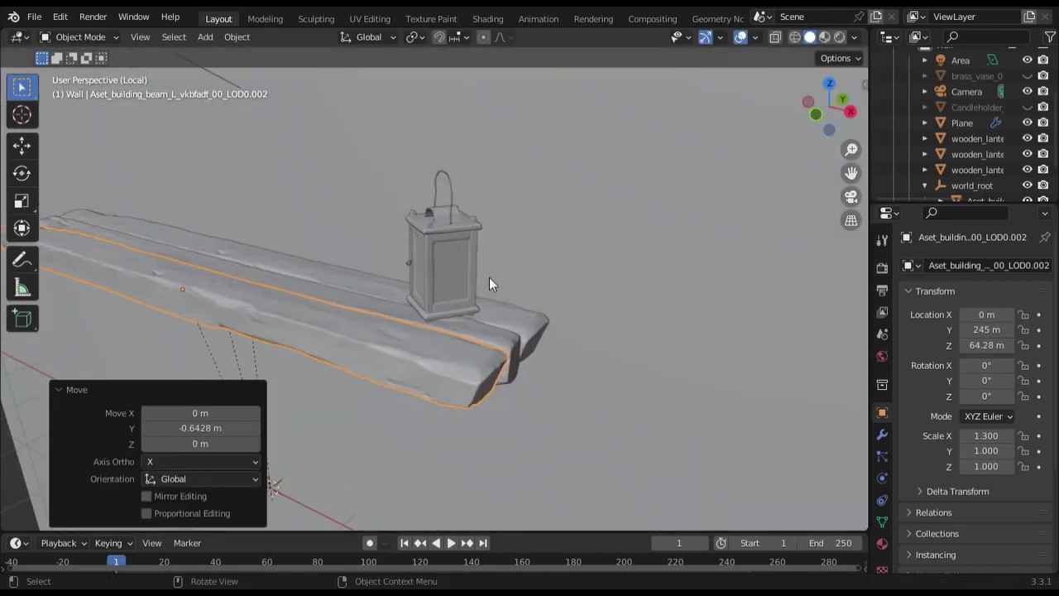
pyautogui.press('KP_7')
pyautogui.click(438, 36)
pyautogui.press('r')
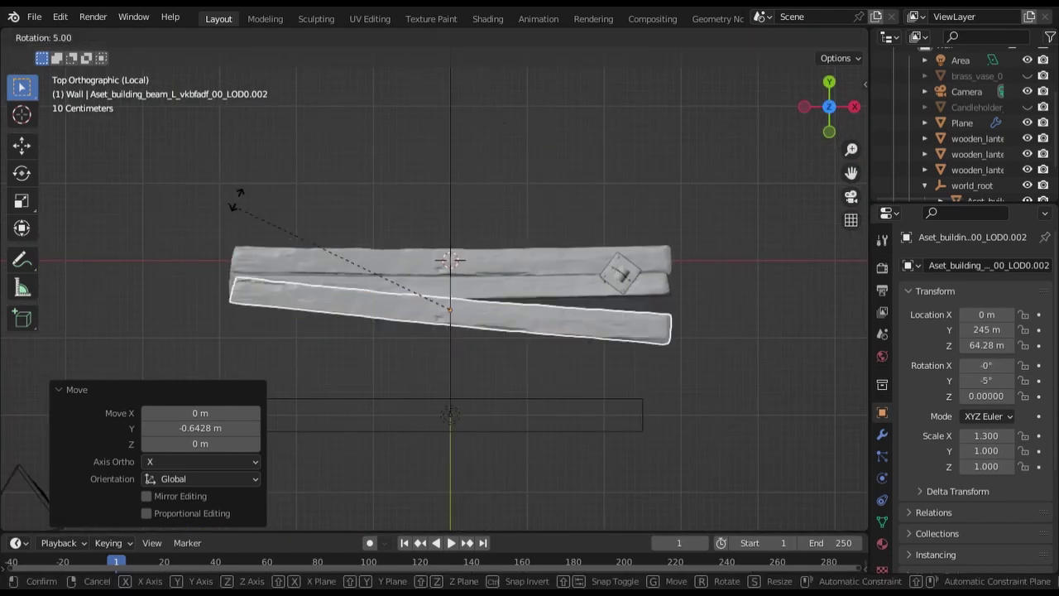
pyautogui.click(691, 395)
# Step: Slide the flipped beam along Y until it butts against the other beams
pyautogui.scroll(4, 632, 342)
pyautogui.hotkey('shift', 'z')
pyautogui.press('g')
pyautogui.press('y')
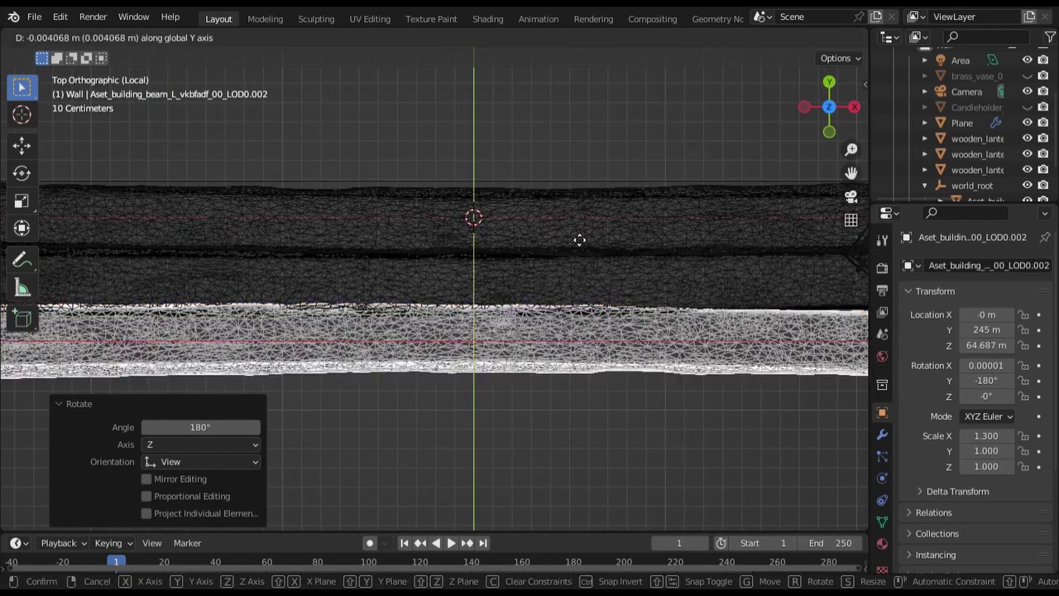
pyautogui.click(563, 306)
pyautogui.scroll(-3, 563, 307)
pyautogui.scroll(2, 505, 303)
pyautogui.scroll(-1, 390, 314)
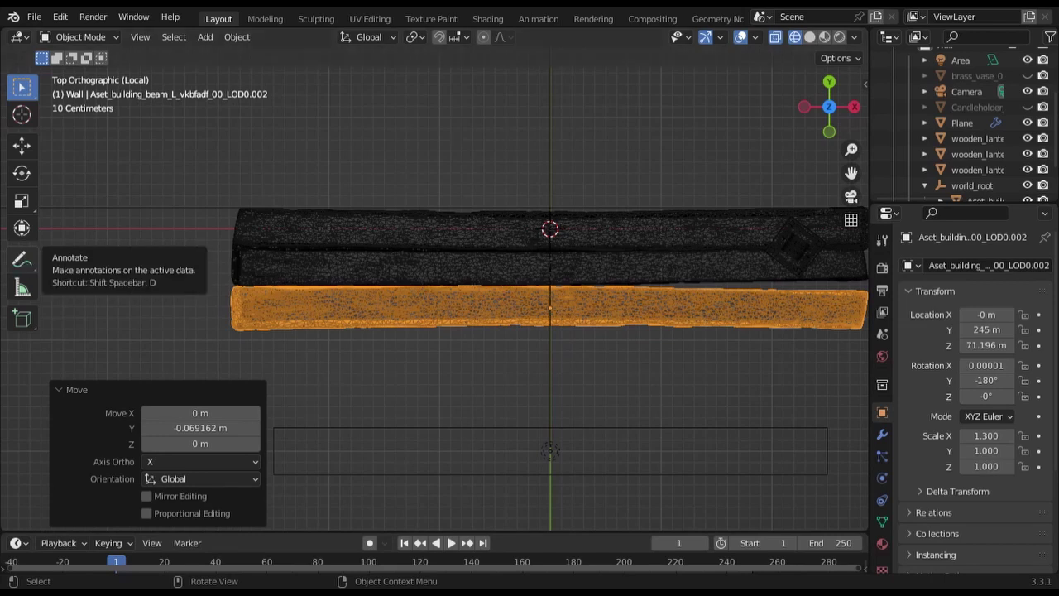
pyautogui.moveTo(579, 266)
pyautogui.mouseDown(button='middle')
pyautogui.moveTo(577, 201)
pyautogui.moveTo(570, 207)
pyautogui.mouseUp(button='middle')
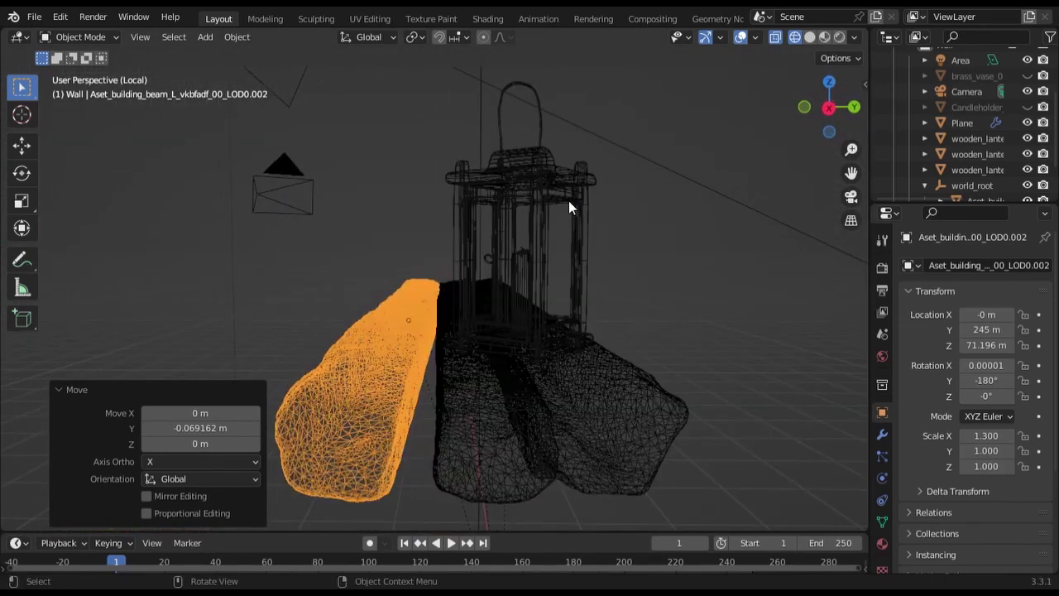
pyautogui.click(829, 84)
pyautogui.keyDown('shift'); pyautogui.moveTo(698, 279); pyautogui.dragTo(662, 259, button='middle'); pyautogui.keyUp('shift')
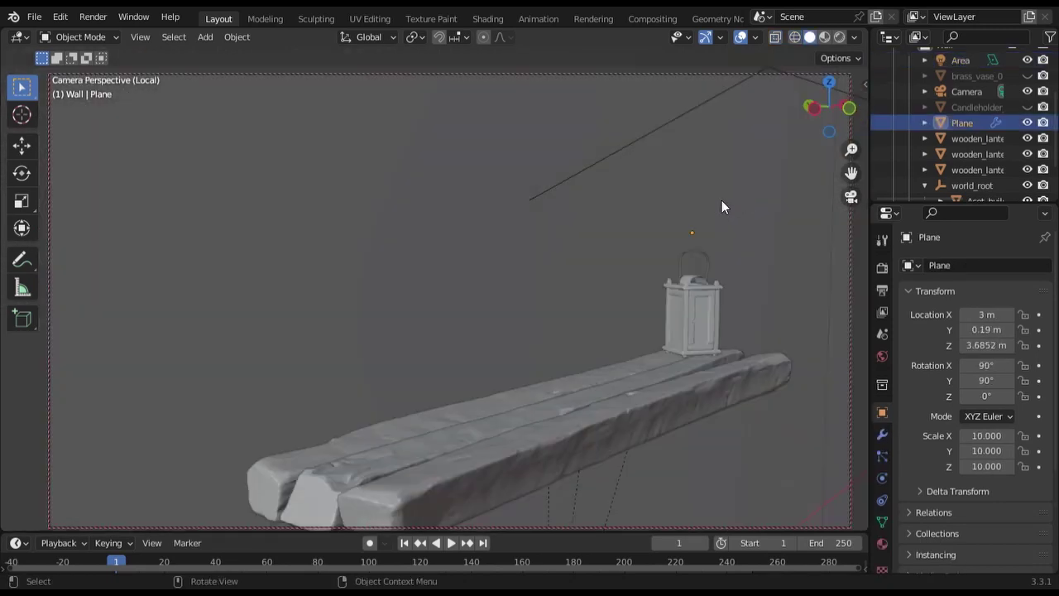
# Step: Select the lantern and its handle and scale them up by 2.585
pyautogui.moveTo(721, 200)
pyautogui.mouseDown(button='middle')
pyautogui.moveTo(691, 204)
pyautogui.moveTo(658, 230)
pyautogui.moveTo(590, 194)
pyautogui.mouseUp(button='middle')
pyautogui.scroll(-2, 599, 214)
pyautogui.scroll(-1, 611, 220)
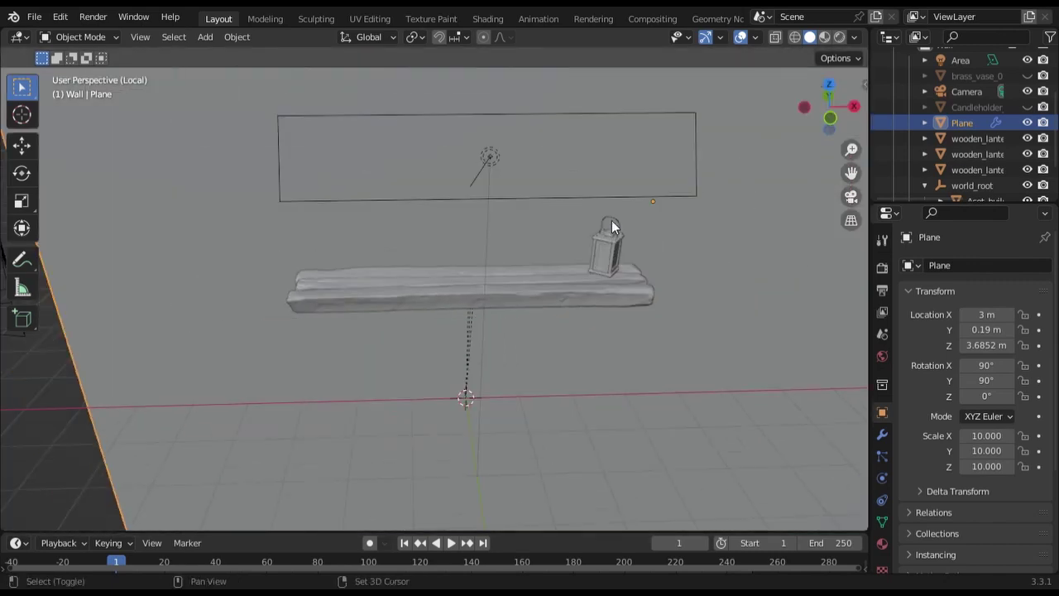
pyautogui.moveTo(612, 224); pyautogui.dragTo(532, 312, button='middle')
pyautogui.scroll(3, 733, 326)
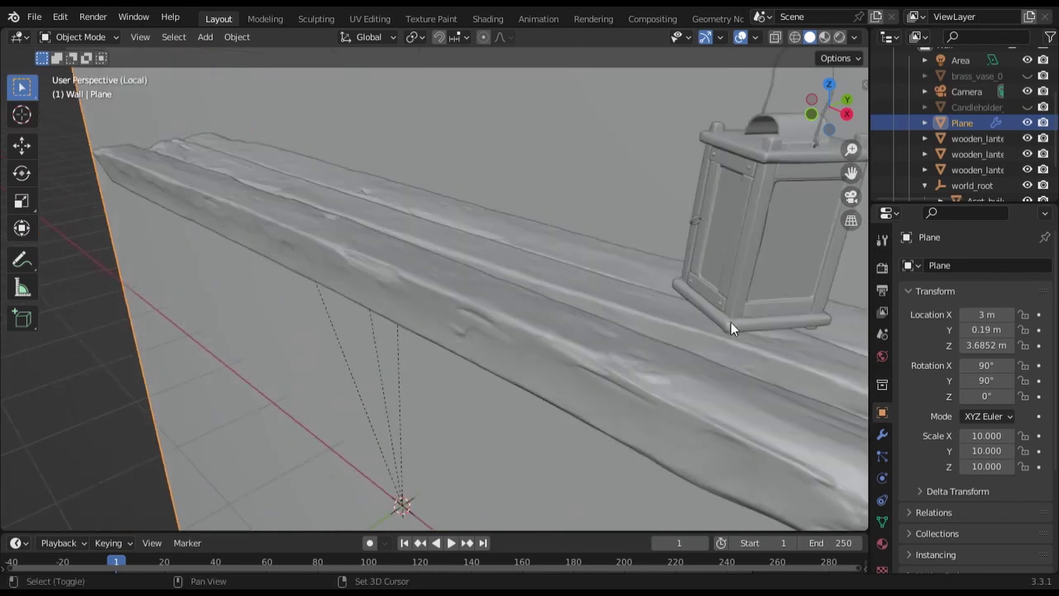
pyautogui.click(720, 271)
pyautogui.keyDown('shift'); pyautogui.click(762, 124); pyautogui.keyUp('shift')
pyautogui.click(828, 84)
pyautogui.press('s')
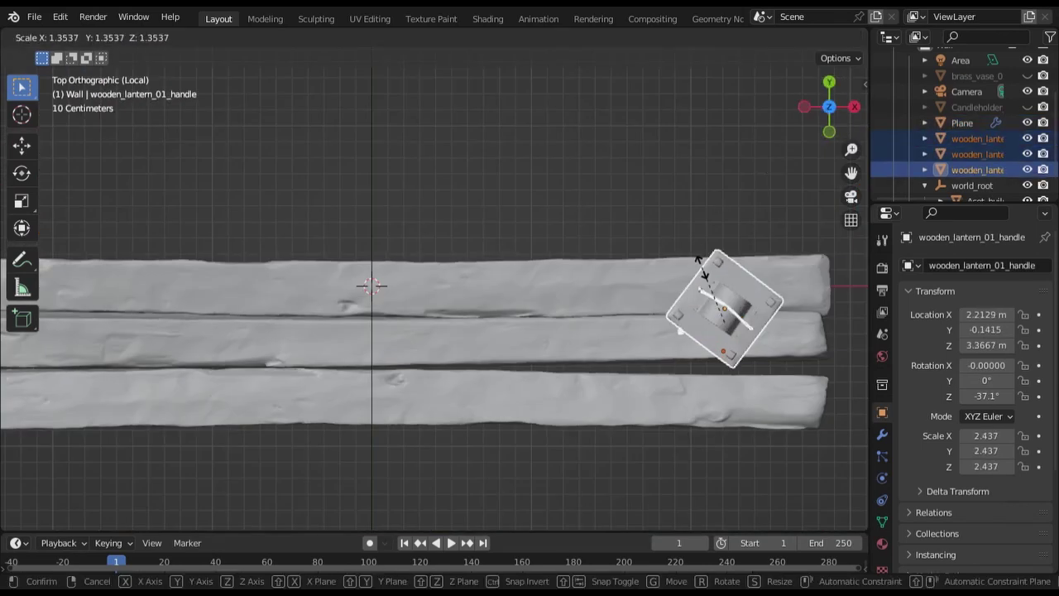
pyautogui.click(702, 262)
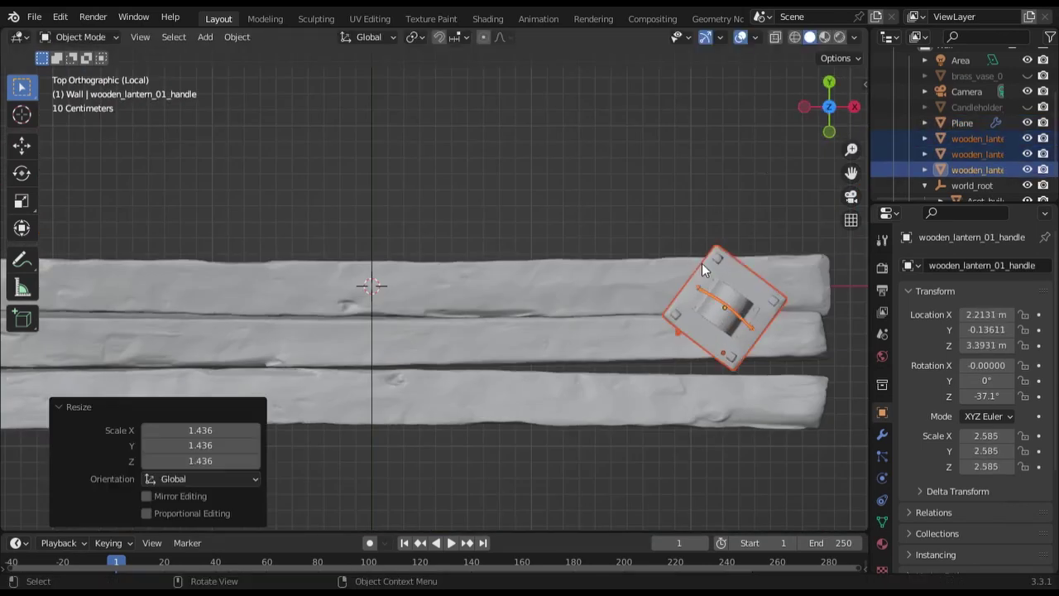
# Step: Raise the lantern 0.158 m and shift it along Y over the widened shelf
pyautogui.click(829, 131)
pyautogui.press('g')
pyautogui.press('z')
pyautogui.click(639, 154)
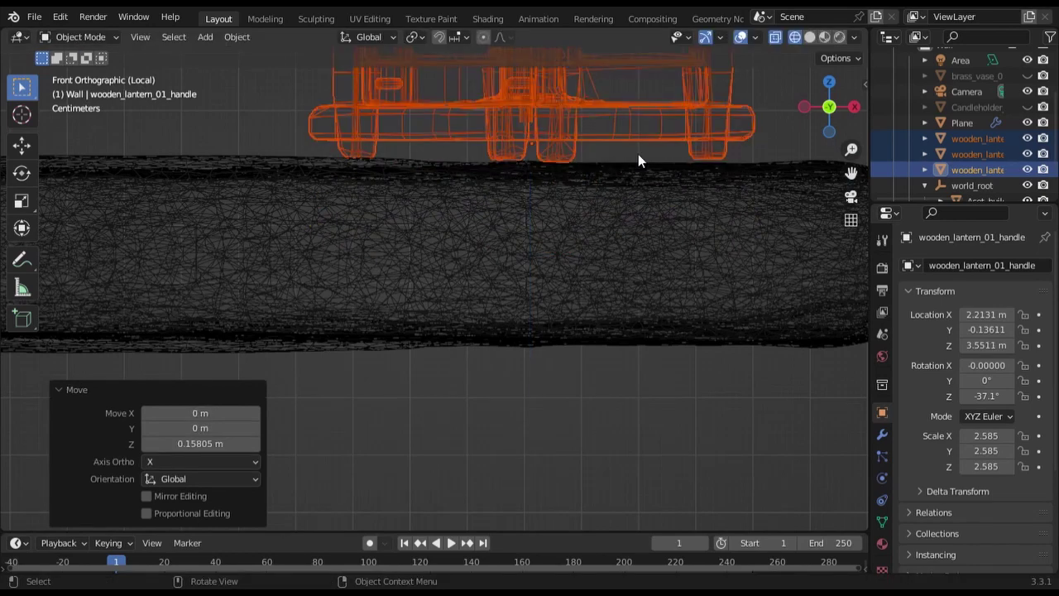
pyautogui.click(829, 82)
pyautogui.scroll(-1, 592, 270)
pyautogui.press('g')
pyautogui.press('x')
pyautogui.press('y')
pyautogui.click(593, 327)
# Step: In side view, lower the whole lantern so its feet rest on the planks at Z 3.5448 m
pyautogui.moveTo(594, 327)
pyautogui.mouseDown(button='middle')
pyautogui.moveTo(674, 241)
pyautogui.moveTo(603, 210)
pyautogui.moveTo(703, 173)
pyautogui.mouseUp(button='middle')
pyautogui.hotkey('shift', 'z')
pyautogui.press('ctrl+KP_3')
pyautogui.scroll(2, 558, 223)
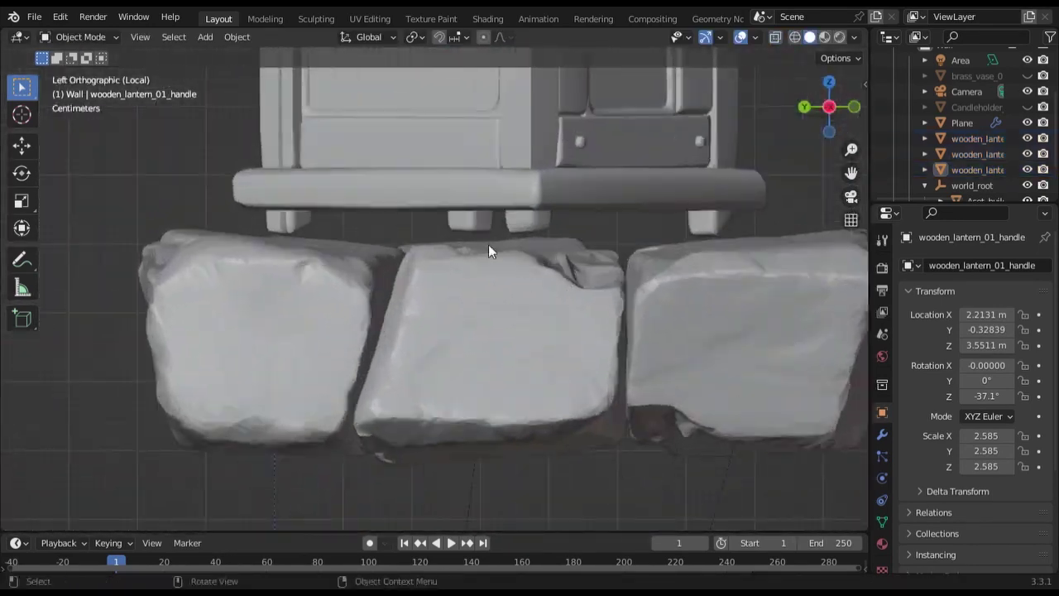
pyautogui.scroll(2, 488, 245)
pyautogui.scroll(-5, 336, 229)
pyautogui.moveTo(336, 229); pyautogui.dragTo(611, 124)
pyautogui.scroll(-3, 611, 124)
pyautogui.keyDown('shift'); pyautogui.click(439, 175); pyautogui.keyUp('shift')
pyautogui.scroll(5, 493, 186)
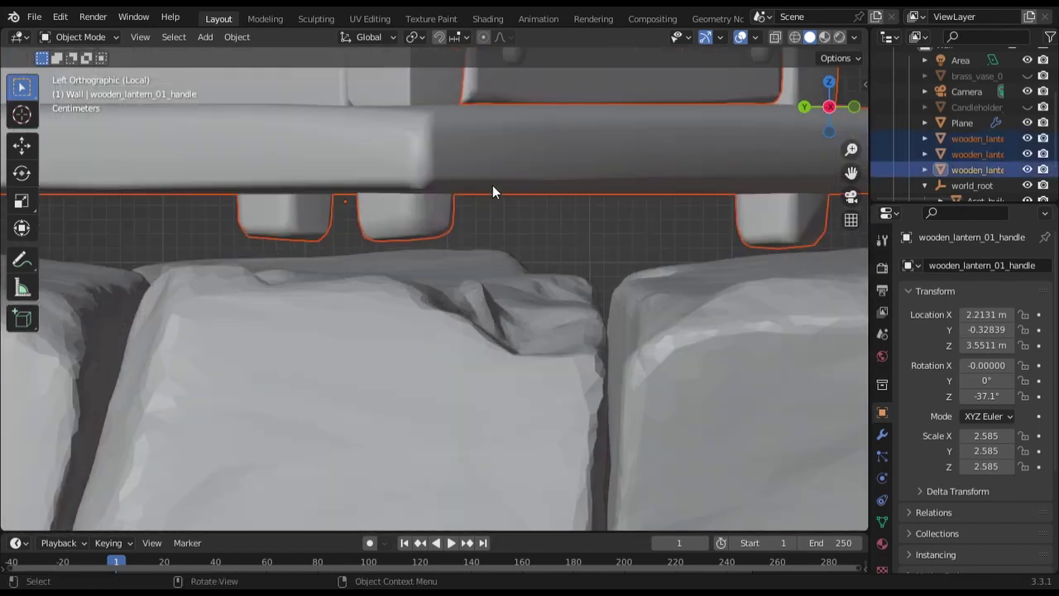
pyautogui.scroll(1, 588, 183)
pyautogui.press('g')
pyautogui.press('z')
pyautogui.click(596, 165)
pyautogui.scroll(-5, 610, 178)
pyautogui.moveTo(610, 177); pyautogui.dragTo(627, 283, button='middle')
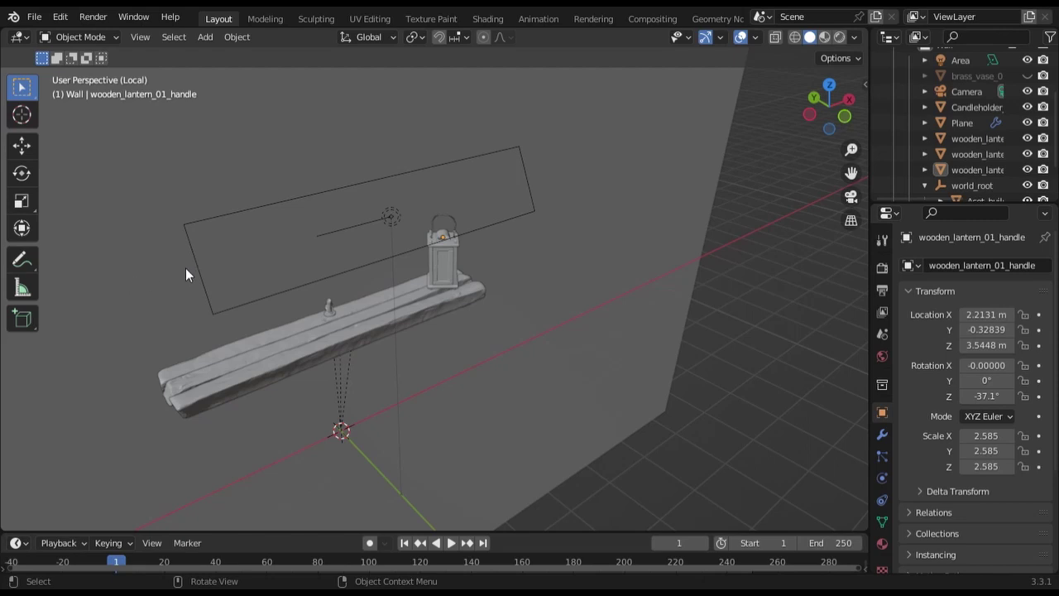
# Step: Save the scene, then back out of the import options without importing
pyautogui.click(33, 17)
pyautogui.click(53, 122)
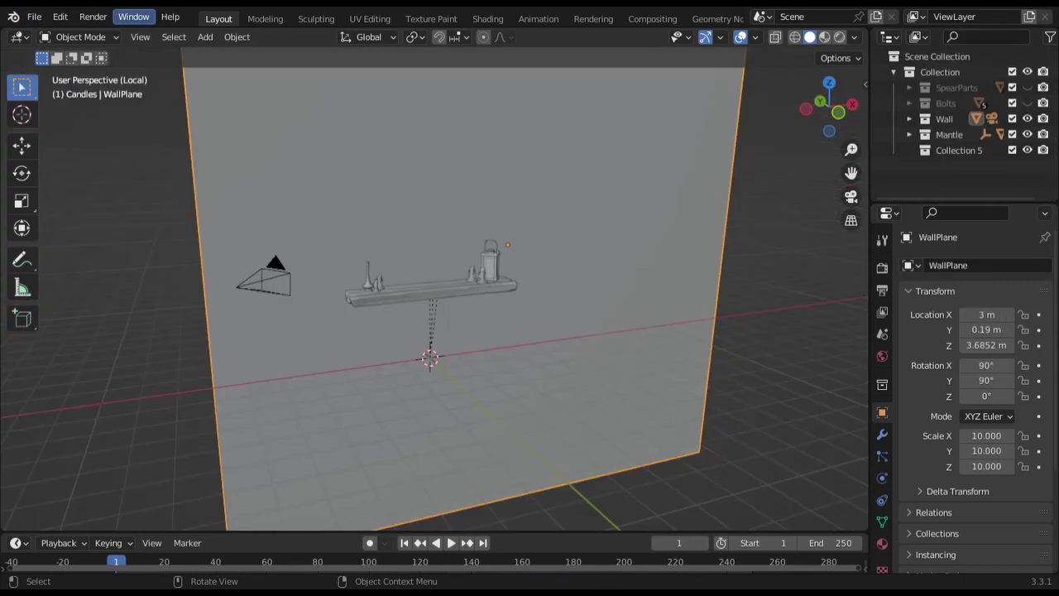
pyautogui.click(34, 16)
pyautogui.moveTo(60, 228)
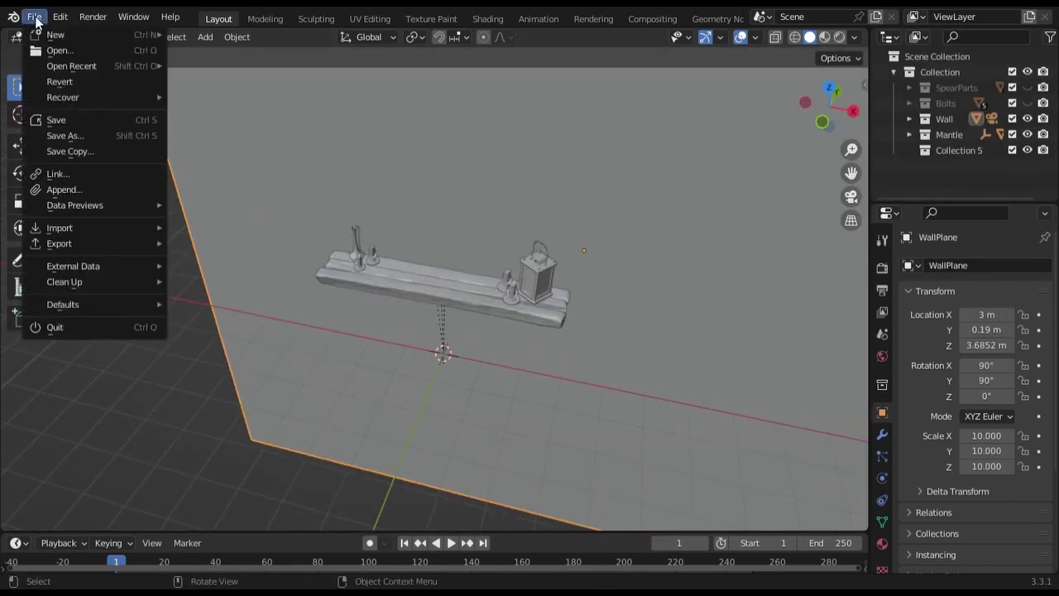
pyautogui.press('Escape')
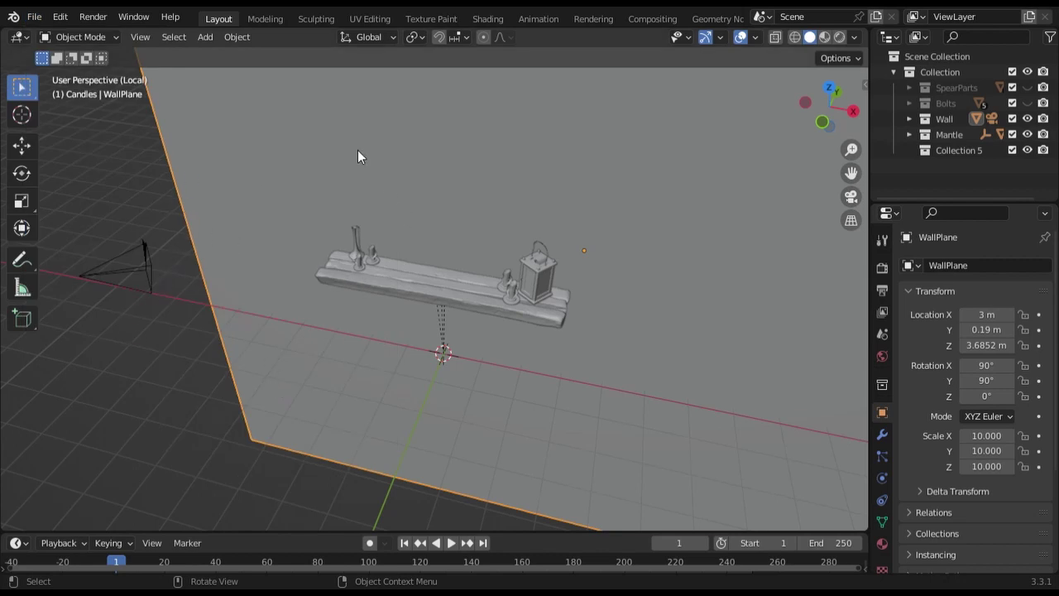
# Step: Raise the treasure chest from the origin up to shelf height
pyautogui.click(823, 122)
pyautogui.press('g')
pyautogui.press('z')
pyautogui.click(485, 118)
pyautogui.press('ctrl+KP_3')
pyautogui.scroll(6, 479, 245)
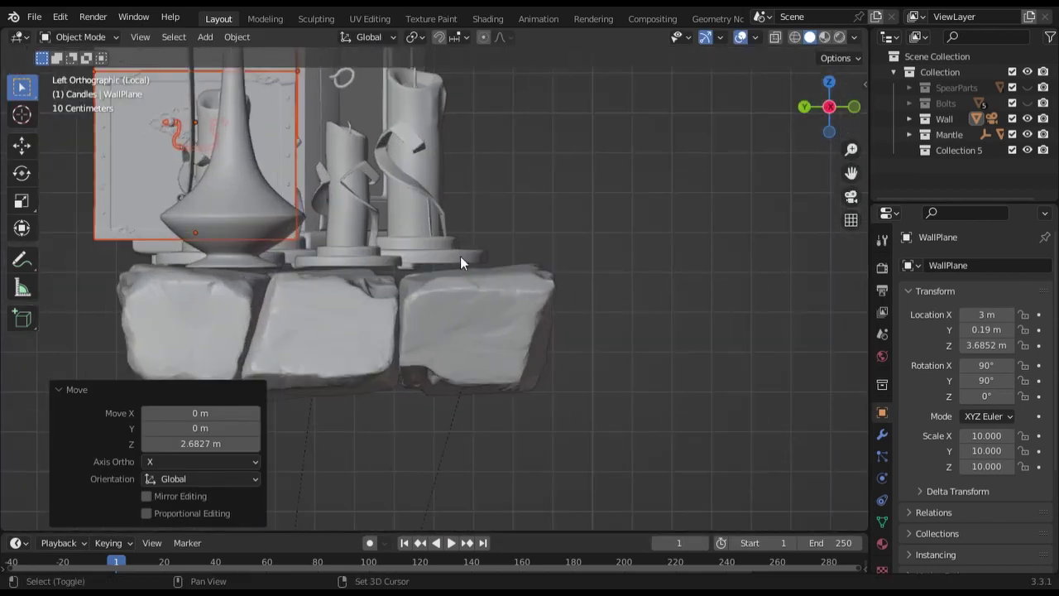
# Step: Push the chest back along Y toward the wall and fine-tune its height on the shelf
pyautogui.hotkey('shift', 'z')
pyautogui.press('g')
pyautogui.press('y')
pyautogui.press('Return')
pyautogui.press('g')
pyautogui.press('z')
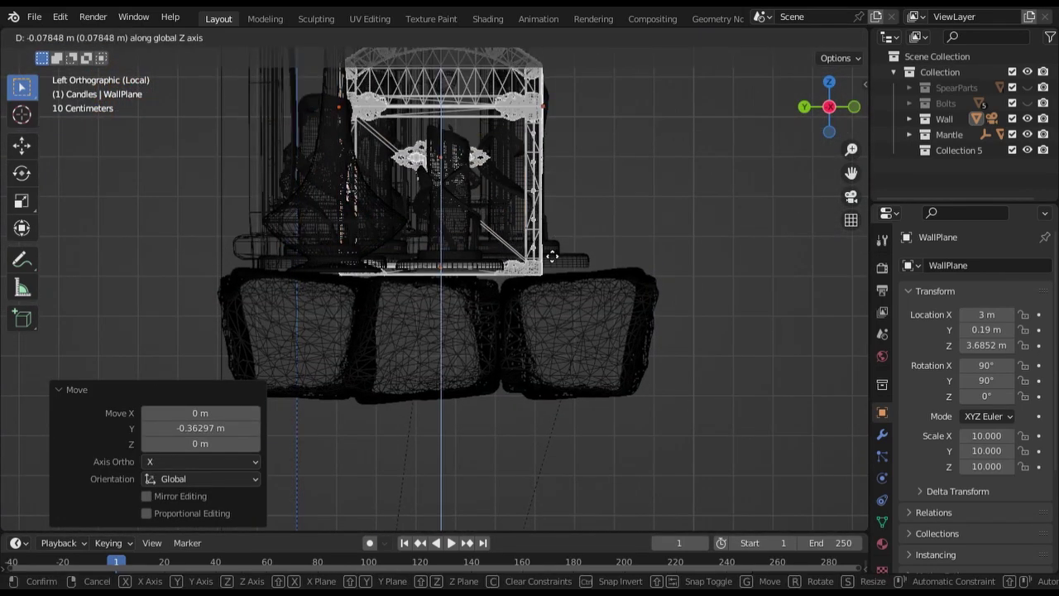
pyautogui.click(551, 256)
pyautogui.moveTo(551, 256); pyautogui.dragTo(409, 243, button='middle')
pyautogui.hotkey('shift', 'z')
# Step: Create a 'Cheast' collection under Mantle and move the chest pieces into it
pyautogui.click(910, 134)
pyautogui.scroll(-2, 979, 138)
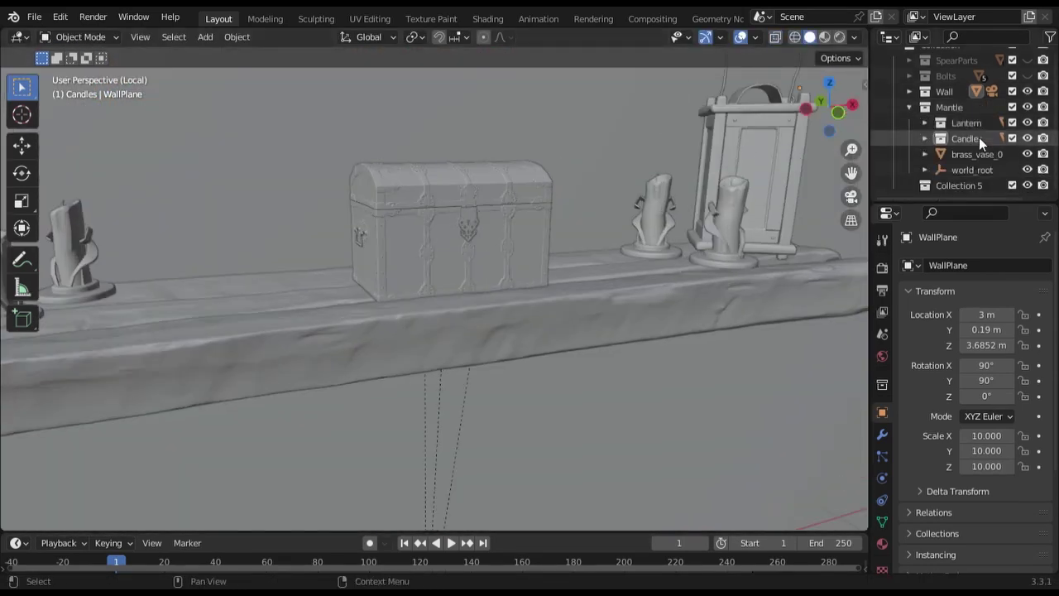
pyautogui.click(949, 106)
pyautogui.rightClick(949, 107)
pyautogui.click(911, 87)
pyautogui.doubleClick(960, 148)
pyautogui.write('Chea')
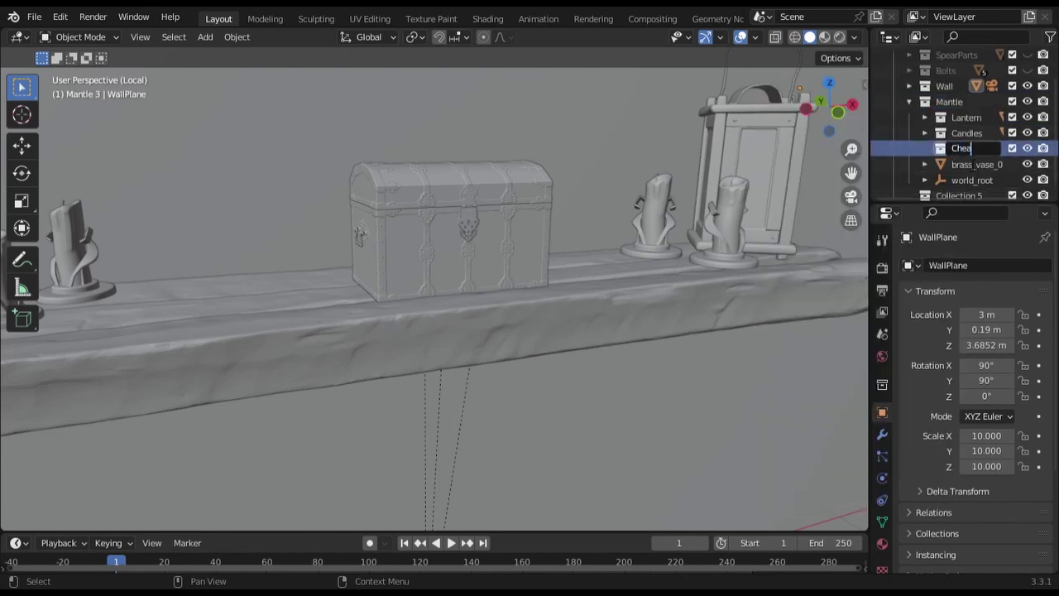
pyautogui.write('st')
pyautogui.press('Return')
pyautogui.scroll(2, 976, 131)
pyautogui.moveTo(976, 131); pyautogui.dragTo(976, 150)
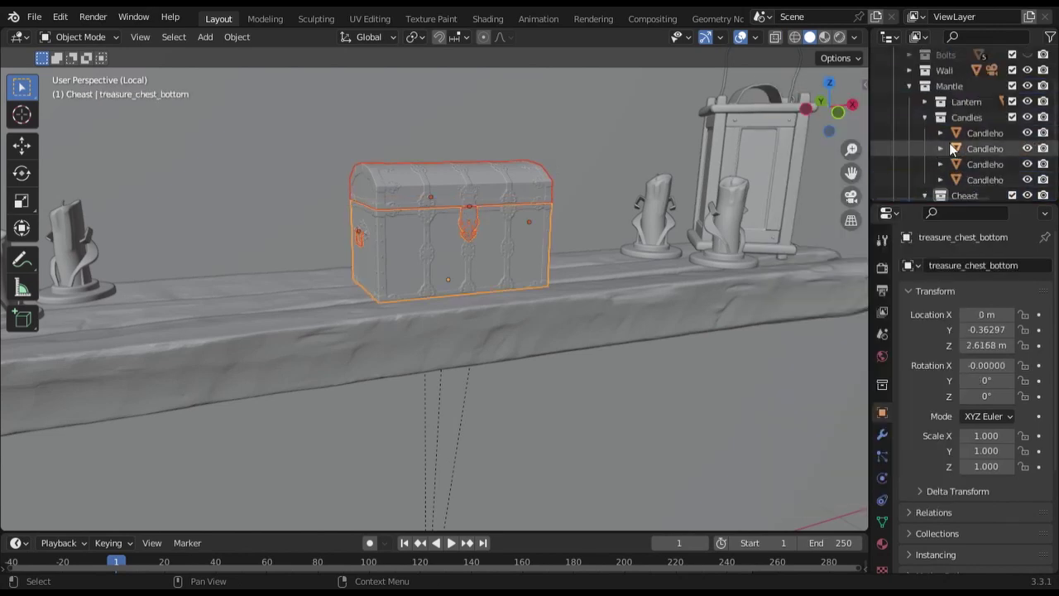
# Step: Hide the wall, lantern, candles, brass vase and mantle shelf to isolate the chest
pyautogui.click(925, 118)
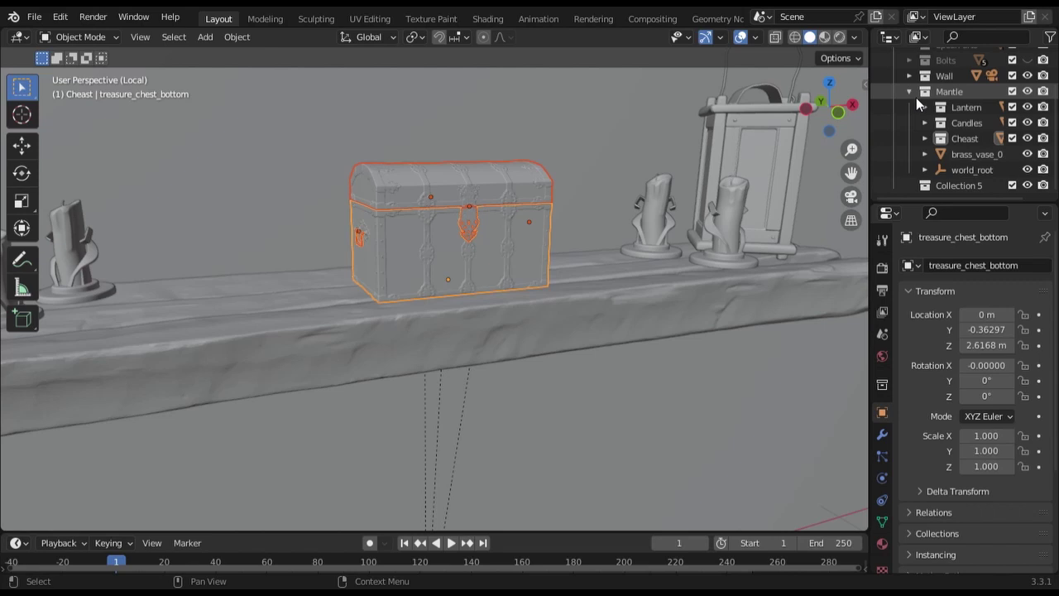
pyautogui.click(1028, 75)
pyautogui.click(1028, 107)
pyautogui.click(1028, 122)
pyautogui.click(1028, 154)
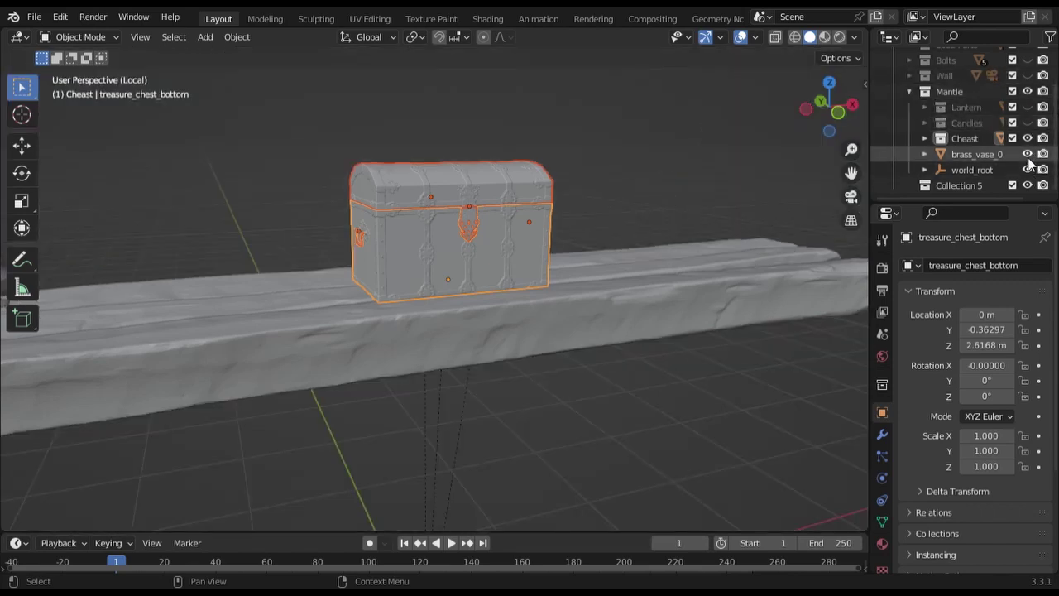
pyautogui.click(925, 170)
# Step: In the Shading workspace, frame the chest and paste its texture nodes into treasure_chest
pyautogui.click(490, 18)
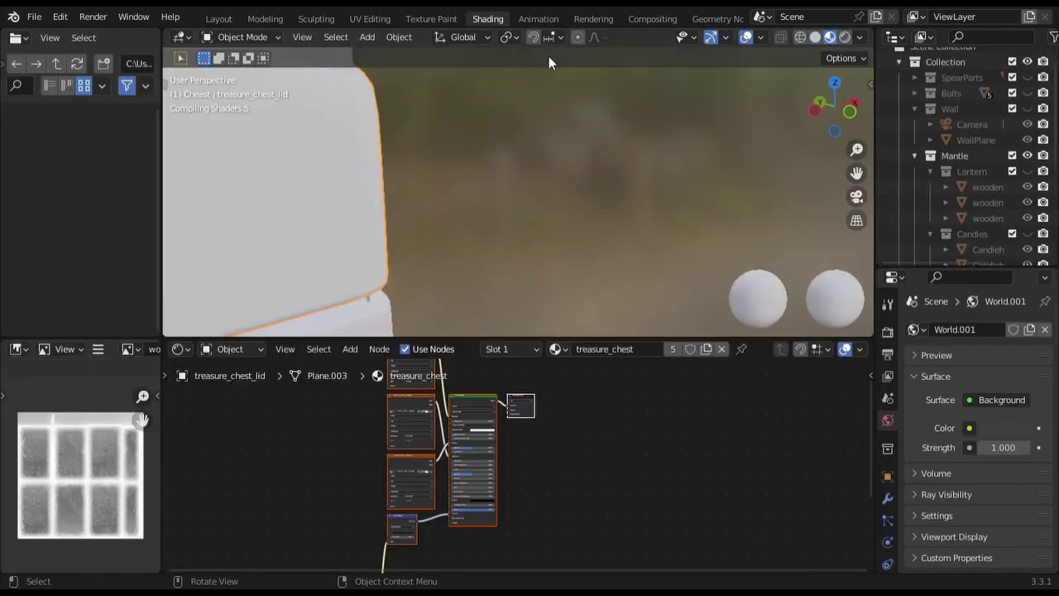
pyautogui.scroll(1, 386, 437)
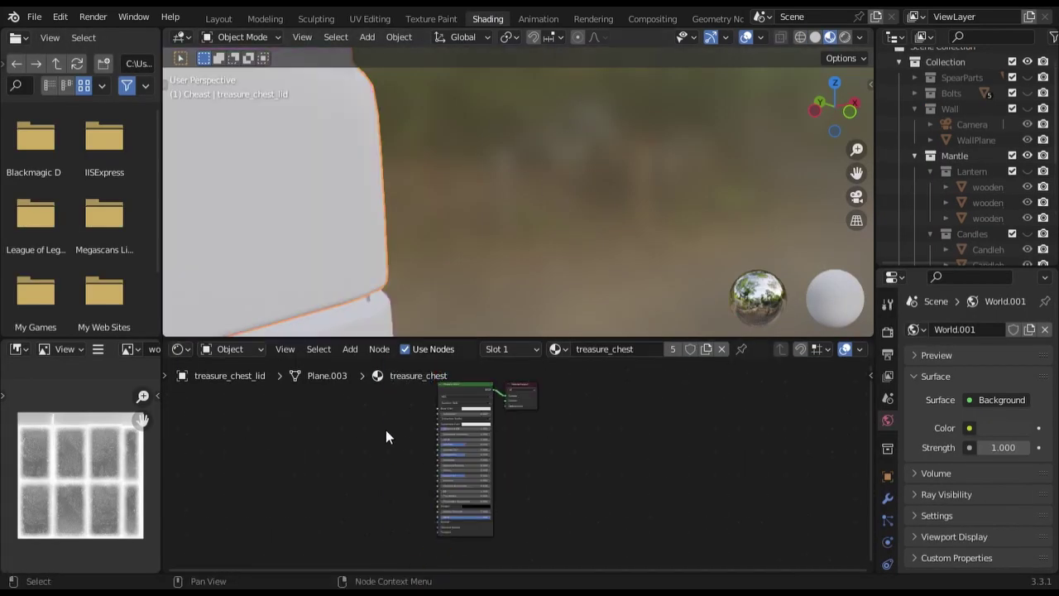
pyautogui.scroll(-5, 361, 263)
pyautogui.moveTo(465, 238); pyautogui.dragTo(440, 282, button='middle')
pyautogui.scroll(6, 620, 232)
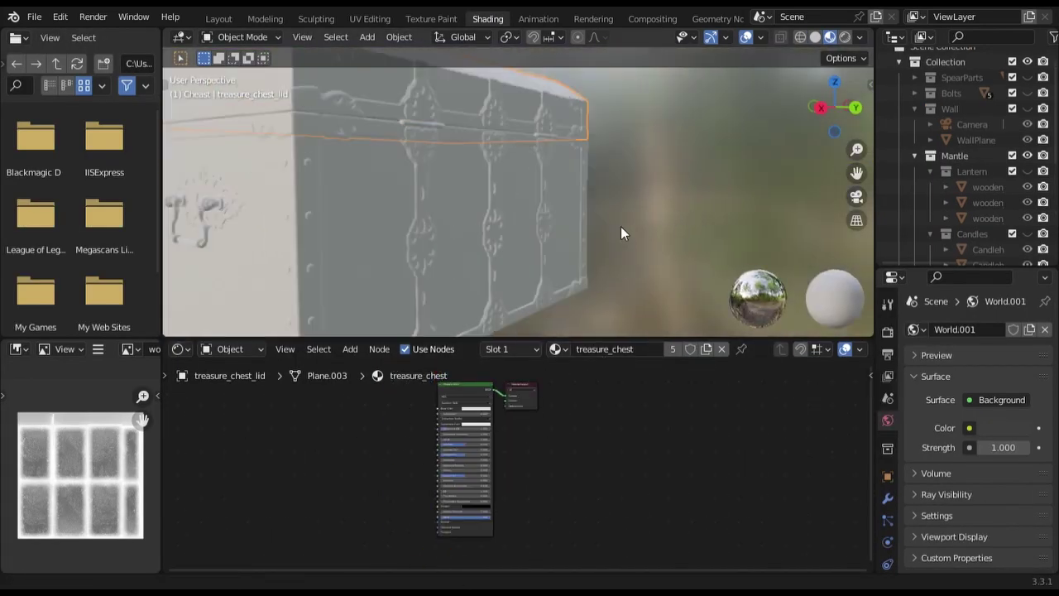
pyautogui.moveTo(621, 226); pyautogui.dragTo(636, 239, button='middle')
pyautogui.scroll(-4, 635, 240)
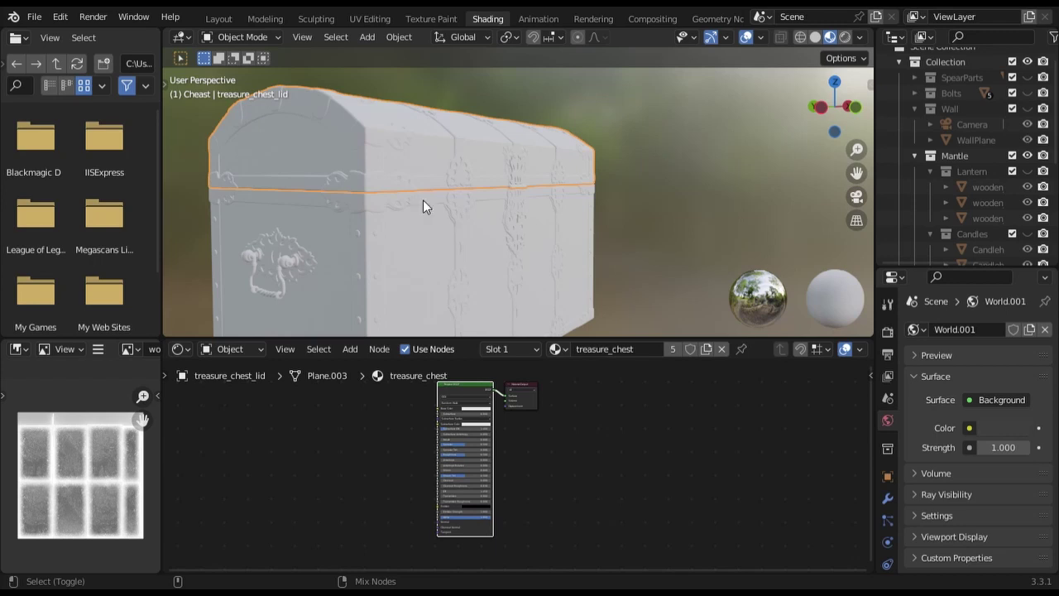
pyautogui.hotkey('ctrl', 'z')
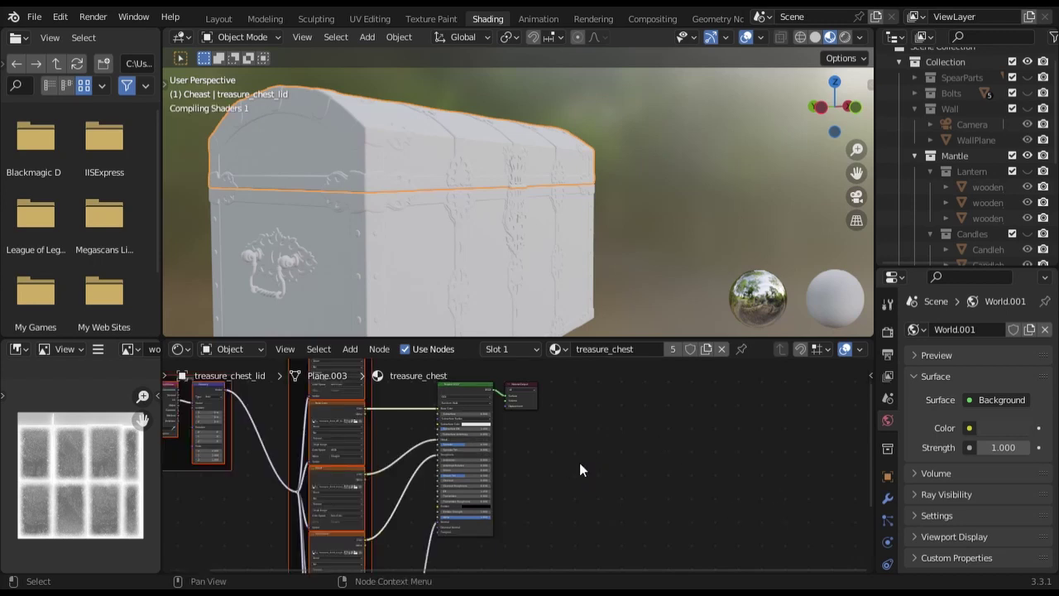
pyautogui.press('Home')
pyautogui.hotkey('ctrl', 'z')
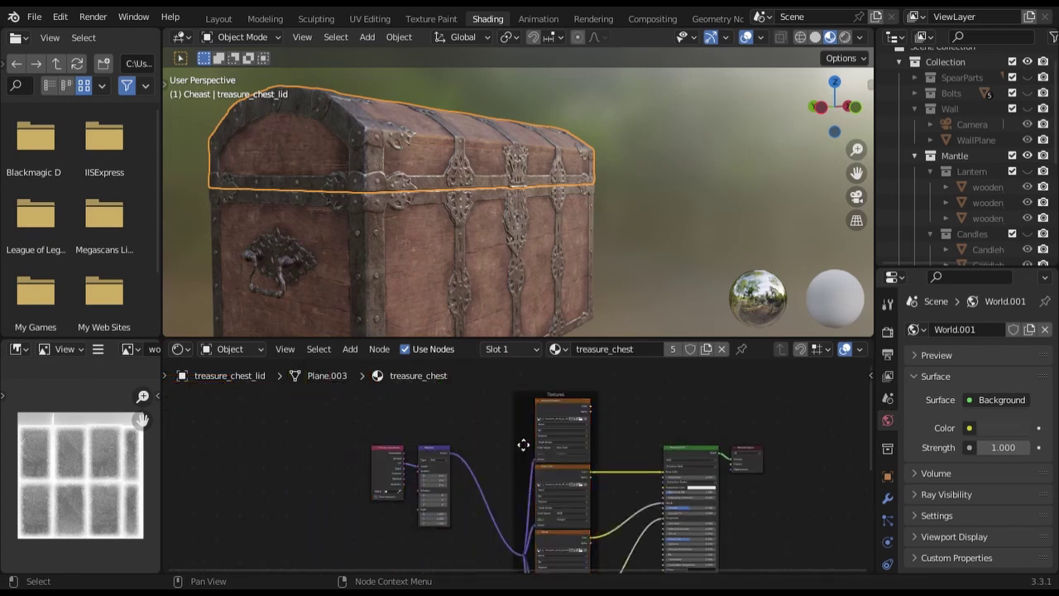
pyautogui.hotkey('ctrl', 'z')
pyautogui.hotkey('ctrl', 'z')
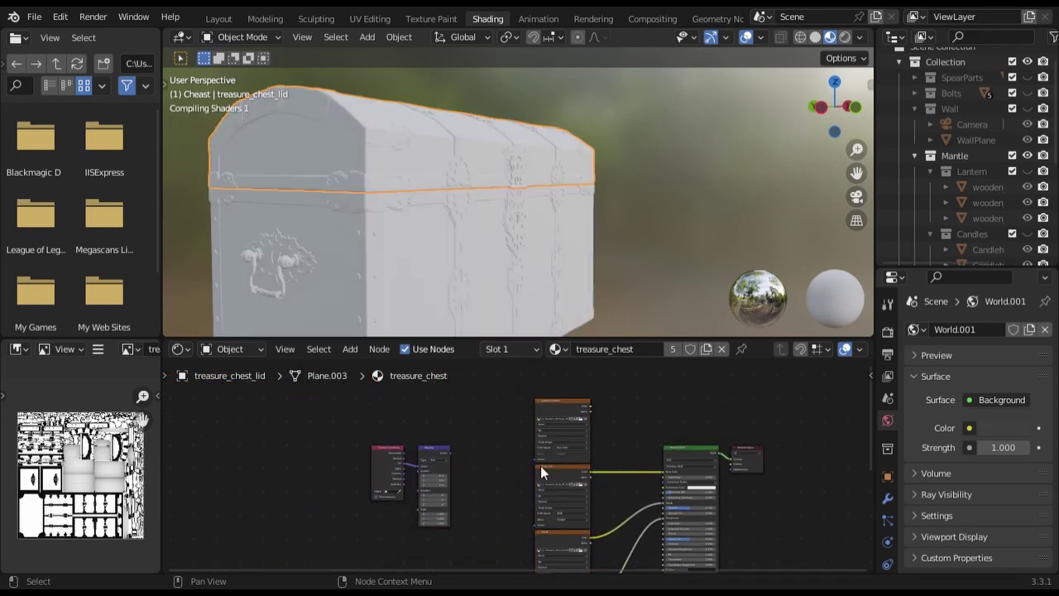
# Step: Rearrange the texture nodes, moving the two lower ones further down
pyautogui.click(540, 466)
pyautogui.moveTo(546, 401); pyautogui.dragTo(580, 430)
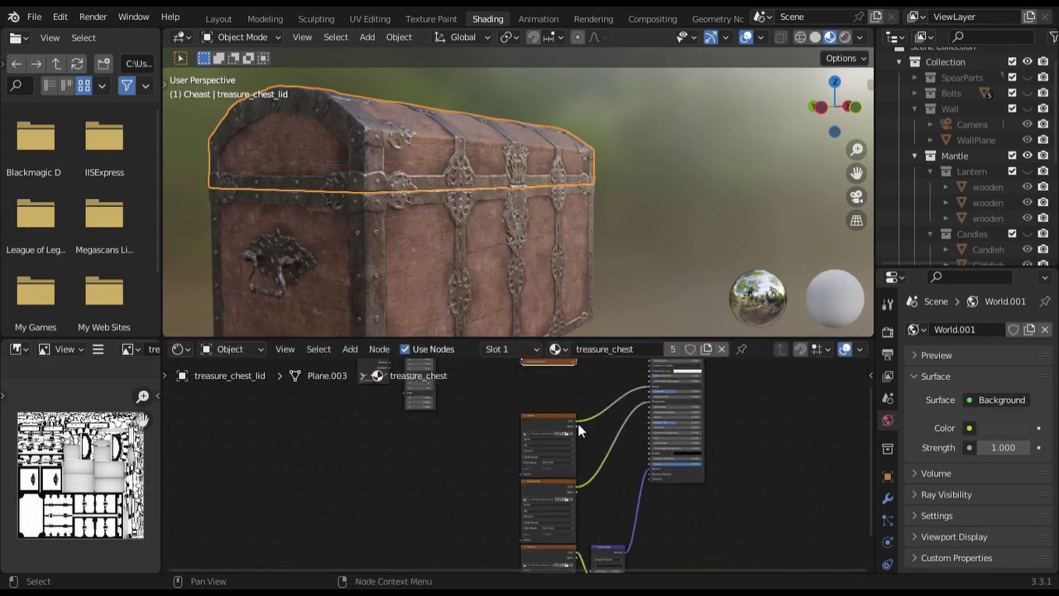
pyautogui.click(529, 473)
pyautogui.click(522, 388)
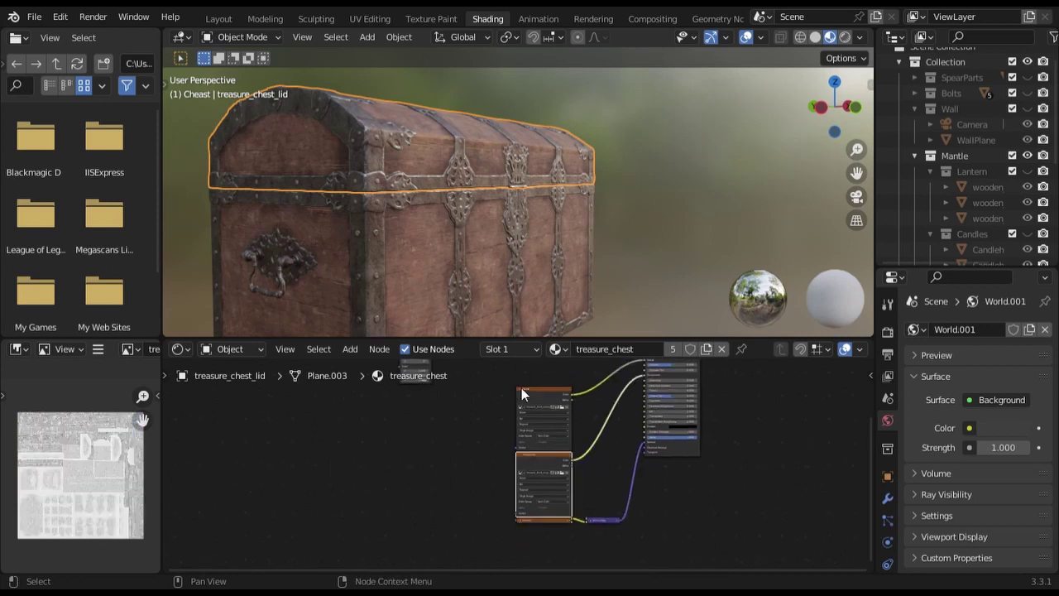
pyautogui.click(521, 387)
pyautogui.moveTo(528, 480); pyautogui.dragTo(619, 503)
pyautogui.moveTo(516, 509); pyautogui.dragTo(597, 447)
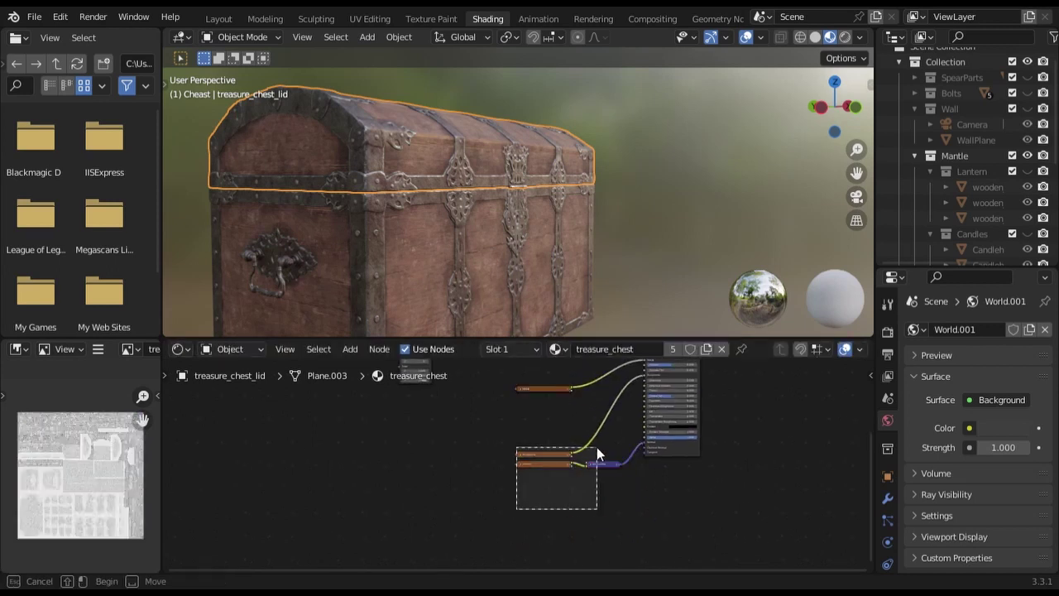
pyautogui.press('g')
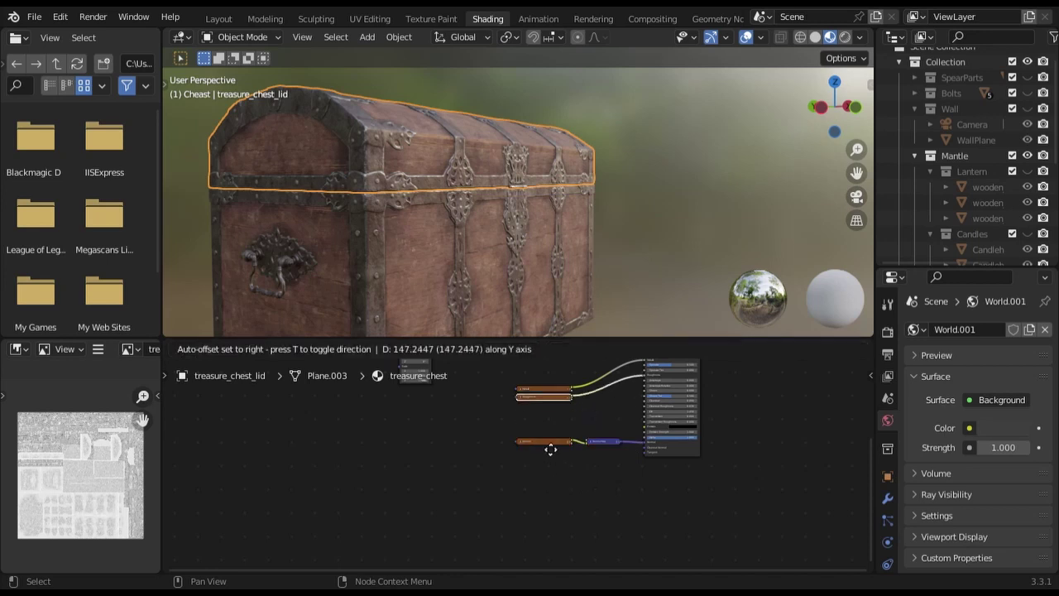
pyautogui.click(550, 449)
pyautogui.press('Home')
# Step: Insert a Mix node set to Multiply combining Base Color with Ambient Occlusion before the BSDF
pyautogui.hotkey('shift', 'a')
pyautogui.click(495, 424)
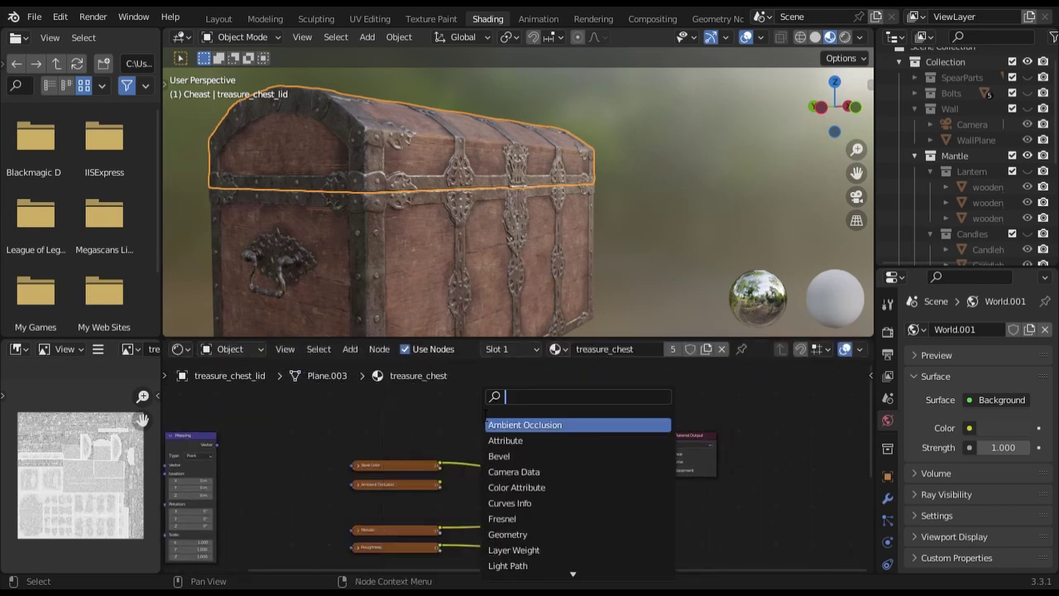
pyautogui.write('mix')
pyautogui.press('Return')
pyautogui.click(492, 430)
pyautogui.moveTo(441, 484); pyautogui.dragTo(475, 469)
pyautogui.click(499, 435)
pyautogui.click(496, 408)
pyautogui.press('h')
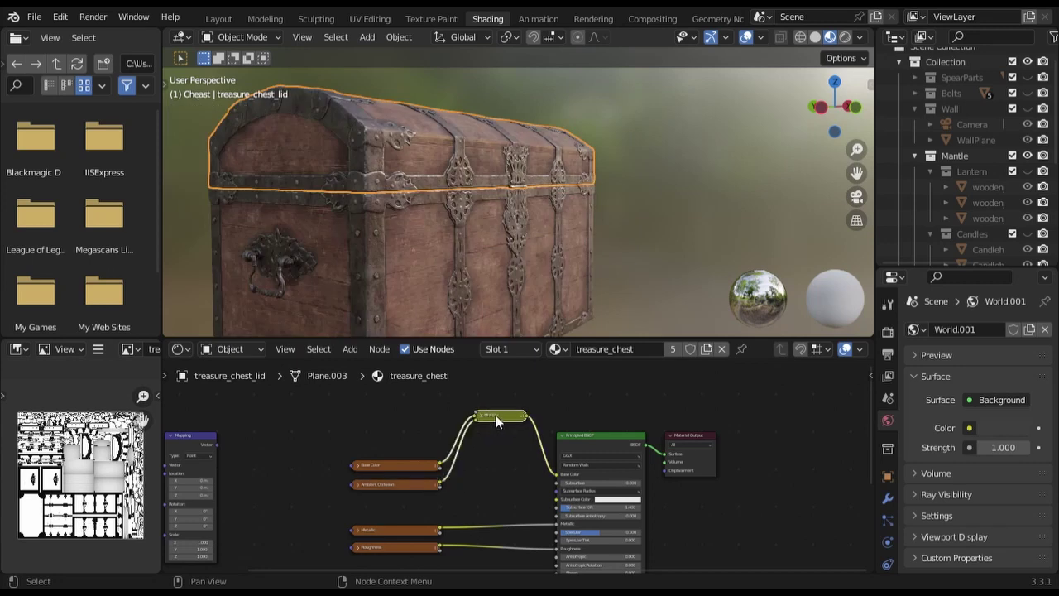
pyautogui.moveTo(496, 416); pyautogui.dragTo(492, 469)
# Step: Connect the Mapping node to the image textures' Vector inputs, including the Normal texture
pyautogui.keyDown('ctrl'); pyautogui.hscroll(-5, 491, 469); pyautogui.keyUp('ctrl')
pyautogui.moveTo(412, 417); pyautogui.dragTo(563, 492)
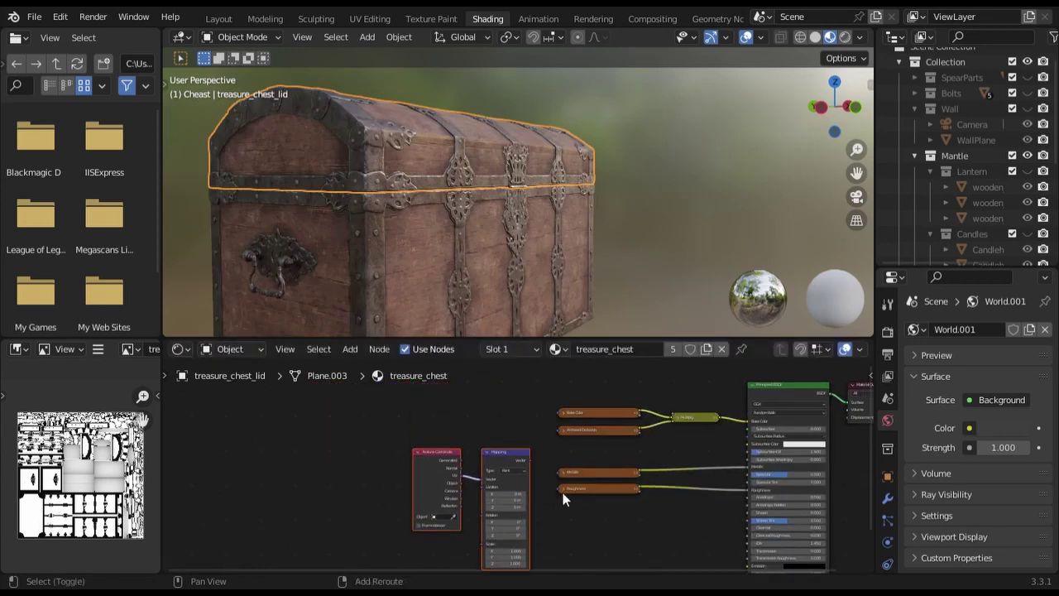
pyautogui.scroll(-1, 563, 493)
pyautogui.moveTo(513, 431); pyautogui.dragTo(497, 469, button='middle')
pyautogui.moveTo(459, 436)
pyautogui.mouseDown()
pyautogui.moveTo(533, 396)
pyautogui.moveTo(460, 435)
pyautogui.moveTo(534, 452)
pyautogui.moveTo(461, 439)
pyautogui.moveTo(522, 434)
pyautogui.moveTo(536, 508)
pyautogui.mouseUp()
pyautogui.scroll(-2, 588, 495)
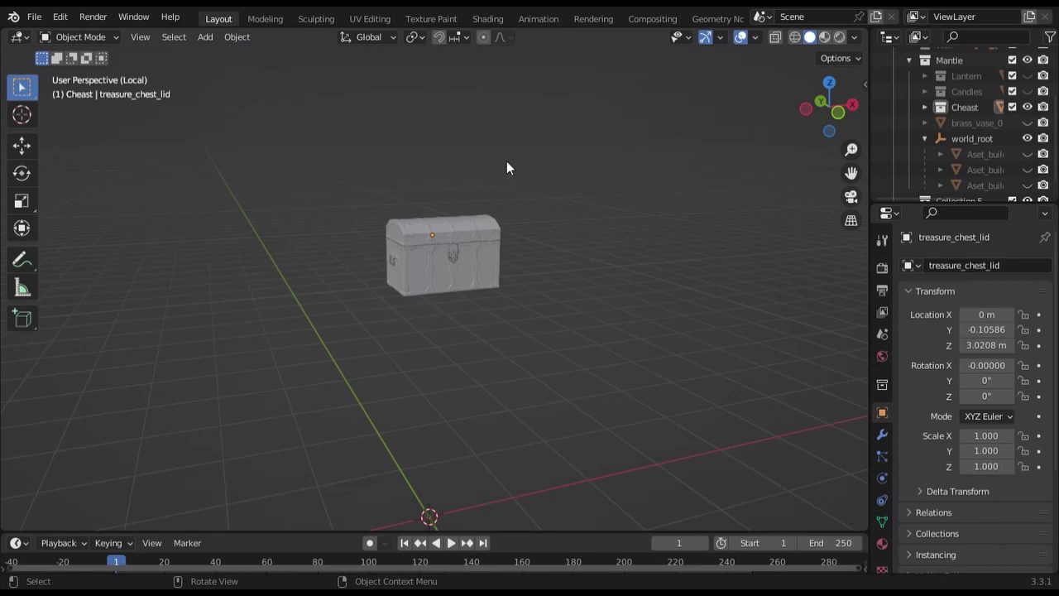
# Step: Save the project file and unhide all hidden scene objects
pyautogui.click(34, 17)
pyautogui.click(49, 119)
pyautogui.scroll(3, 1028, 163)
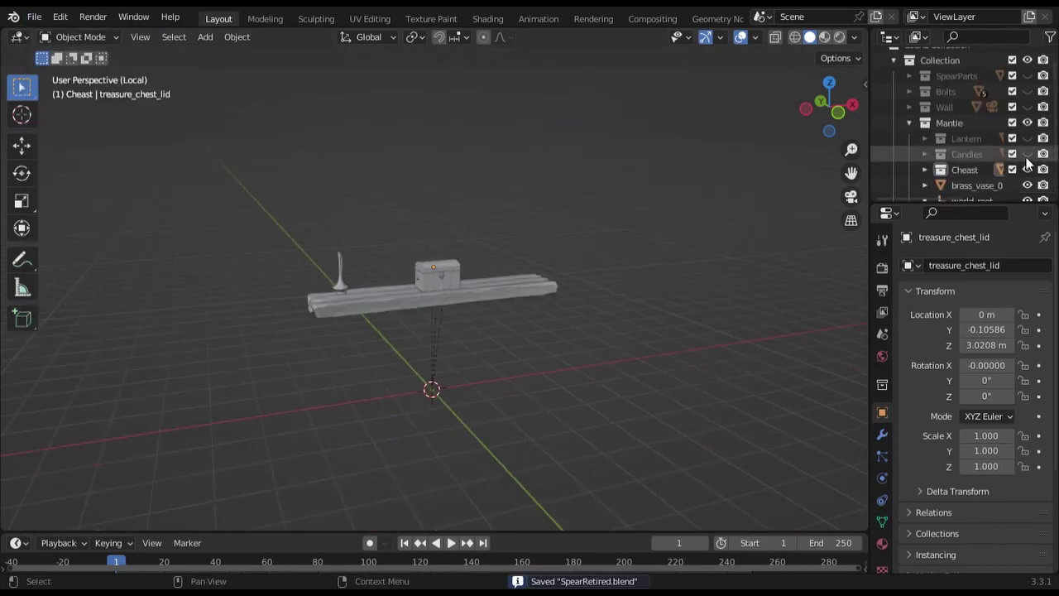
pyautogui.moveTo(1028, 154); pyautogui.dragTo(1028, 88)
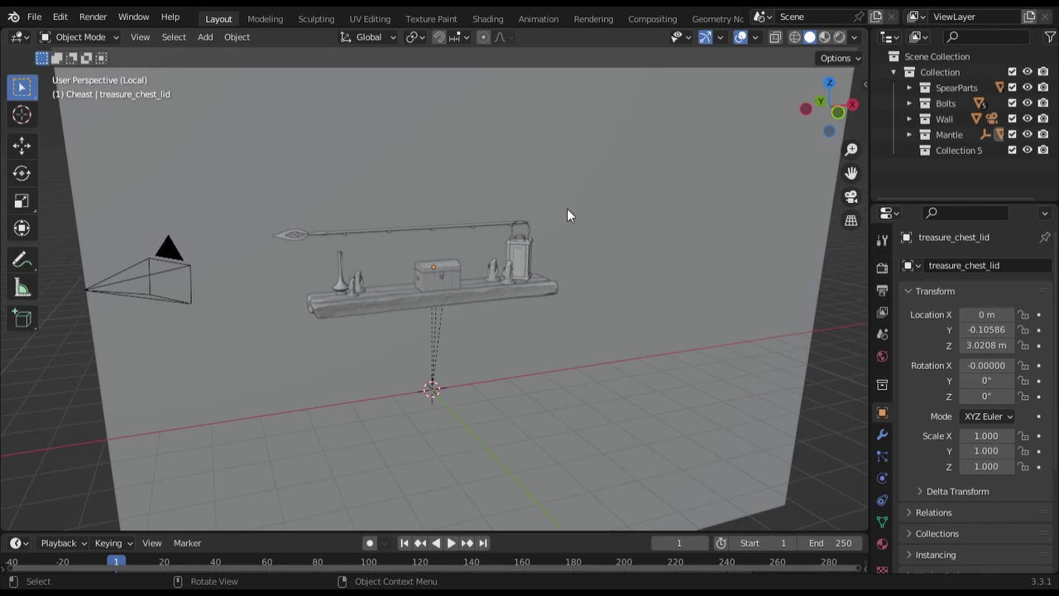
# Step: In front orthographic view, select the spear parts with the pommel as the active object
pyautogui.press('KP_1')
pyautogui.scroll(-2, 724, 155)
pyautogui.moveTo(213, 232); pyautogui.dragTo(519, 150)
pyautogui.scroll(3, 552, 236)
pyautogui.click(552, 236)
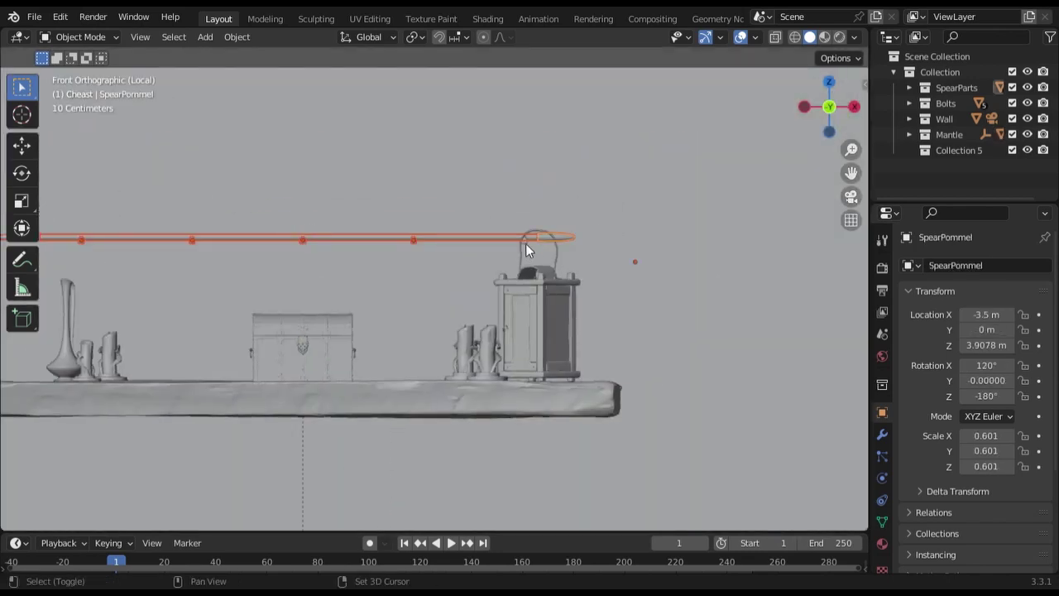
pyautogui.scroll(-5, 556, 237)
pyautogui.scroll(6, 556, 237)
pyautogui.scroll(-4, 656, 187)
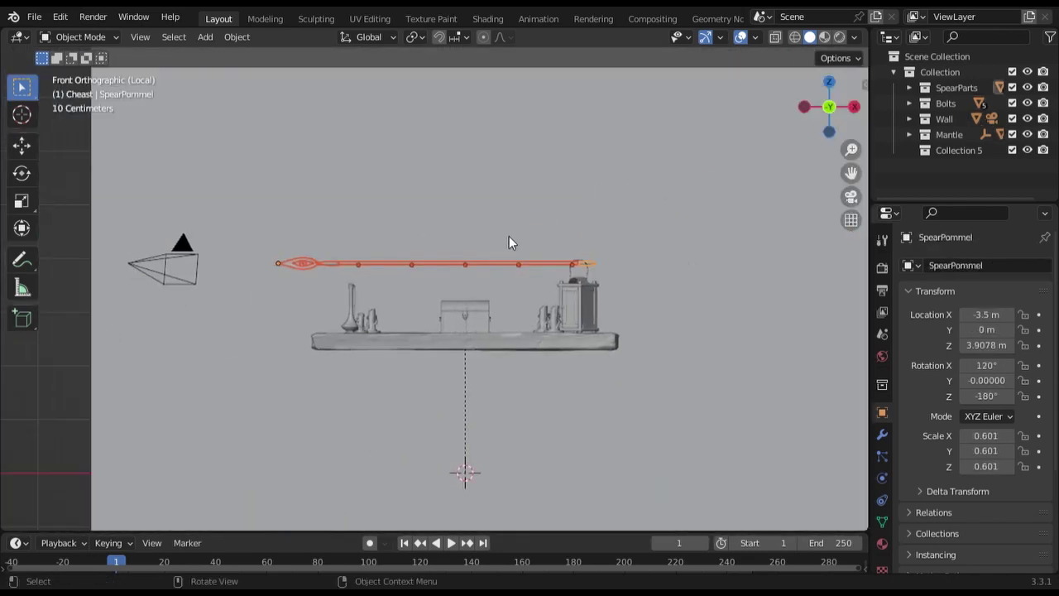
# Step: With snapping on and wireframe shading, shift the spear 0.4 m along X, then adjust its position
pyautogui.click(439, 36)
pyautogui.hotkey('shift', 'z')
pyautogui.scroll(3, 527, 261)
pyautogui.press('g')
pyautogui.press('x')
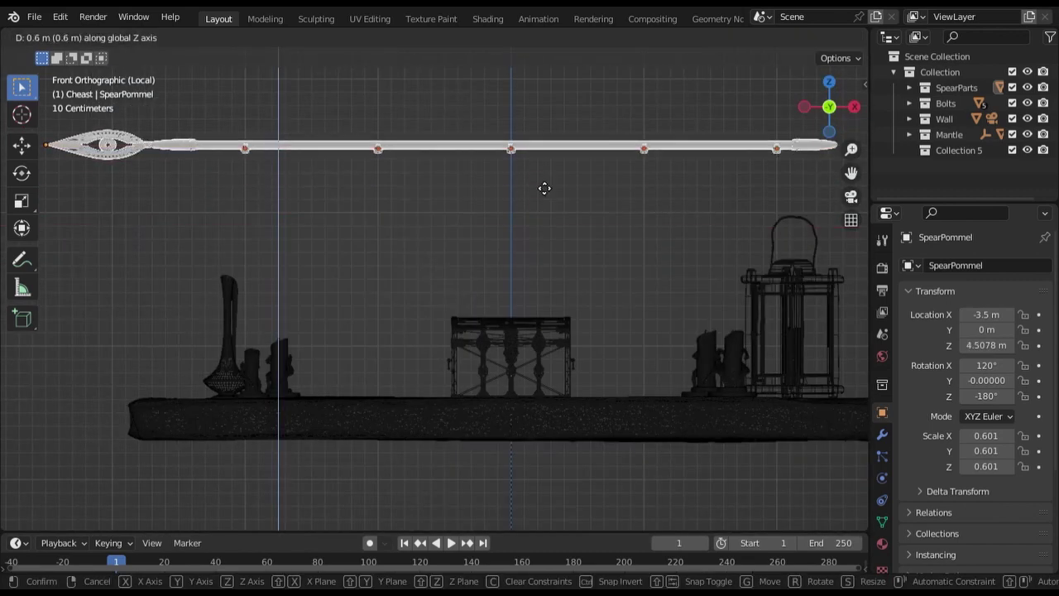
pyautogui.click(539, 175)
pyautogui.scroll(-3, 539, 175)
pyautogui.scroll(2, 547, 180)
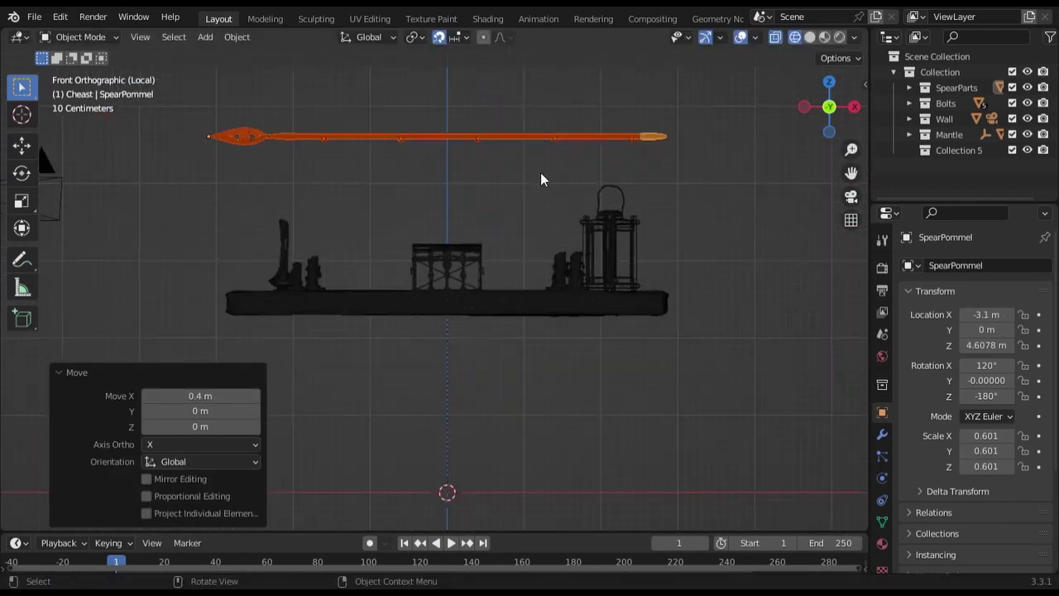
pyautogui.press('g')
pyautogui.press('x')
pyautogui.click(556, 179)
# Step: Return to solid shading and frame the shelf through the camera, locked to the view
pyautogui.moveTo(556, 178)
pyautogui.mouseDown(button='middle')
pyautogui.moveTo(604, 204)
pyautogui.moveTo(584, 217)
pyautogui.moveTo(735, 216)
pyautogui.mouseUp(button='middle')
pyautogui.hotkey('shift', 'z')
pyautogui.press('KP_0')
pyautogui.click(697, 76)
pyautogui.moveTo(697, 80)
pyautogui.mouseDown(button='middle')
pyautogui.moveTo(658, 238)
pyautogui.moveTo(640, 232)
pyautogui.mouseUp(button='middle')
pyautogui.scroll(1, 647, 222)
pyautogui.scroll(2, 624, 251)
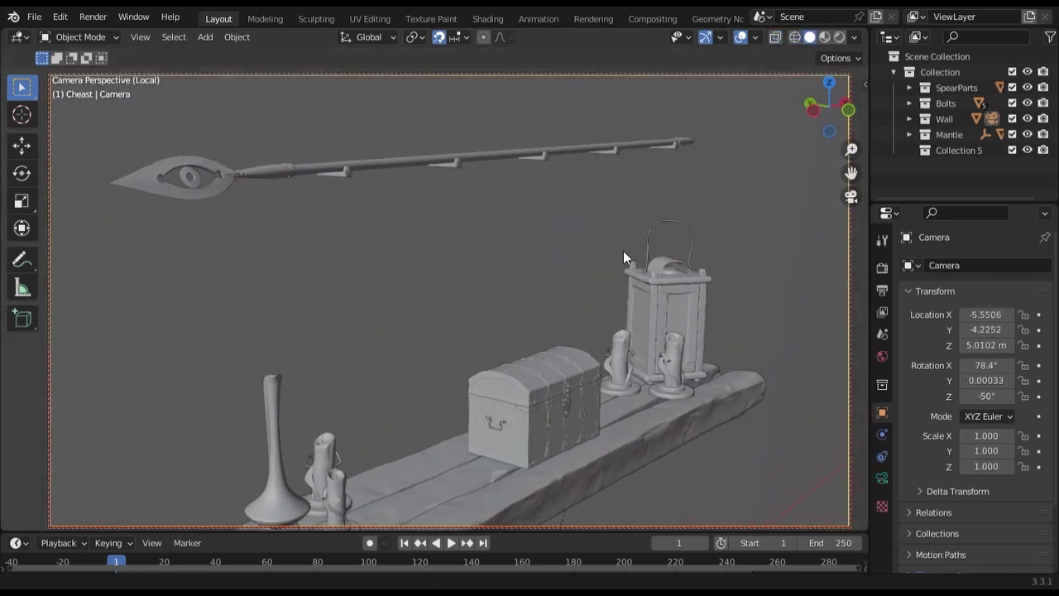
pyautogui.scroll(1, 627, 261)
pyautogui.moveTo(663, 273); pyautogui.dragTo(668, 258, button='middle')
# Step: Hide the SpearParts and Mantle collections and leave the camera view
pyautogui.click(1027, 87)
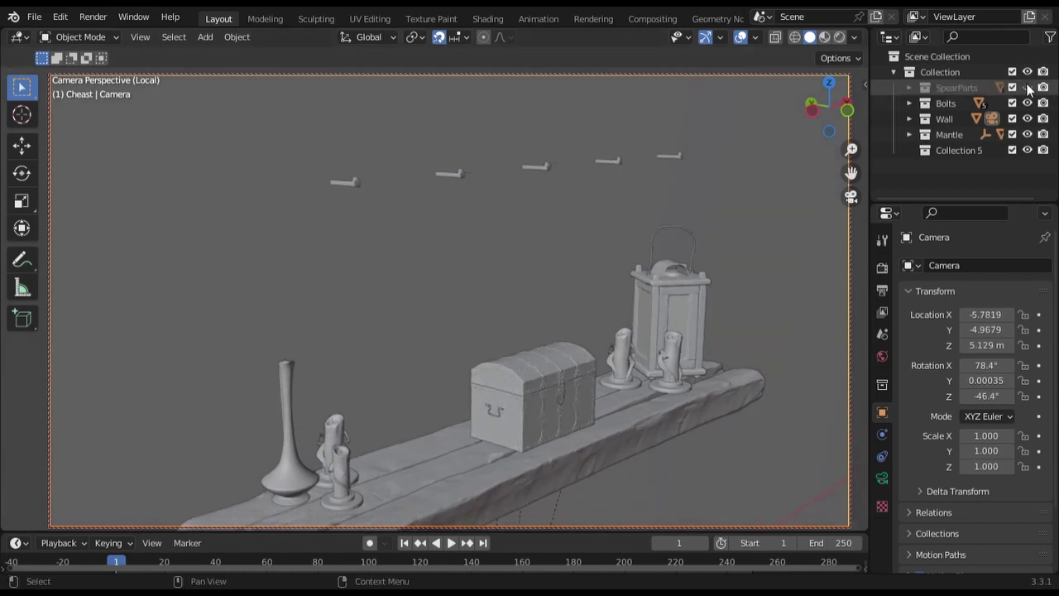
pyautogui.click(1027, 134)
pyautogui.press('KP_0')
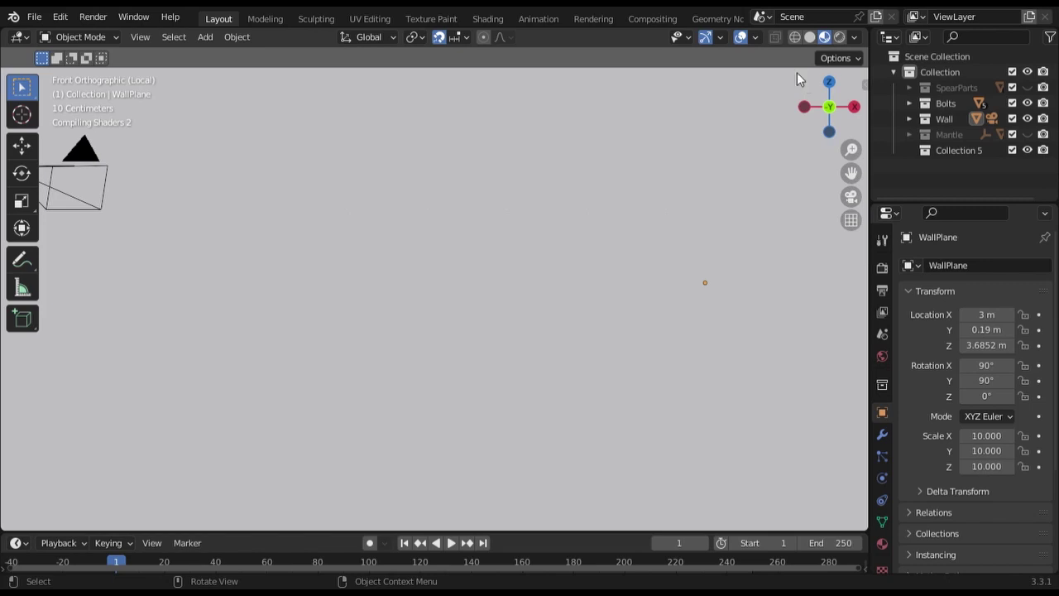
# Step: Move WallPlane vertically from Z 3.6852 m up to 3.9087 m
pyautogui.scroll(3, 562, 227)
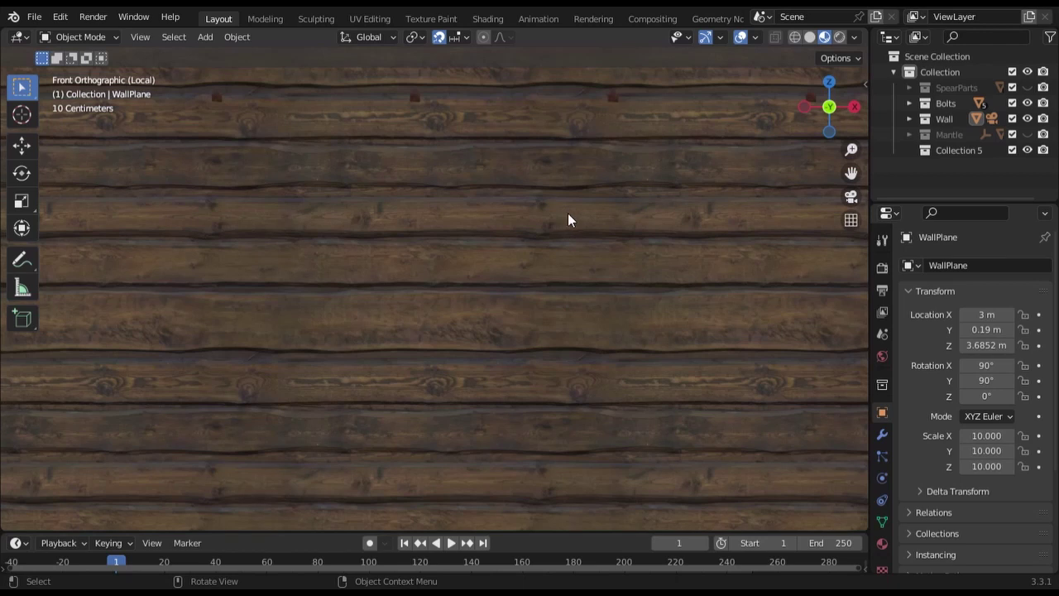
pyautogui.press('g')
pyautogui.press('z')
pyautogui.press('Escape')
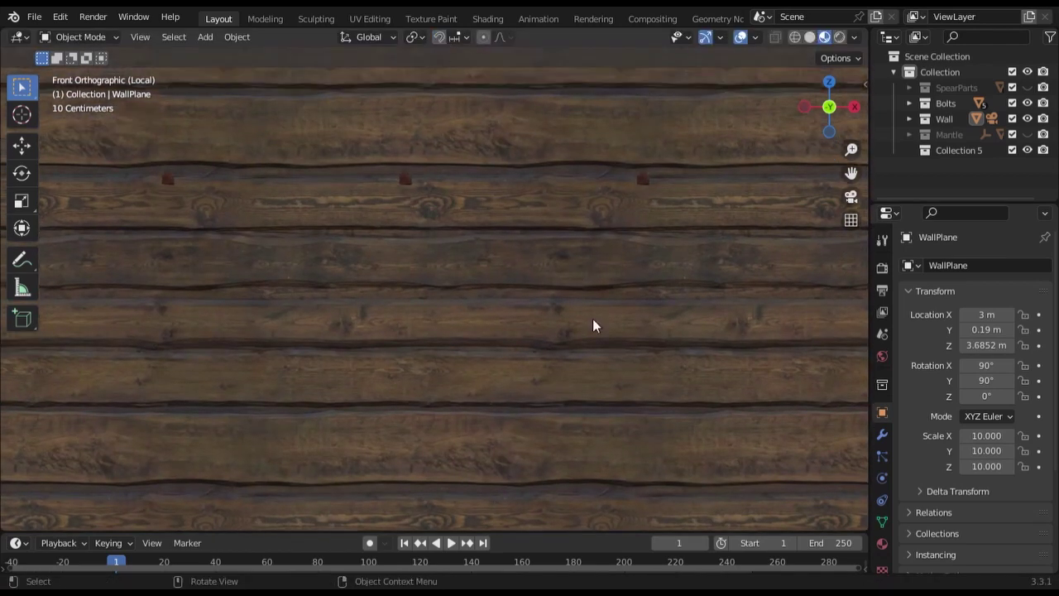
pyautogui.press('g')
pyautogui.press('z')
pyautogui.click(598, 264)
# Step: Check the wall's height in wireframe, return to solid shading, save, and reselect the wall
pyautogui.hotkey('shift', 'z')
pyautogui.moveTo(564, 254)
pyautogui.mouseDown(button='middle')
pyautogui.moveTo(537, 312)
pyautogui.moveTo(504, 290)
pyautogui.moveTo(588, 290)
pyautogui.mouseUp(button='middle')
pyautogui.hotkey('shift', 'z')
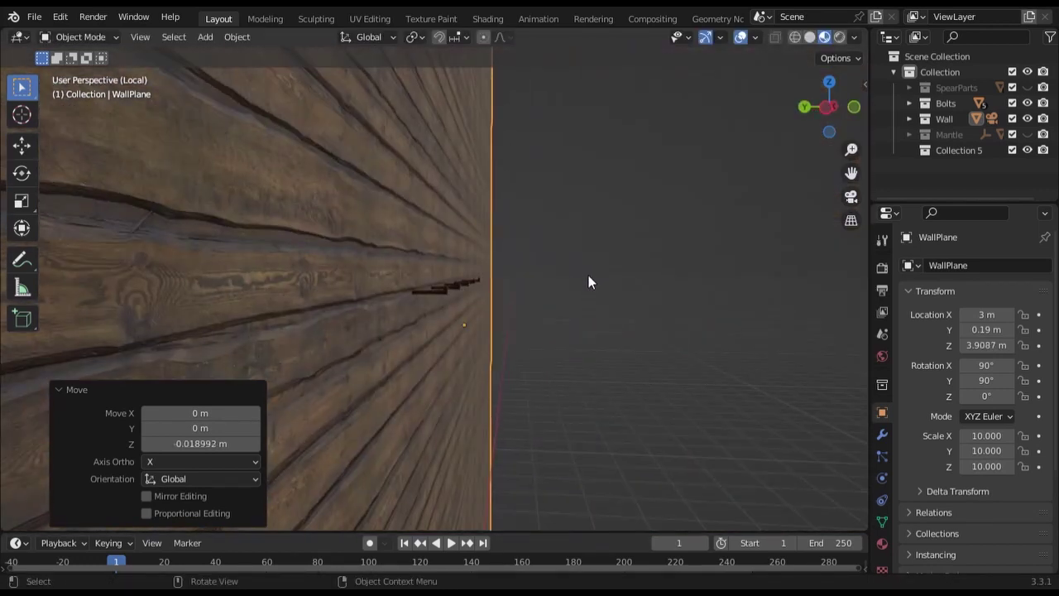
pyautogui.click(595, 273)
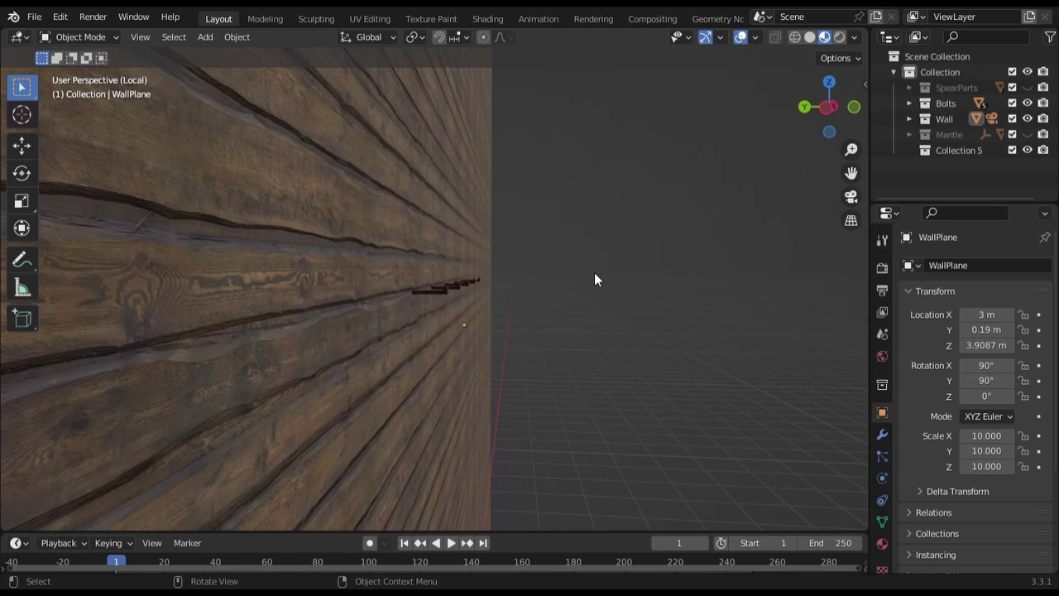
pyautogui.moveTo(594, 274)
pyautogui.mouseDown(button='middle')
pyautogui.moveTo(497, 295)
pyautogui.moveTo(491, 284)
pyautogui.mouseUp(button='middle')
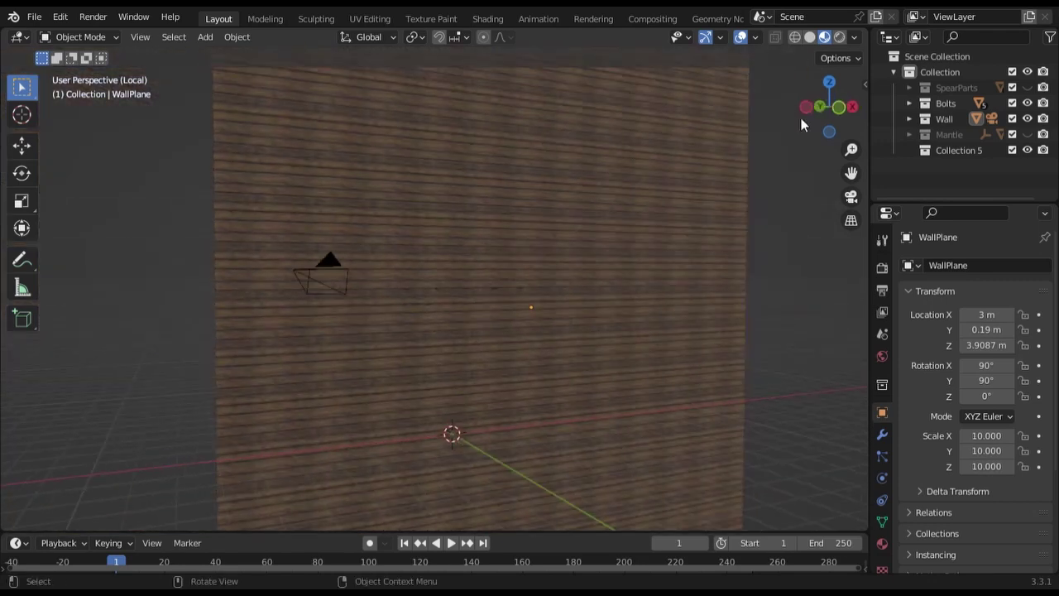
pyautogui.click(809, 37)
pyautogui.click(34, 16)
pyautogui.click(53, 123)
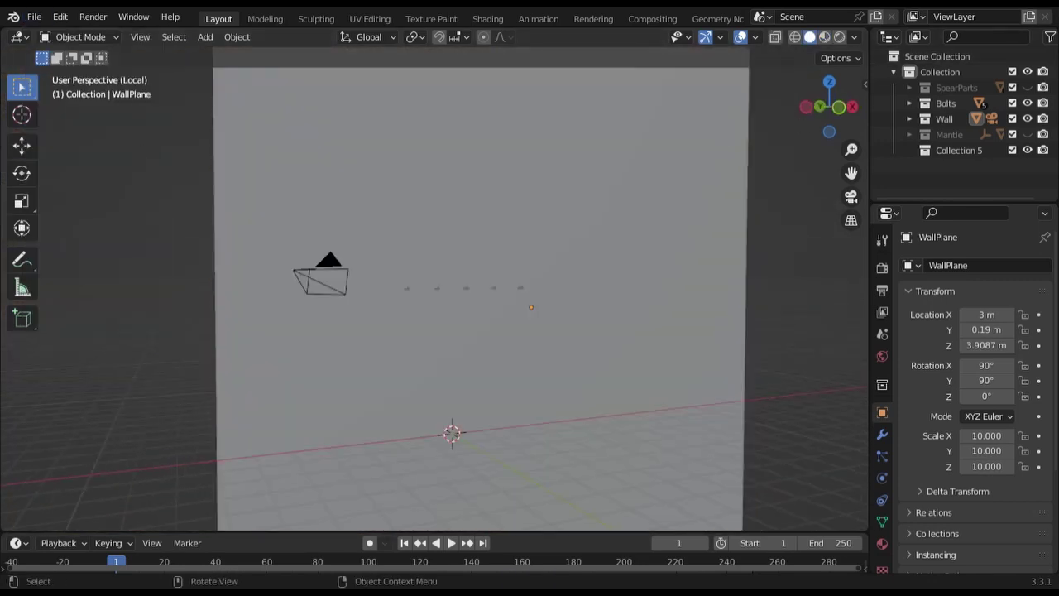
pyautogui.click(658, 143)
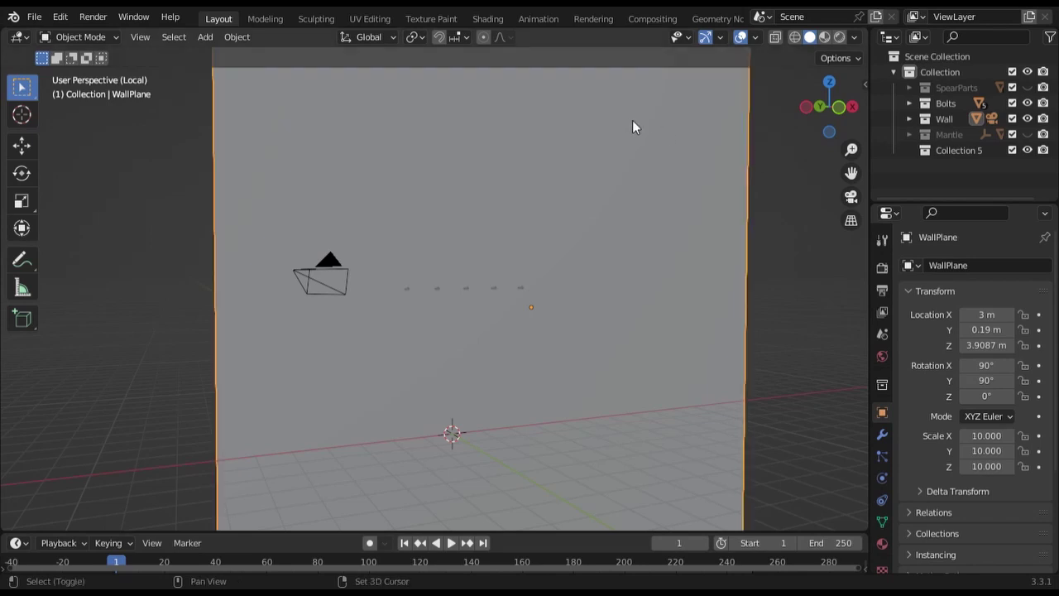
# Step: Rename WallPlane in the Wall collection to WoodWallPlane
pyautogui.click(910, 119)
pyautogui.doubleClick(970, 149)
pyautogui.press('Home')
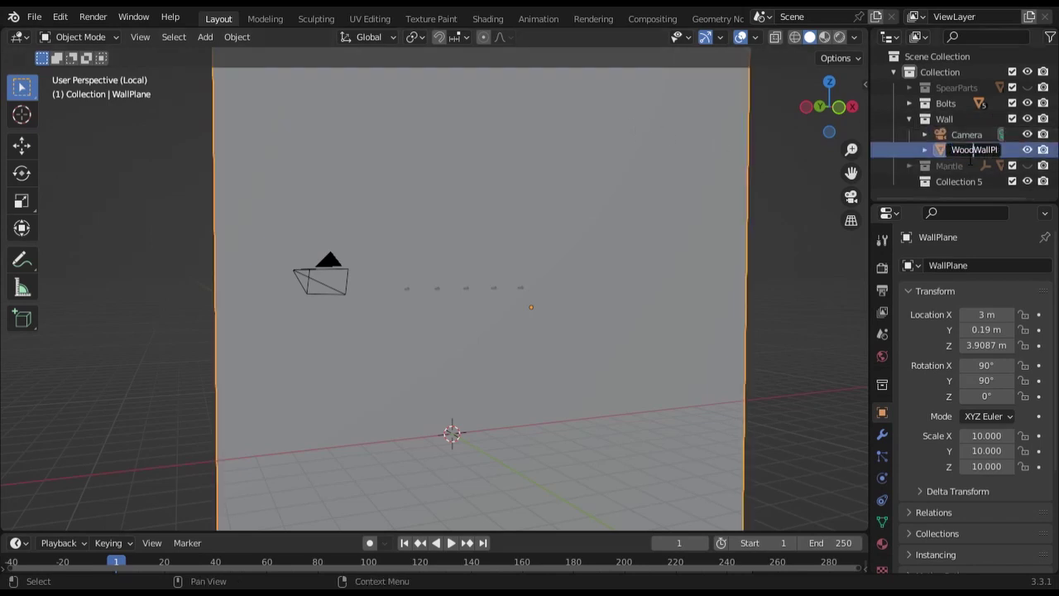
pyautogui.press('Return')
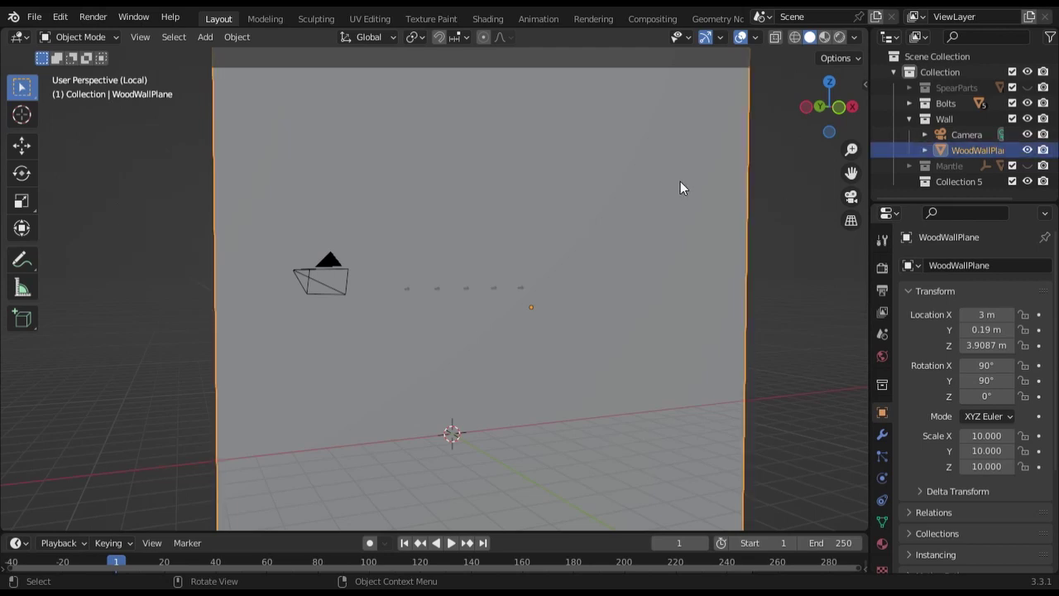
# Step: Duplicate WoodWallPlane in place and name the copy MossWallPlane
pyautogui.hotkey('shift', 'd')
pyautogui.press('Escape')
pyautogui.doubleClick(976, 163)
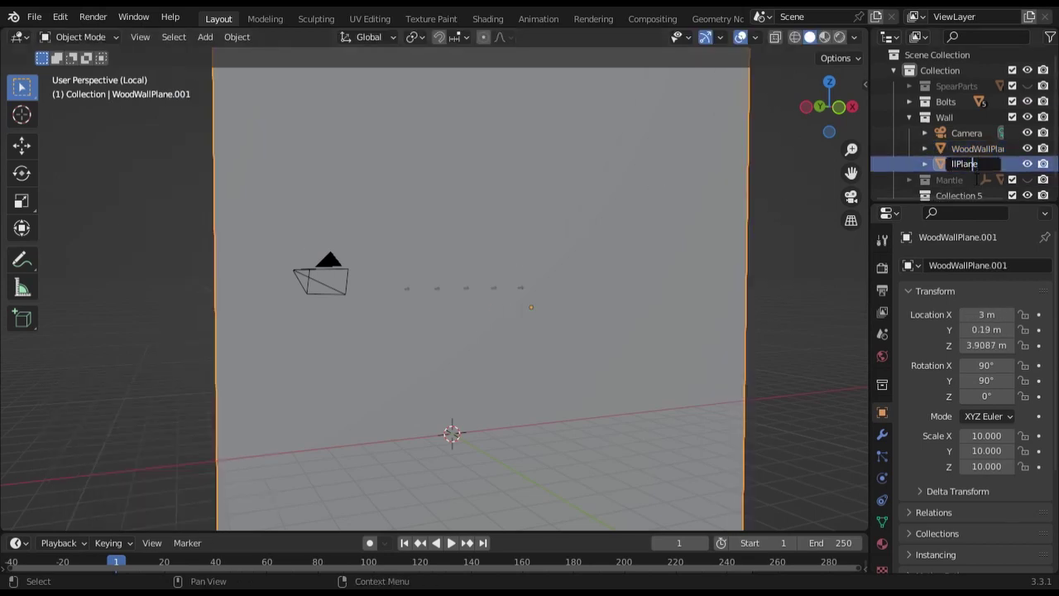
pyautogui.press('Home')
pyautogui.press('Delete')
pyautogui.press('Delete')
pyautogui.press('Delete')
pyautogui.press('Return')
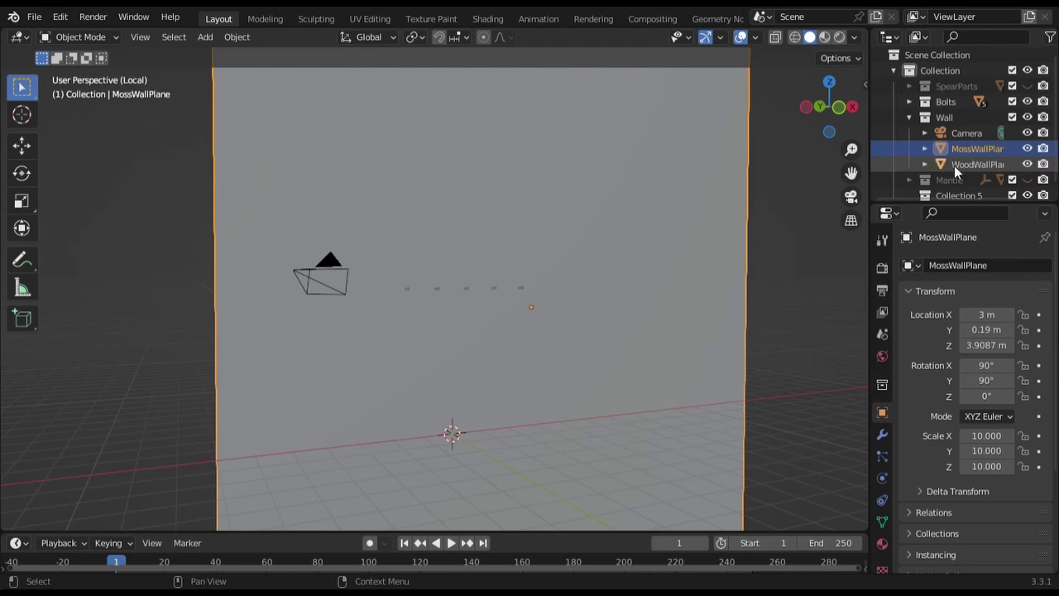
# Step: In the Shading workspace, rename the wall material to Wall2
pyautogui.click(489, 18)
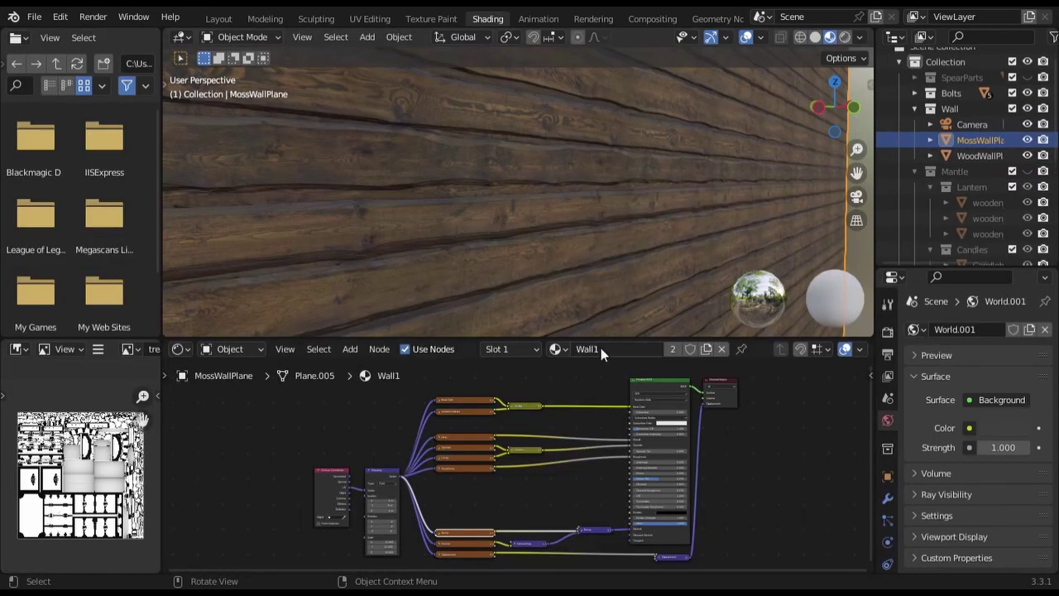
pyautogui.click(654, 349)
pyautogui.write('Wall2')
pyautogui.press('Return')
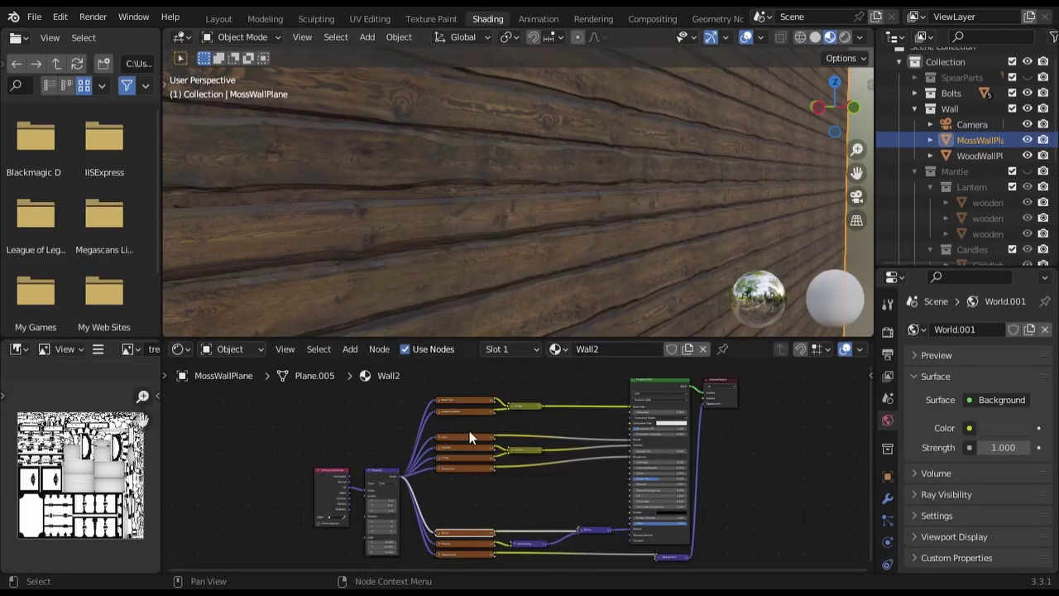
# Step: Inspect the Base Color, Ambient Occlusion and Gloss image nodes, checking the Gloss colour space
pyautogui.scroll(3, 470, 430)
pyautogui.click(567, 428)
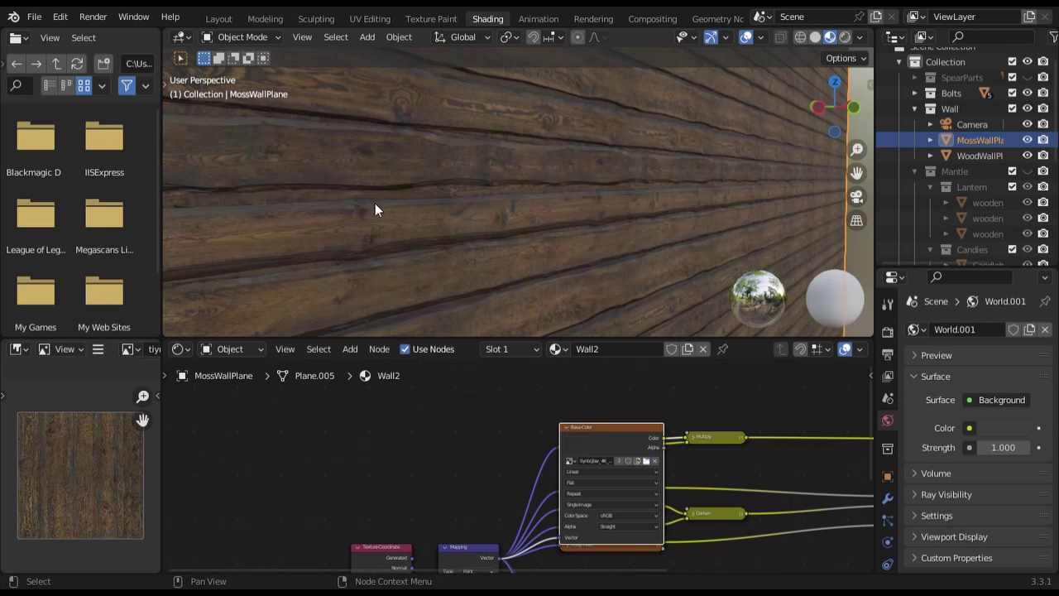
pyautogui.click(565, 428)
pyautogui.click(567, 446)
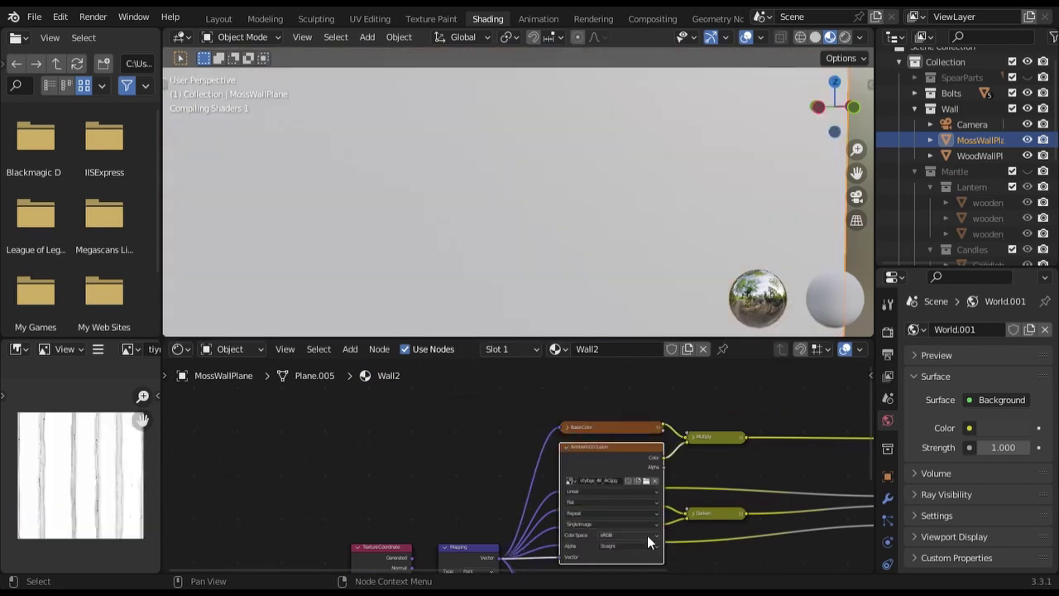
pyautogui.click(629, 535)
pyautogui.click(616, 497)
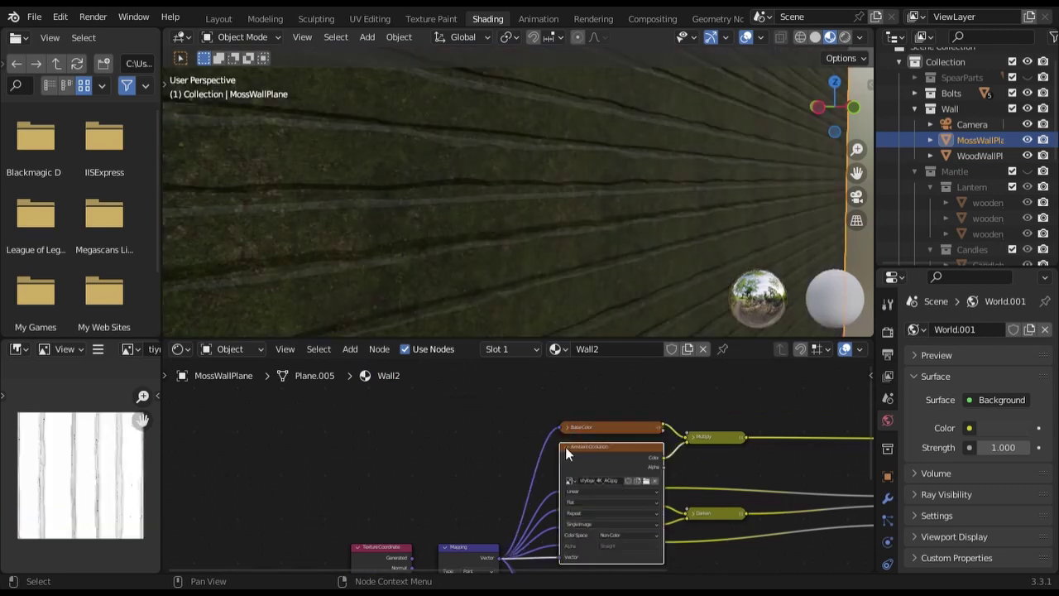
pyautogui.click(565, 447)
pyautogui.click(566, 491)
pyautogui.moveTo(645, 523); pyautogui.dragTo(567, 417, button='middle')
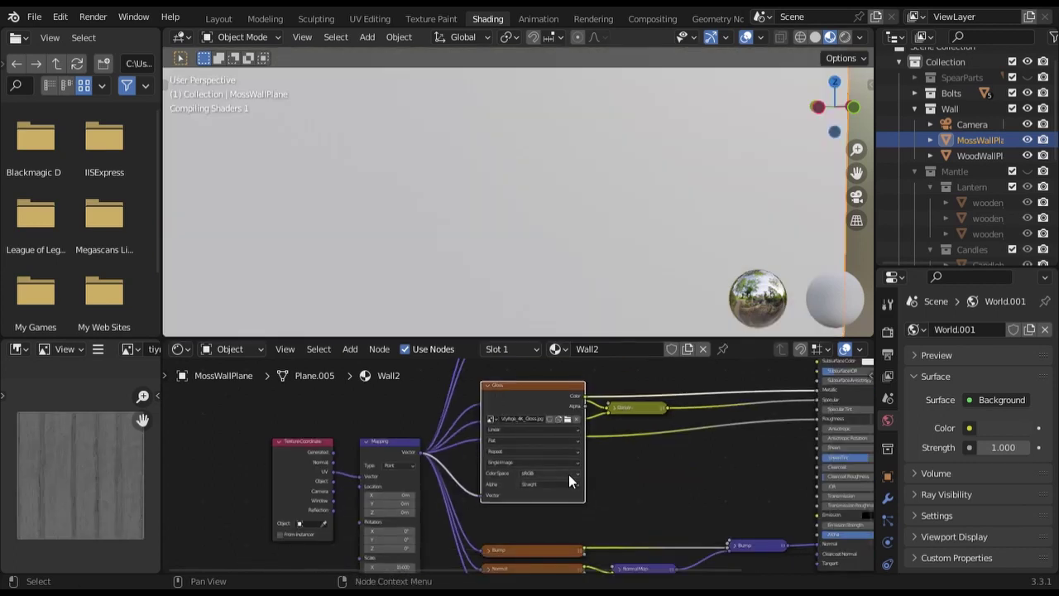
pyautogui.click(569, 474)
pyautogui.click(487, 385)
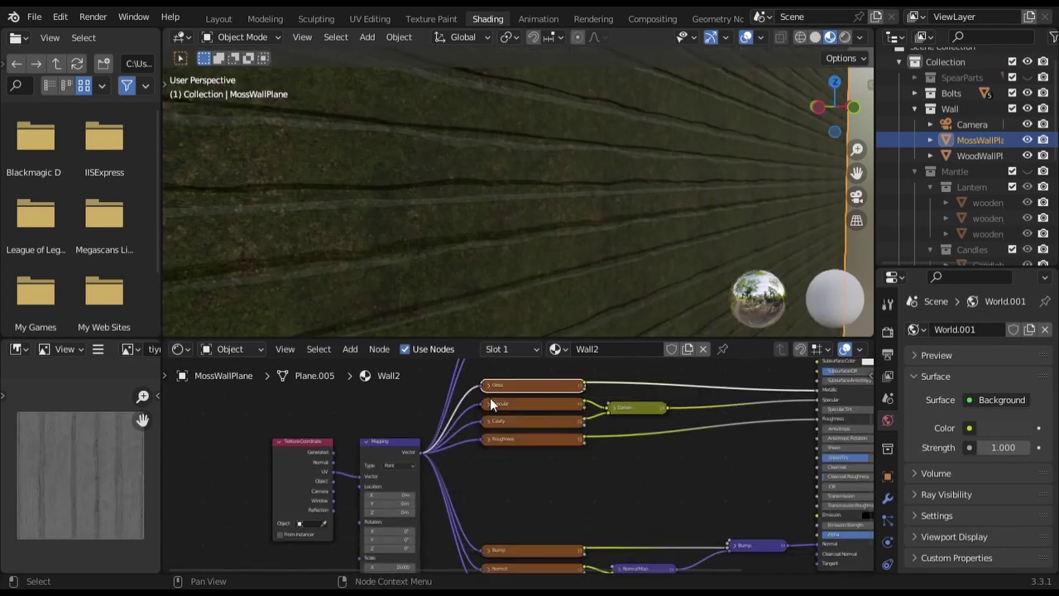
# Step: Check the Specular map's colour space and set the Cavity map to Non-Color
pyautogui.click(489, 404)
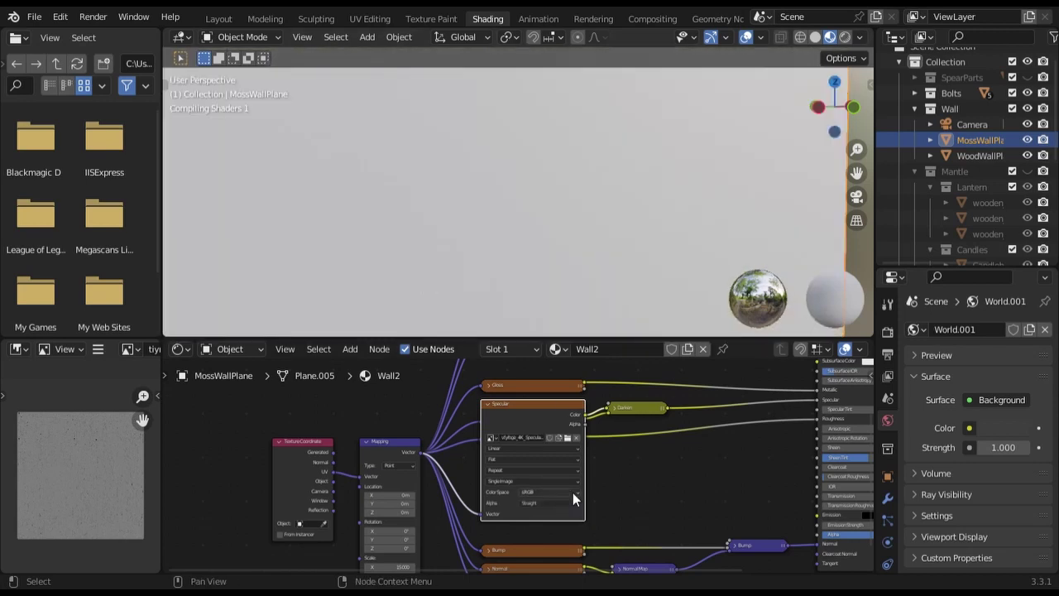
pyautogui.click(572, 492)
pyautogui.click(489, 404)
pyautogui.click(488, 422)
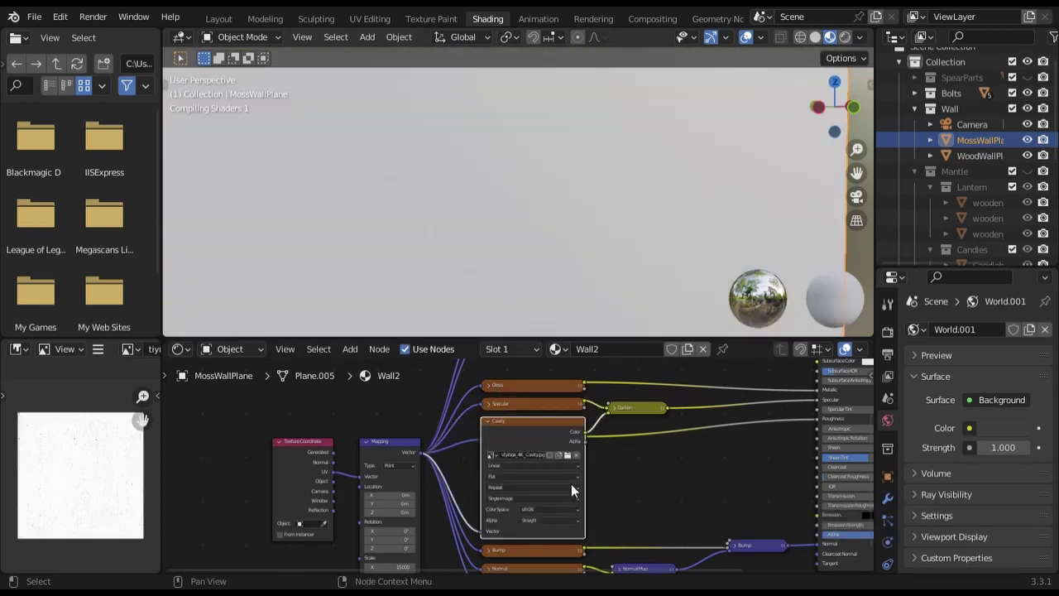
pyautogui.click(550, 509)
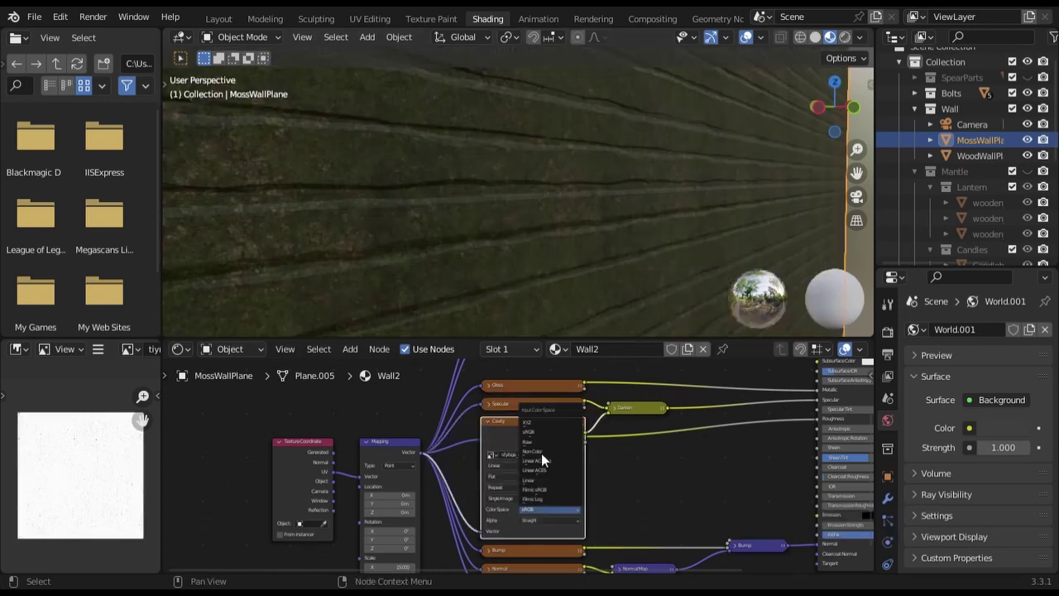
pyautogui.click(534, 451)
pyautogui.click(488, 421)
# Step: Set the Roughness map's colour space and bring the Bump image node into view
pyautogui.click(488, 439)
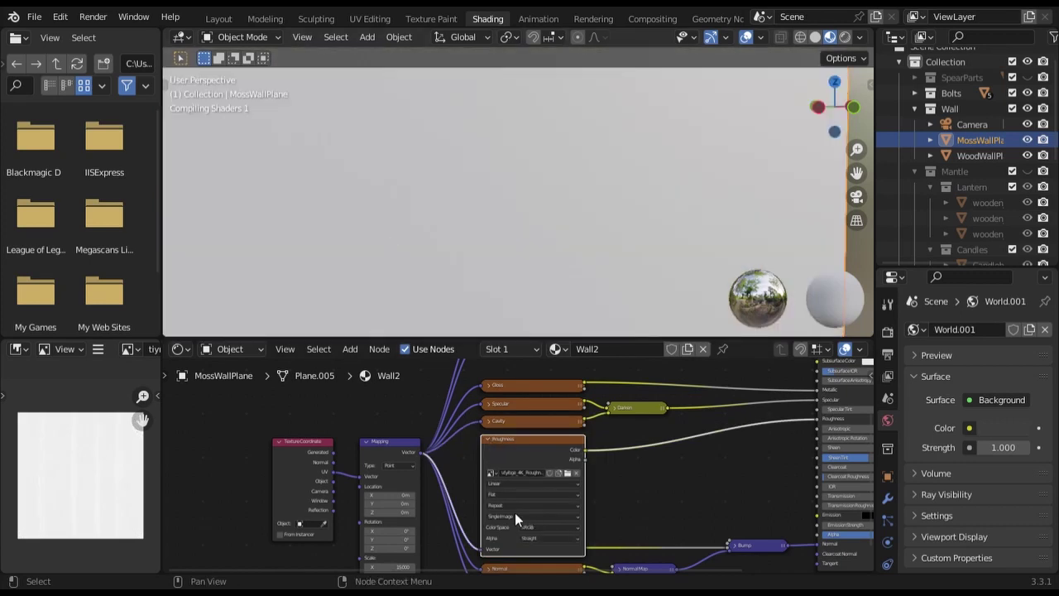
pyautogui.click(547, 527)
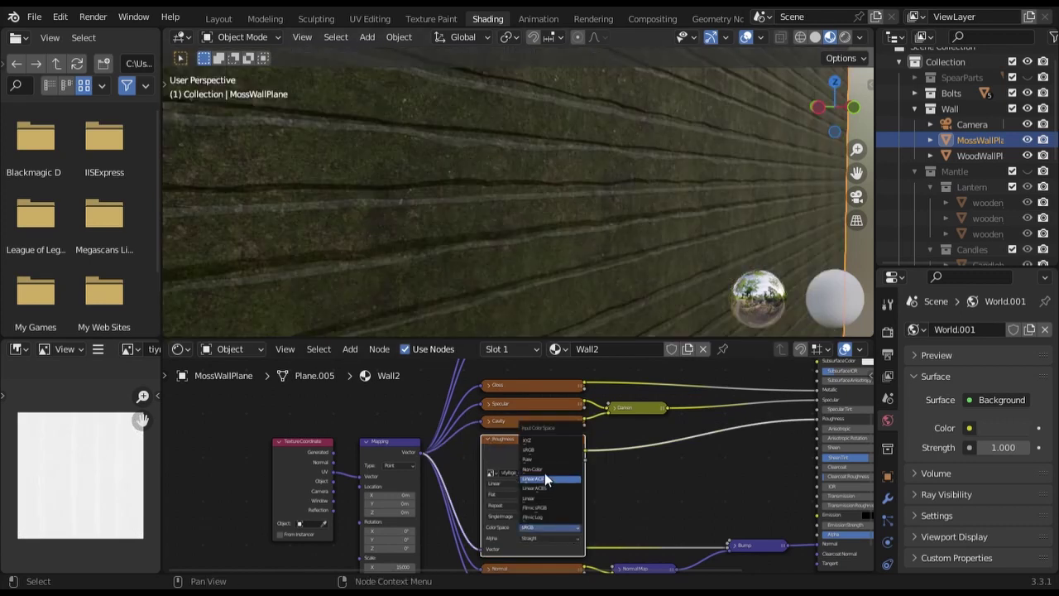
pyautogui.click(545, 473)
pyautogui.click(489, 439)
pyautogui.moveTo(490, 440); pyautogui.dragTo(472, 331, button='middle')
pyautogui.click(471, 441)
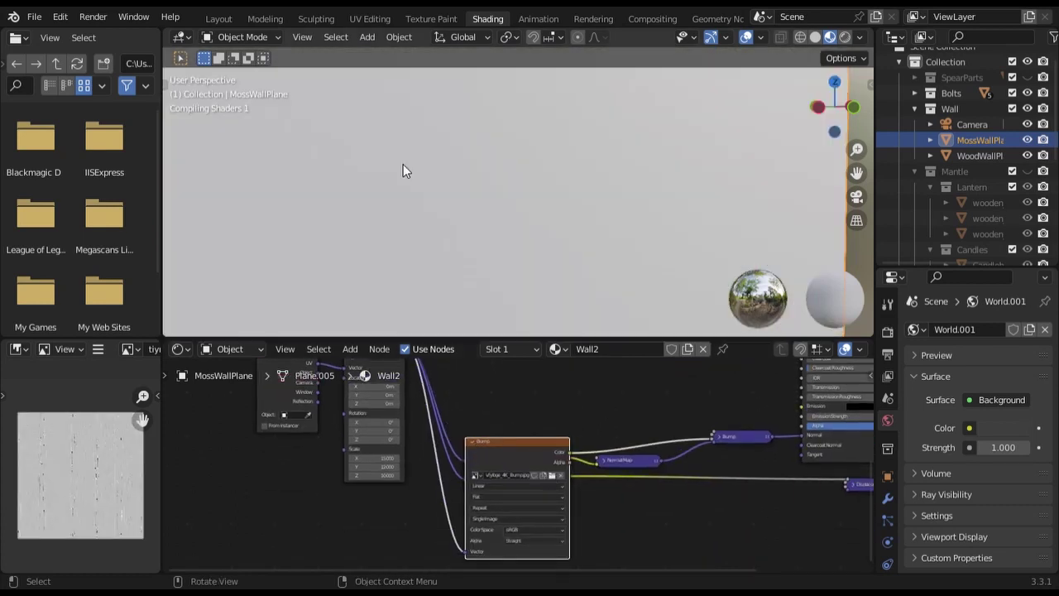
# Step: Set the Bump map's colour space and the Normal map to Non-Color
pyautogui.click(533, 529)
pyautogui.click(522, 472)
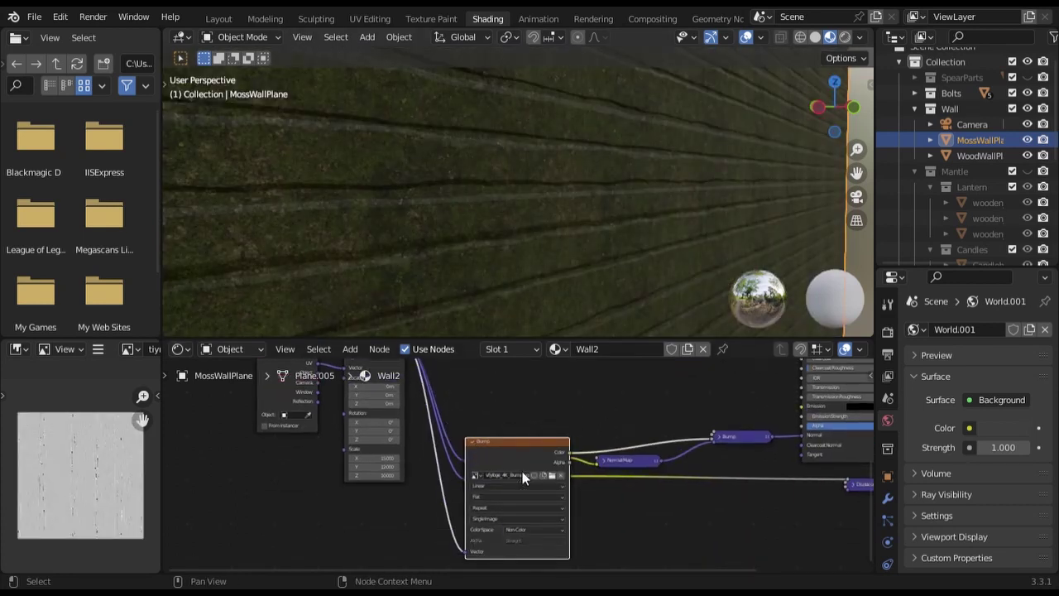
pyautogui.click(471, 441)
pyautogui.click(471, 460)
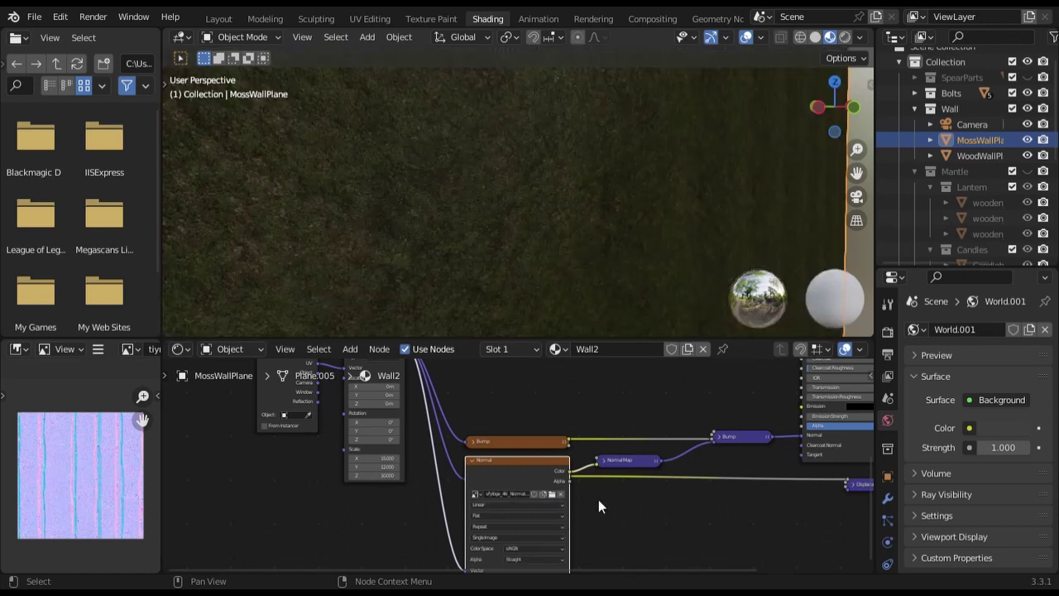
pyautogui.click(553, 549)
pyautogui.click(531, 490)
pyautogui.click(472, 460)
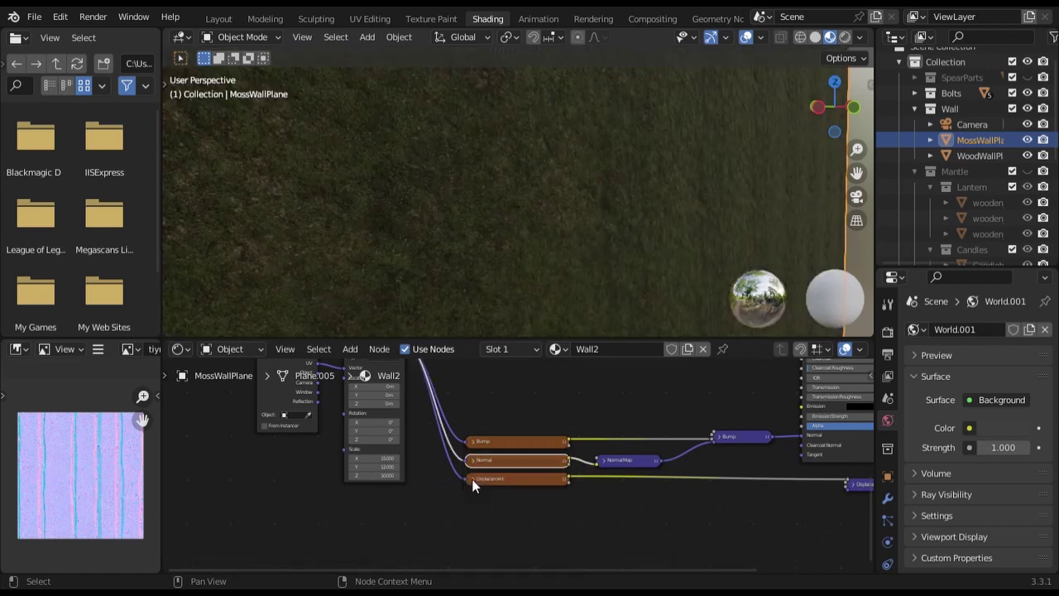
# Step: Inspect and collapse the Displacement image node, repositioning the node view
pyautogui.click(472, 478)
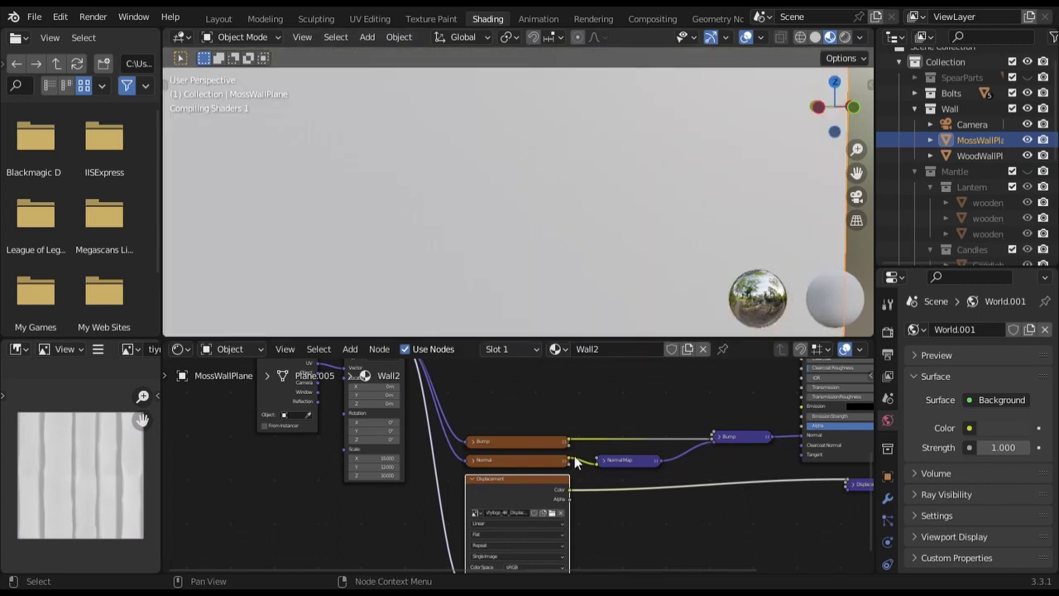
pyautogui.moveTo(551, 571); pyautogui.dragTo(537, 520, button='middle')
pyautogui.click(460, 425)
pyautogui.moveTo(353, 484); pyautogui.dragTo(347, 517, button='middle')
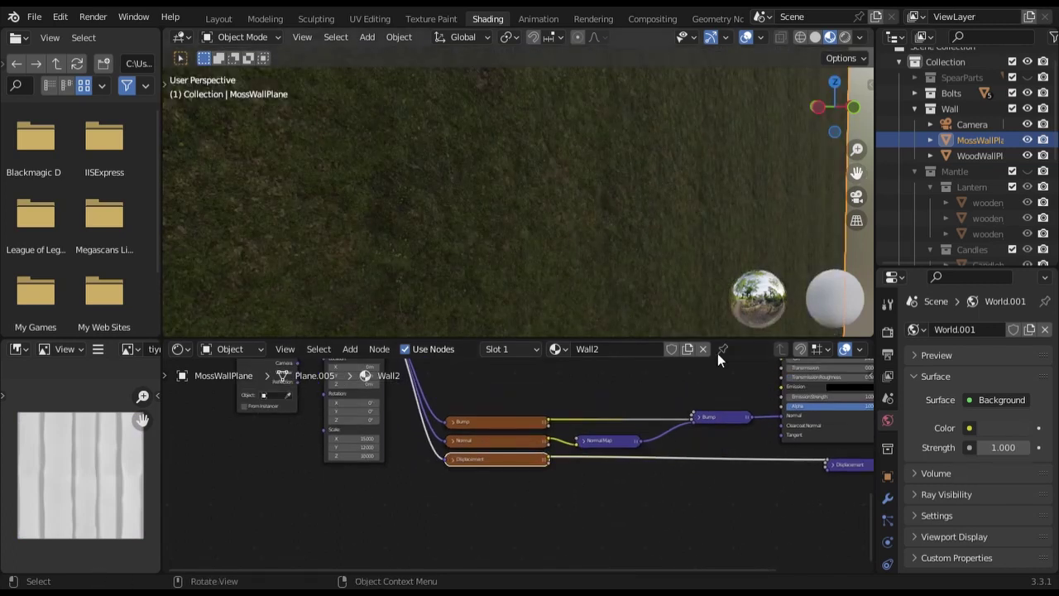
pyautogui.moveTo(580, 414); pyautogui.dragTo(579, 462, button='middle')
# Step: Label a texture node 'Trasmission', collapse it, and connect it to the shader's Transmission input
pyautogui.moveTo(509, 477); pyautogui.dragTo(509, 362)
pyautogui.rightClick(419, 395)
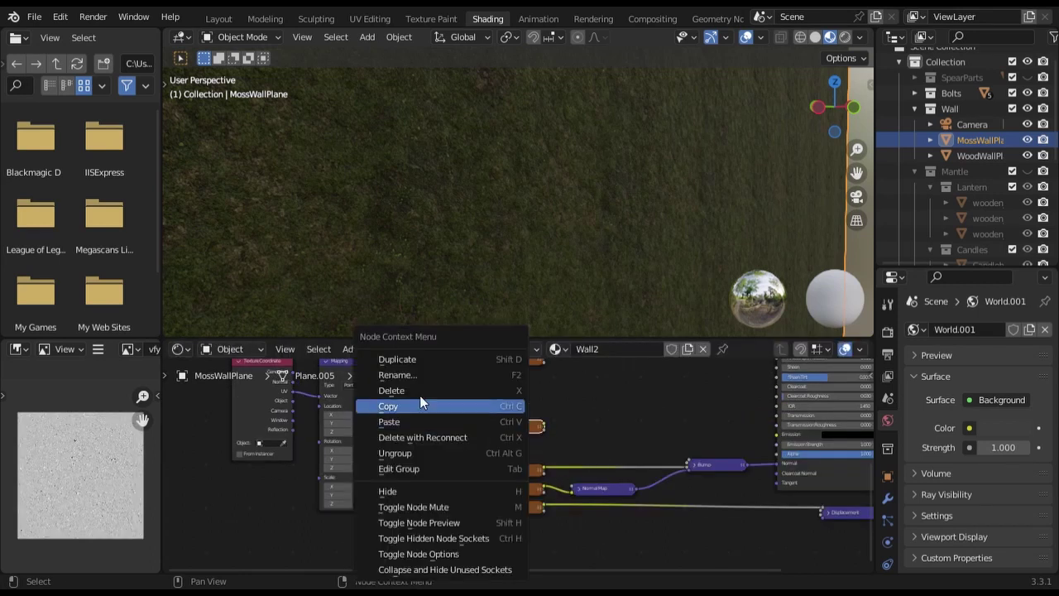
pyautogui.click(397, 375)
pyautogui.press('Return')
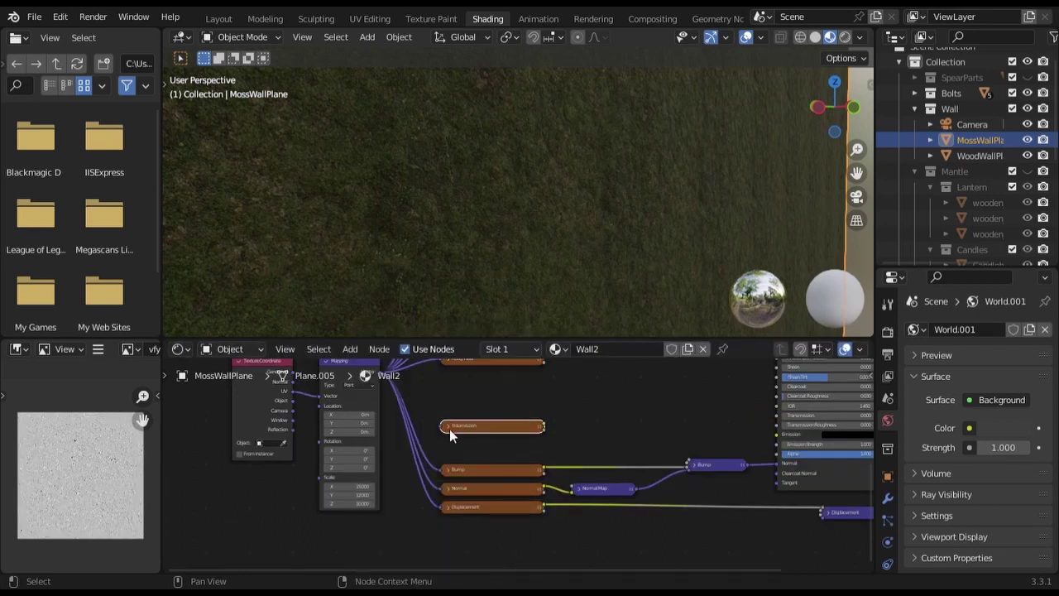
pyautogui.click(445, 427)
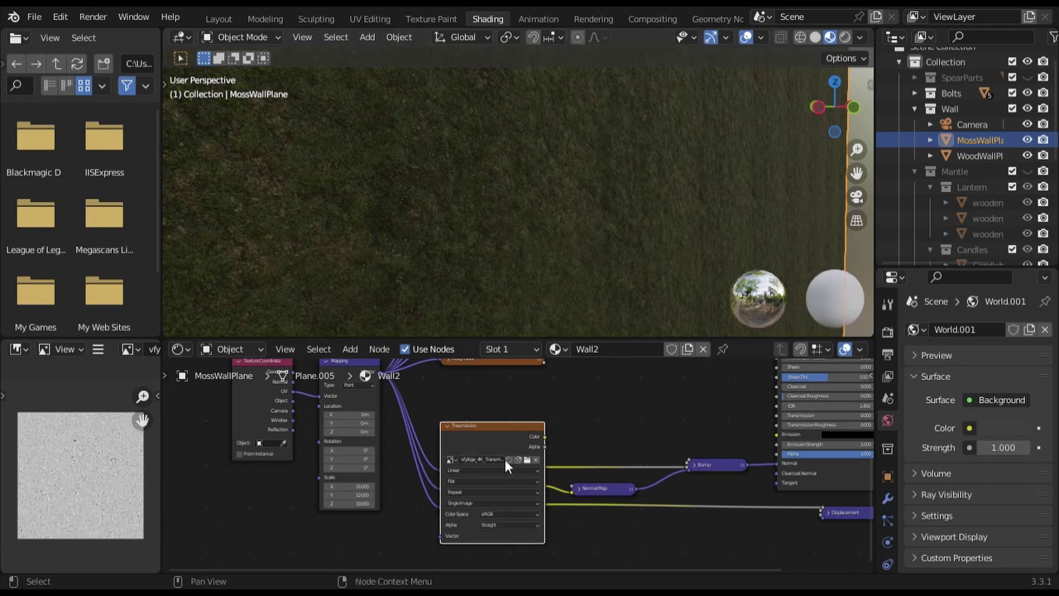
pyautogui.rightClick(505, 459)
pyautogui.click(502, 491)
pyautogui.moveTo(543, 425); pyautogui.dragTo(777, 414)
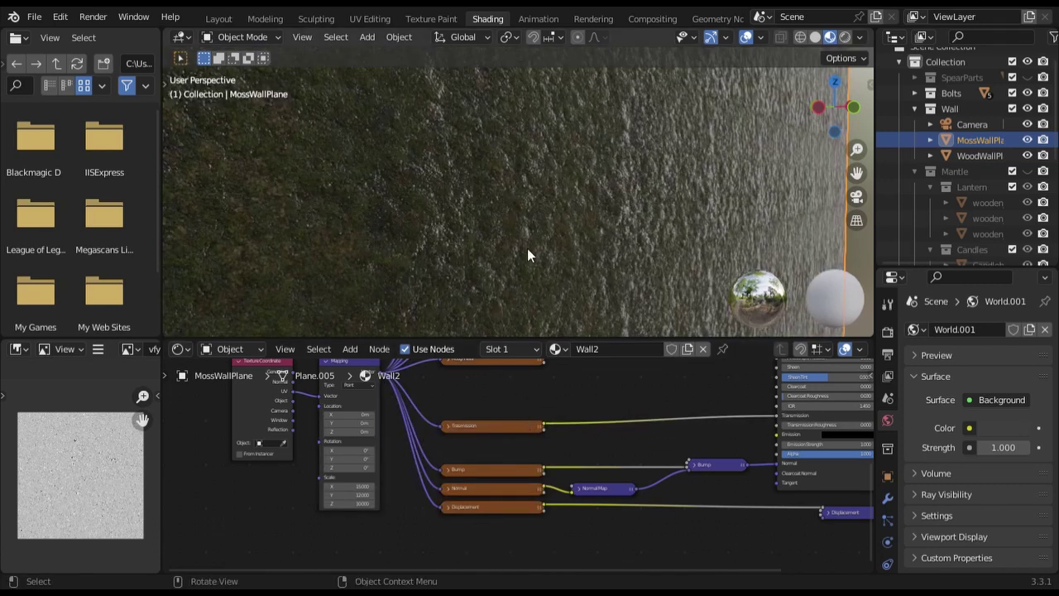
# Step: Back in Layout camera view, move MossWallPlane along Y to 0.39785 m
pyautogui.click(219, 19)
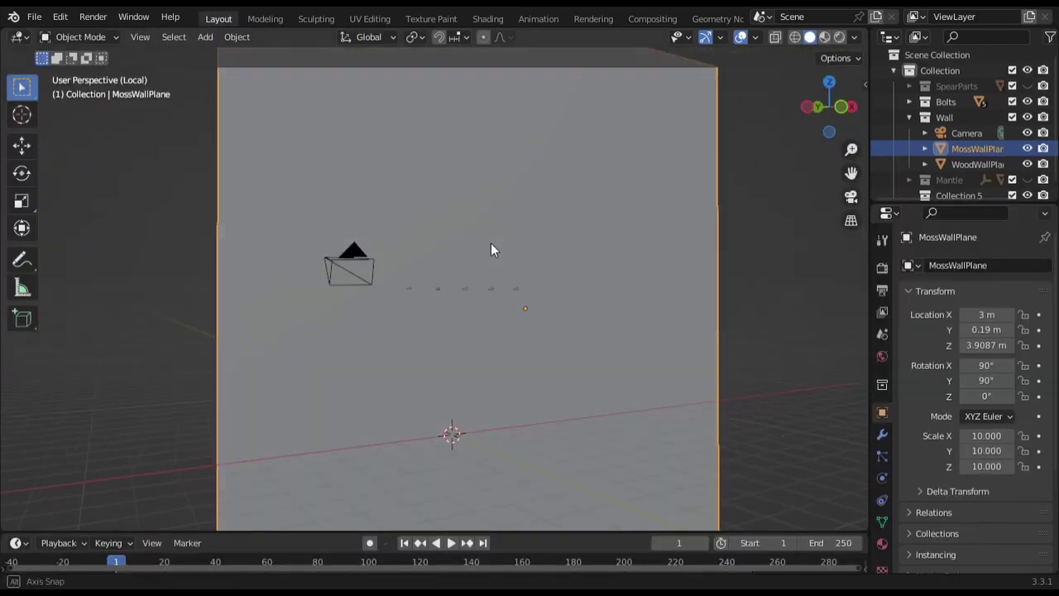
pyautogui.moveTo(491, 250); pyautogui.dragTo(655, 193, button='middle')
pyautogui.press('KP_0')
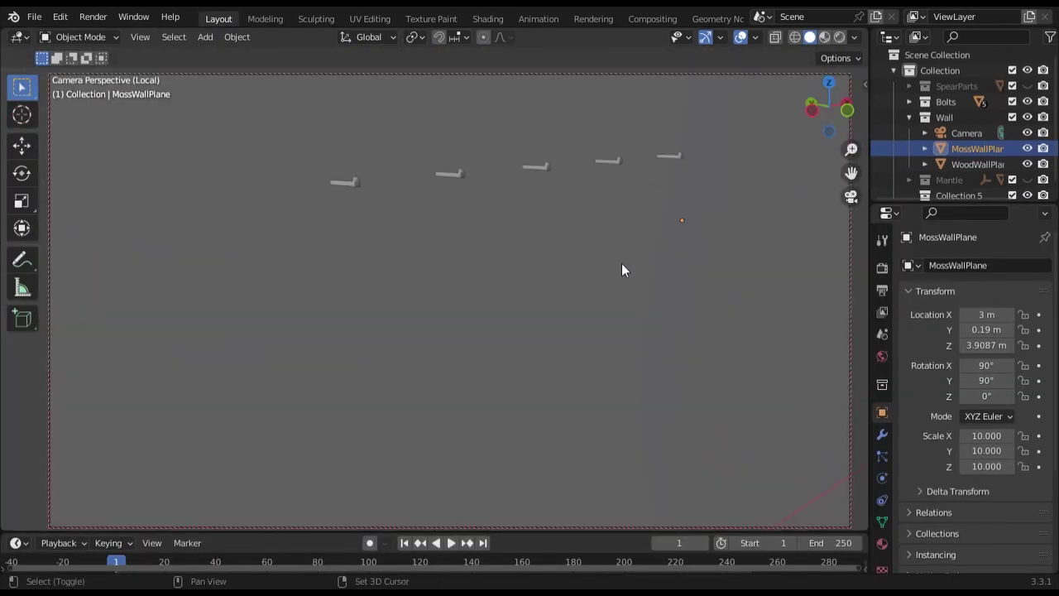
pyautogui.press('z')
pyautogui.press('g')
pyautogui.press('y')
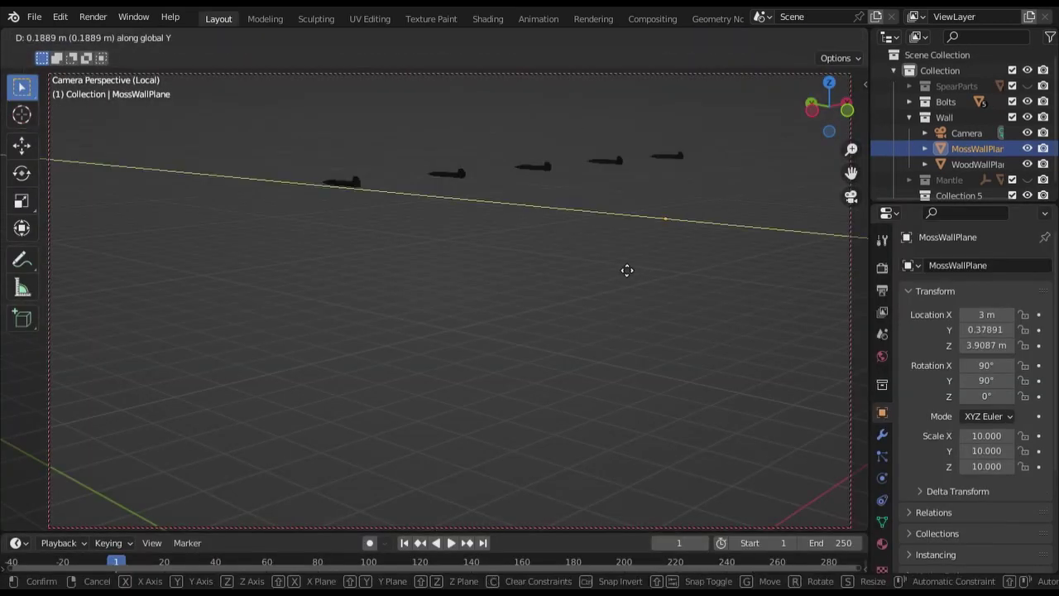
pyautogui.click(628, 270)
pyautogui.press('z')
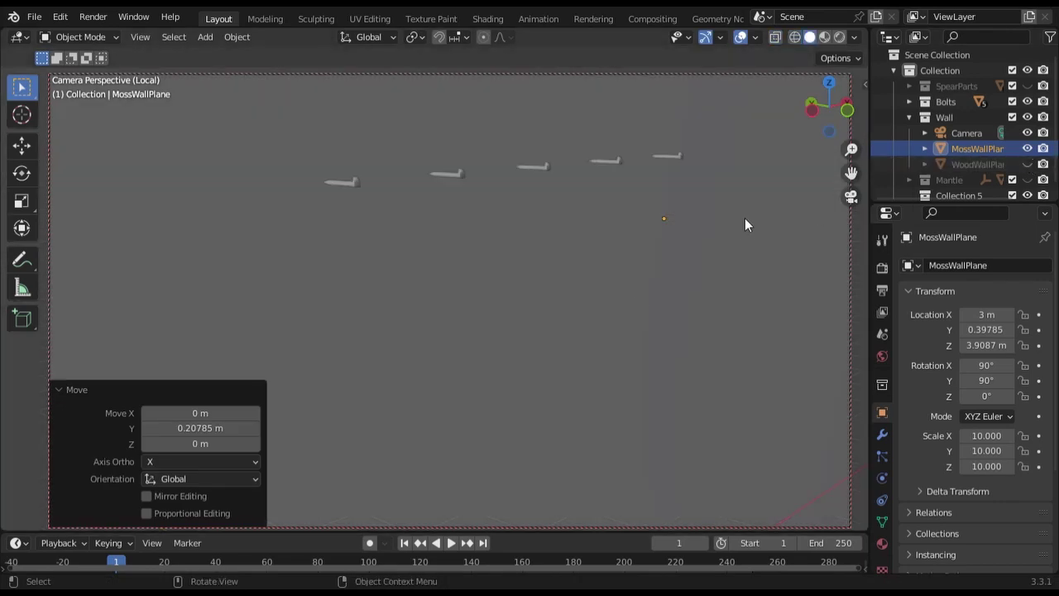
pyautogui.moveTo(745, 218)
pyautogui.mouseDown(button='middle')
pyautogui.moveTo(534, 273)
pyautogui.moveTo(464, 238)
pyautogui.moveTo(584, 333)
pyautogui.moveTo(547, 276)
pyautogui.mouseUp(button='middle')
# Step: Add a Sun light tilted 41.3° on X and save SpearRetired.blend
pyautogui.hotkey('shift', 'a')
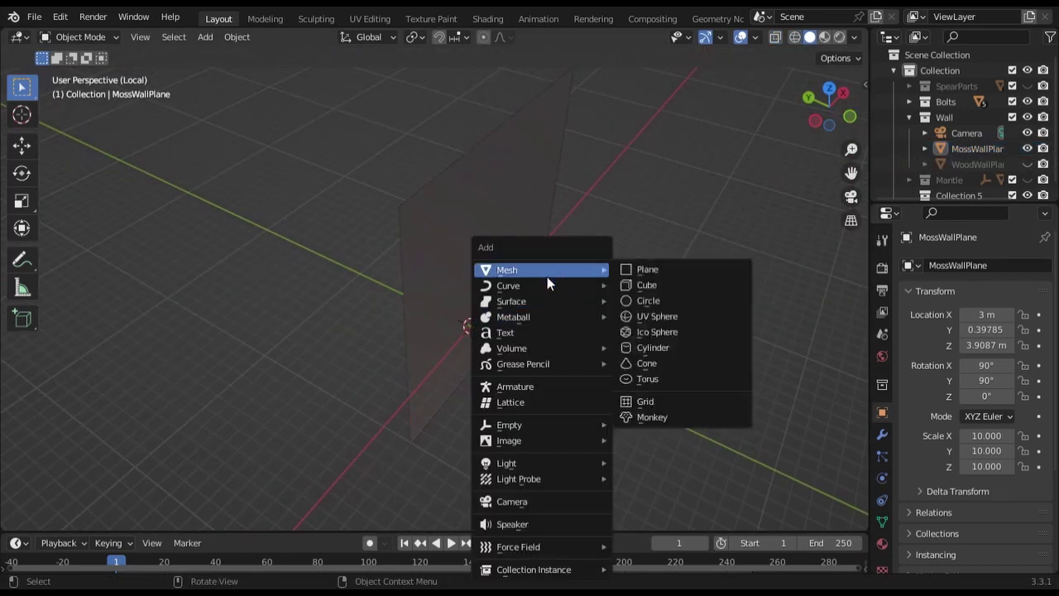
pyautogui.click(678, 485)
pyautogui.press('r')
pyautogui.press('x')
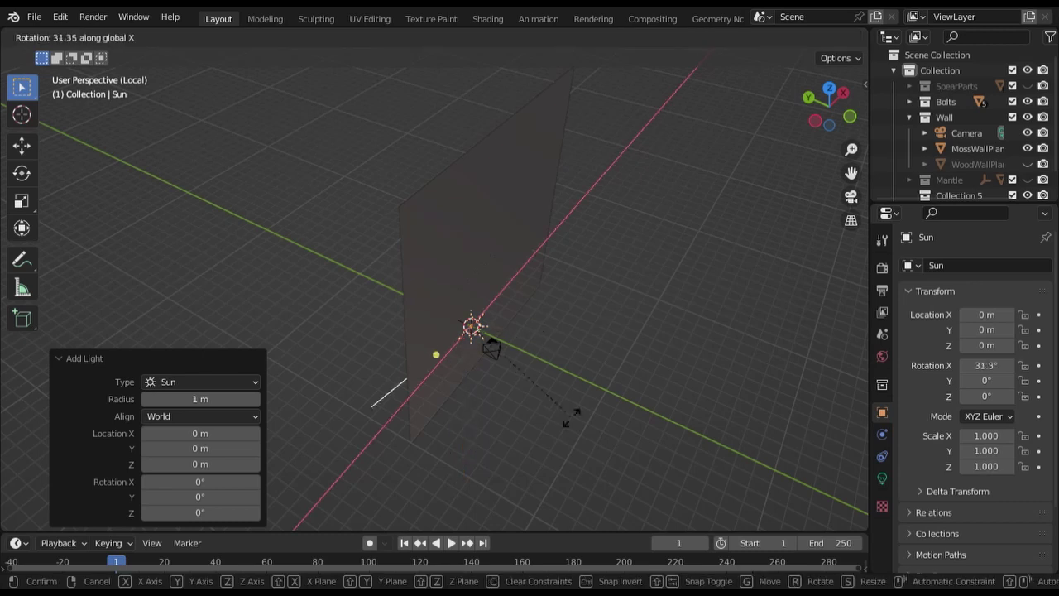
pyautogui.click(591, 480)
pyautogui.moveTo(591, 480); pyautogui.dragTo(574, 394, button='middle')
pyautogui.click(34, 17)
pyautogui.click(77, 124)
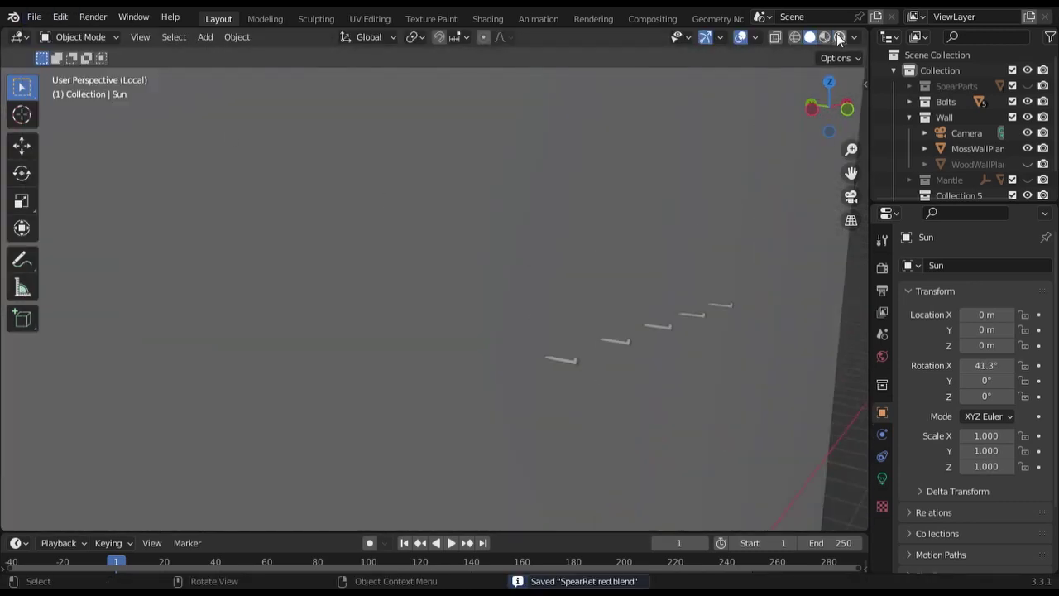
# Step: Switch to rendered shading and bring up MossWallPlane's material settings
pyautogui.press('z')
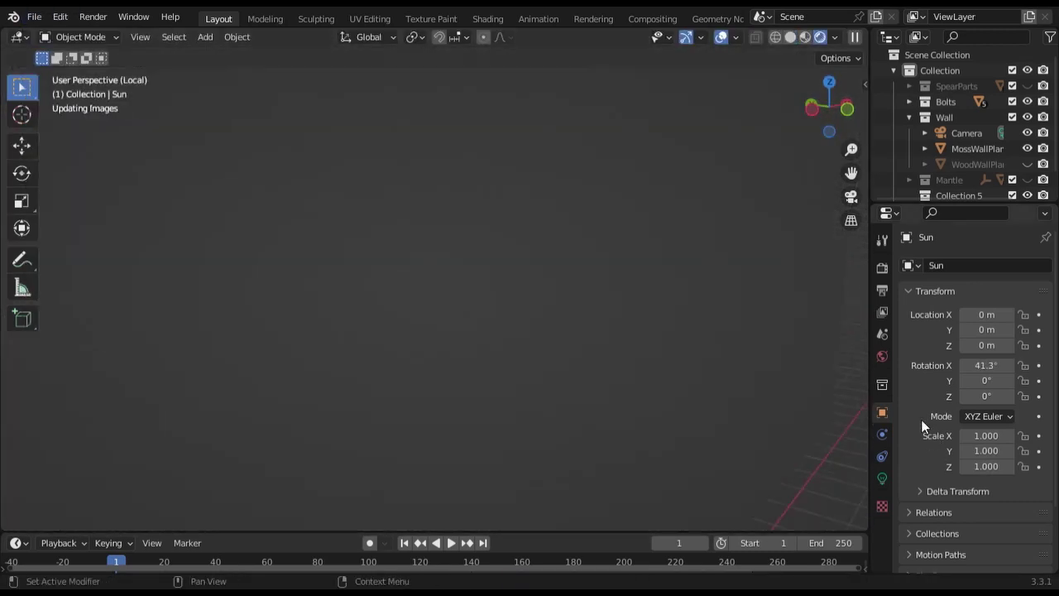
pyautogui.click(882, 478)
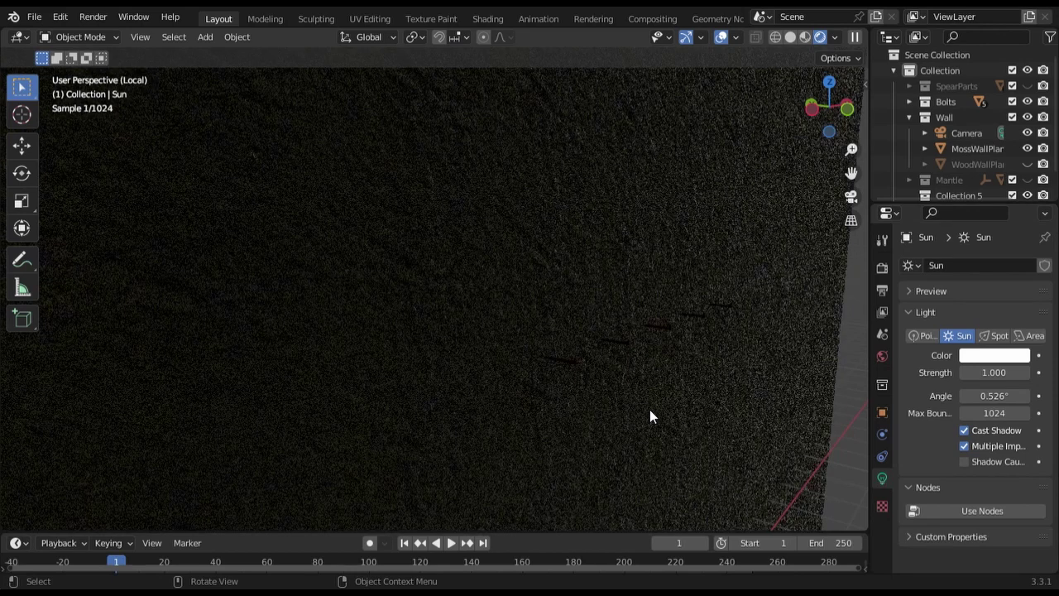
pyautogui.click(649, 416)
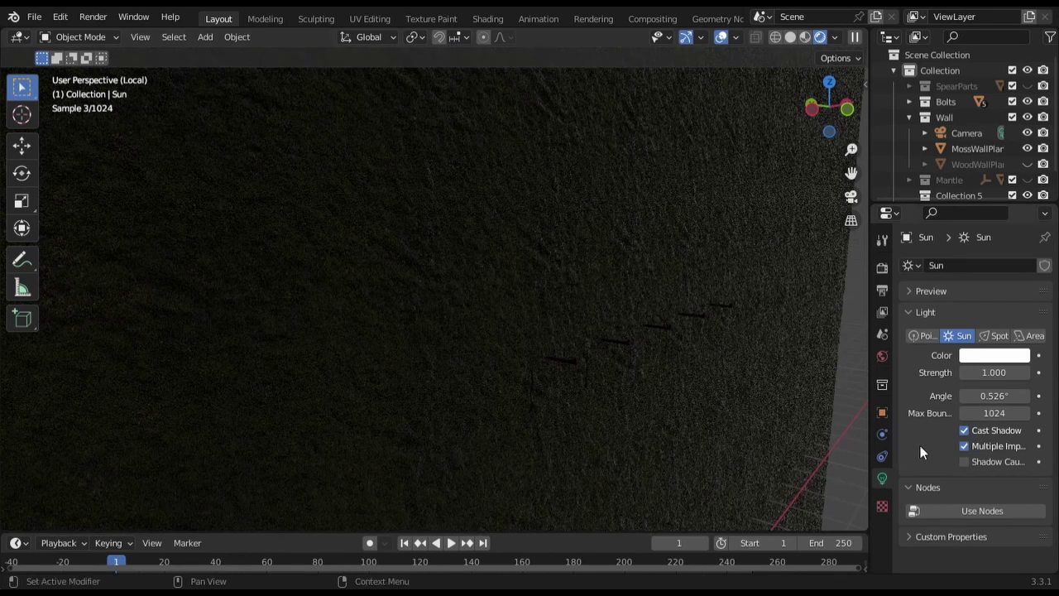
pyautogui.click(883, 544)
pyautogui.scroll(-15, 934, 452)
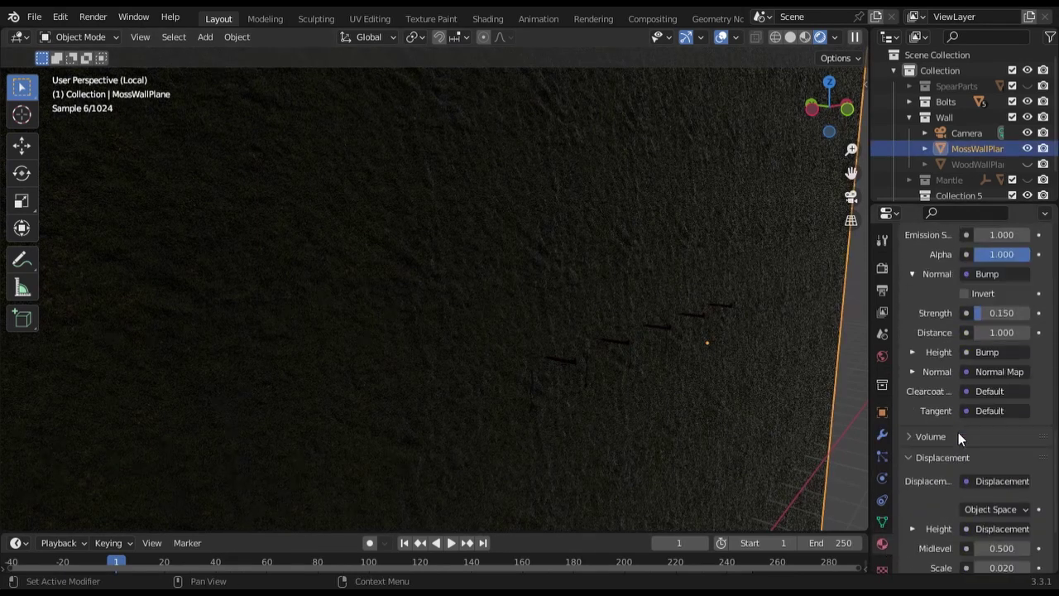
pyautogui.scroll(2, 958, 432)
pyautogui.scroll(-4, 1004, 395)
pyautogui.scroll(-1, 1004, 395)
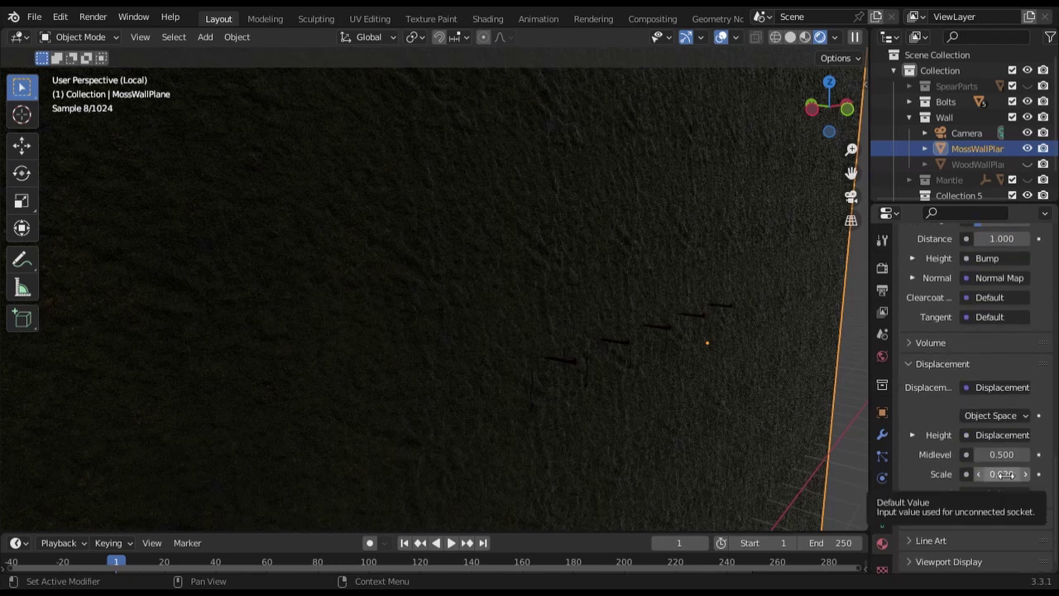
pyautogui.scroll(2, 998, 439)
# Step: Set the bump strength to 1 and the displacement scale to 0.025
pyautogui.click(913, 321)
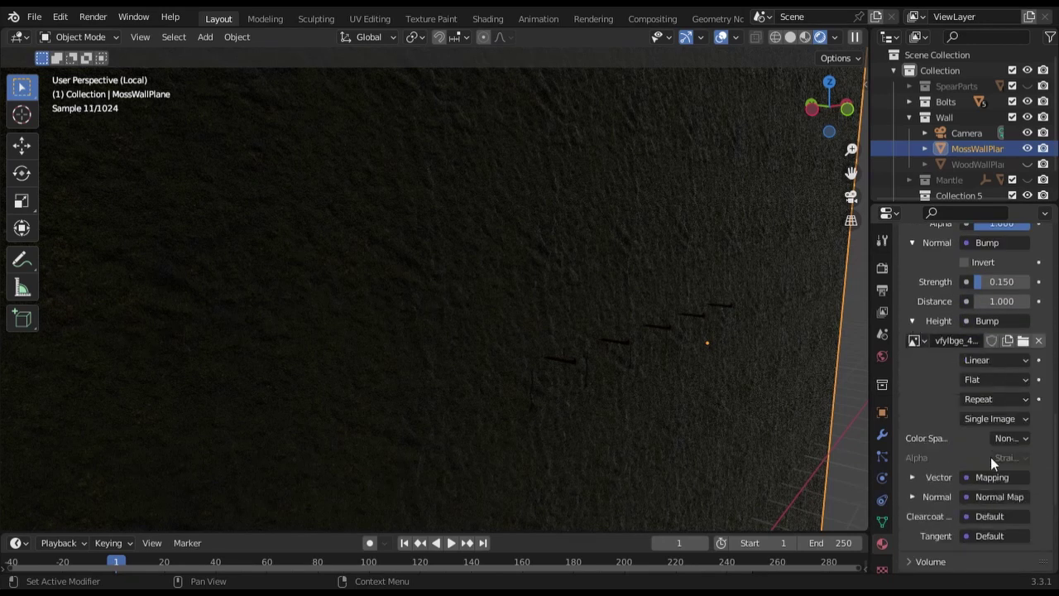
pyautogui.click(913, 321)
pyautogui.click(993, 282)
pyautogui.write('1')
pyautogui.press('Return')
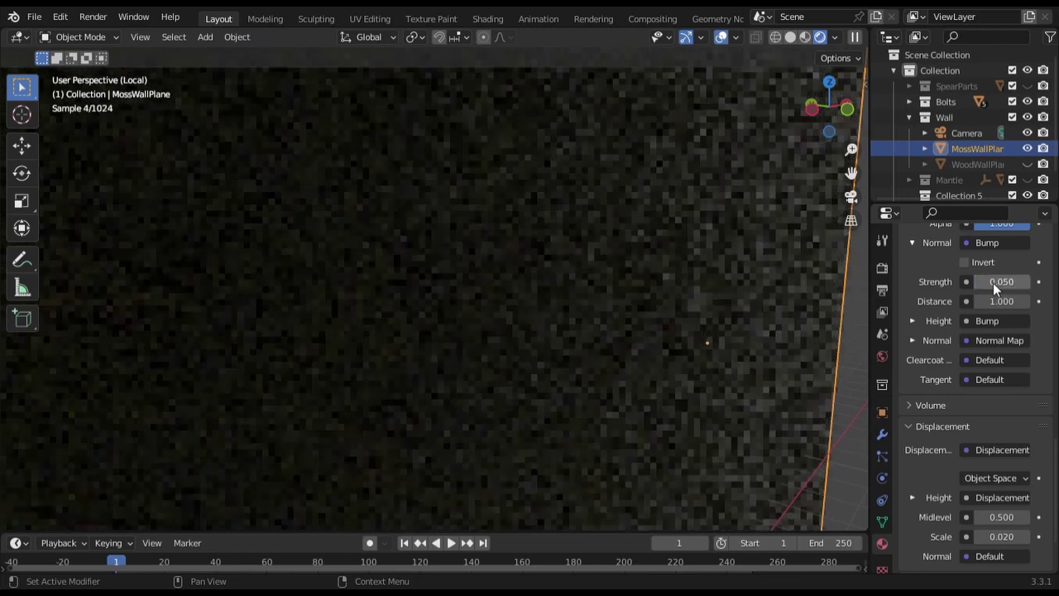
pyautogui.scroll(-3, 965, 400)
pyautogui.click(993, 453)
pyautogui.write('0')
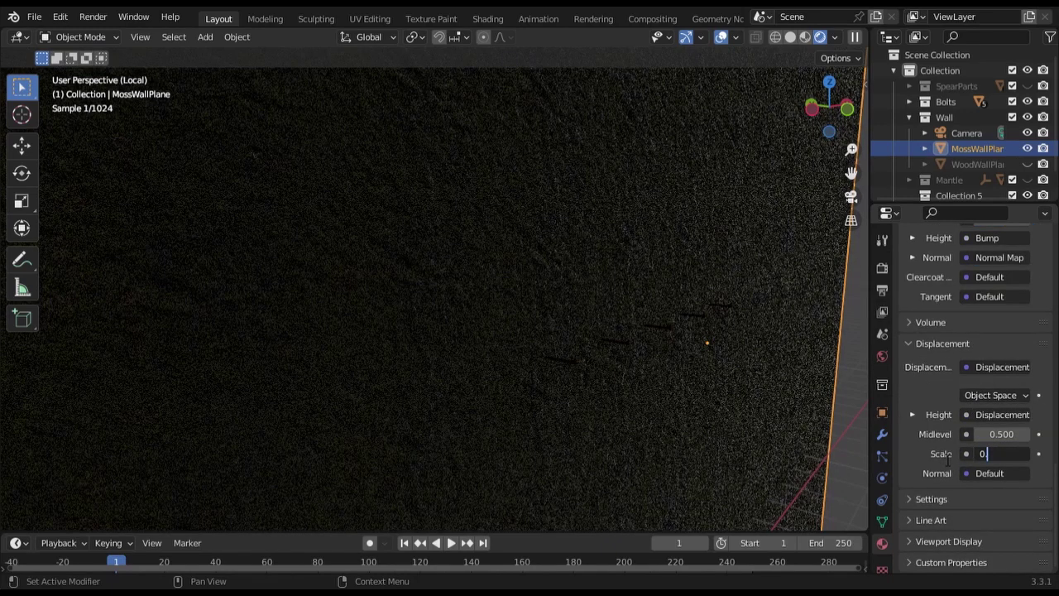
pyautogui.write('.025')
pyautogui.press('Return')
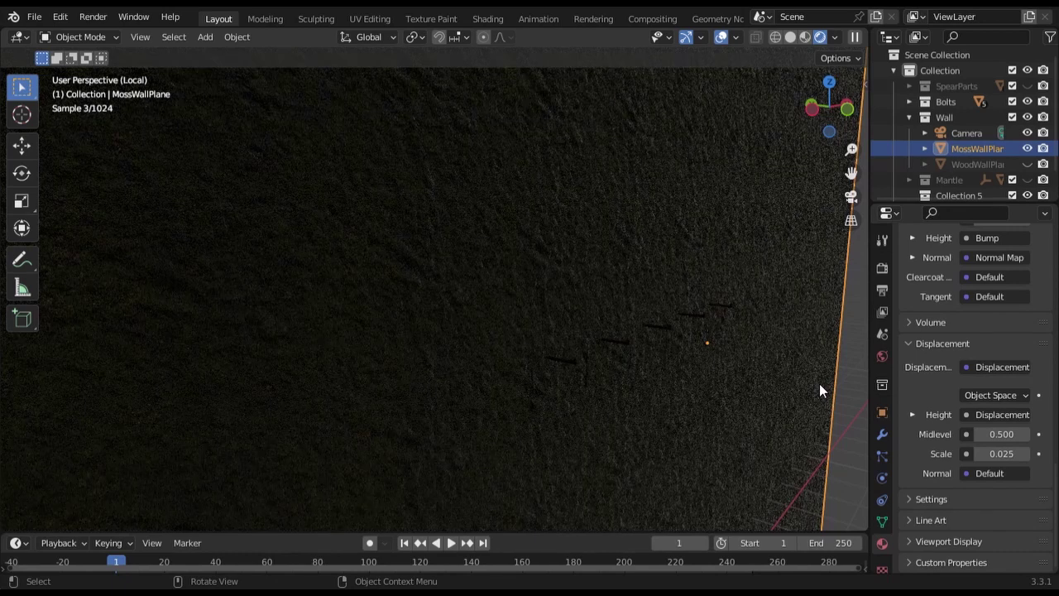
# Step: In the Shading workspace, add a test point light and move it along X
pyautogui.click(790, 36)
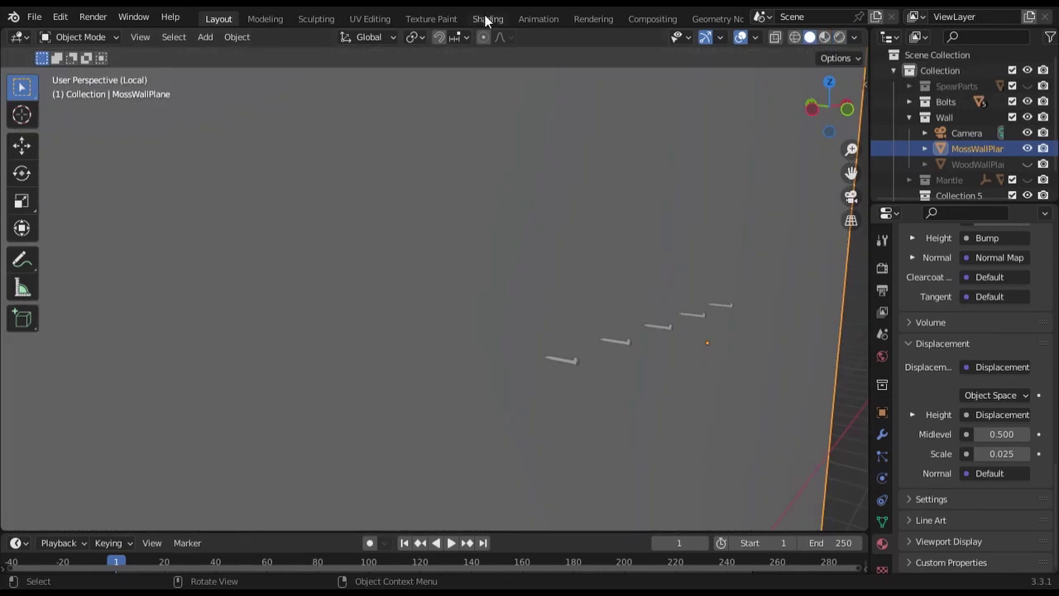
pyautogui.click(487, 18)
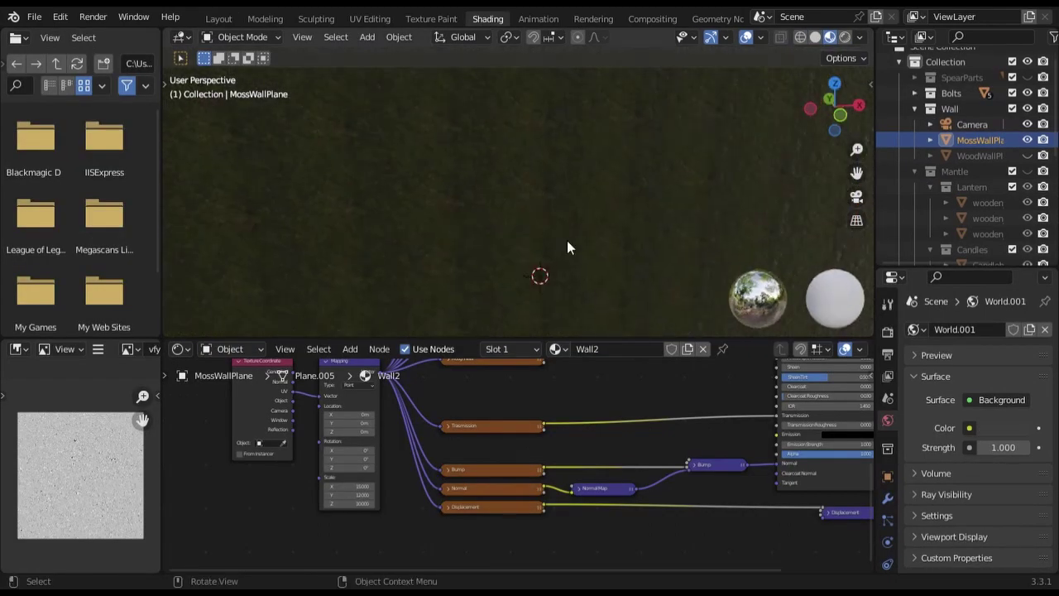
pyautogui.moveTo(614, 214); pyautogui.dragTo(616, 235, button='middle')
pyautogui.hotkey('alt', 'a')
pyautogui.hotkey('shift', 'a')
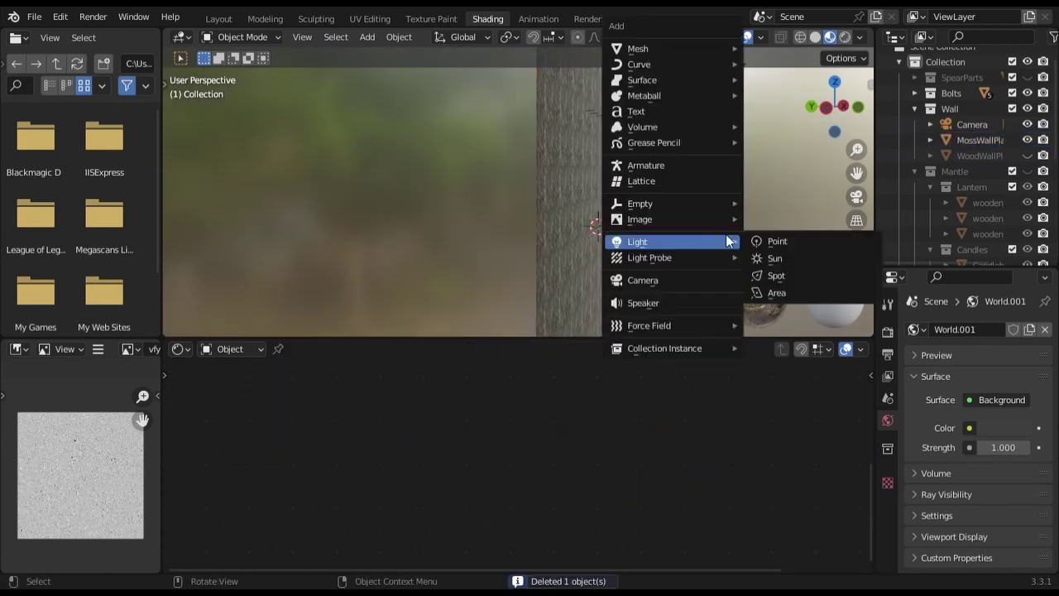
pyautogui.click(775, 238)
pyautogui.press('g')
pyautogui.rightClick(633, 229)
pyautogui.press('g')
pyautogui.press('x')
pyautogui.click(654, 229)
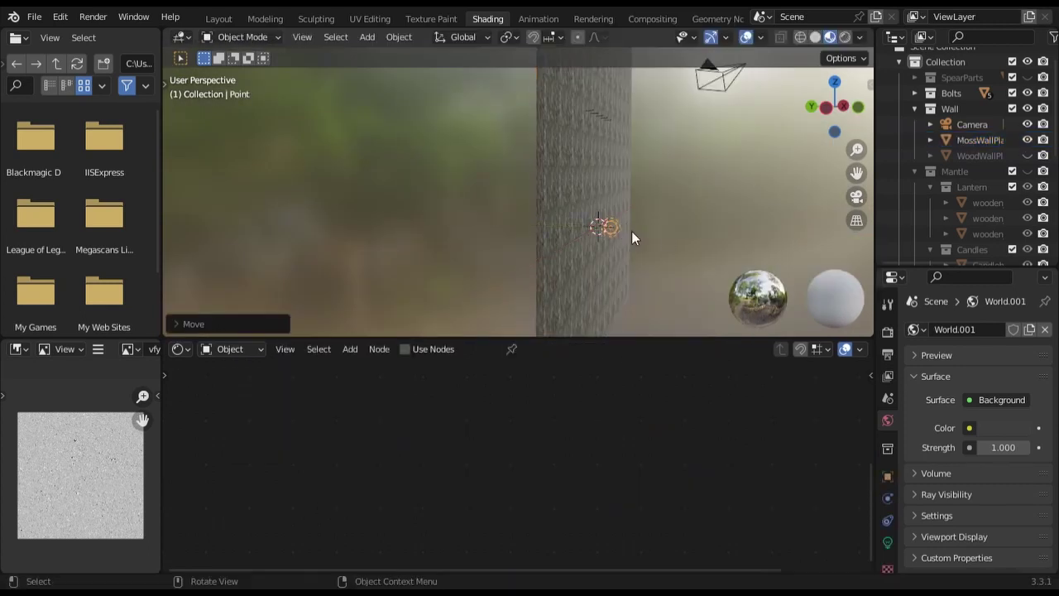
# Step: Preview the moss wall under rendered lighting, then delete the test light and view from the front
pyautogui.moveTo(679, 228)
pyautogui.mouseDown(button='middle')
pyautogui.moveTo(700, 224)
pyautogui.moveTo(514, 190)
pyautogui.mouseUp(button='middle')
pyautogui.click(514, 190)
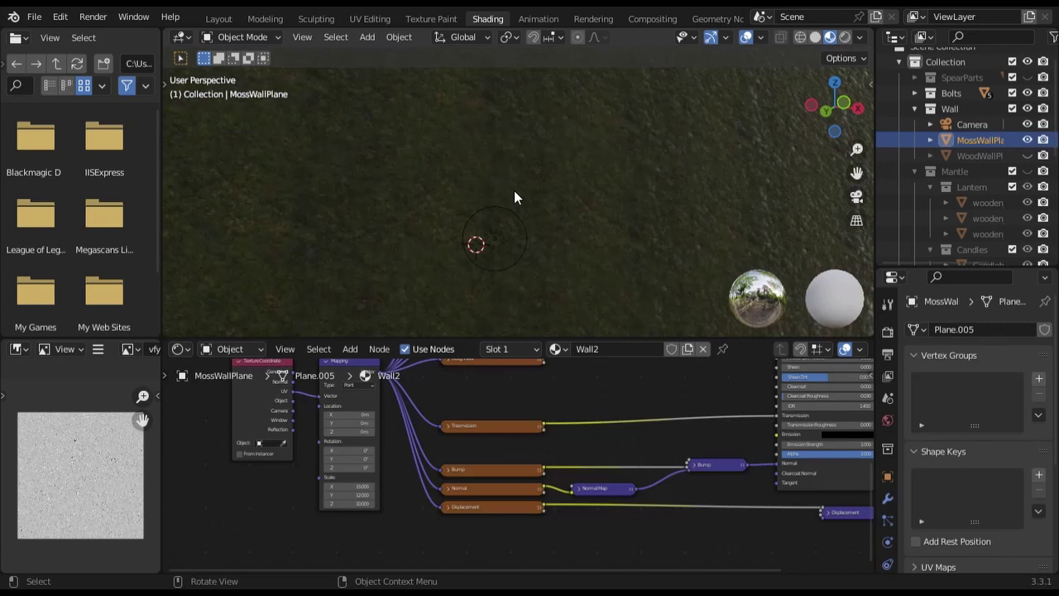
pyautogui.click(845, 37)
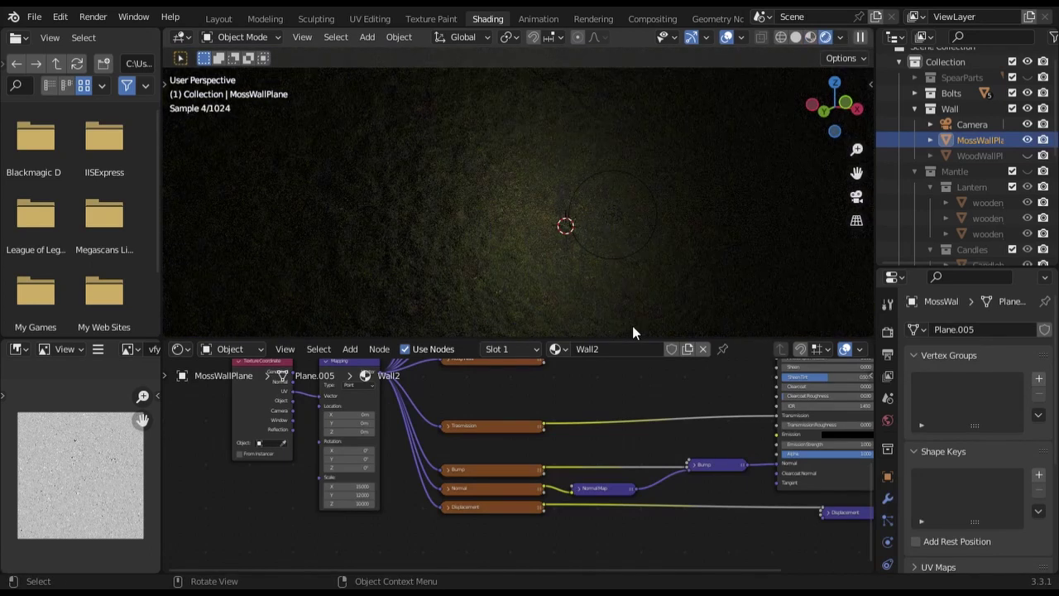
pyautogui.click(810, 37)
pyautogui.click(610, 212)
pyautogui.press('Delete')
pyautogui.press('KP_1')
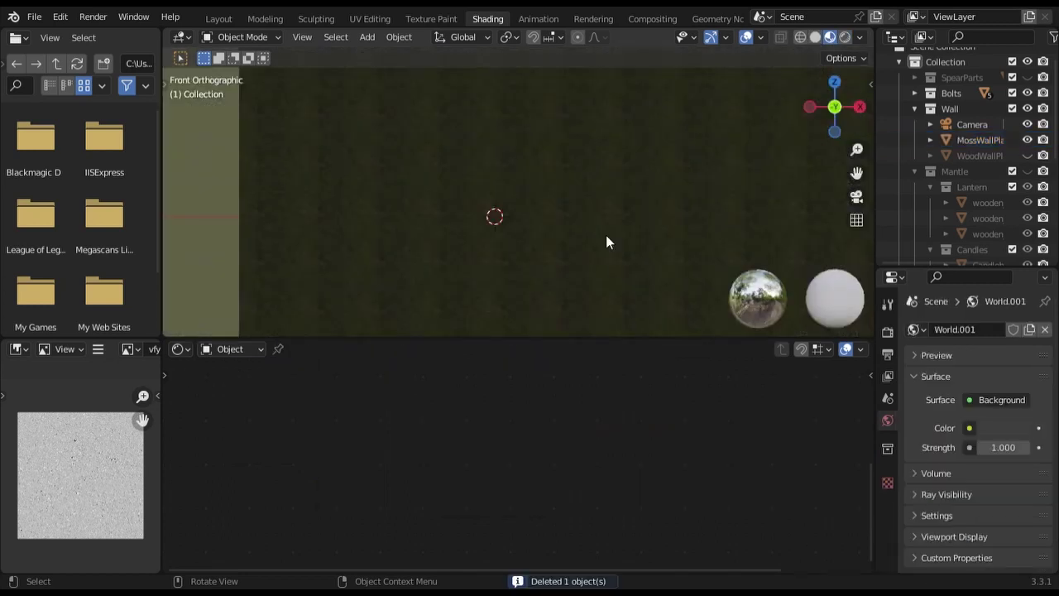
pyautogui.click(606, 235)
# Step: Set the Mapping node's scale to 5 on X, Y and Z
pyautogui.scroll(3, 324, 481)
pyautogui.moveTo(325, 481); pyautogui.dragTo(479, 483, button='middle')
pyautogui.moveTo(372, 510); pyautogui.dragTo(372, 543)
pyautogui.write('15.0')
pyautogui.press('Return')
pyautogui.write('5')
pyautogui.press('Return')
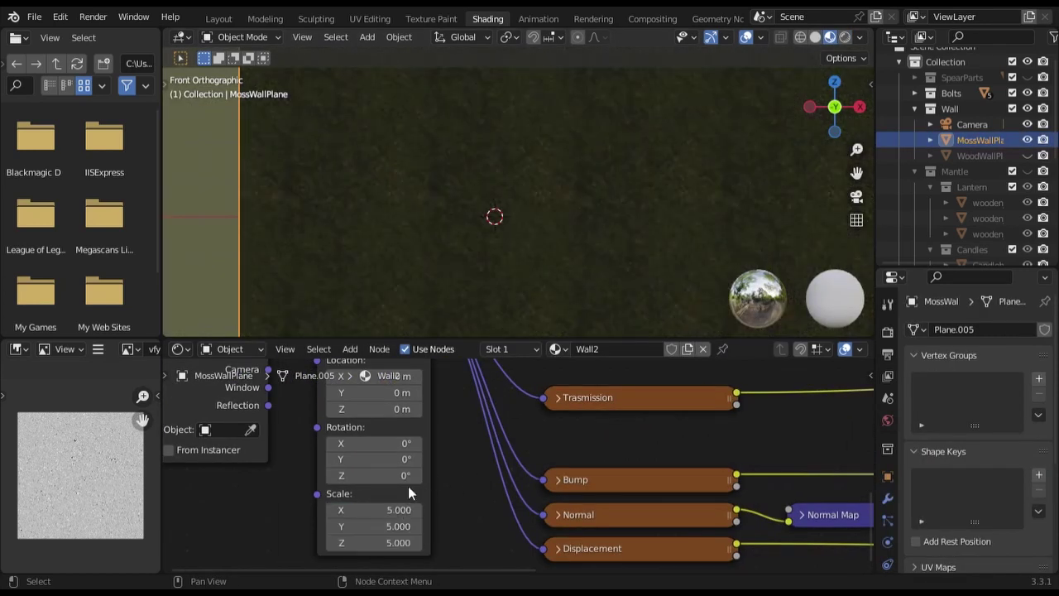
# Step: Rotate the Mapping node's texture 30° around Z
pyautogui.moveTo(460, 469); pyautogui.dragTo(461, 489, button='middle')
pyautogui.doubleClick(372, 495)
pyautogui.write('45')
pyautogui.press('Return')
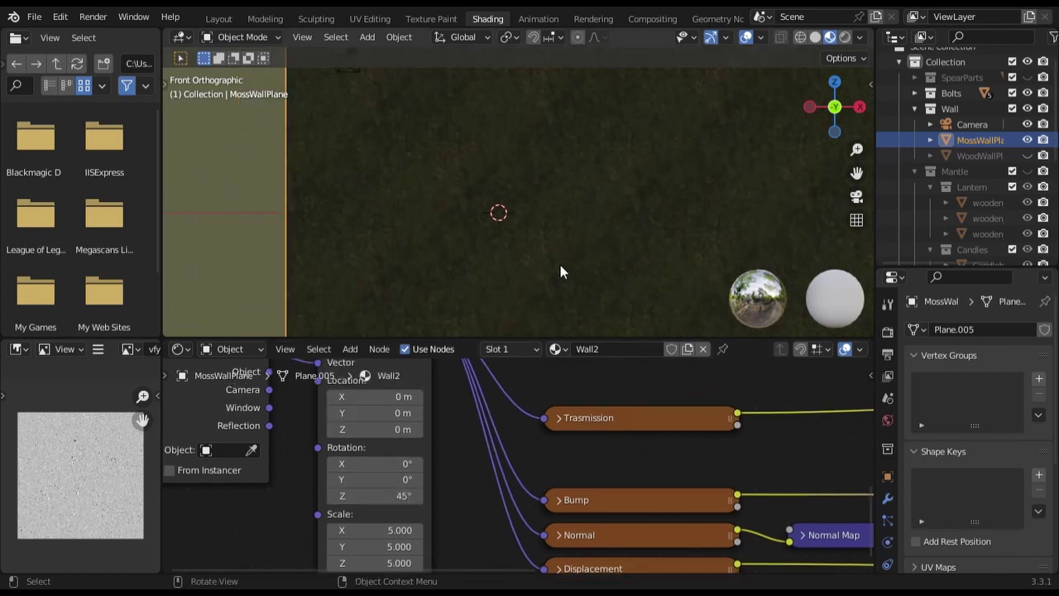
pyautogui.scroll(-3, 560, 269)
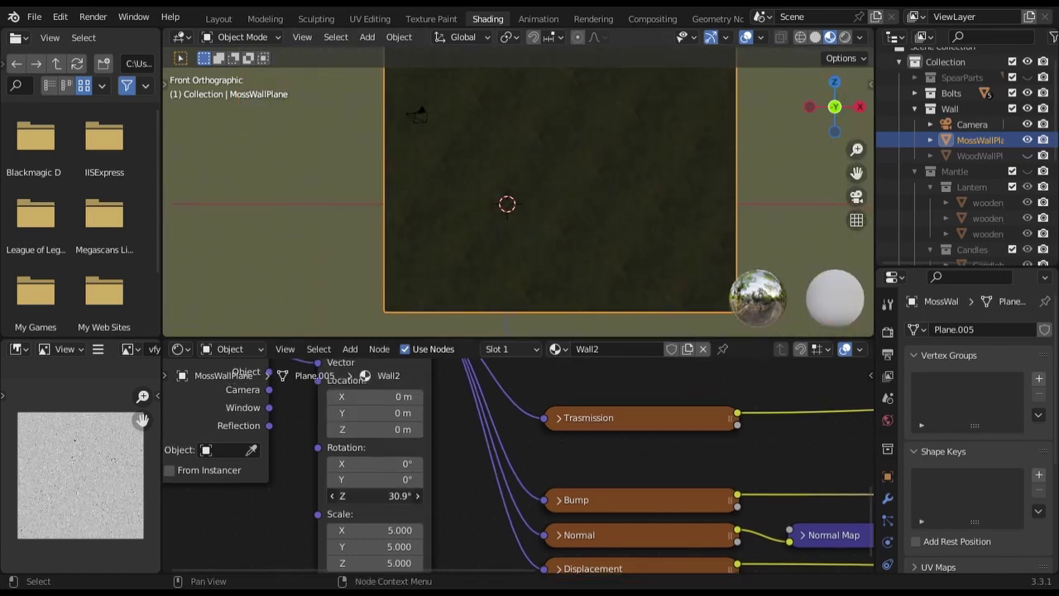
pyautogui.moveTo(372, 495); pyautogui.dragTo(365, 495)
pyautogui.click(336, 37)
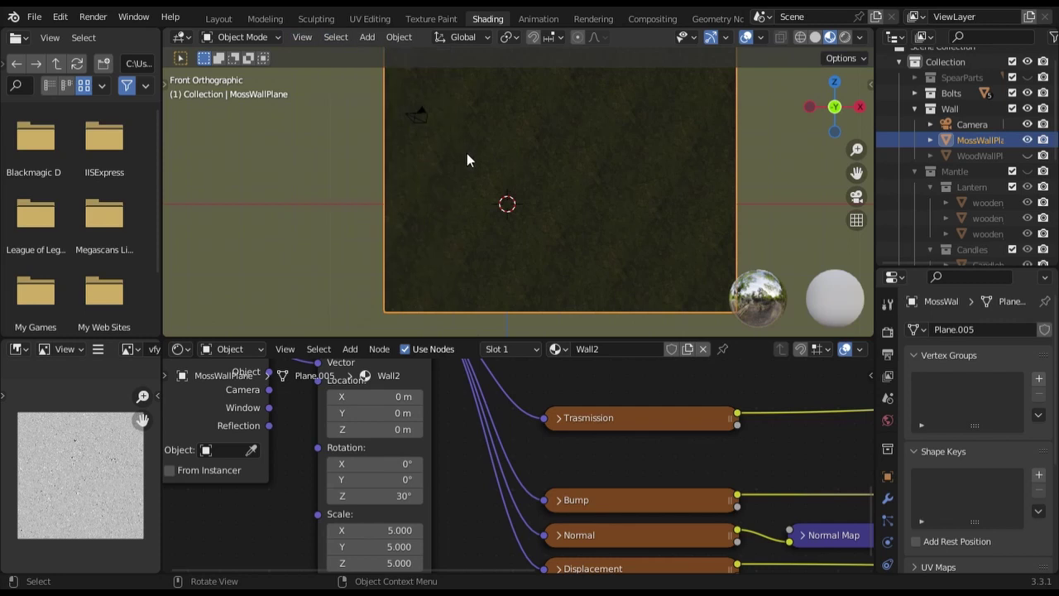
pyautogui.moveTo(467, 160); pyautogui.dragTo(467, 175, button='middle')
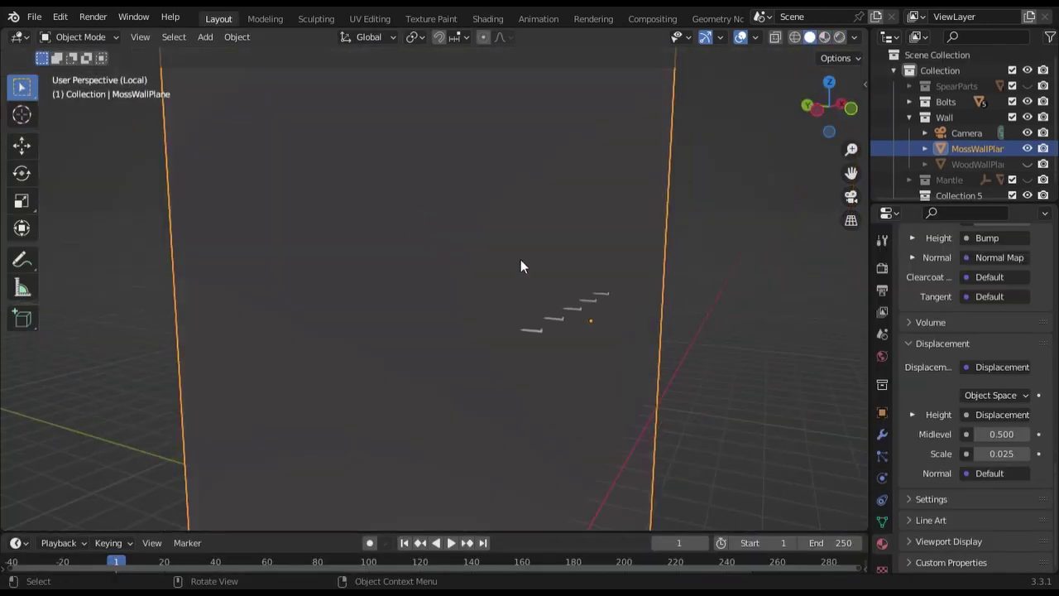
# Step: Add a 100 W point light and move it along Y
pyautogui.hotkey('shift', 'a')
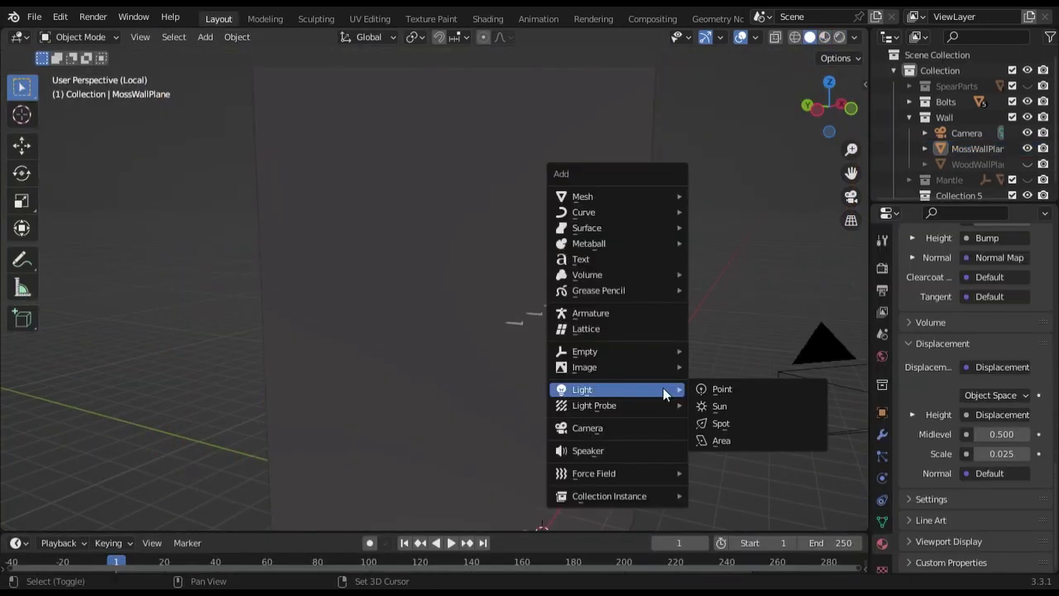
pyautogui.click(719, 406)
pyautogui.press('Delete')
pyautogui.hotkey('shift', 'a')
pyautogui.click(721, 366)
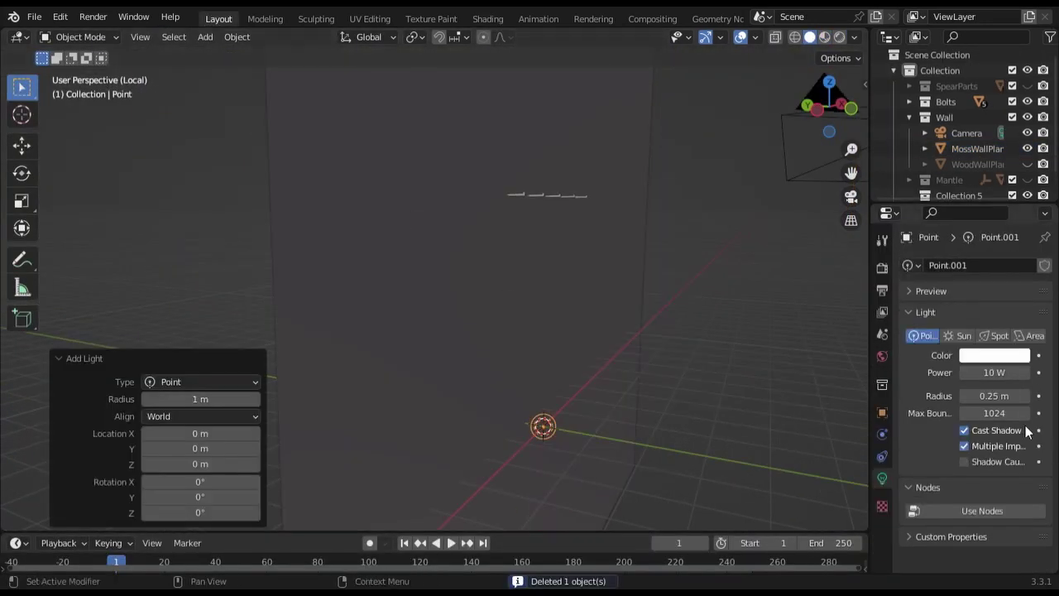
pyautogui.click(995, 372)
pyautogui.write('100')
pyautogui.press('Return')
pyautogui.press('g')
pyautogui.press('y')
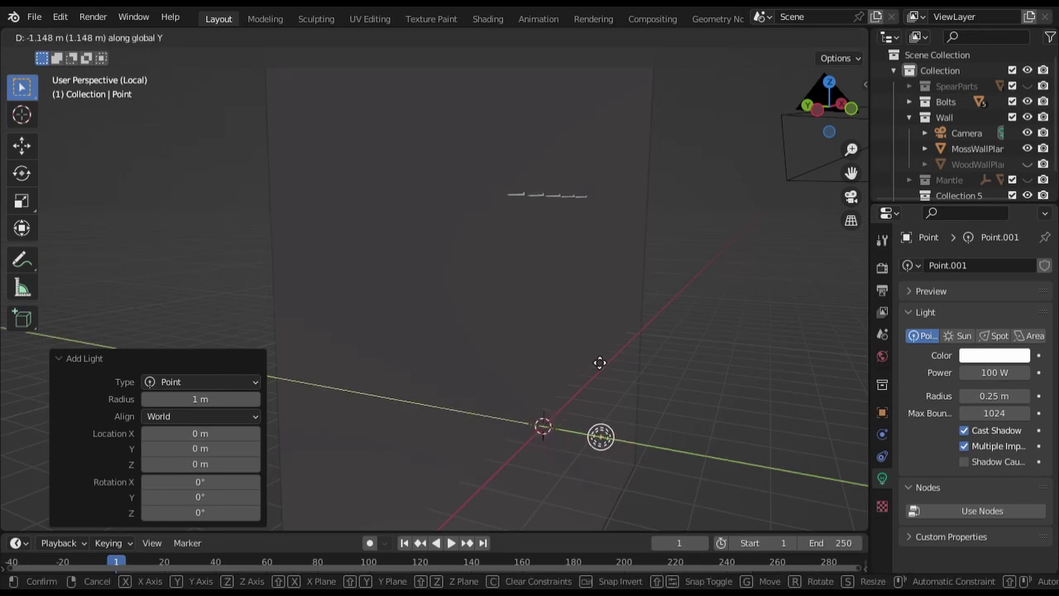
pyautogui.click(600, 363)
# Step: Select the moss wall plane and save the project file
pyautogui.moveTo(733, 214); pyautogui.dragTo(494, 266, button='middle')
pyautogui.click(283, 259)
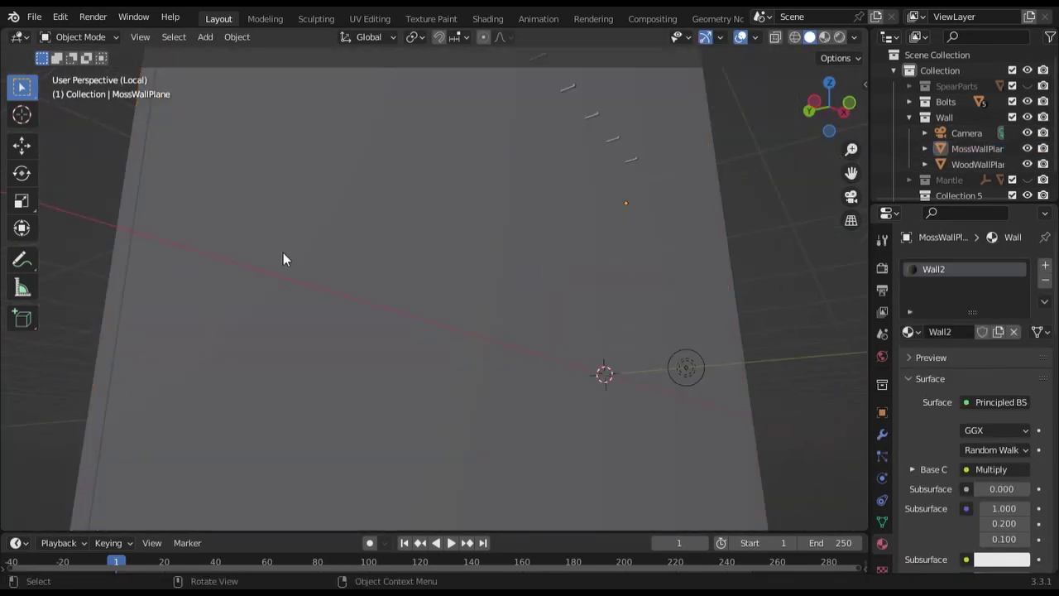
pyautogui.click(34, 16)
pyautogui.click(66, 120)
# Step: In rendered preview, lower the point light's power to 75 W
pyautogui.click(840, 37)
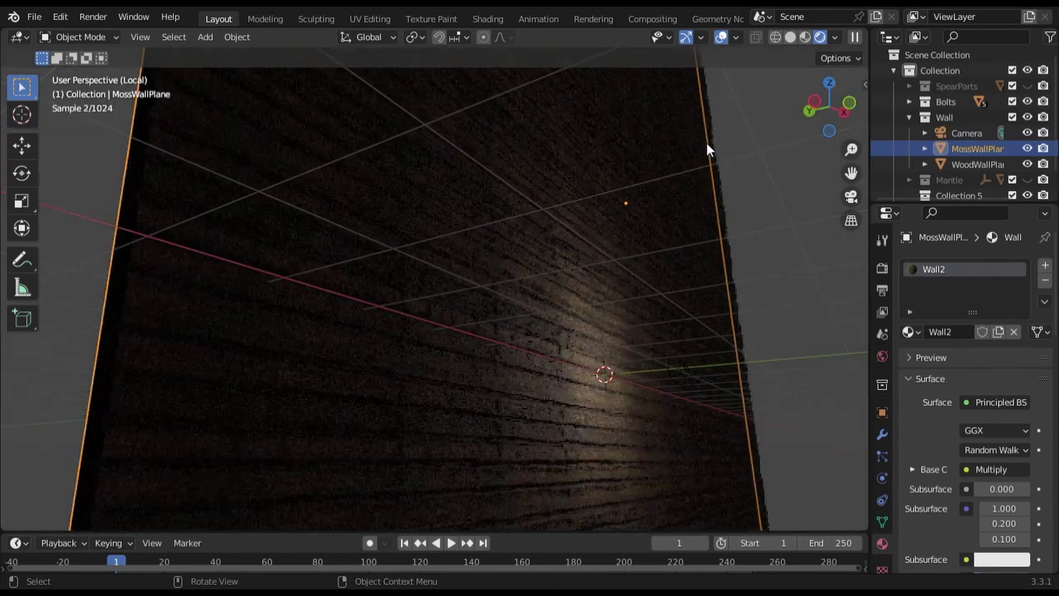
pyautogui.moveTo(706, 143); pyautogui.dragTo(627, 300, button='middle')
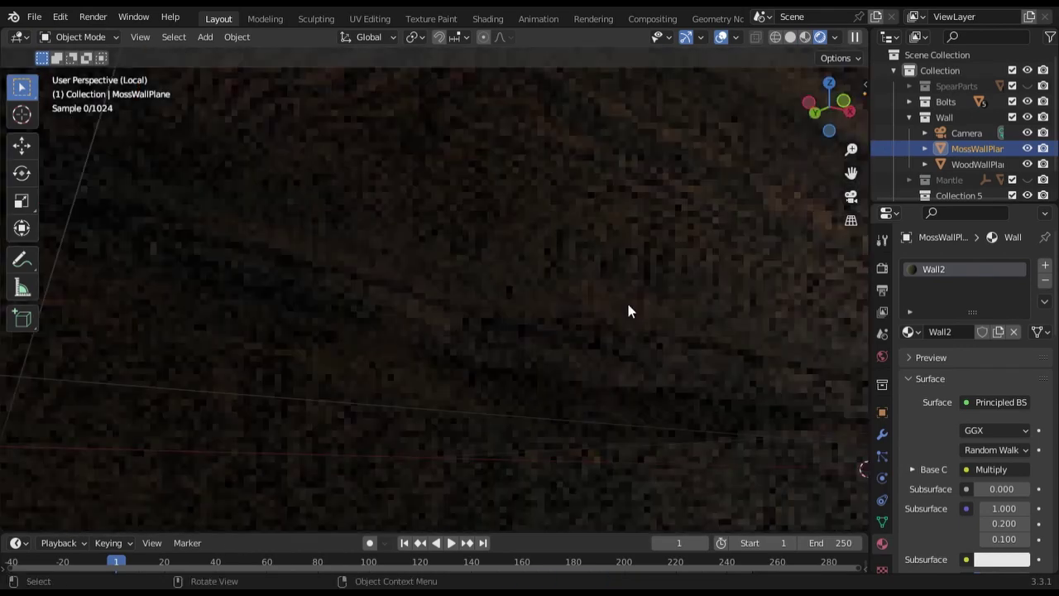
pyautogui.scroll(-3, 626, 310)
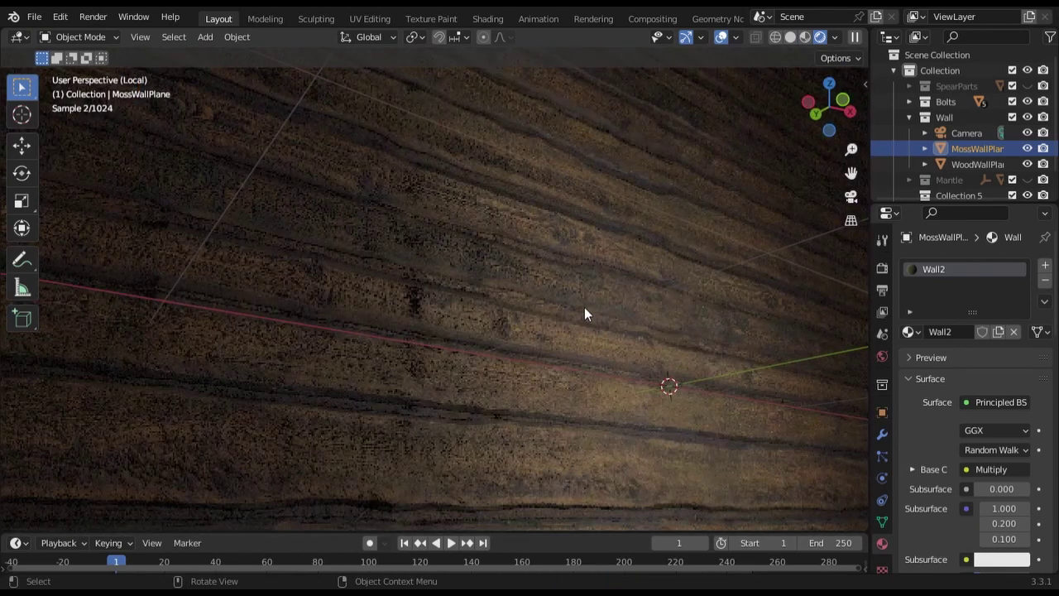
pyautogui.scroll(1, 592, 313)
pyautogui.scroll(-1, 654, 390)
pyautogui.click(667, 396)
pyautogui.click(824, 306)
pyautogui.click(985, 372)
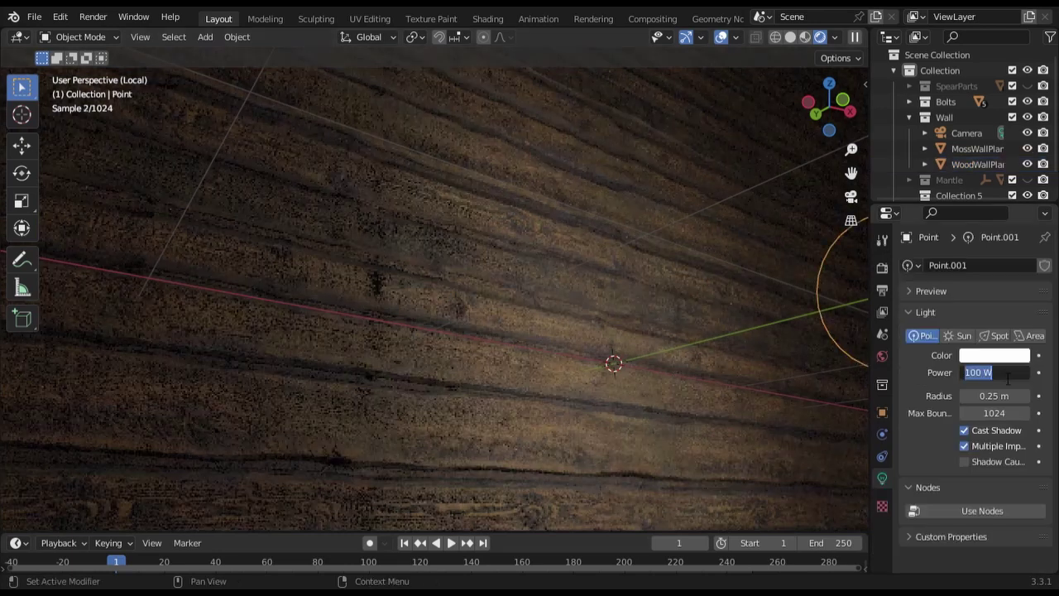
pyautogui.press('Return')
# Step: Nudge the moss wall plane along the Y axis
pyautogui.click(976, 148)
pyautogui.press('g')
pyautogui.press('y')
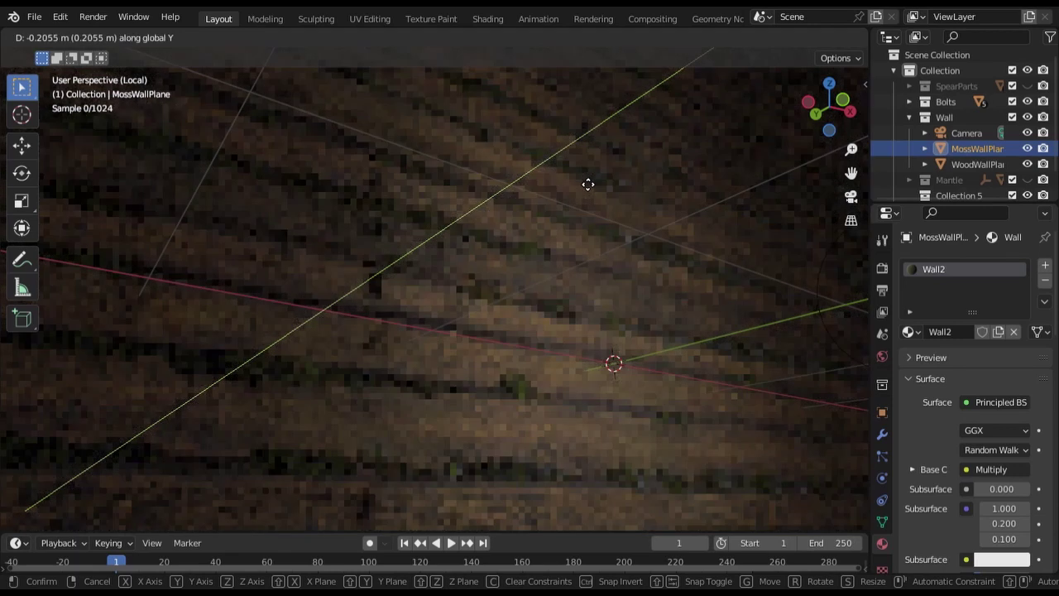
pyautogui.click(589, 184)
# Step: Set the wall's displacement scale to 0.010, nudge it along Y again, and return to solid shading
pyautogui.scroll(-3, 990, 461)
pyautogui.scroll(-10, 991, 460)
pyautogui.click(1000, 458)
pyautogui.write('0')
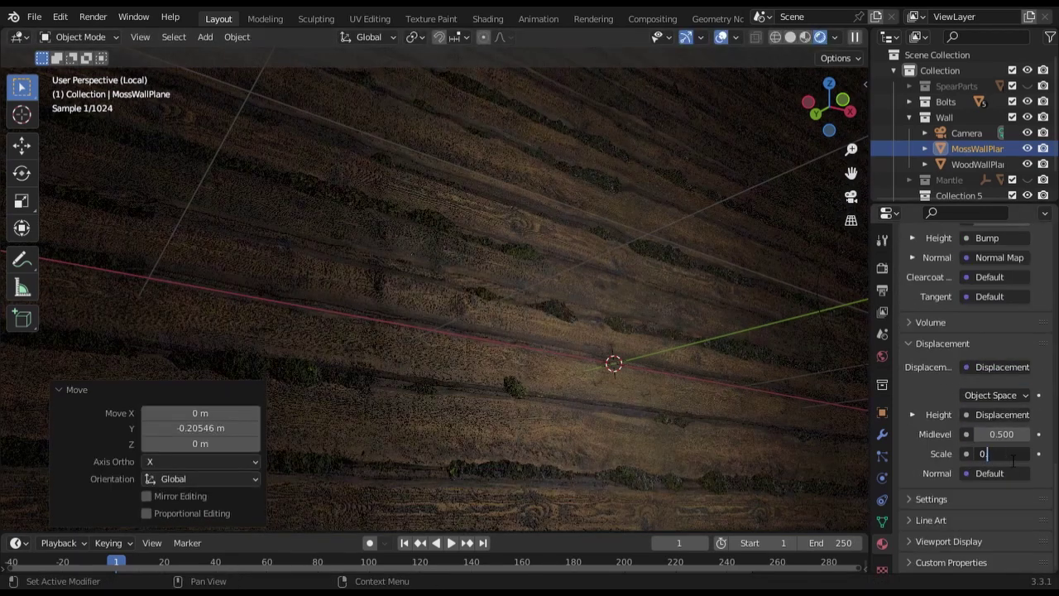
pyautogui.write('.01')
pyautogui.press('Return')
pyautogui.press('g')
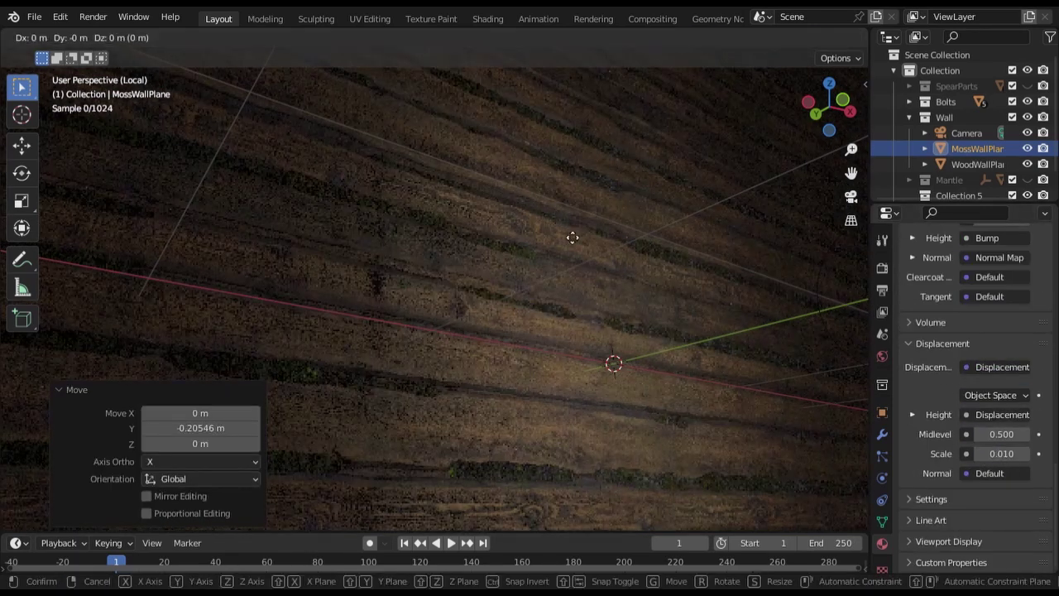
pyautogui.press('y')
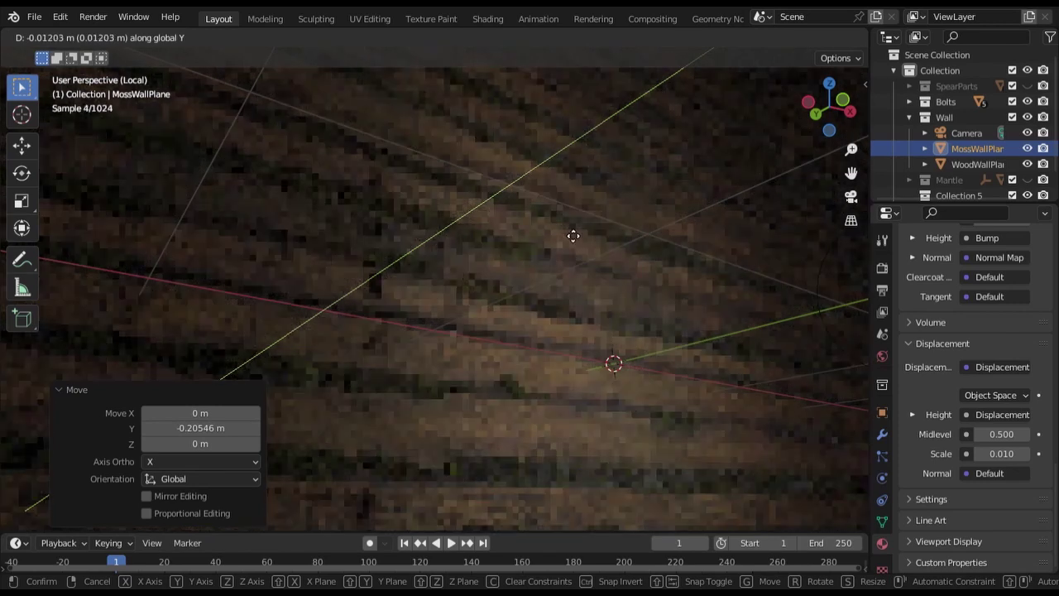
pyautogui.click(573, 236)
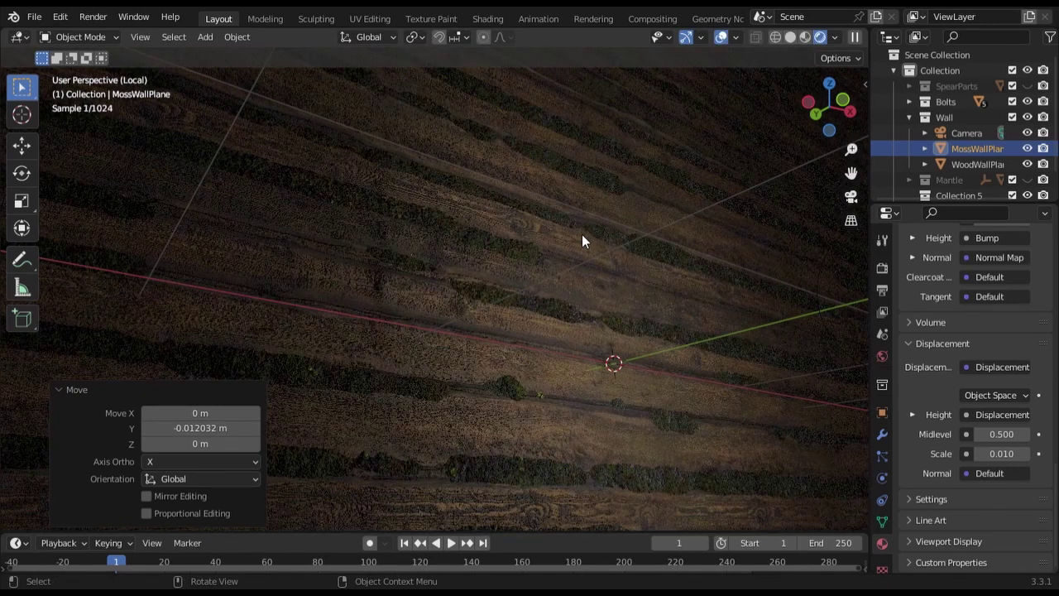
pyautogui.click(791, 37)
# Step: Delete the extra point light and save the project file
pyautogui.click(464, 412)
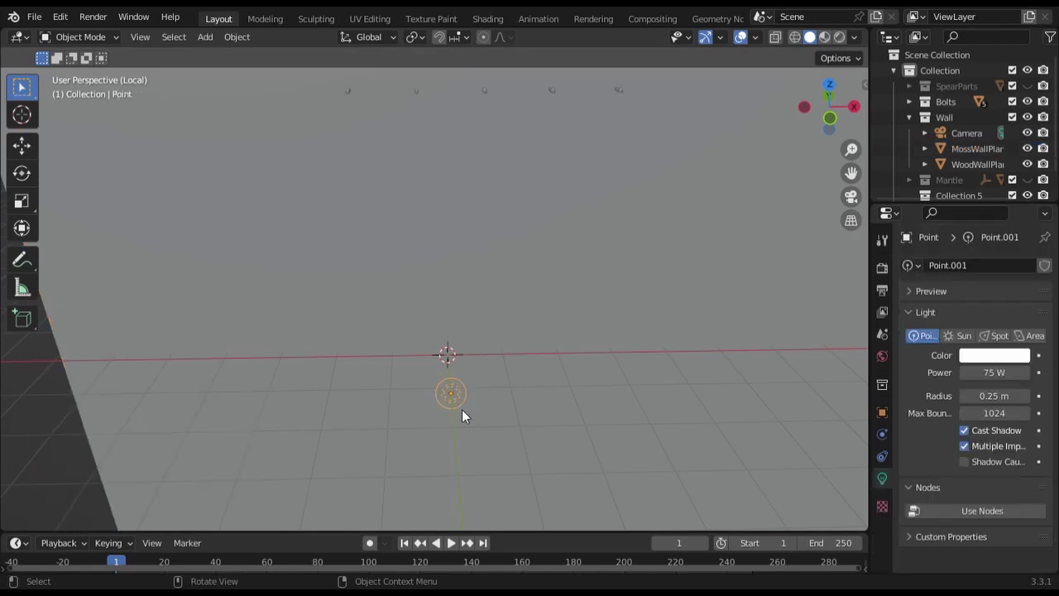
pyautogui.press('Delete')
pyautogui.click(34, 16)
pyautogui.click(42, 123)
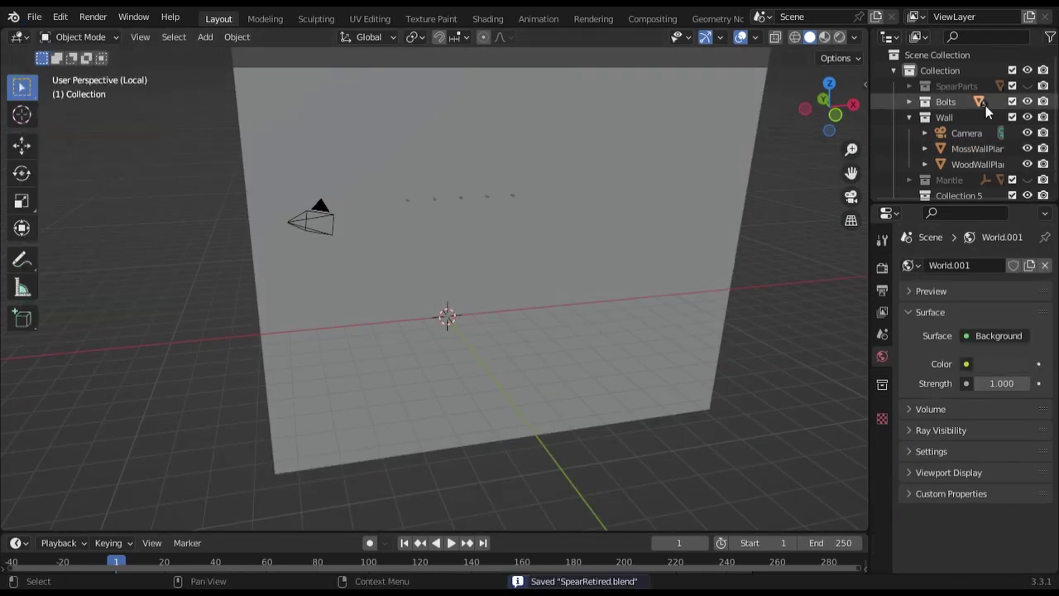
# Step: Move the camera to the Scene Collection, show Mantle and SpearParts, and save
pyautogui.click(1012, 180)
pyautogui.click(960, 135)
pyautogui.moveTo(960, 135); pyautogui.dragTo(938, 56)
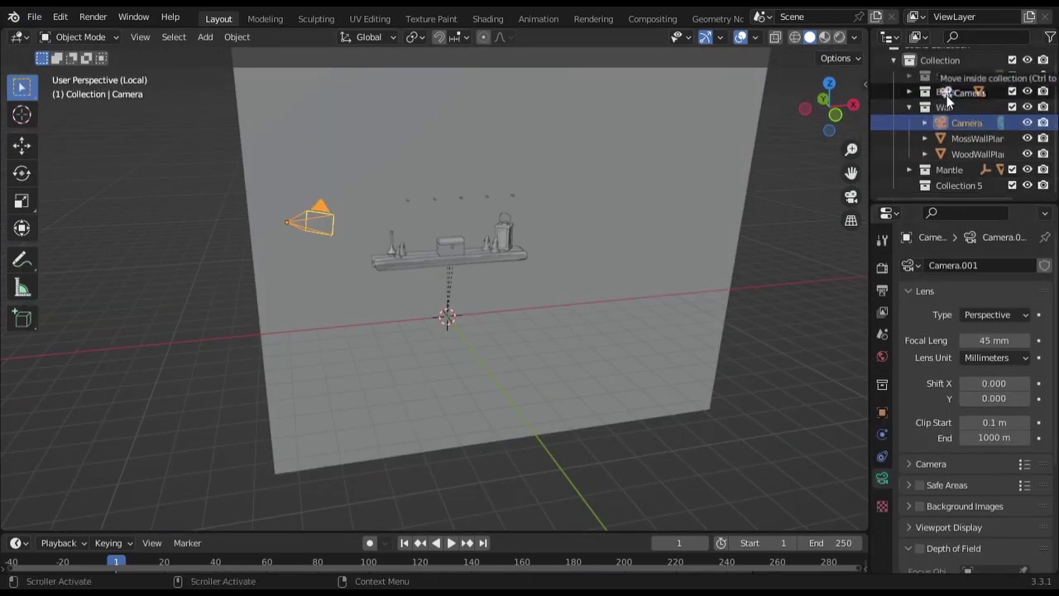
pyautogui.click(910, 107)
pyautogui.press('KP_0')
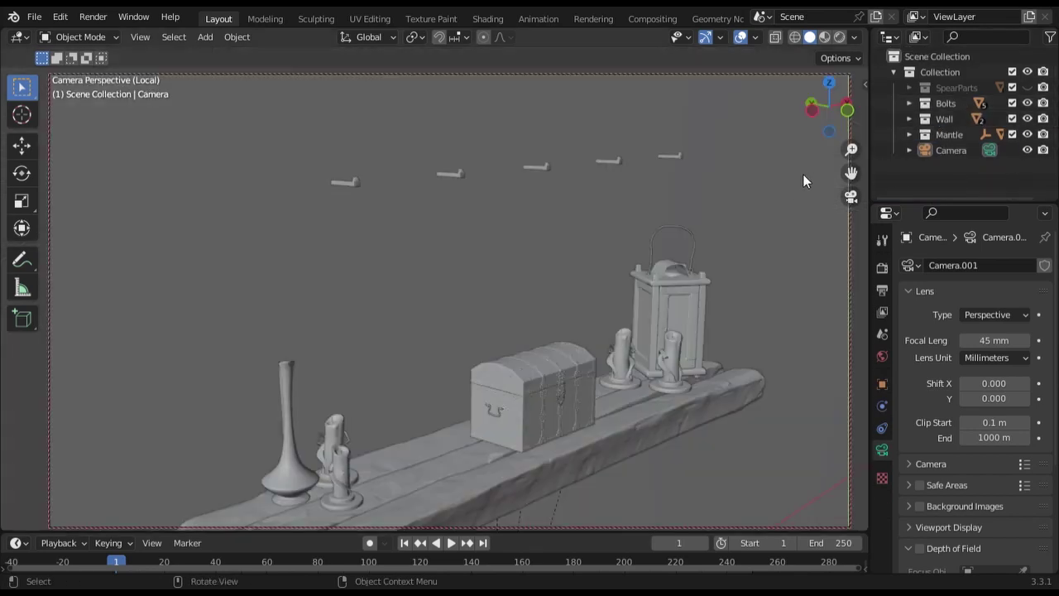
pyautogui.click(1012, 87)
pyautogui.click(34, 17)
pyautogui.click(74, 123)
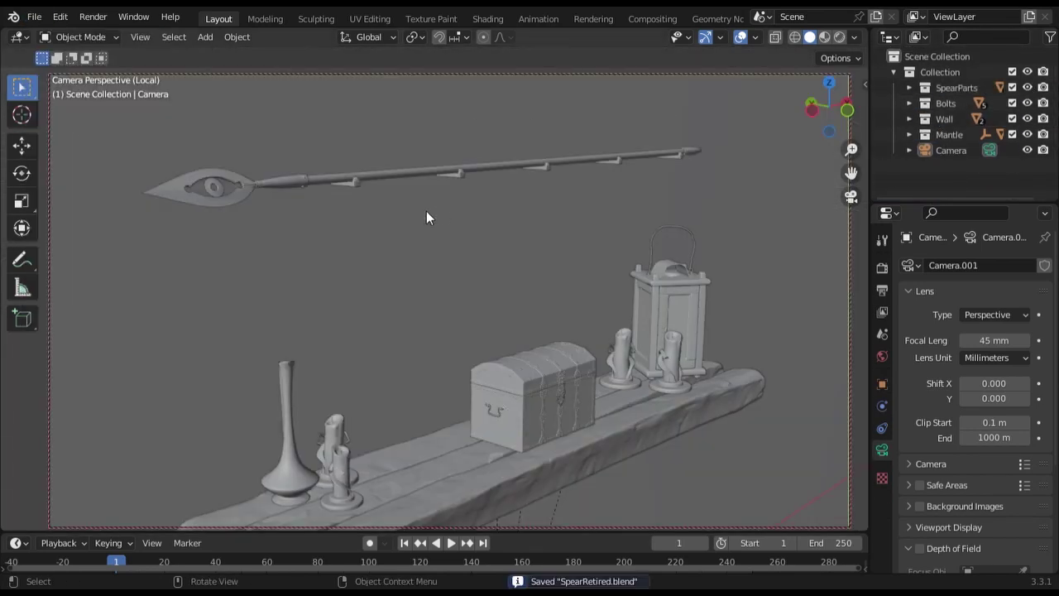
# Step: Hide the SpearParts, Bolts and Wall collections, leaving only the shelf and brass vase
pyautogui.click(841, 37)
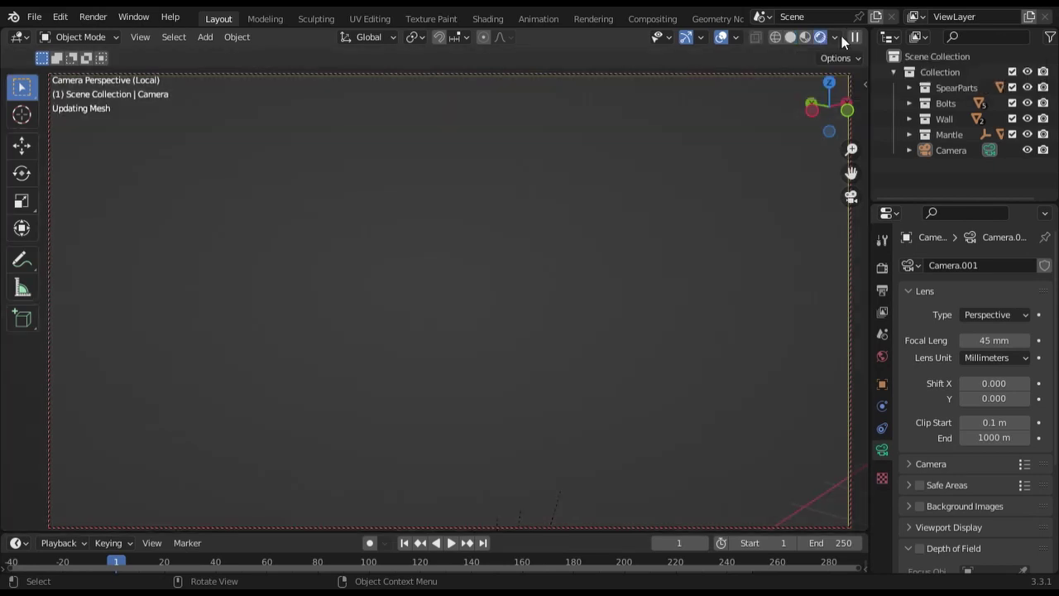
pyautogui.click(790, 36)
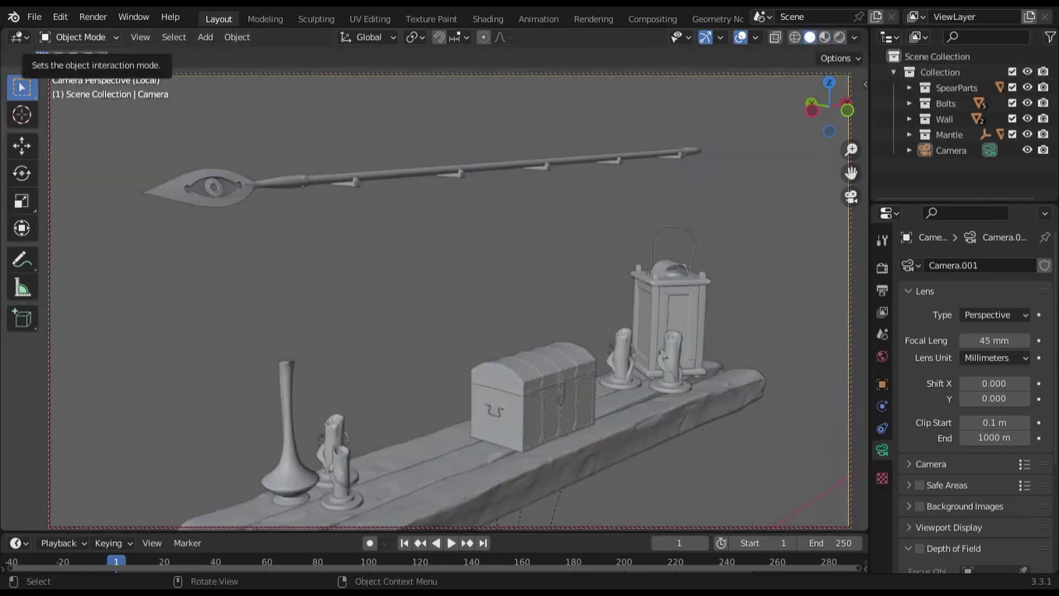
pyautogui.press('KP_1')
pyautogui.click(1027, 87)
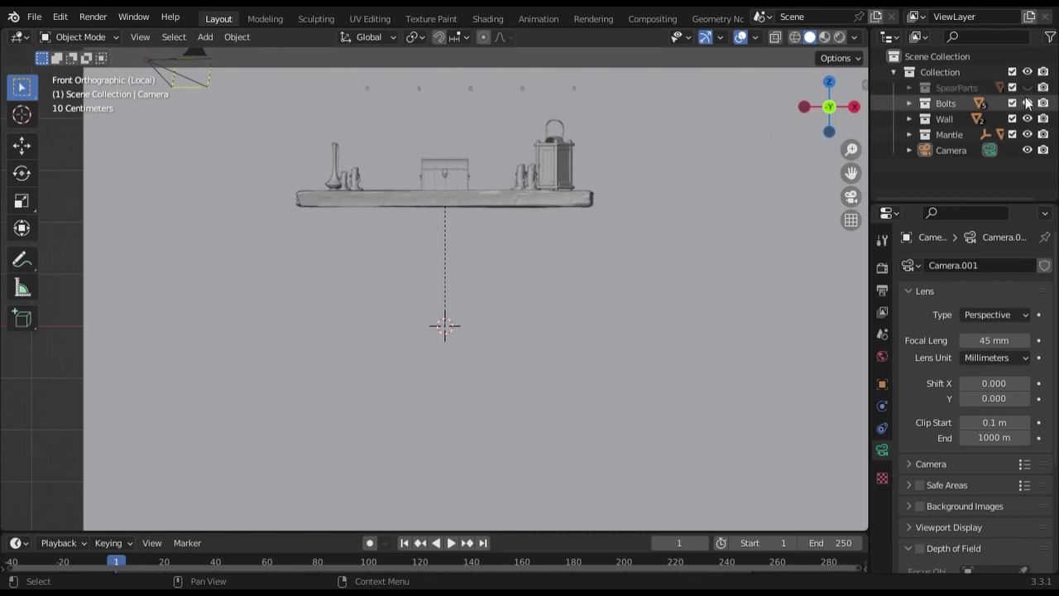
pyautogui.moveTo(1027, 103); pyautogui.dragTo(1026, 150)
pyautogui.click(910, 134)
pyautogui.scroll(-2, 977, 133)
# Step: Add a cube scaled to 0.5 and move it along X and Z just under the shelf
pyautogui.scroll(2, 447, 298)
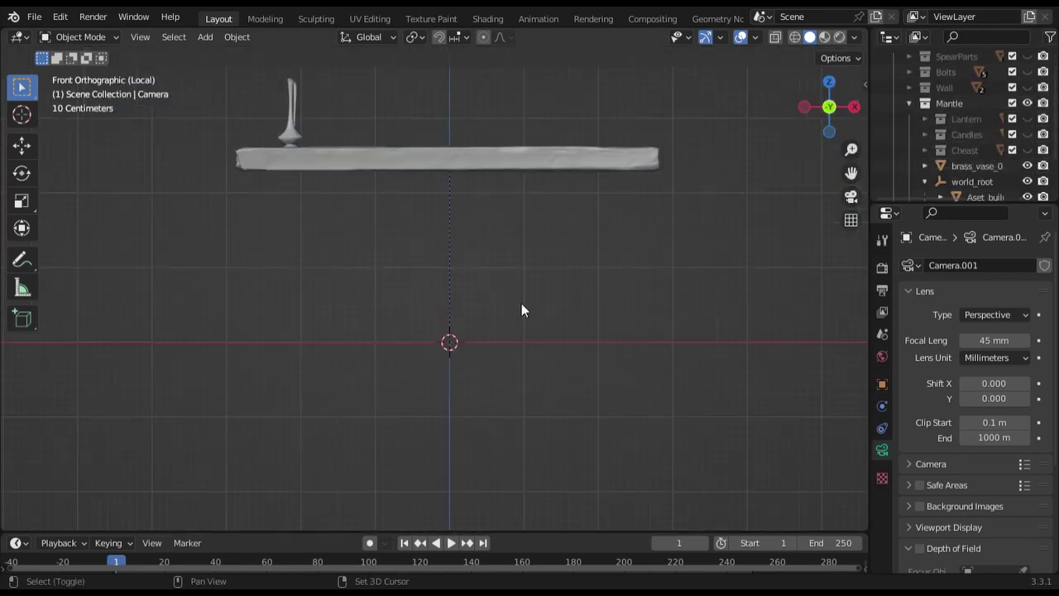
pyautogui.hotkey('shift', 'a')
pyautogui.click(609, 283)
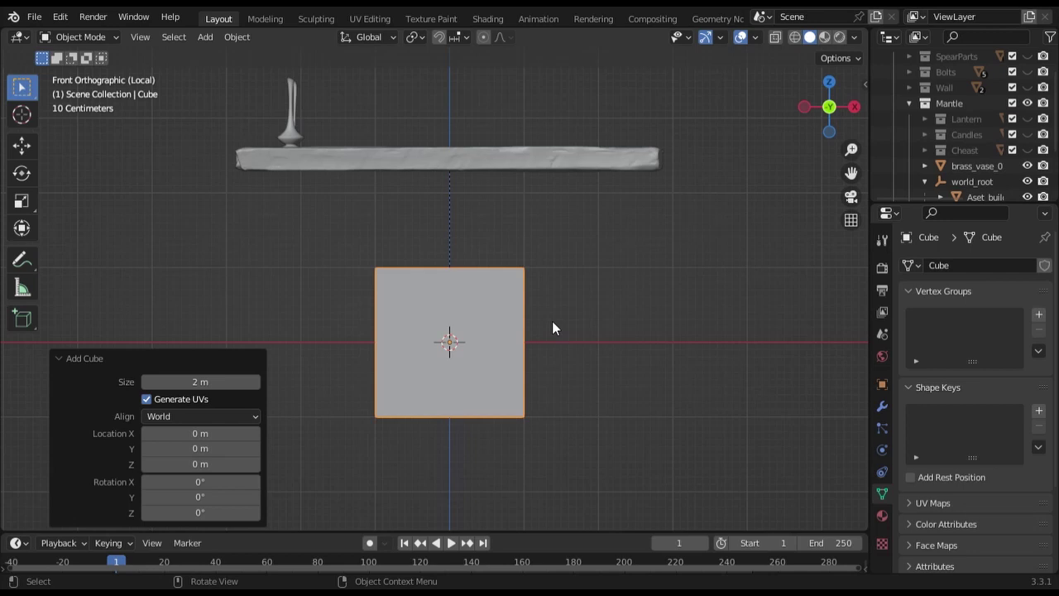
pyautogui.write('s0.5')
pyautogui.press('Return')
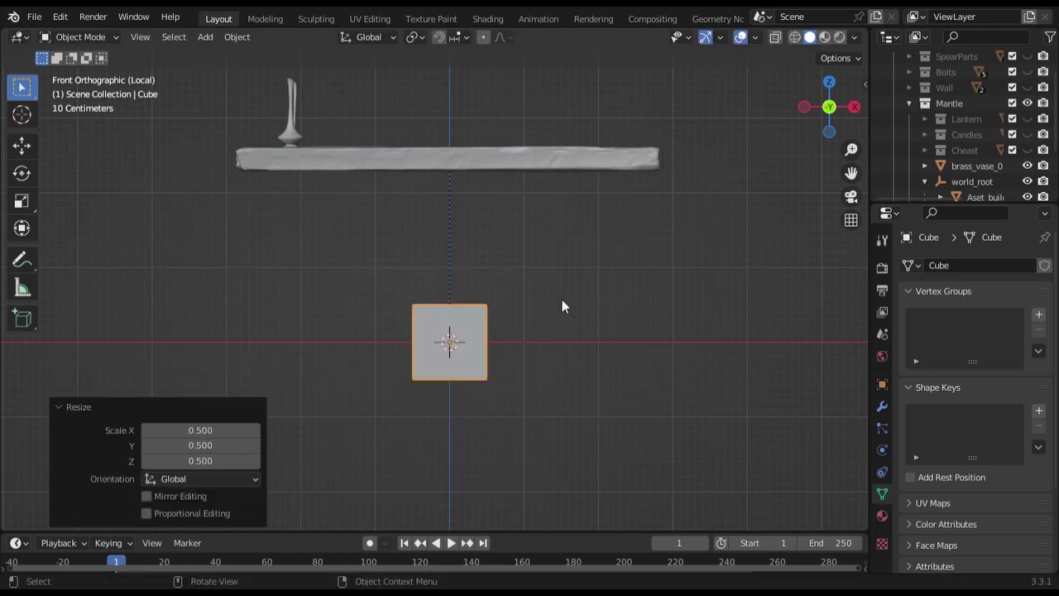
pyautogui.press('g')
pyautogui.press('x')
pyautogui.click(624, 201)
pyautogui.press('g')
pyautogui.press('z')
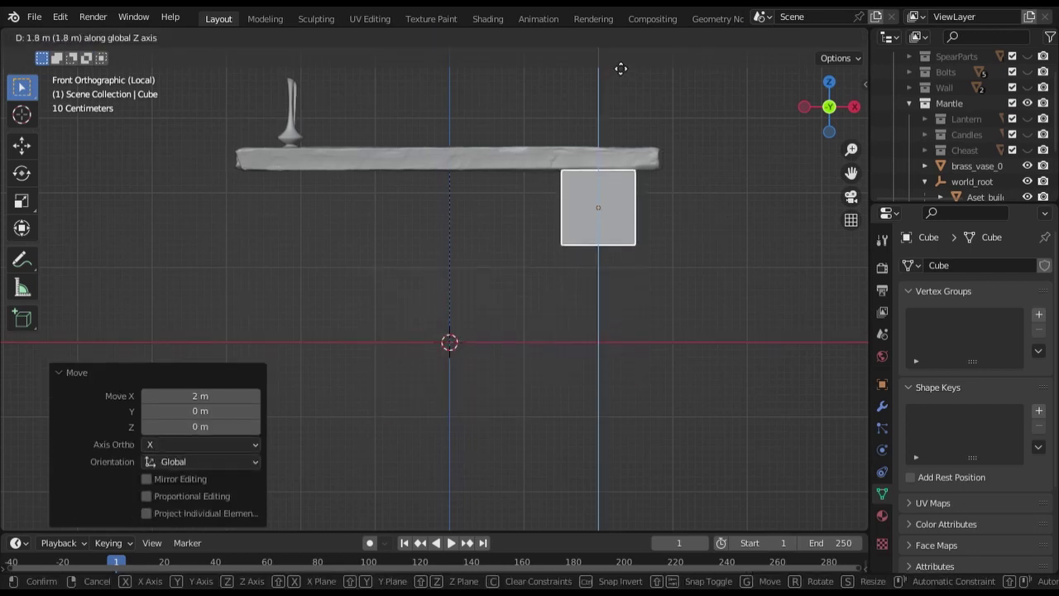
pyautogui.click(622, 68)
# Step: In X-ray edit mode, stretch the cube's left face along X and extrude the right bottom face down
pyautogui.press('Tab')
pyautogui.hotkey('alt', 'z')
pyautogui.moveTo(567, 197); pyautogui.dragTo(549, 241)
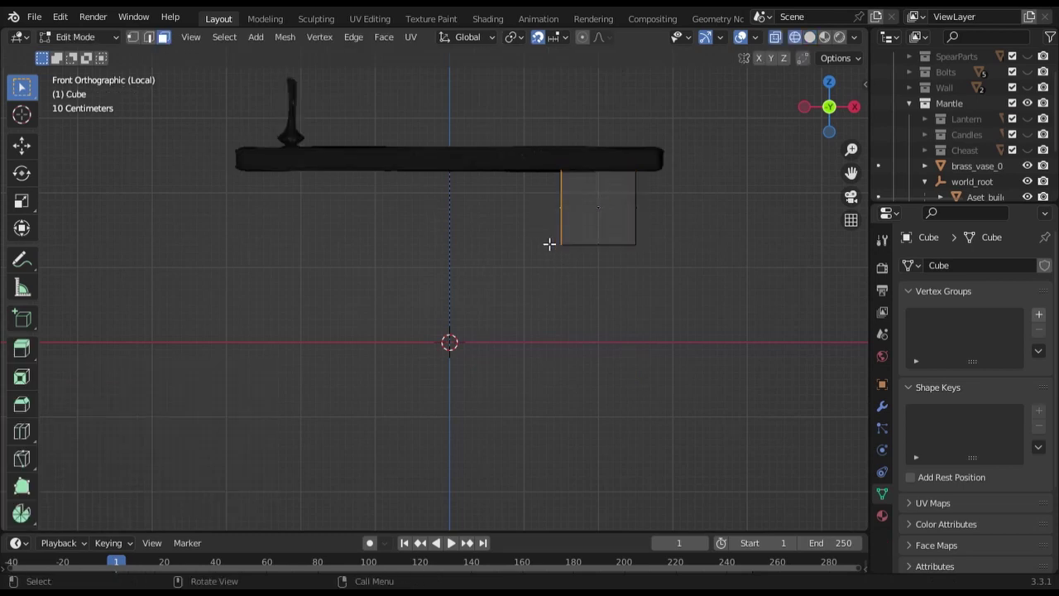
pyautogui.press('g')
pyautogui.press('x')
pyautogui.click(271, 238)
pyautogui.click(599, 245)
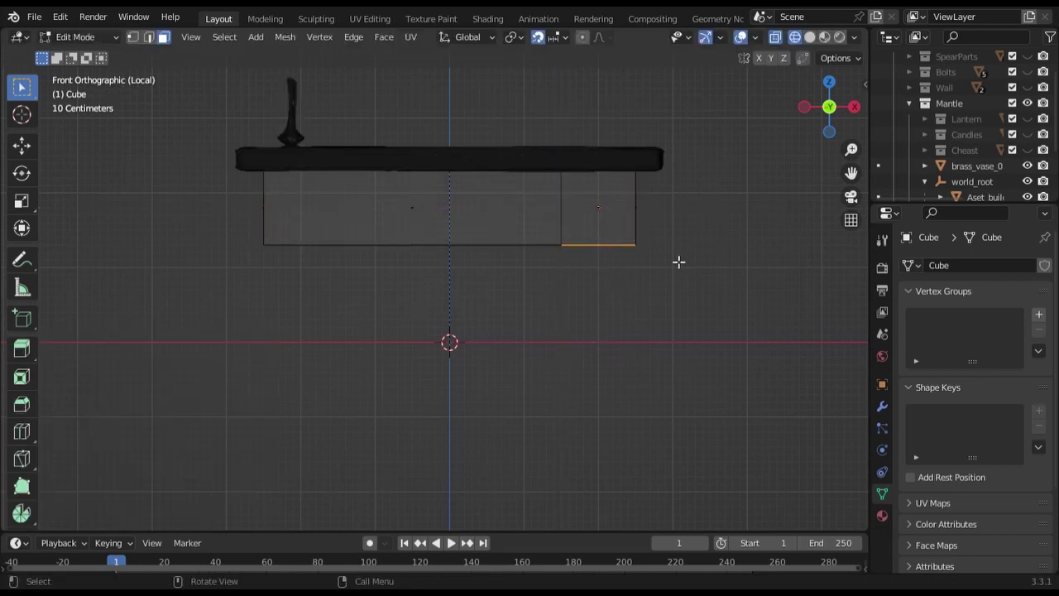
pyautogui.press('e')
pyautogui.click(572, 357)
# Step: Inspect the bracket from the camera and from below, selecting one of its edges
pyautogui.press('Tab')
pyautogui.moveTo(572, 357)
pyautogui.mouseDown(button='middle')
pyautogui.moveTo(731, 312)
pyautogui.moveTo(635, 360)
pyautogui.moveTo(345, 81)
pyautogui.mouseUp(button='middle')
pyautogui.press('KP_0')
pyautogui.press('Tab')
pyautogui.press('2')
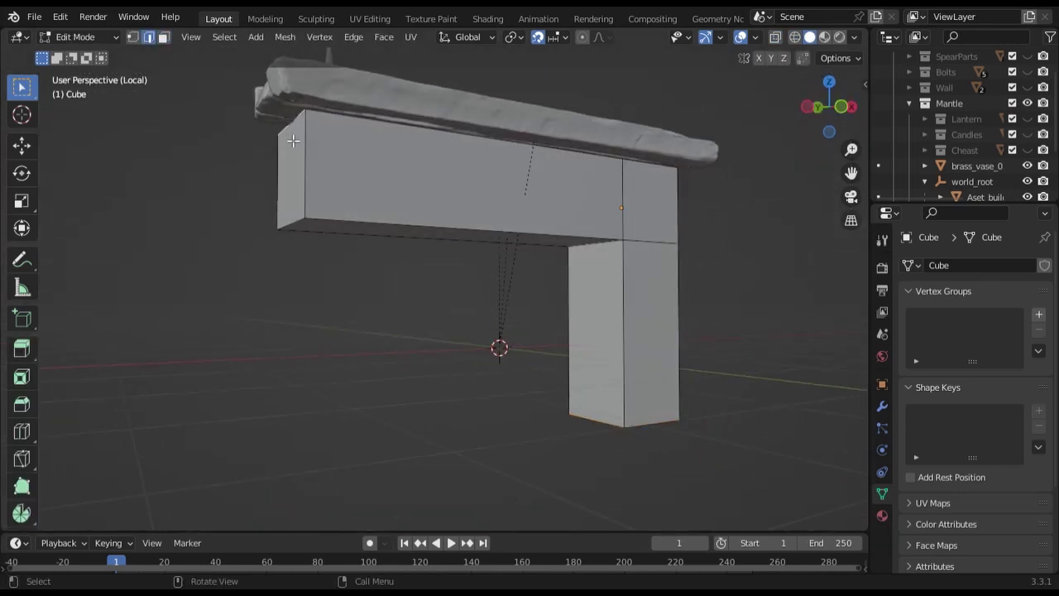
pyautogui.keyDown('shift'); pyautogui.click(295, 149); pyautogui.keyUp('shift')
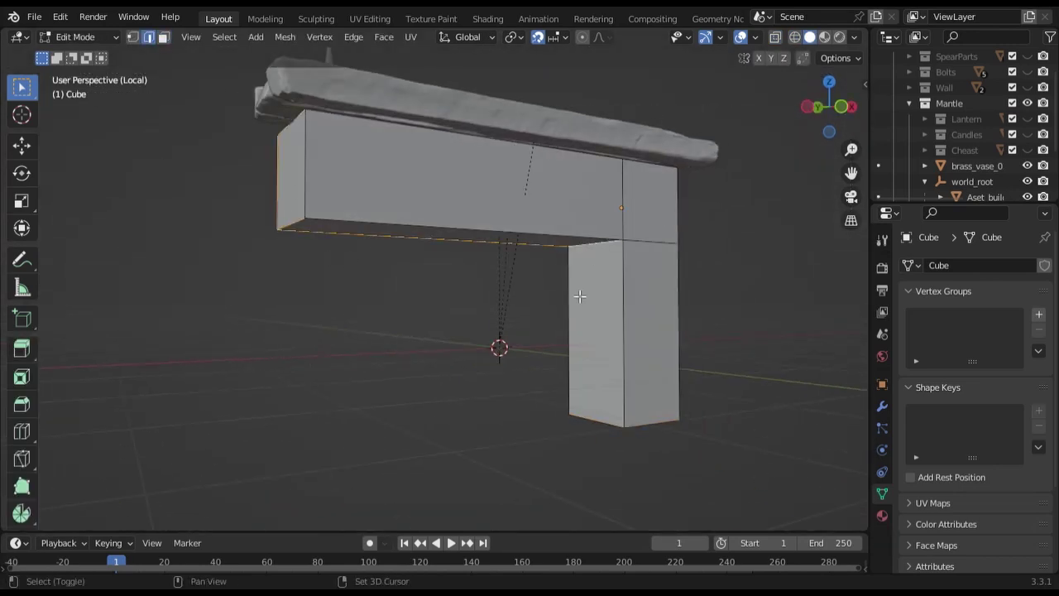
pyautogui.moveTo(634, 306)
pyautogui.mouseDown(button='middle')
pyautogui.moveTo(709, 281)
pyautogui.moveTo(572, 300)
pyautogui.moveTo(621, 361)
pyautogui.mouseUp(button='middle')
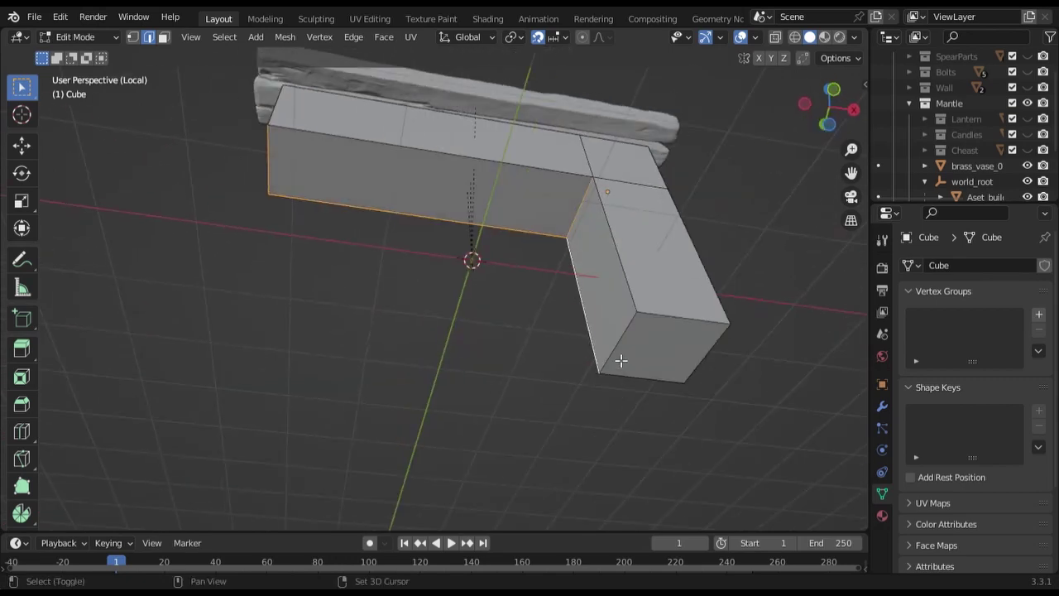
pyautogui.moveTo(679, 306)
pyautogui.mouseDown(button='middle')
pyautogui.moveTo(603, 347)
pyautogui.moveTo(414, 343)
pyautogui.mouseUp(button='middle')
# Step: Apply the bracket's scale and give the whole mesh an initial UV unwrap
pyautogui.press('u')
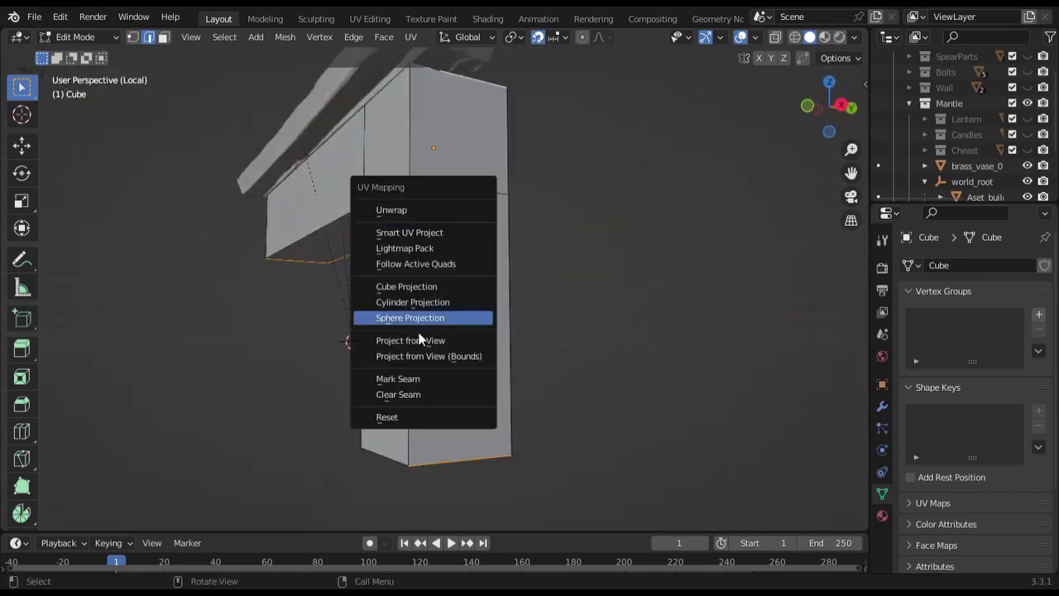
pyautogui.press('Escape')
pyautogui.press('Tab')
pyautogui.hotkey('ctrl', 'a')
pyautogui.press('Tab')
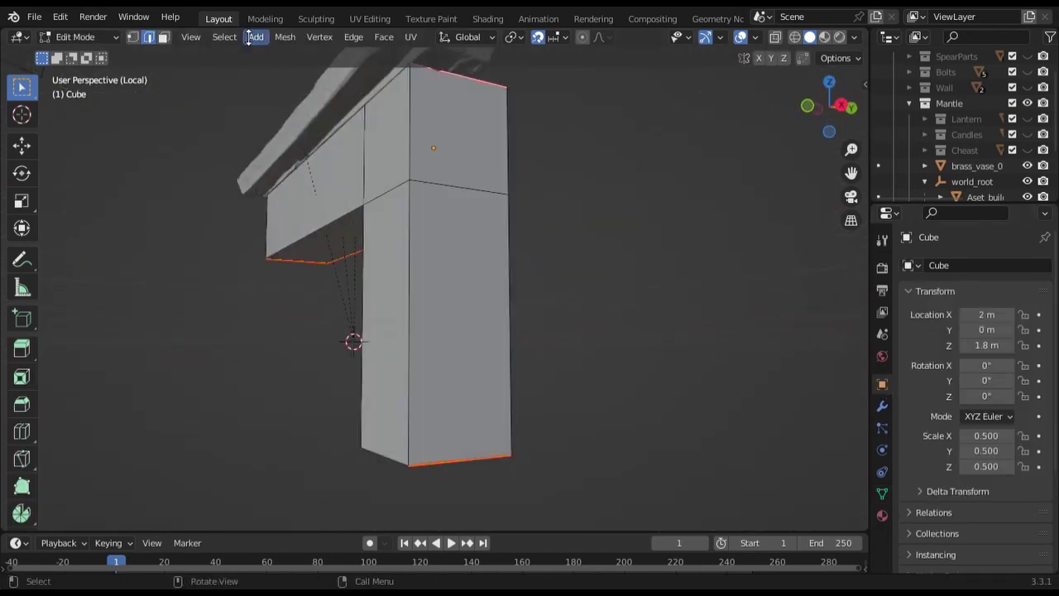
pyautogui.press('a')
pyautogui.press('u')
pyautogui.click(302, 48)
# Step: In UV Editing, mark a bracket edge as a seam and unwrap all faces again
pyautogui.click(373, 19)
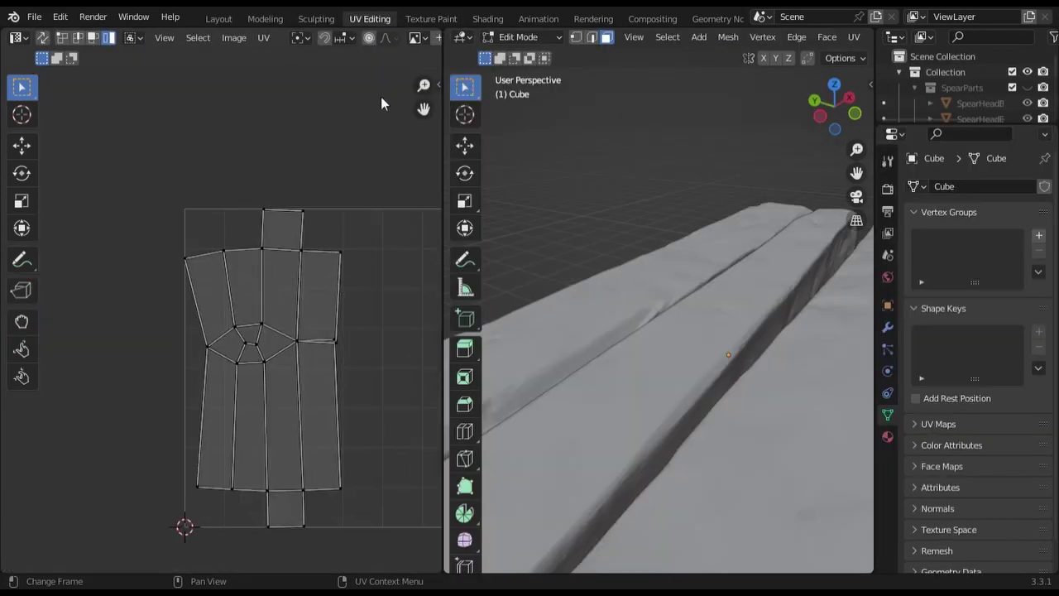
pyautogui.scroll(-5, 565, 265)
pyautogui.moveTo(565, 265)
pyautogui.mouseDown(button='middle')
pyautogui.moveTo(750, 183)
pyautogui.moveTo(833, 310)
pyautogui.moveTo(737, 304)
pyautogui.mouseUp(button='middle')
pyautogui.press('2')
pyautogui.click(734, 286)
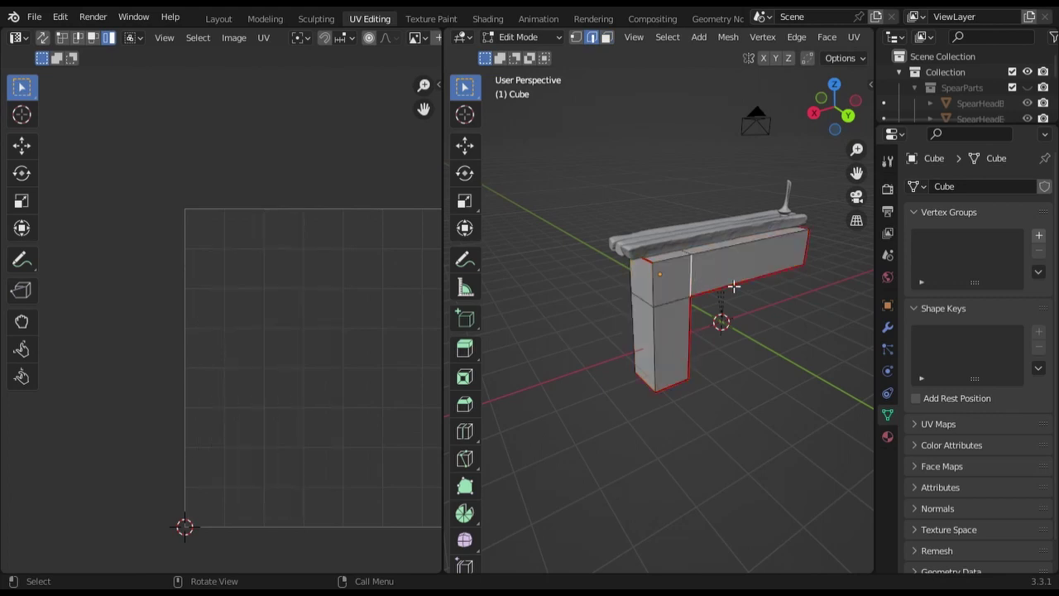
pyautogui.press('u')
pyautogui.click(603, 436)
pyautogui.press('3')
pyautogui.press('a')
pyautogui.press('u')
pyautogui.click(534, 55)
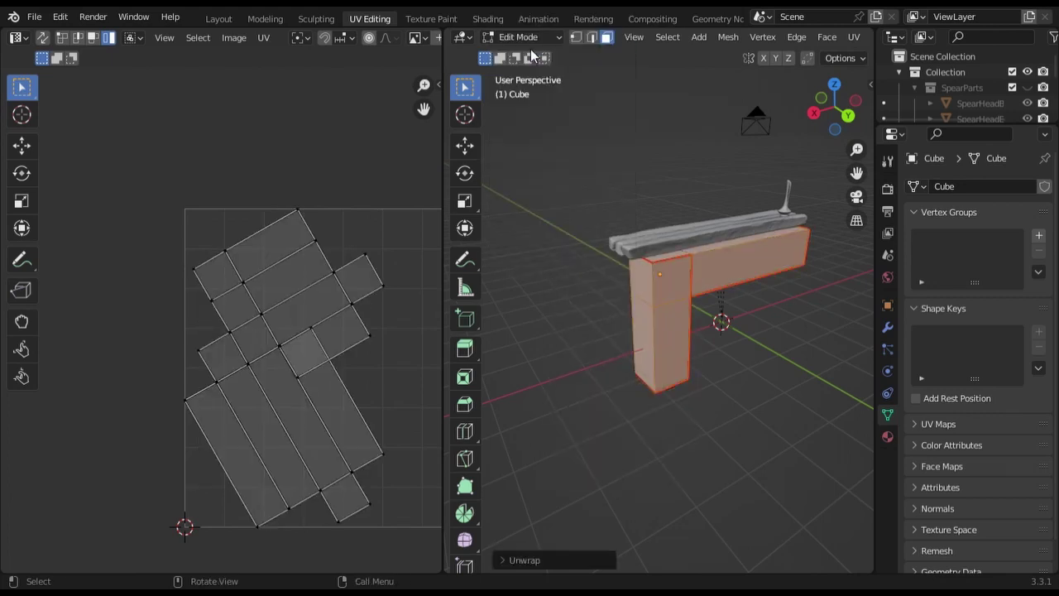
pyautogui.click(219, 18)
# Step: Move the bracket -0.2 m along Y and scale it to 0.8 on Y
pyautogui.moveTo(273, 149)
pyautogui.mouseDown(button='middle')
pyautogui.moveTo(359, 231)
pyautogui.moveTo(583, 238)
pyautogui.mouseUp(button='middle')
pyautogui.click(838, 106)
pyautogui.scroll(2, 606, 246)
pyautogui.write('gy-.2')
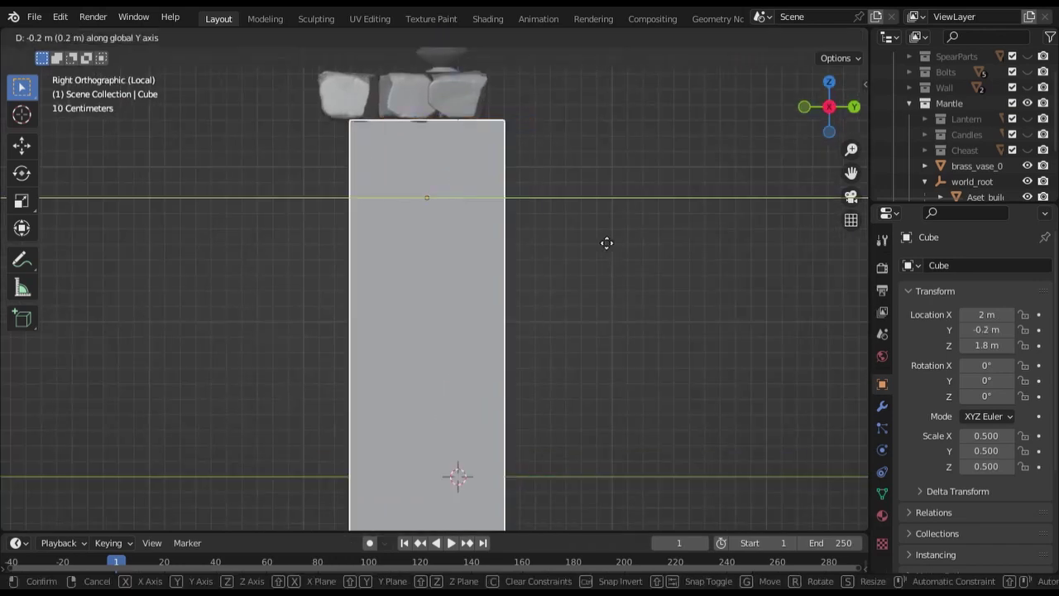
pyautogui.press('Return')
pyautogui.press('s')
pyautogui.press('y')
pyautogui.press('Return')
pyautogui.moveTo(631, 309)
pyautogui.mouseDown(button='middle')
pyautogui.moveTo(585, 289)
pyautogui.moveTo(570, 266)
pyautogui.moveTo(589, 285)
pyautogui.mouseUp(button='middle')
pyautogui.scroll(-3, 585, 289)
# Step: Apply the bracket's new scale and UV-unwrap its mesh again
pyautogui.hotkey('ctrl', 'a')
pyautogui.click(568, 266)
pyautogui.press('Tab')
pyautogui.press('u')
pyautogui.click(361, 141)
pyautogui.press('Tab')
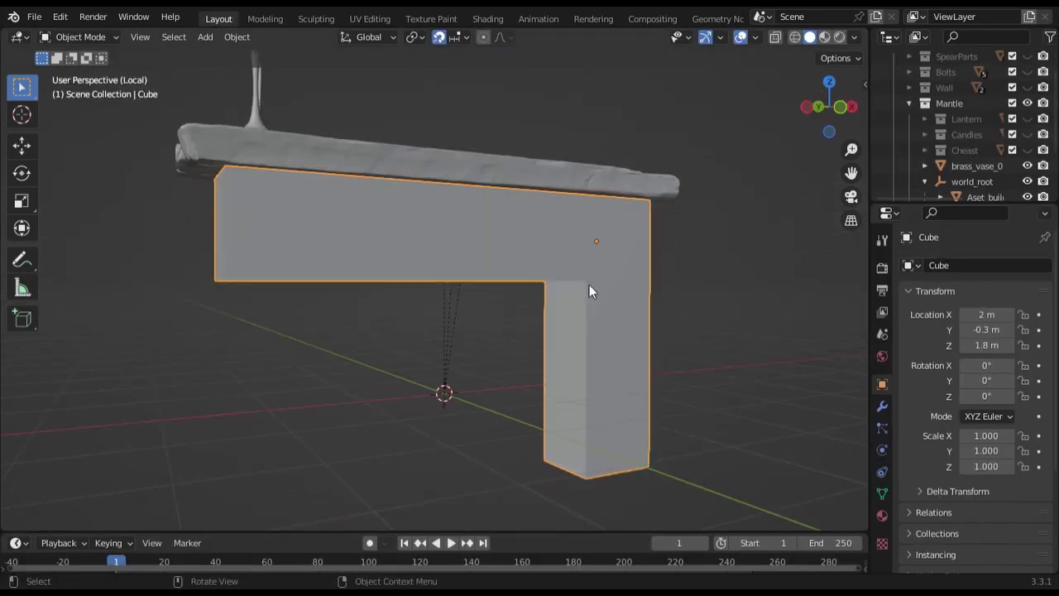
# Step: Save the scene as SpearRetired.blend and hide the mantle plank
pyautogui.click(34, 16)
pyautogui.click(68, 116)
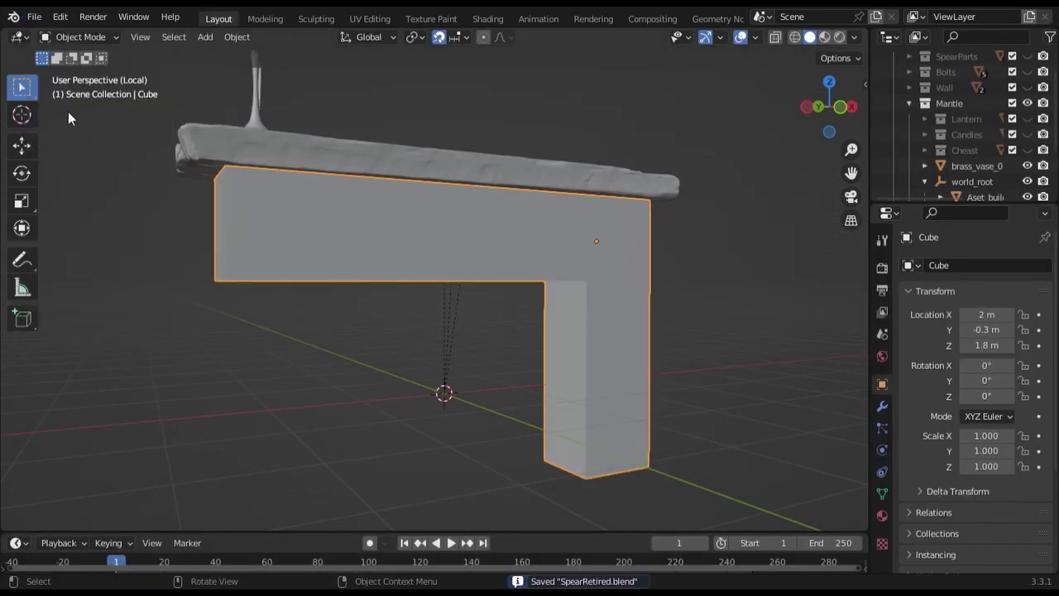
pyautogui.moveTo(1028, 165); pyautogui.dragTo(1031, 188)
pyautogui.click(1028, 181)
# Step: In the Shading workspace, assign the existing Wall1 material to the bracket
pyautogui.click(488, 18)
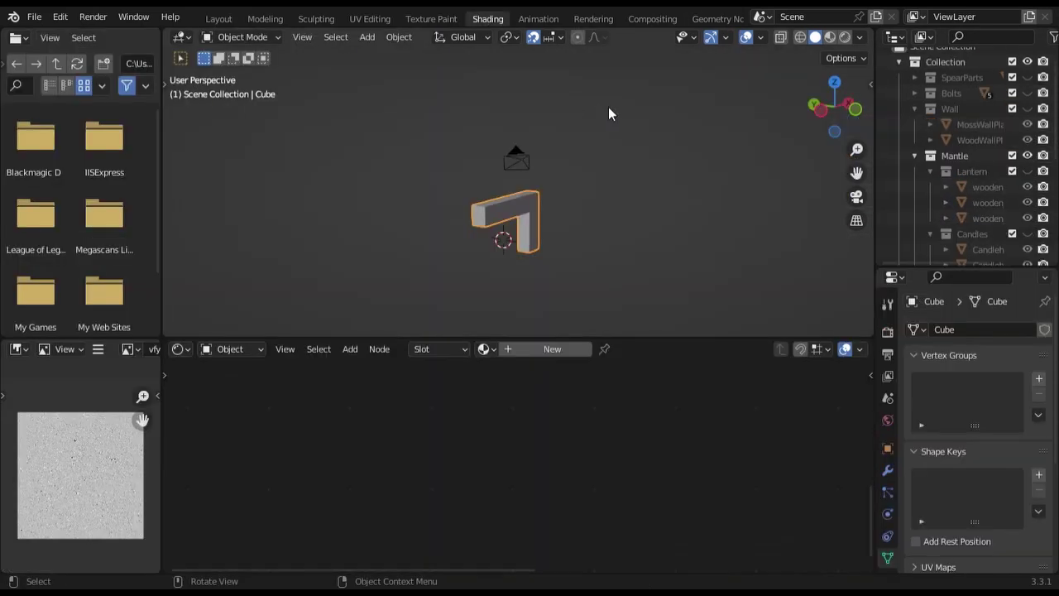
pyautogui.moveTo(506, 275); pyautogui.dragTo(497, 271, button='middle')
pyautogui.scroll(7, 494, 269)
pyautogui.click(485, 349)
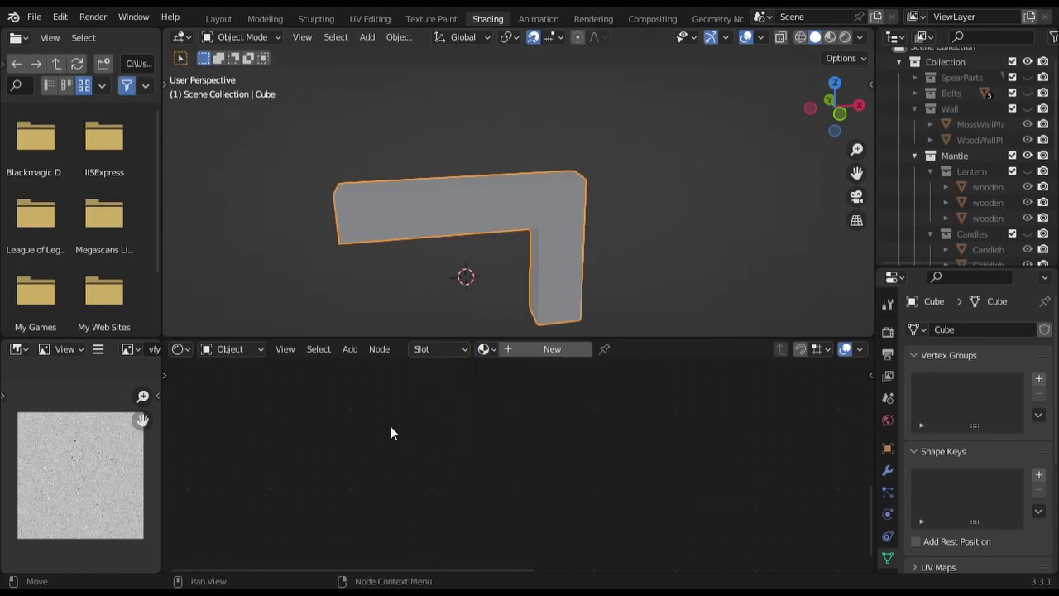
pyautogui.click(485, 350)
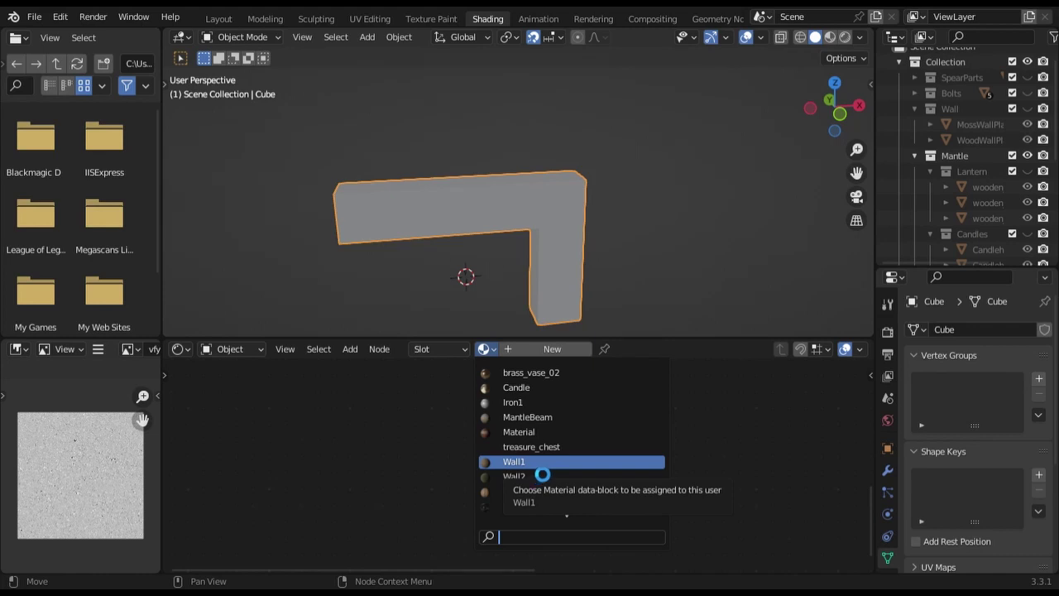
pyautogui.click(530, 461)
pyautogui.write('StoneSlate')
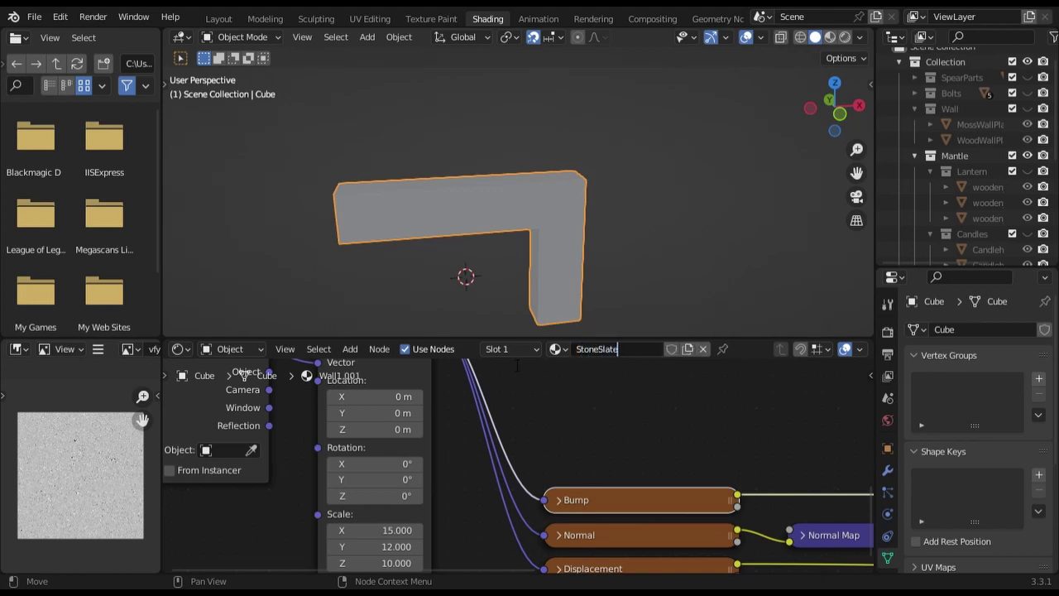
# Step: Confirm the StoneSlate name, then relink the Base Color image and set it to Non-Color
pyautogui.press('Return')
pyautogui.press('Home')
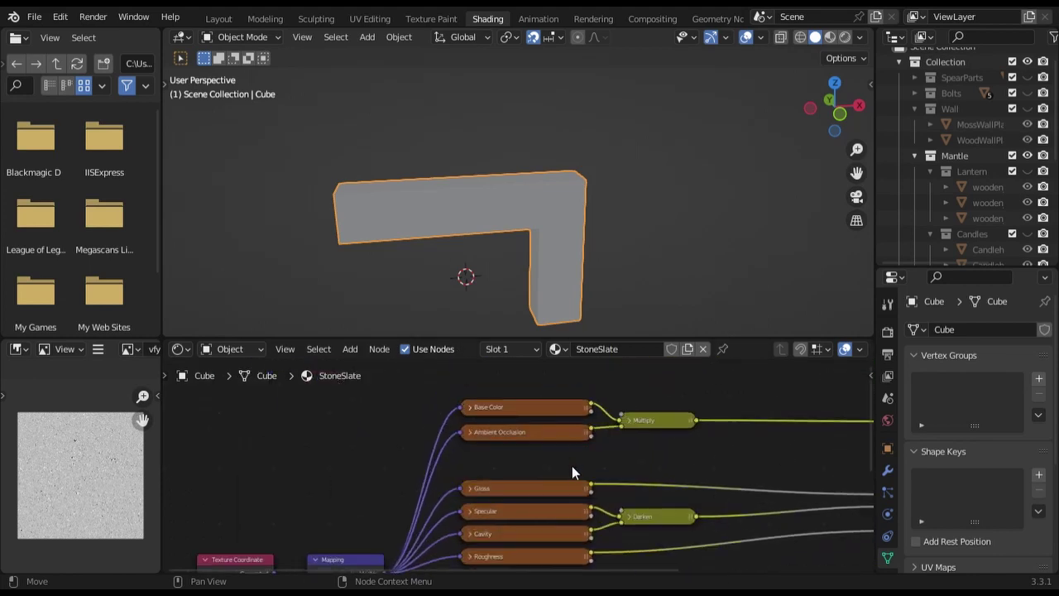
pyautogui.press('h')
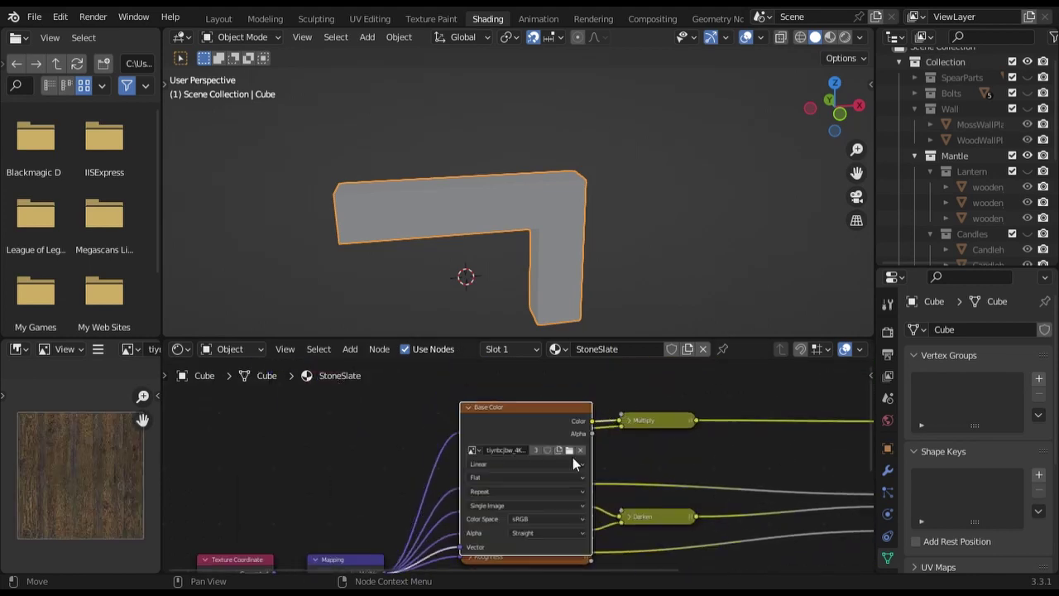
pyautogui.click(568, 451)
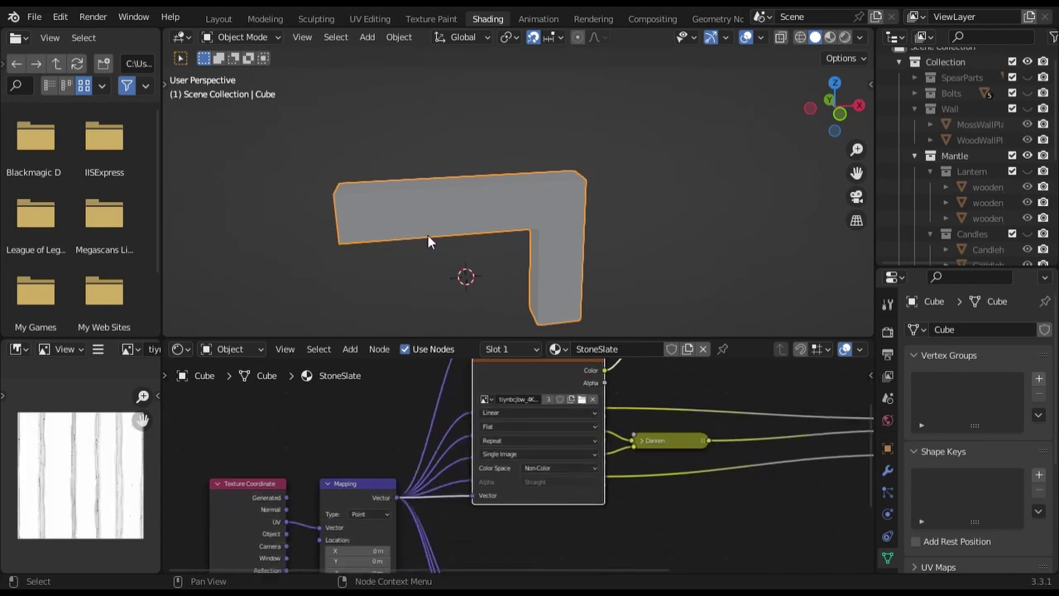
pyautogui.click(538, 468)
pyautogui.click(542, 392)
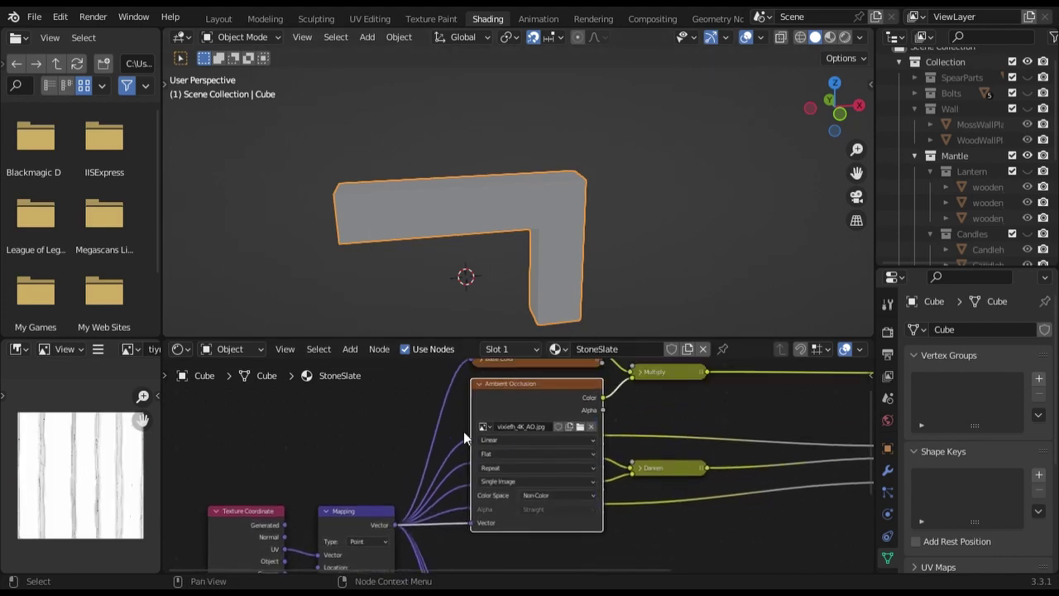
pyautogui.click(480, 441)
# Step: Relink the Gloss image as Non-Color and load the matching Specular texture
pyautogui.click(481, 440)
pyautogui.click(573, 413)
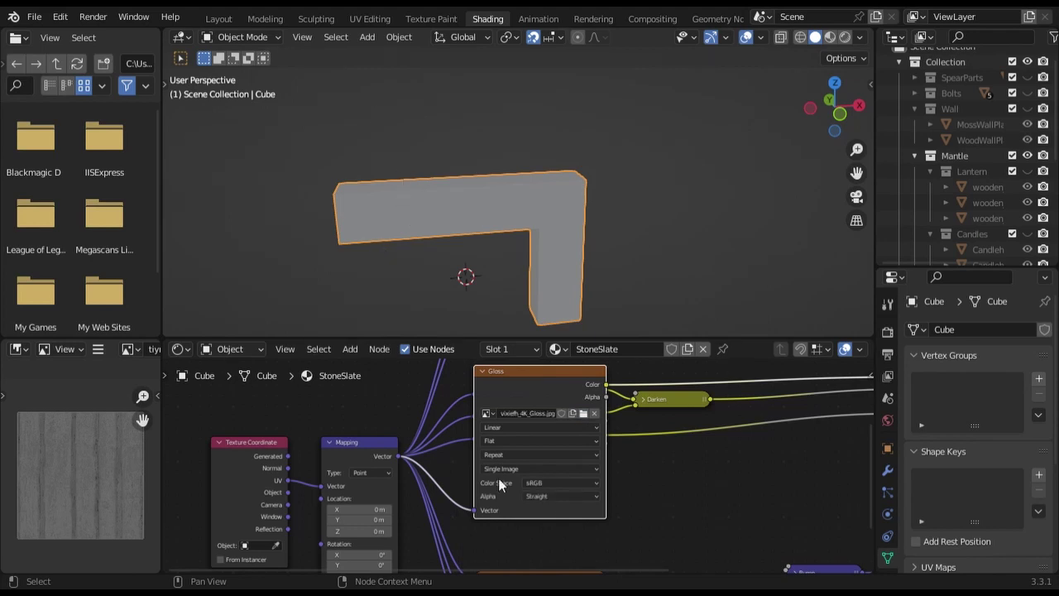
pyautogui.click(562, 482)
pyautogui.click(558, 410)
pyautogui.click(482, 371)
pyautogui.click(482, 393)
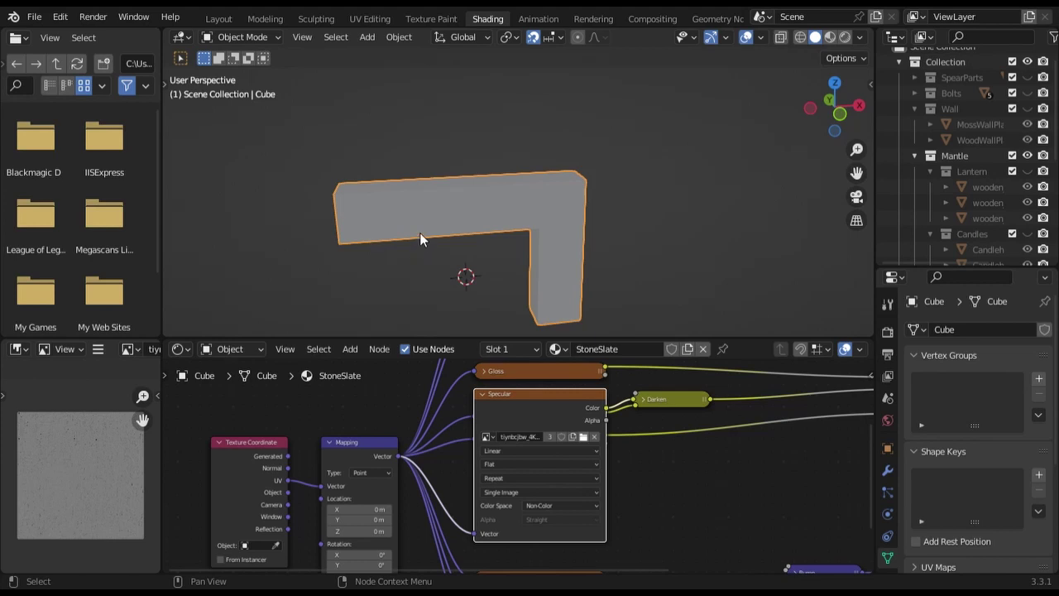
pyautogui.click(486, 437)
pyautogui.click(556, 433)
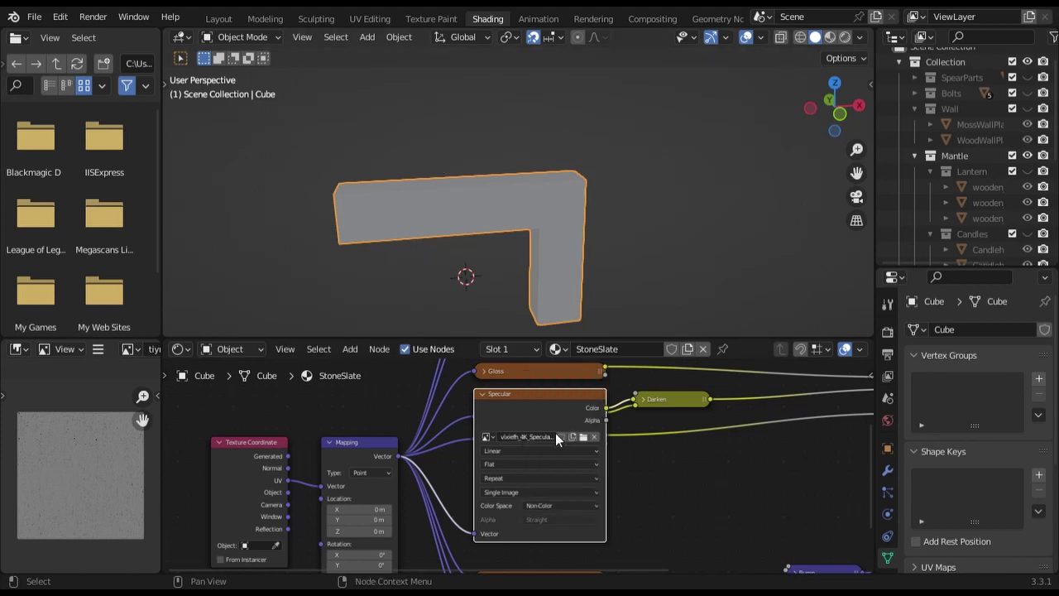
pyautogui.click(485, 394)
# Step: Set the Cavity and Roughness image maps to Non-Color
pyautogui.click(484, 419)
pyautogui.scroll(-1, 568, 423)
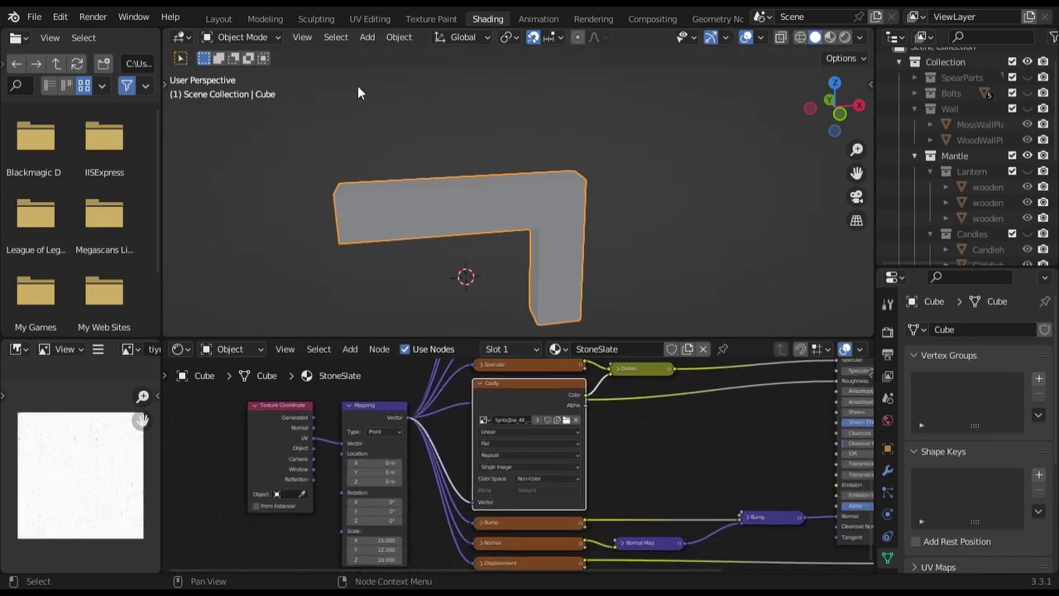
pyautogui.click(546, 479)
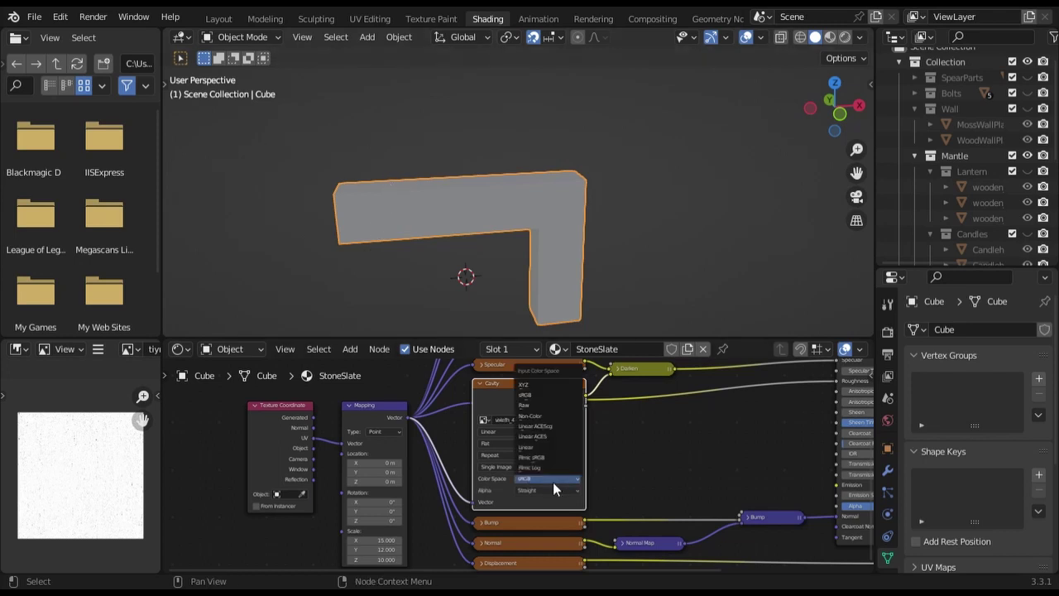
pyautogui.click(480, 383)
pyautogui.click(480, 402)
pyautogui.keyDown('shift'); pyautogui.scroll(-2, 567, 395); pyautogui.keyUp('shift')
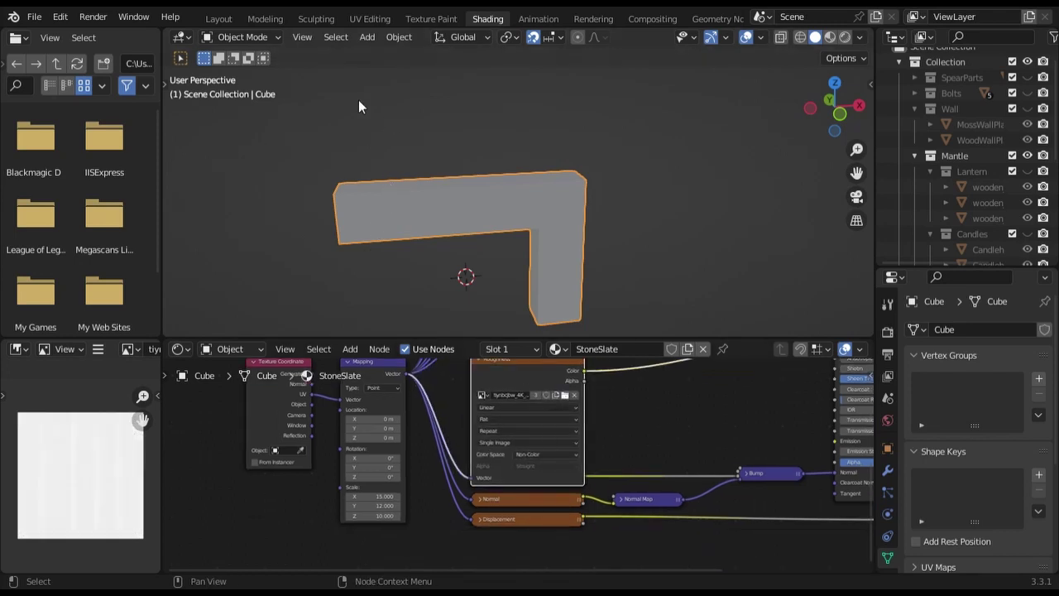
pyautogui.click(546, 454)
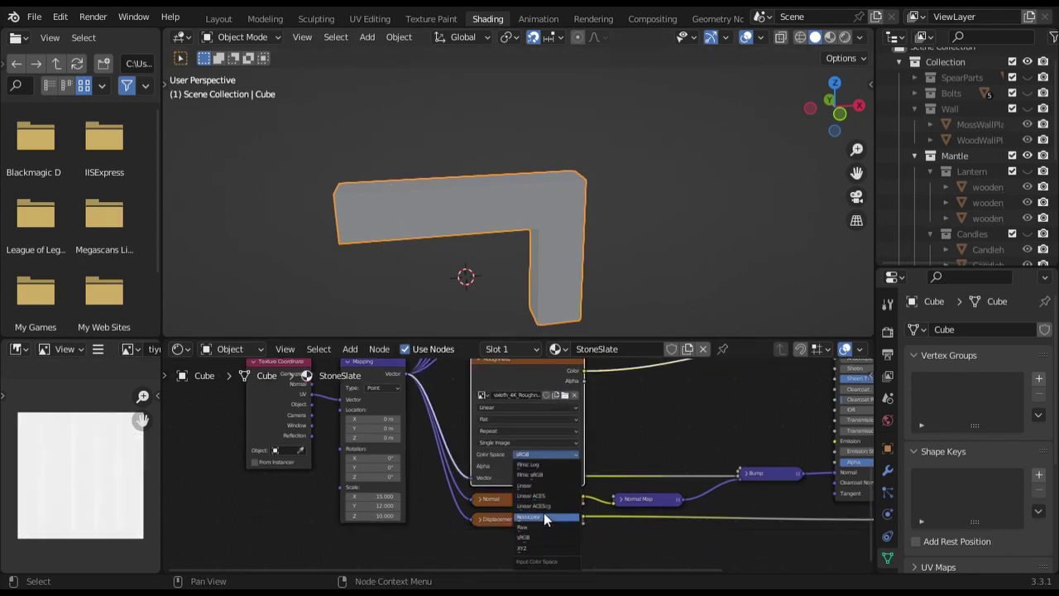
pyautogui.click(544, 517)
# Step: Set the Bump and Normal image maps to Non-Color
pyautogui.keyDown('shift'); pyautogui.scroll(1, 478, 392); pyautogui.keyUp('shift')
pyautogui.click(478, 393)
pyautogui.keyDown('shift'); pyautogui.scroll(-3, 627, 425); pyautogui.keyUp('shift')
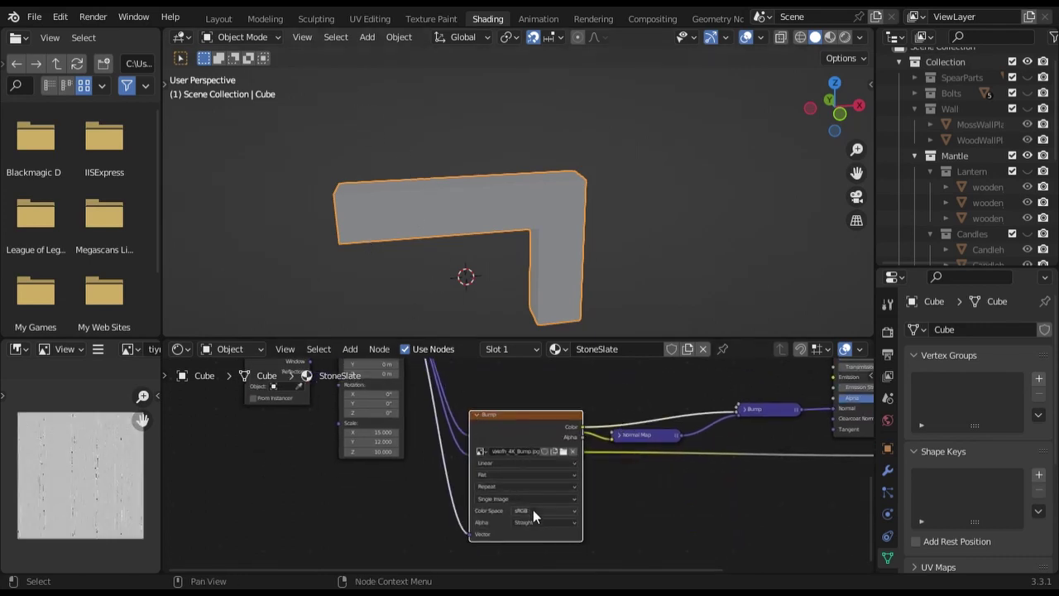
pyautogui.click(533, 510)
pyautogui.click(533, 485)
pyautogui.press('h')
pyautogui.click(478, 436)
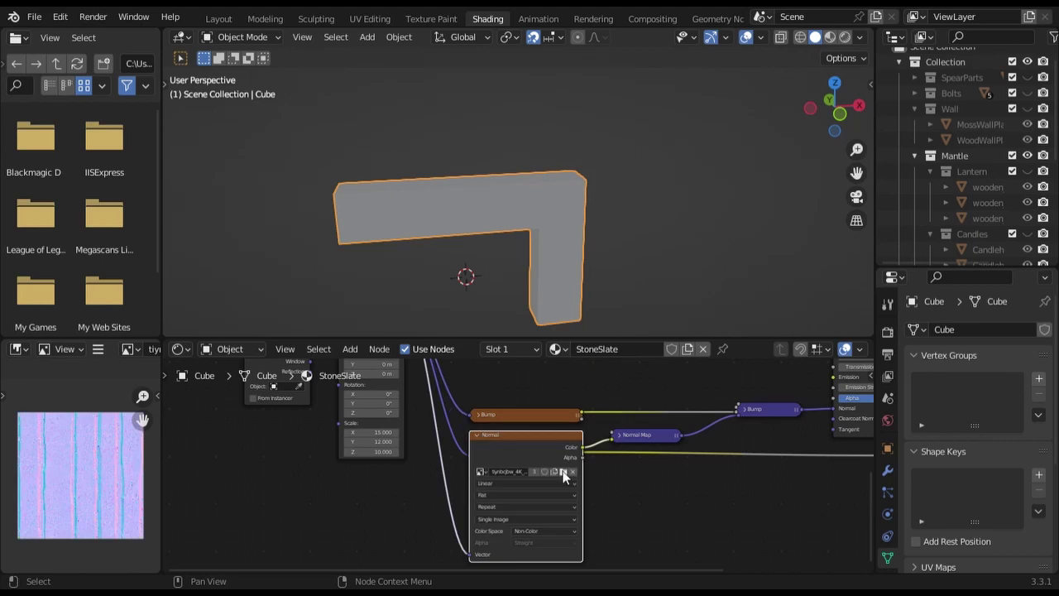
pyautogui.click(544, 531)
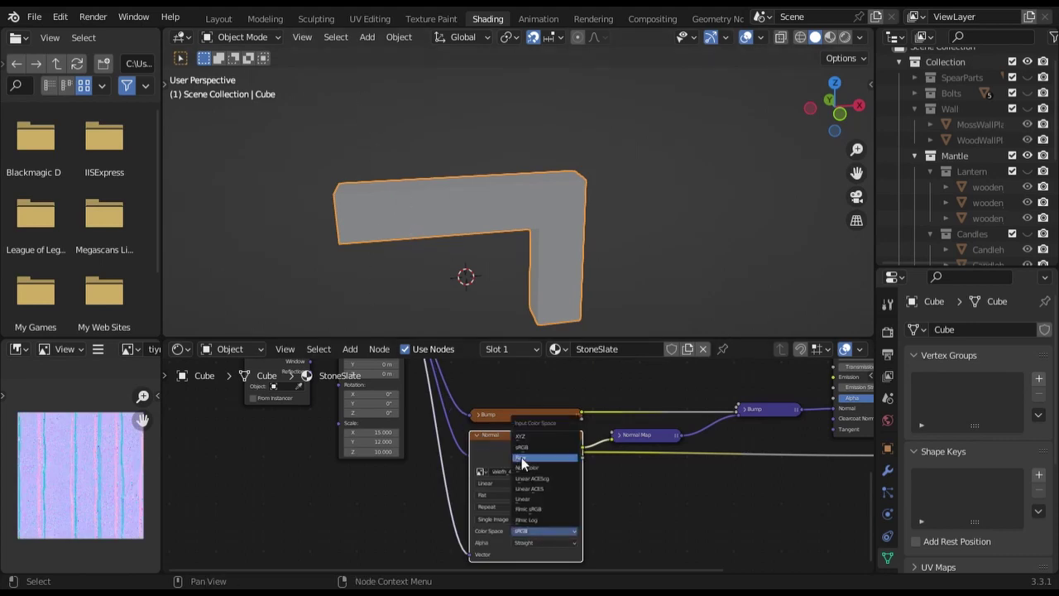
pyautogui.click(538, 531)
pyautogui.click(475, 434)
# Step: Review the Displacement image node, frame the whole node tree, and return to Layout
pyautogui.click(474, 455)
pyautogui.moveTo(601, 495); pyautogui.dragTo(590, 452, button='middle')
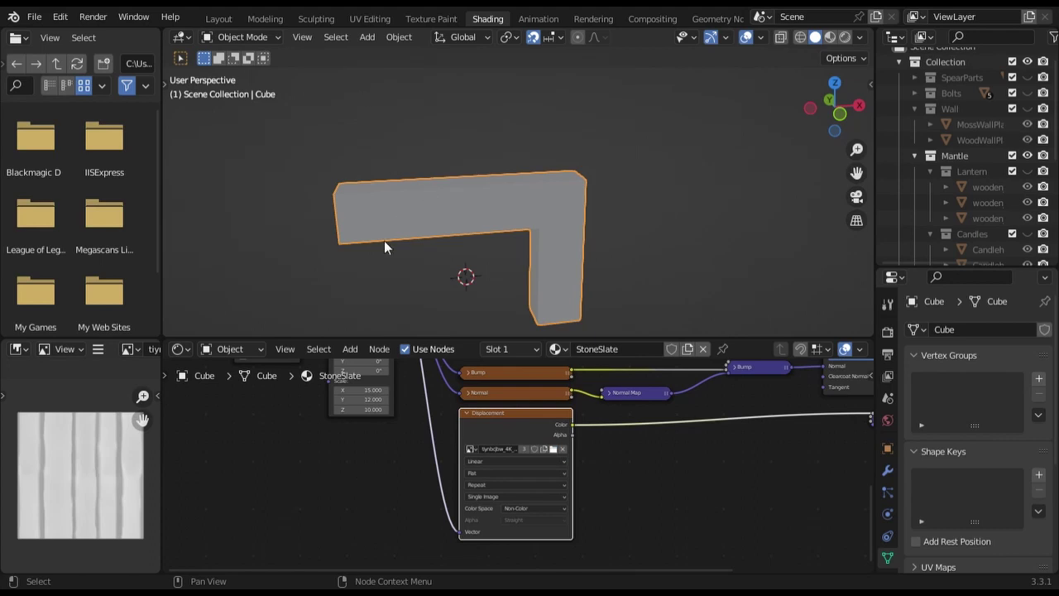
pyautogui.click(466, 414)
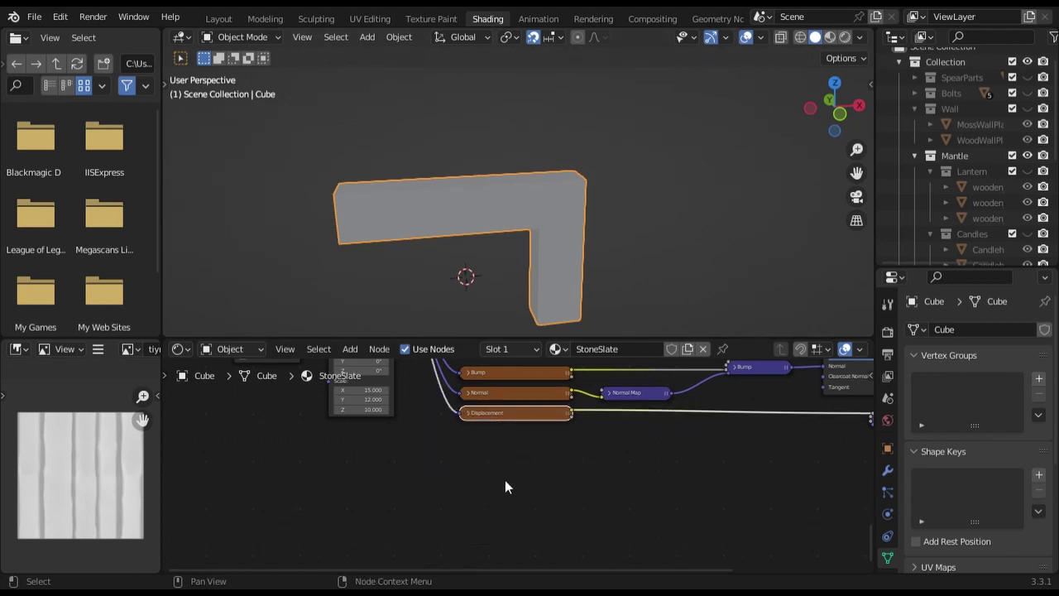
pyautogui.press('Home')
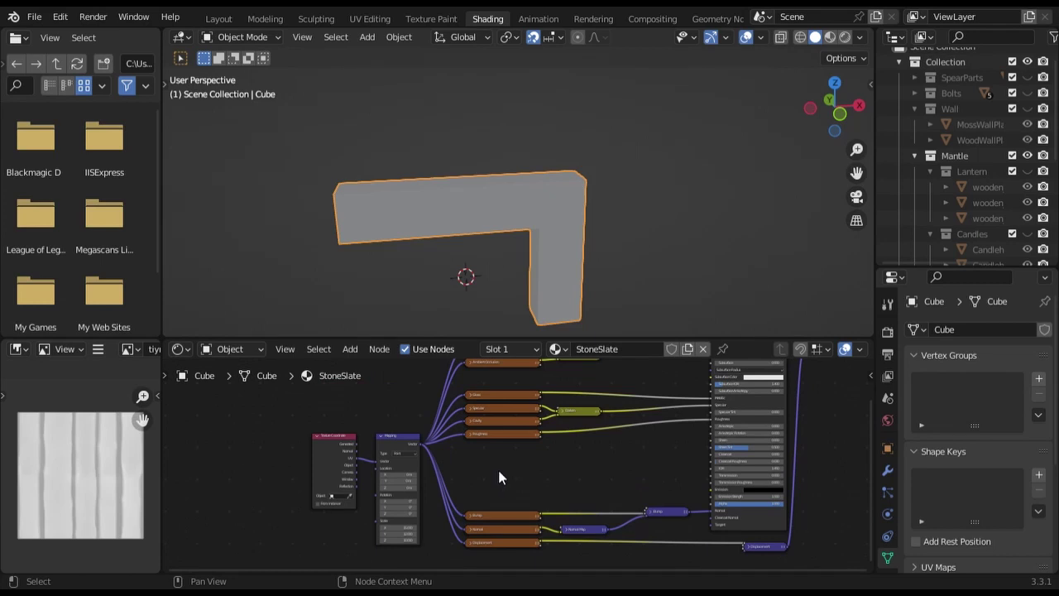
pyautogui.click(219, 18)
# Step: Save the project, clear the selection, and switch to rendered shading
pyautogui.click(34, 17)
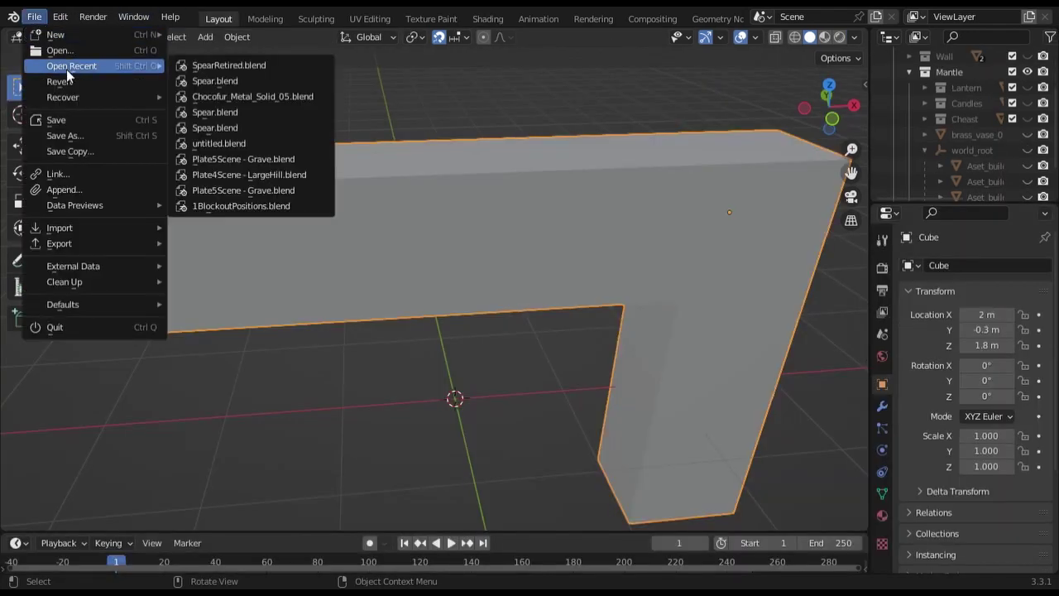
pyautogui.click(56, 120)
pyautogui.click(610, 88)
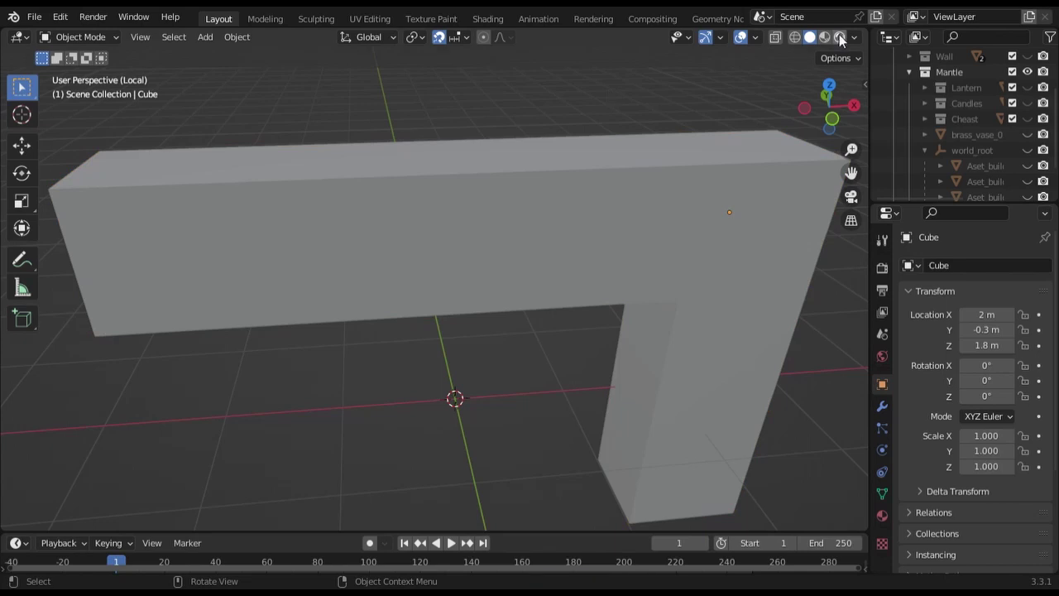
pyautogui.press('z')
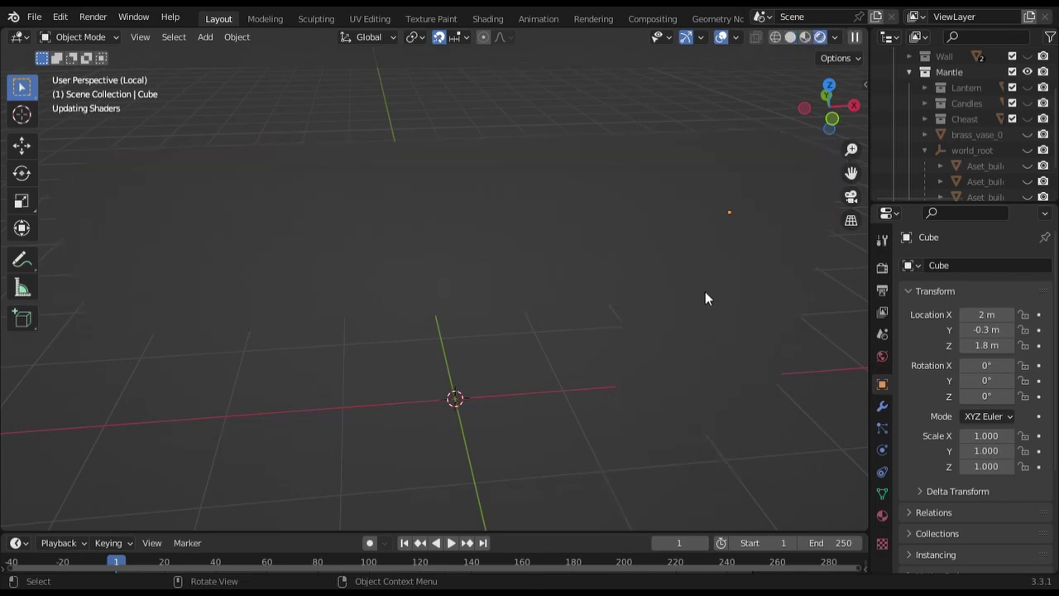
# Step: Add an adaptive Simple subdivision modifier to the bracket
pyautogui.click(883, 407)
pyautogui.click(921, 265)
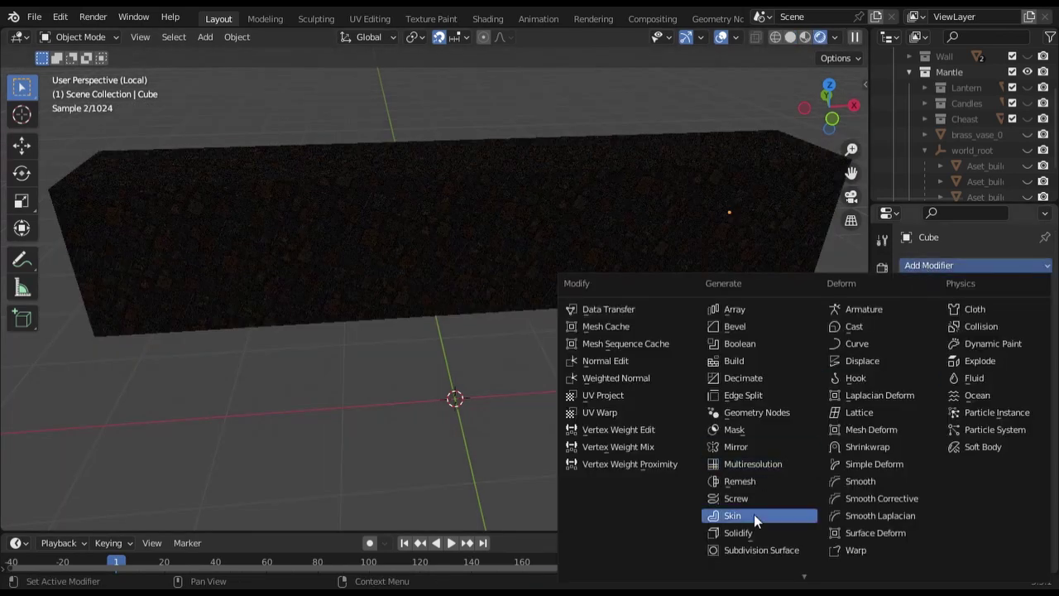
pyautogui.click(754, 514)
pyautogui.click(964, 334)
pyautogui.click(1011, 315)
pyautogui.scroll(3, 600, 312)
pyautogui.moveTo(601, 311); pyautogui.dragTo(671, 289, button='middle')
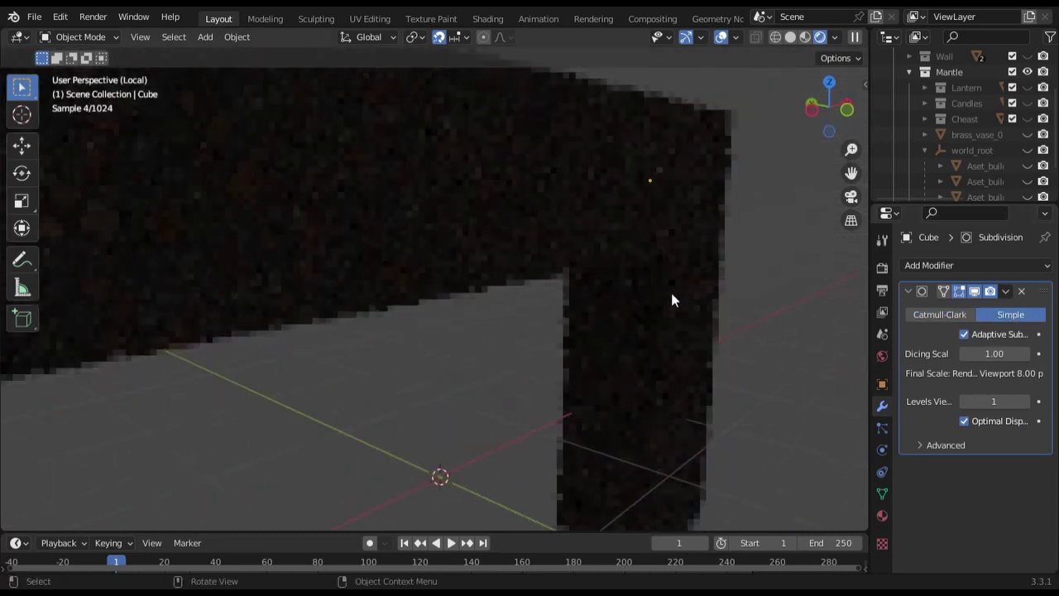
# Step: Set StoneSlate's displacement scale to 20 in the material settings
pyautogui.click(882, 516)
pyautogui.scroll(-10, 925, 478)
pyautogui.click(941, 495)
pyautogui.scroll(-3, 942, 494)
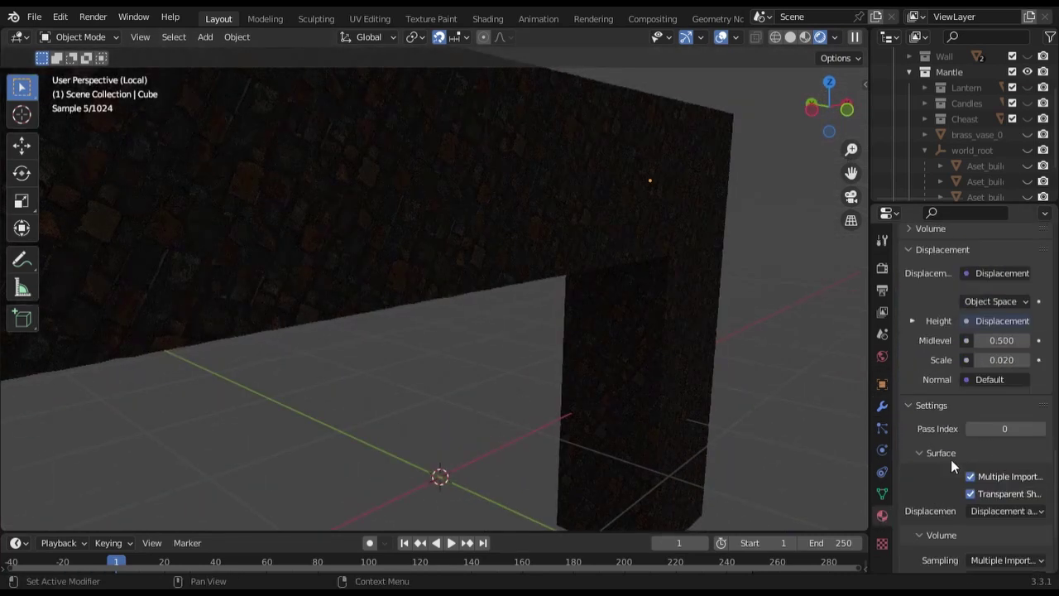
pyautogui.click(910, 405)
pyautogui.scroll(3, 909, 435)
pyautogui.click(999, 485)
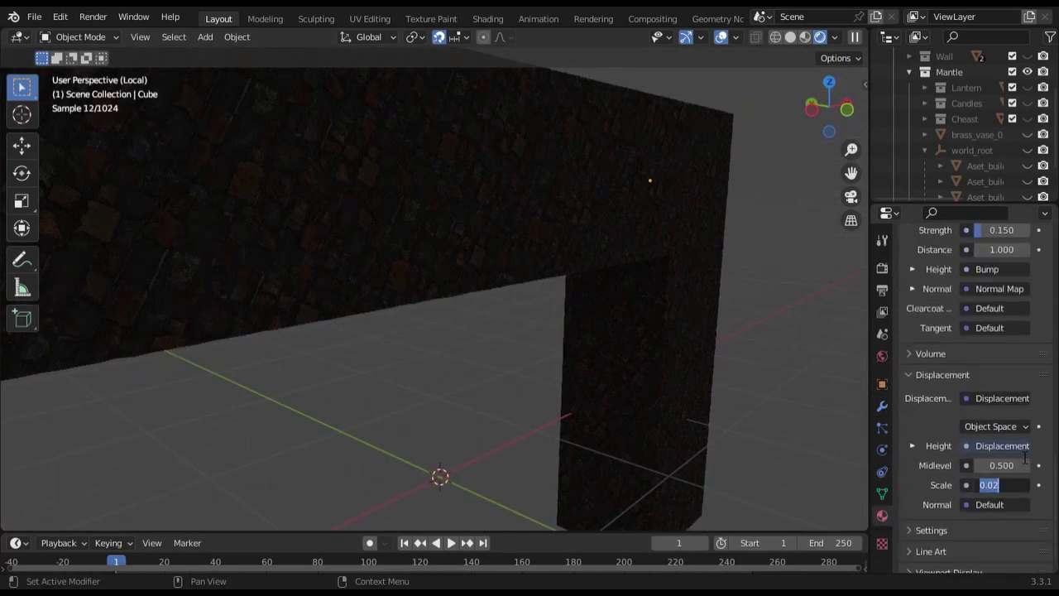
pyautogui.write('20')
pyautogui.press('Return')
# Step: Lower the displacement scale to 0.2 and view the wall in Material Preview shading
pyautogui.click(1003, 485)
pyautogui.write('0.2')
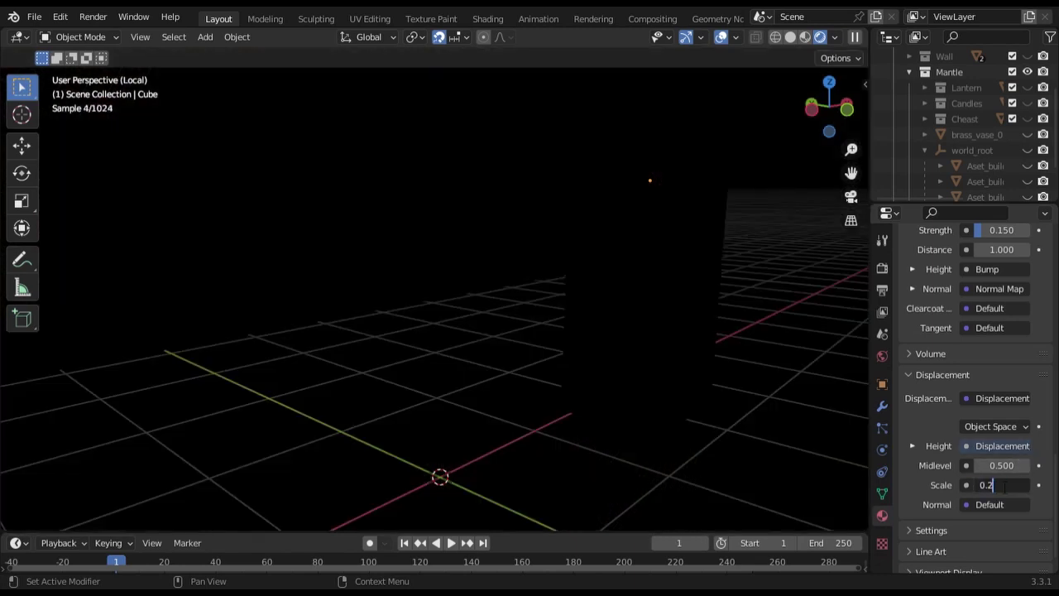
pyautogui.press('Return')
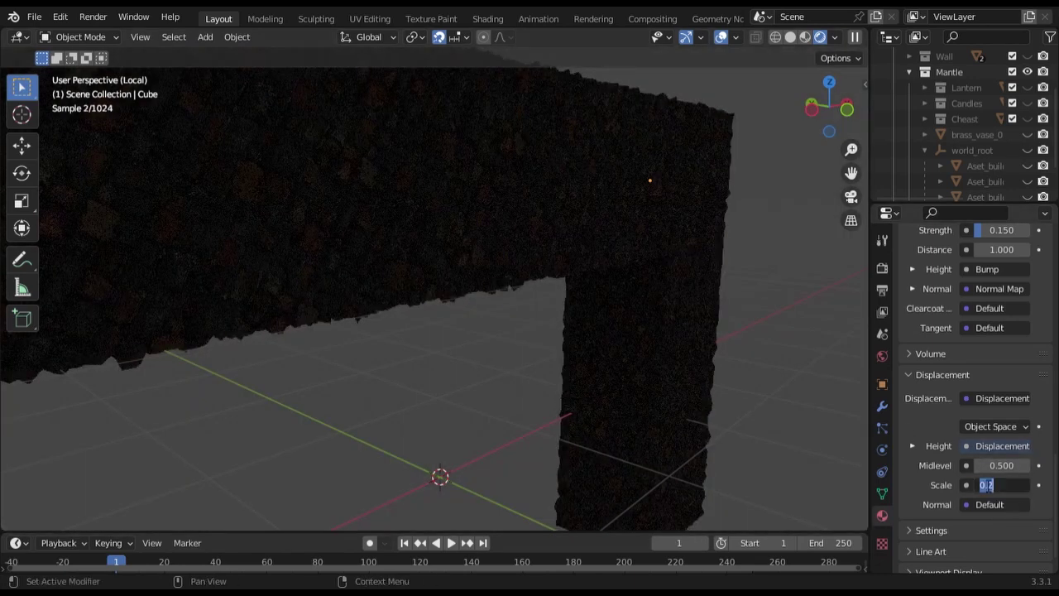
pyautogui.click(806, 36)
pyautogui.moveTo(637, 239); pyautogui.dragTo(540, 222, button='middle')
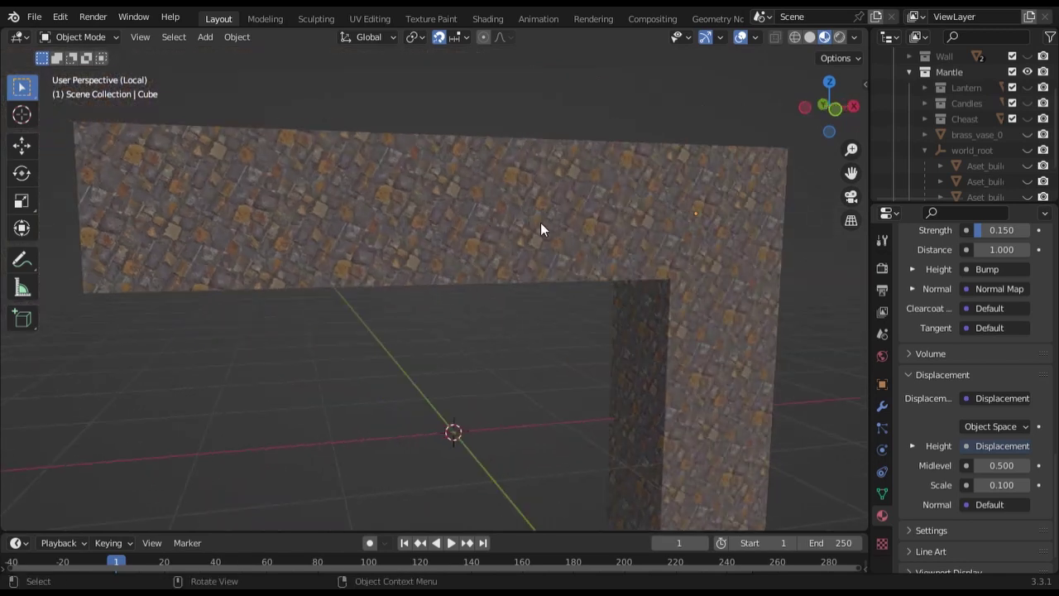
# Step: Show the selected bracket in UV Editing with material preview and select all its UVs
pyautogui.click(383, 214)
pyautogui.click(371, 18)
pyautogui.press('z')
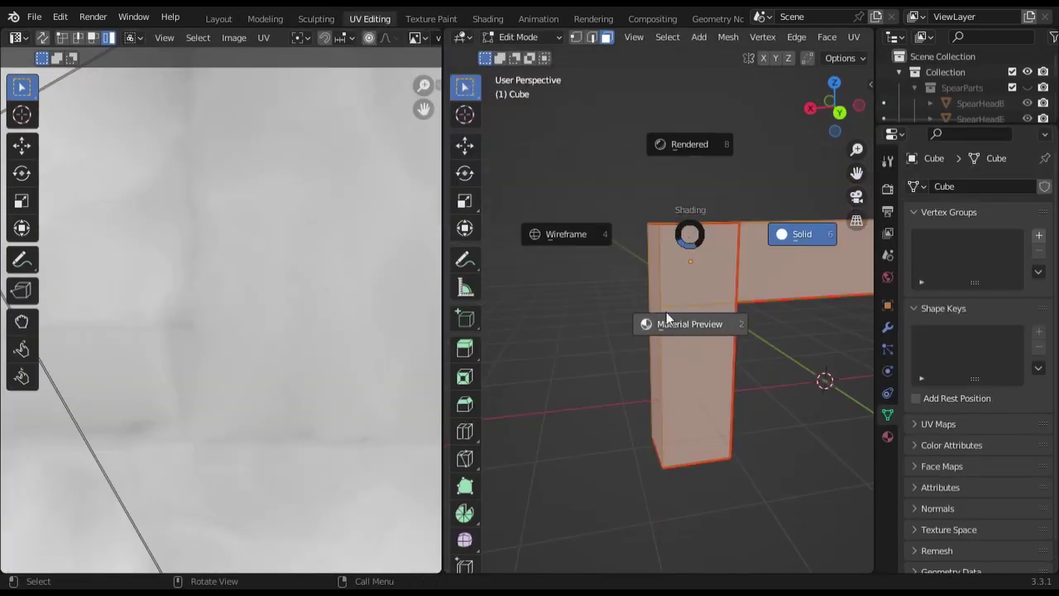
pyautogui.click(666, 312)
pyautogui.press('a')
pyautogui.scroll(3, 640, 302)
pyautogui.scroll(-3, 239, 197)
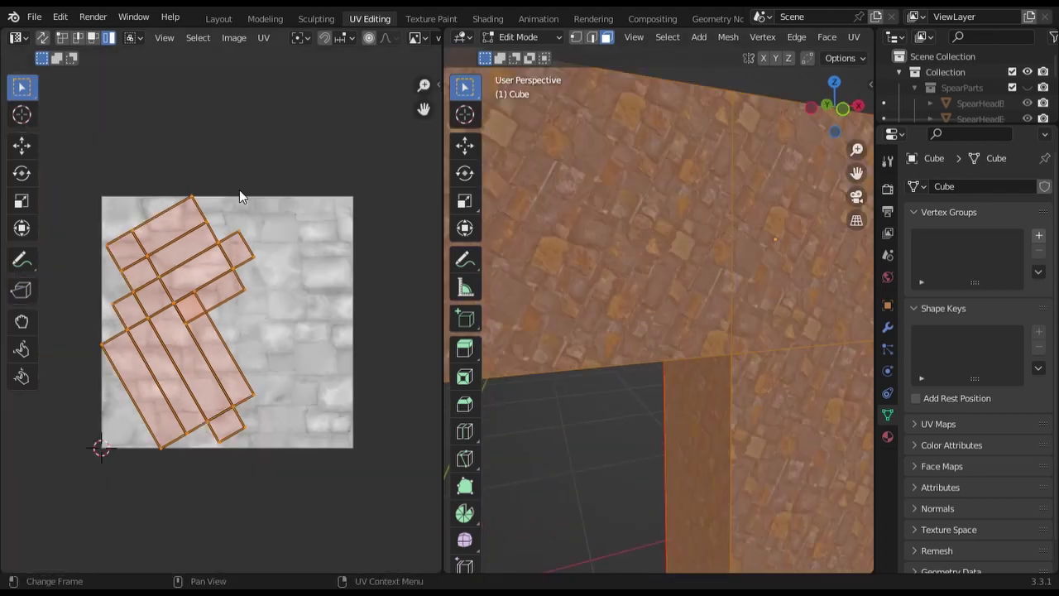
pyautogui.scroll(3, 240, 196)
# Step: Rotate the bracket's UV islands and move them to a new position
pyautogui.press('r')
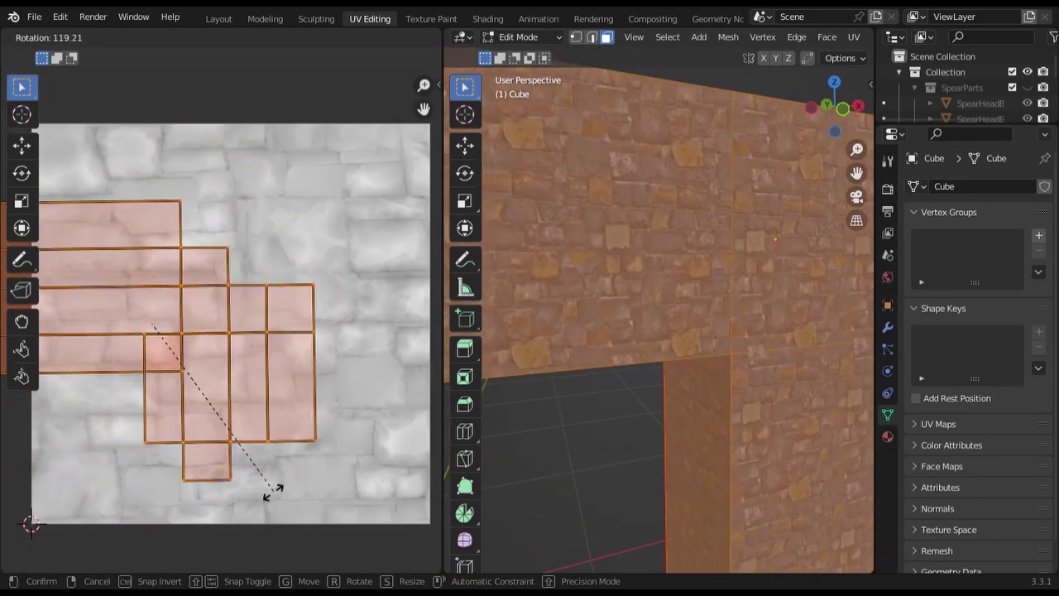
pyautogui.click(271, 492)
pyautogui.press('g')
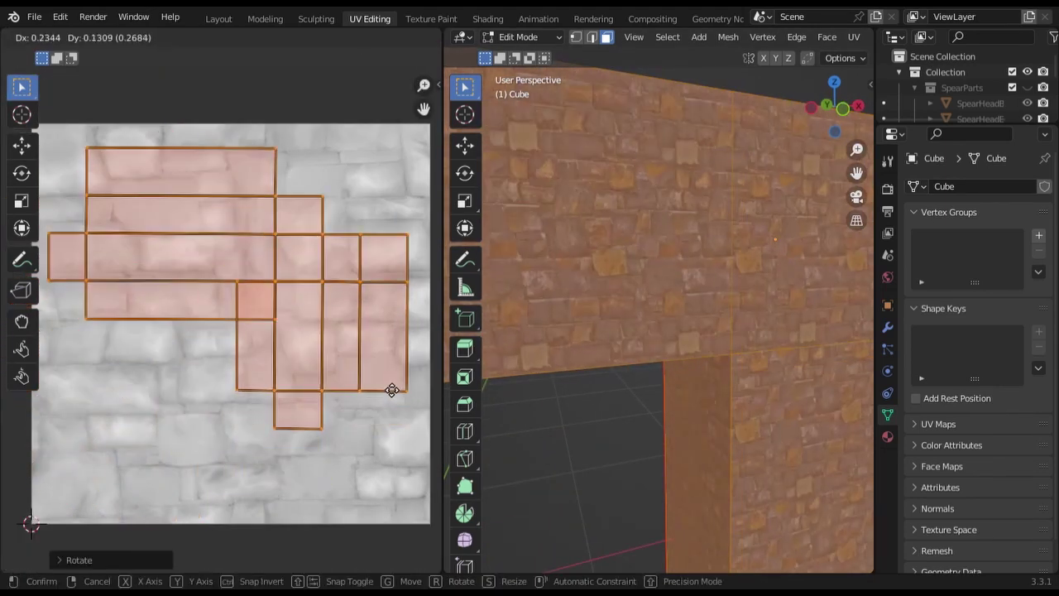
pyautogui.click(336, 352)
pyautogui.scroll(3, 336, 352)
pyautogui.scroll(-1, 343, 317)
# Step: Shift the islands upward and rotate them again so the stone courses run level
pyautogui.press('g')
pyautogui.click(365, 332)
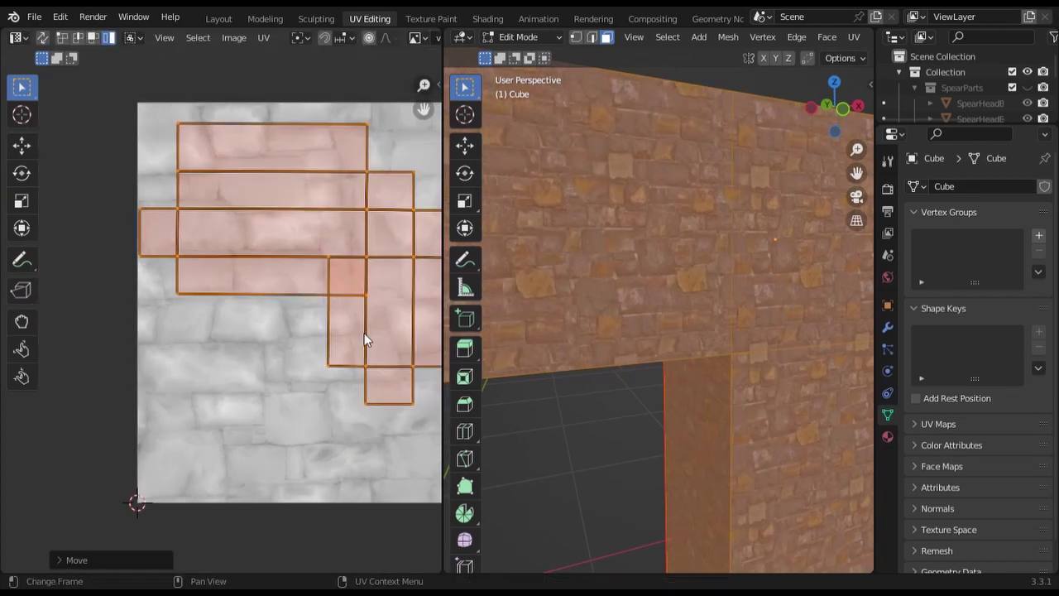
pyautogui.press('g')
pyautogui.press('y')
pyautogui.click(366, 322)
pyautogui.press('r')
pyautogui.click(329, 423)
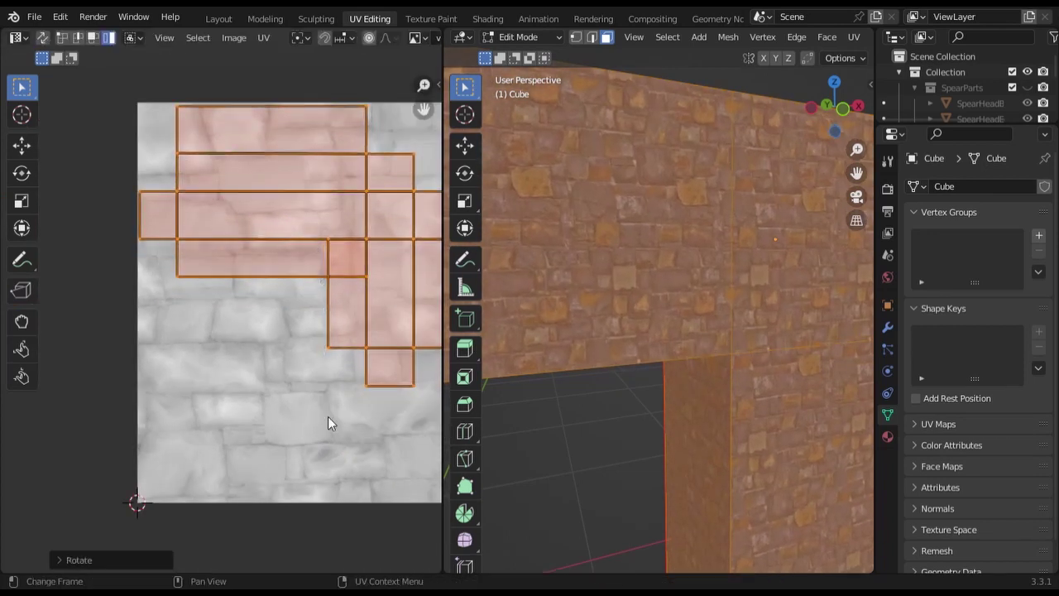
pyautogui.click(218, 19)
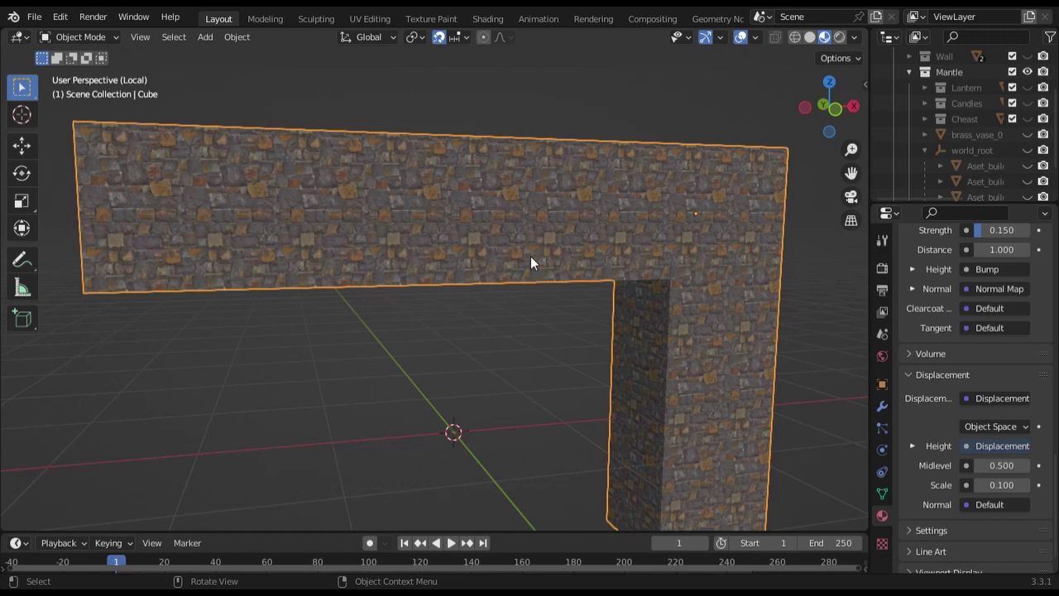
# Step: In the Shading workspace, try Mapping scales of 1, 5 and 7, settling back on 5
pyautogui.click(488, 18)
pyautogui.scroll(2, 498, 227)
pyautogui.scroll(2, 421, 479)
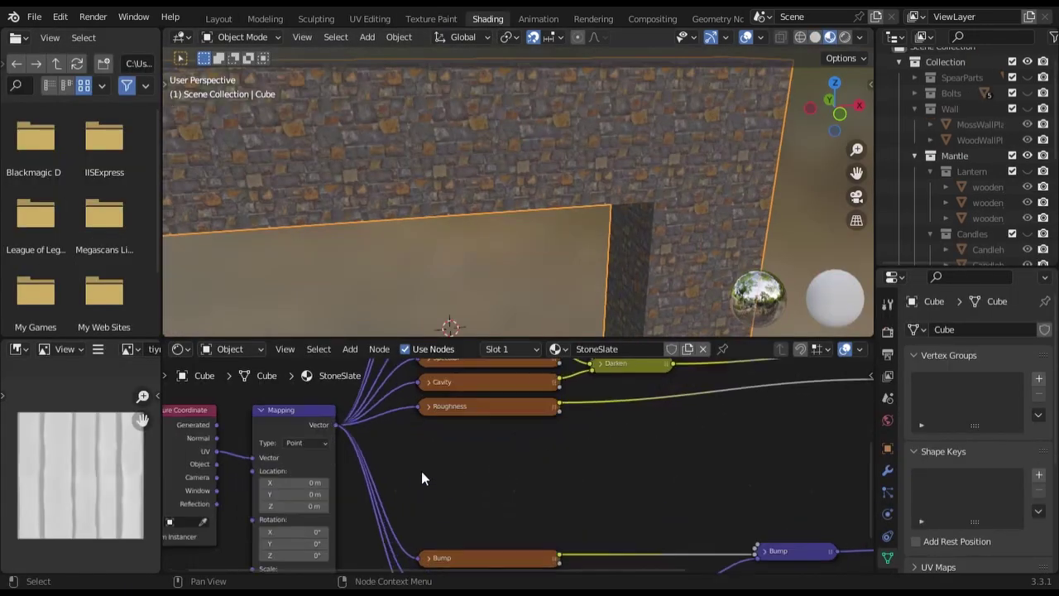
pyautogui.moveTo(422, 478); pyautogui.dragTo(640, 345, button='middle')
pyautogui.write('15.000')
pyautogui.moveTo(485, 448)
pyautogui.mouseDown()
pyautogui.moveTo(484, 474)
pyautogui.moveTo(525, 448)
pyautogui.mouseUp()
pyautogui.press('Return')
pyautogui.write('5')
pyautogui.press('Return')
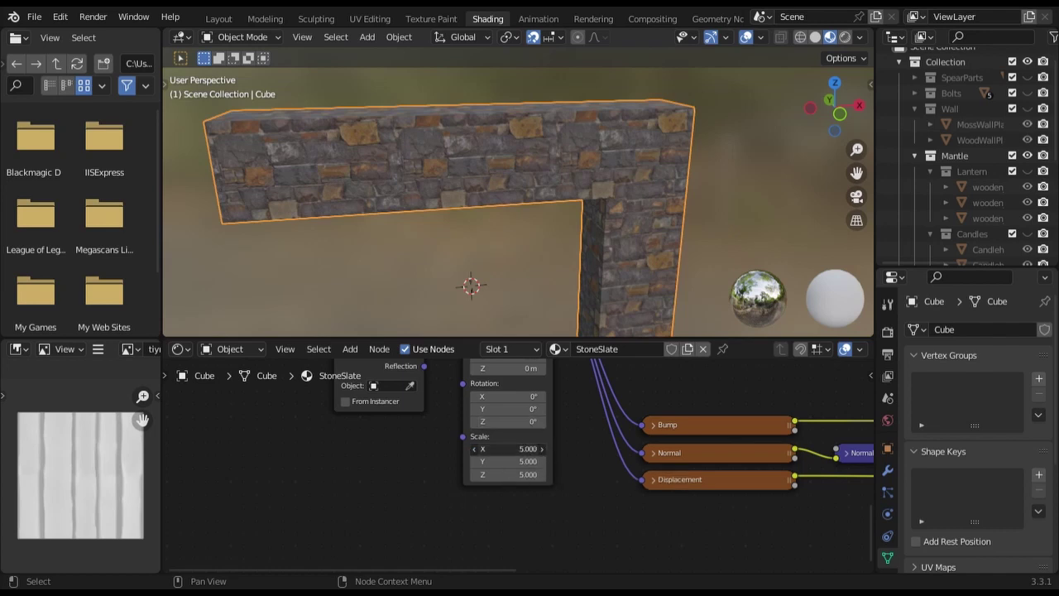
pyautogui.moveTo(525, 448); pyautogui.dragTo(525, 475)
pyautogui.write('7')
pyautogui.press('Return')
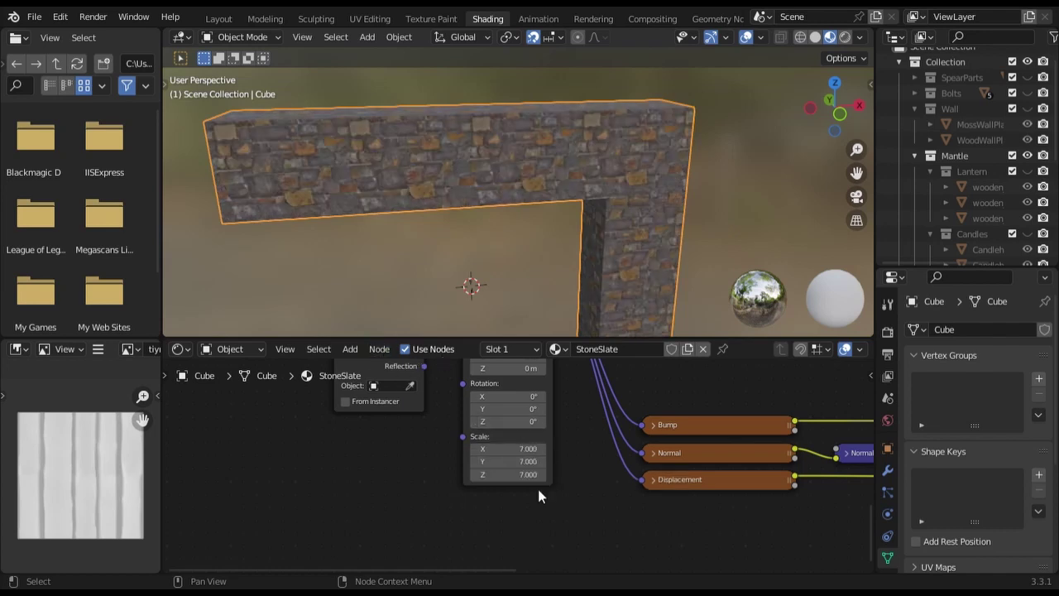
pyautogui.hotkey('ctrl', 'z')
pyautogui.hotkey('ctrl', 'z')
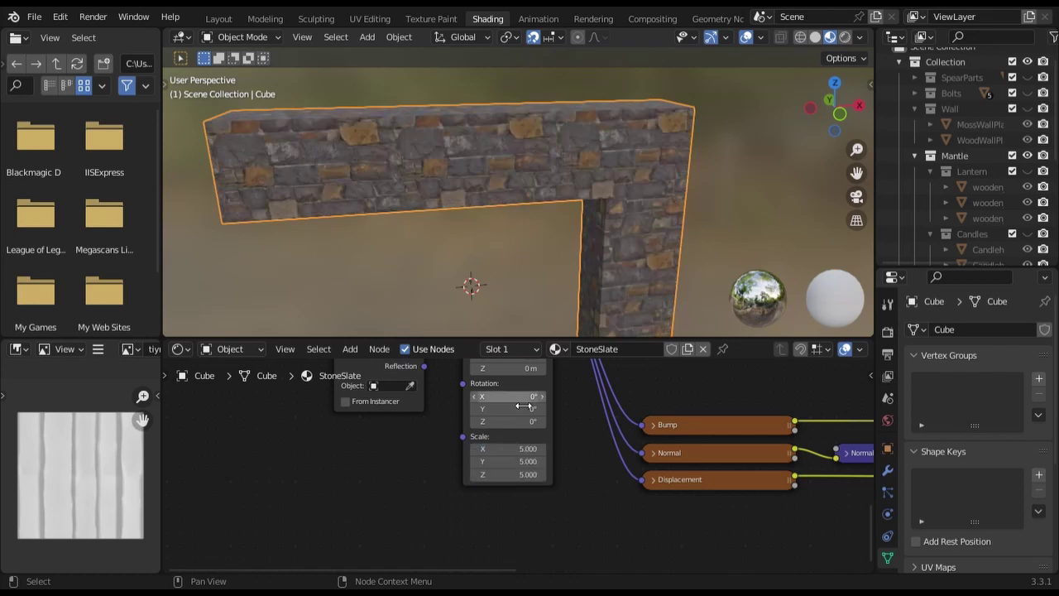
# Step: Collapse Wall, Lantern and Candles, then unhide the world_root beam to see the bracket beneath
pyautogui.scroll(1, 985, 200)
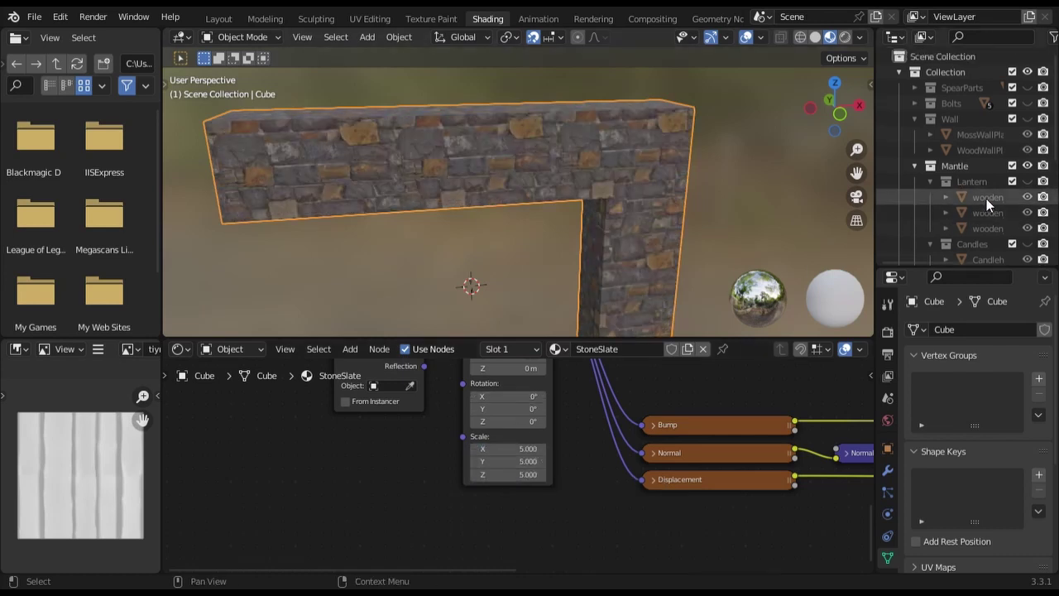
pyautogui.click(914, 119)
pyautogui.click(930, 150)
pyautogui.click(931, 165)
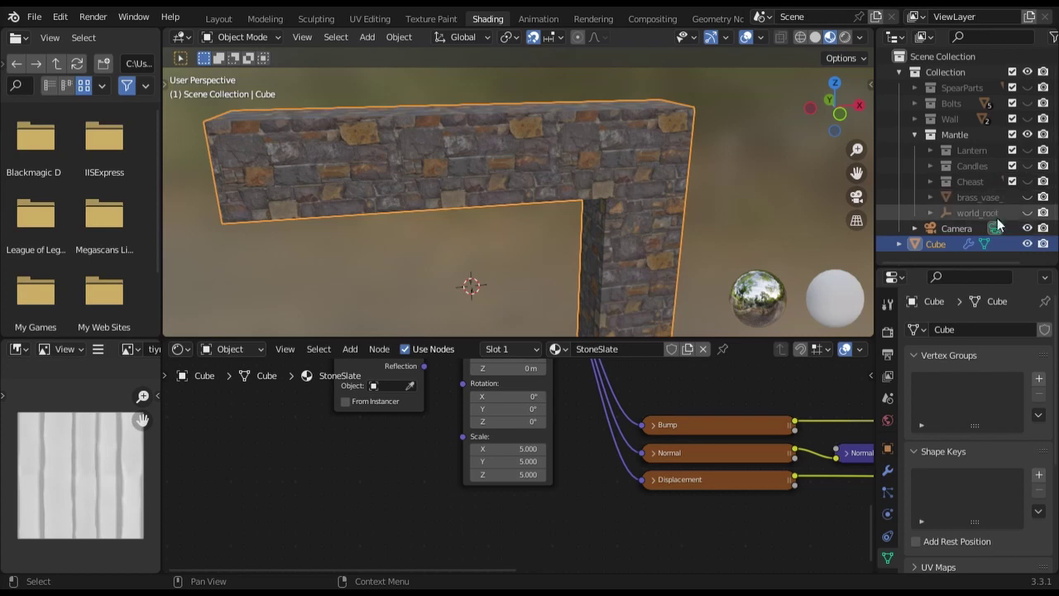
pyautogui.click(1027, 213)
pyautogui.click(931, 212)
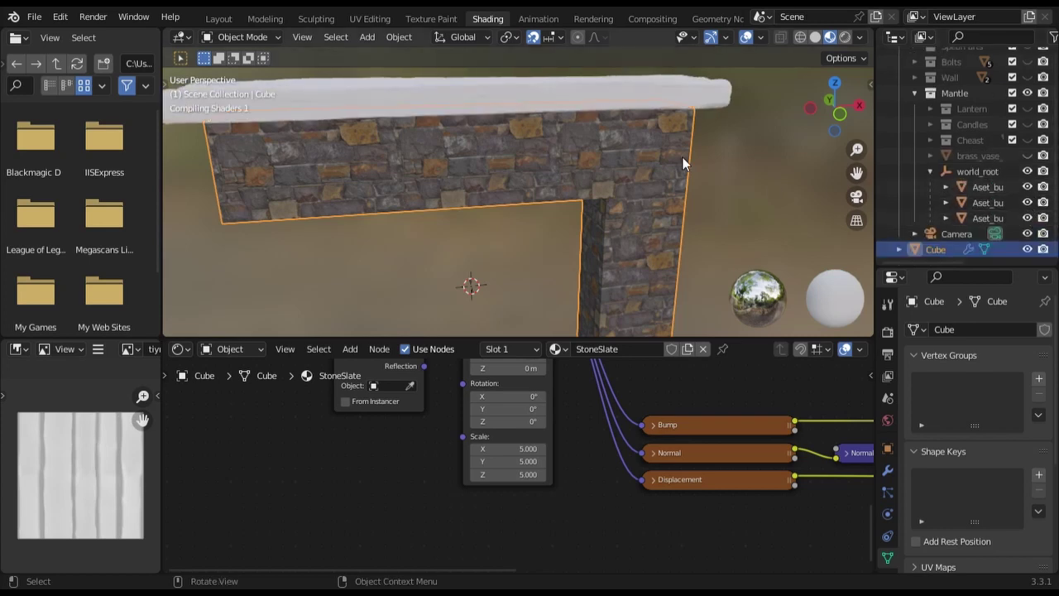
pyautogui.moveTo(683, 158); pyautogui.dragTo(716, 177, button='middle')
pyautogui.scroll(2, 595, 448)
# Step: Set the Mapping scale to 7 with X at 6.5, leaving rotation at 0°
pyautogui.click(527, 434)
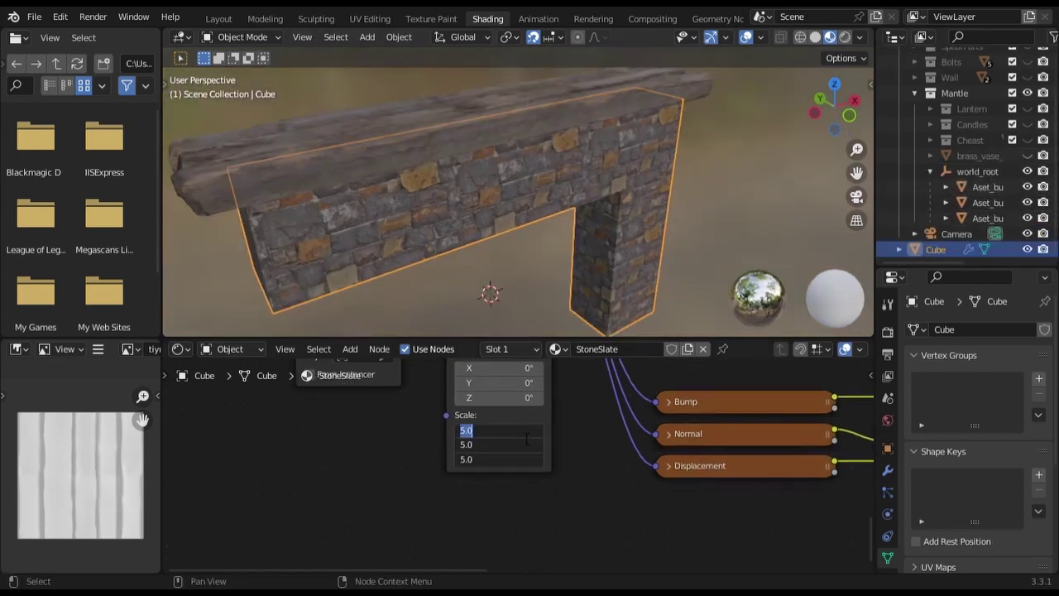
pyautogui.write('7')
pyautogui.press('Return')
pyautogui.moveTo(567, 426); pyautogui.dragTo(573, 485, button='middle')
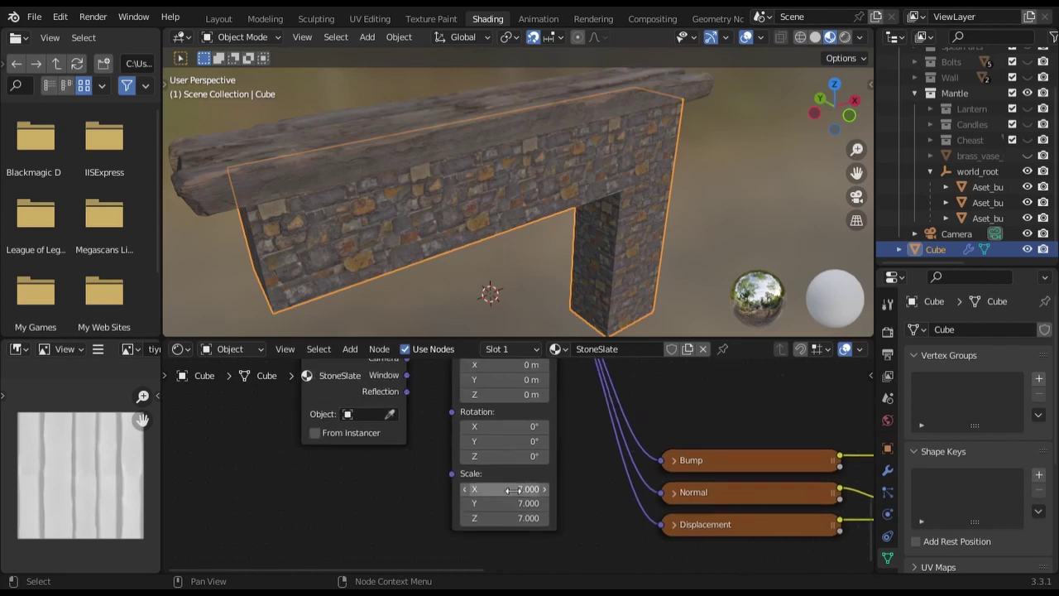
pyautogui.moveTo(513, 489); pyautogui.dragTo(488, 489)
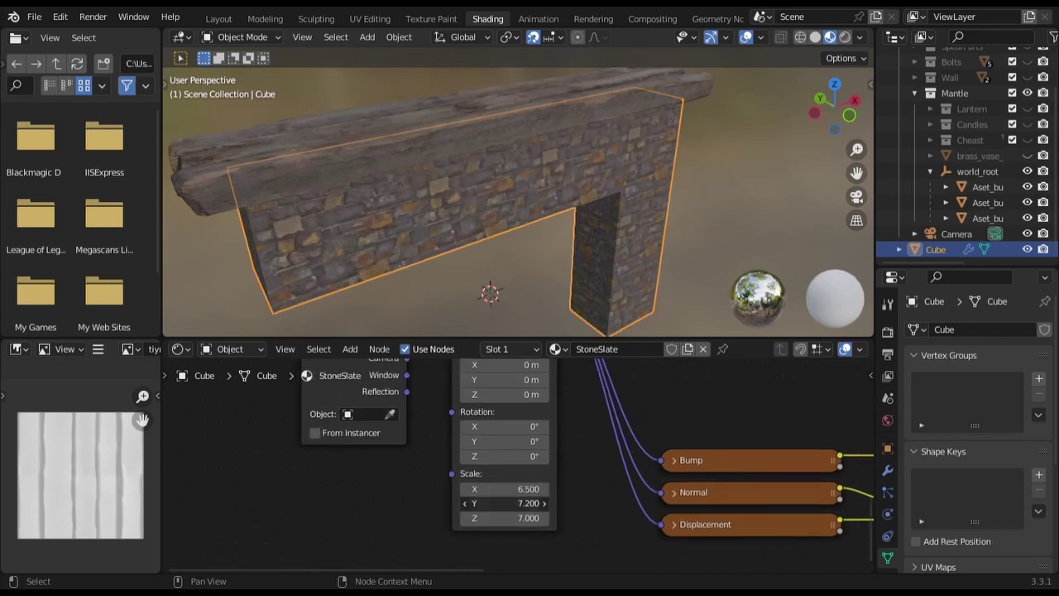
pyautogui.moveTo(571, 462); pyautogui.dragTo(572, 501, button='middle')
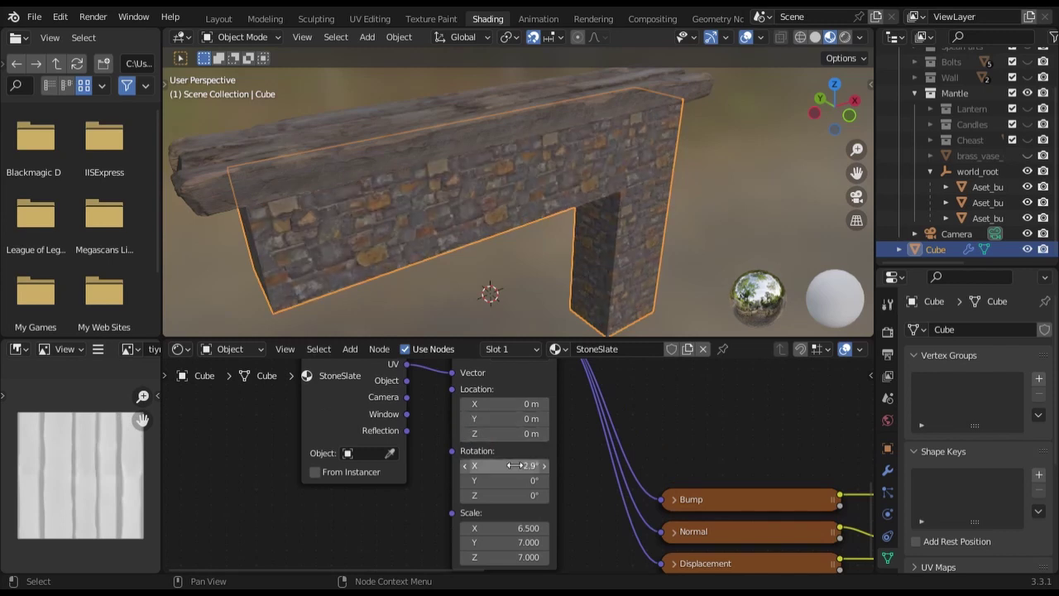
pyautogui.moveTo(504, 495); pyautogui.dragTo(563, 495)
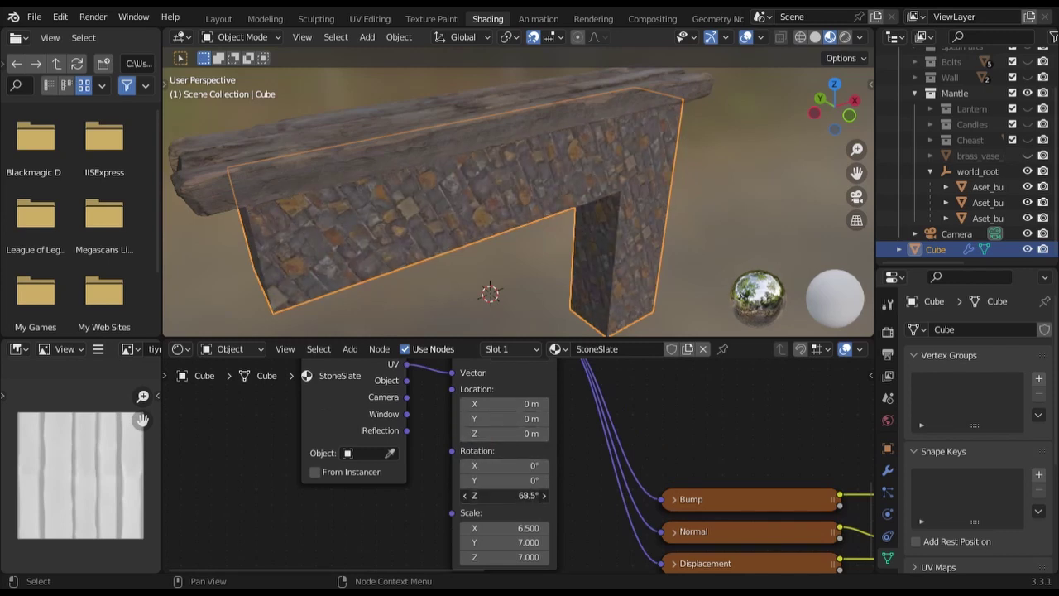
pyautogui.hotkey('ctrl', 'z')
# Step: Hide the wooden beam again and collapse the Mantle collection
pyautogui.click(1027, 217)
pyautogui.scroll(3, 944, 178)
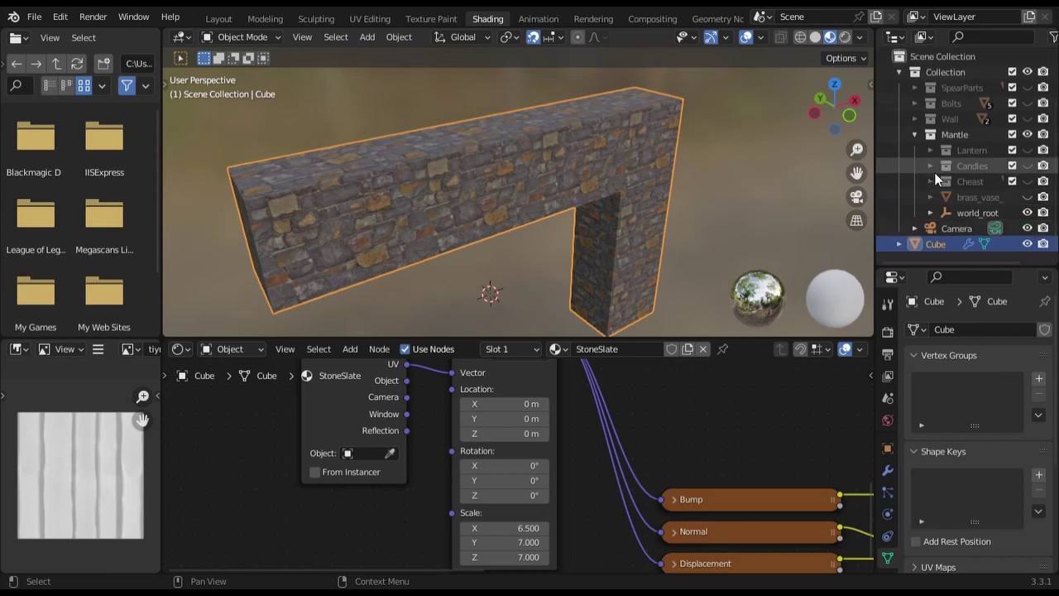
pyautogui.click(916, 135)
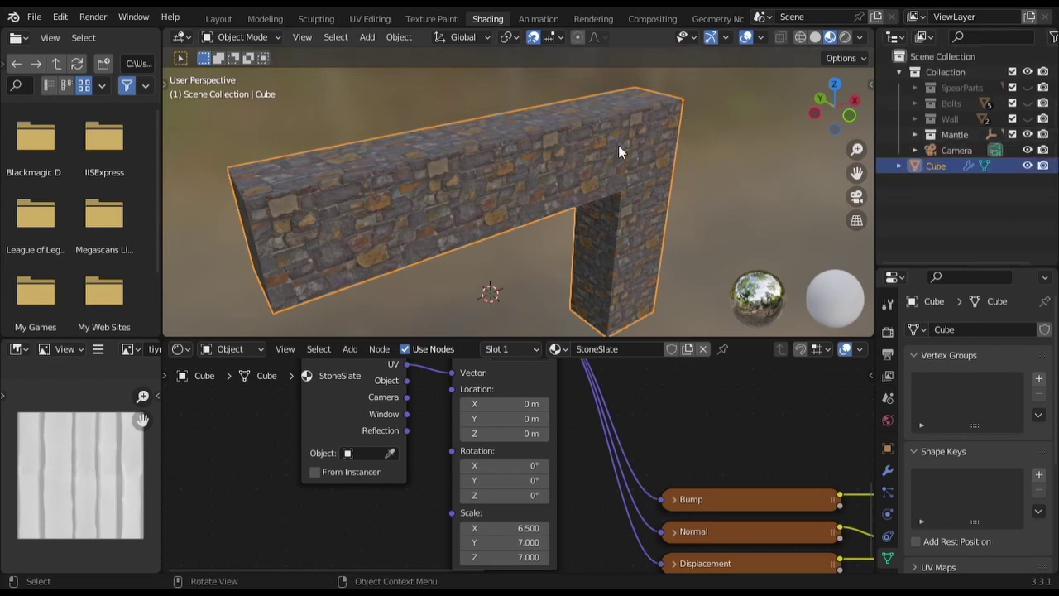
# Step: Return to the Layout workspace in Solid shading and collapse world_root
pyautogui.click(814, 38)
pyautogui.click(219, 18)
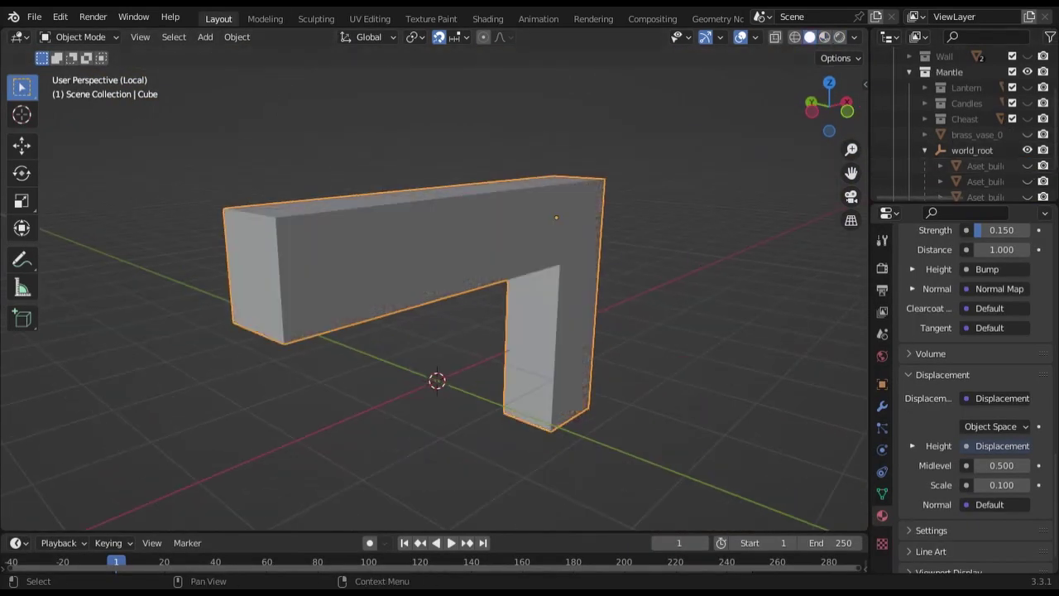
pyautogui.scroll(-2, 993, 166)
pyautogui.click(1027, 124)
pyautogui.click(924, 138)
# Step: Unhide the Mantle shelf objects and the back wall, then collapse Mantle
pyautogui.click(1027, 138)
pyautogui.scroll(3, 993, 124)
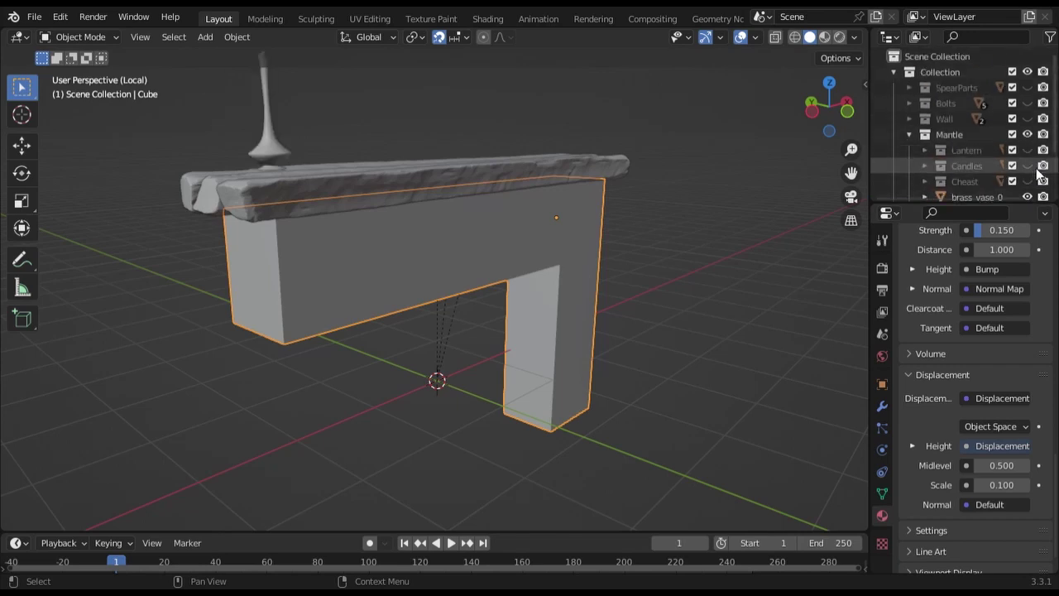
pyautogui.moveTo(1027, 166); pyautogui.dragTo(1027, 197)
pyautogui.click(1027, 119)
pyautogui.click(910, 134)
# Step: Check the framing through the scene camera and select the moss wall plane
pyautogui.scroll(-5, 680, 195)
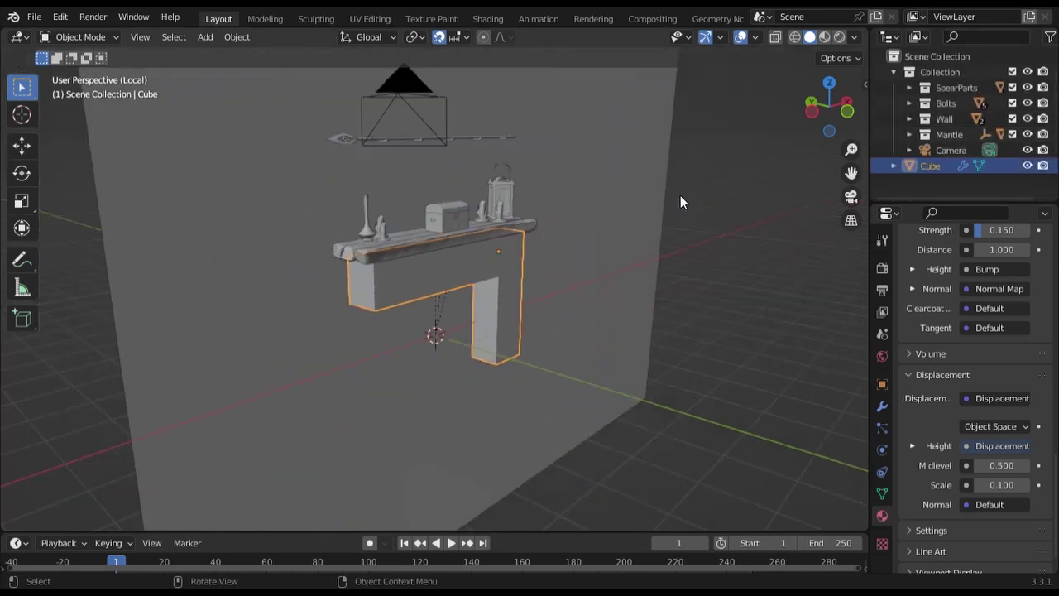
pyautogui.press('KP_0')
pyautogui.click(741, 226)
pyautogui.press('KP_0')
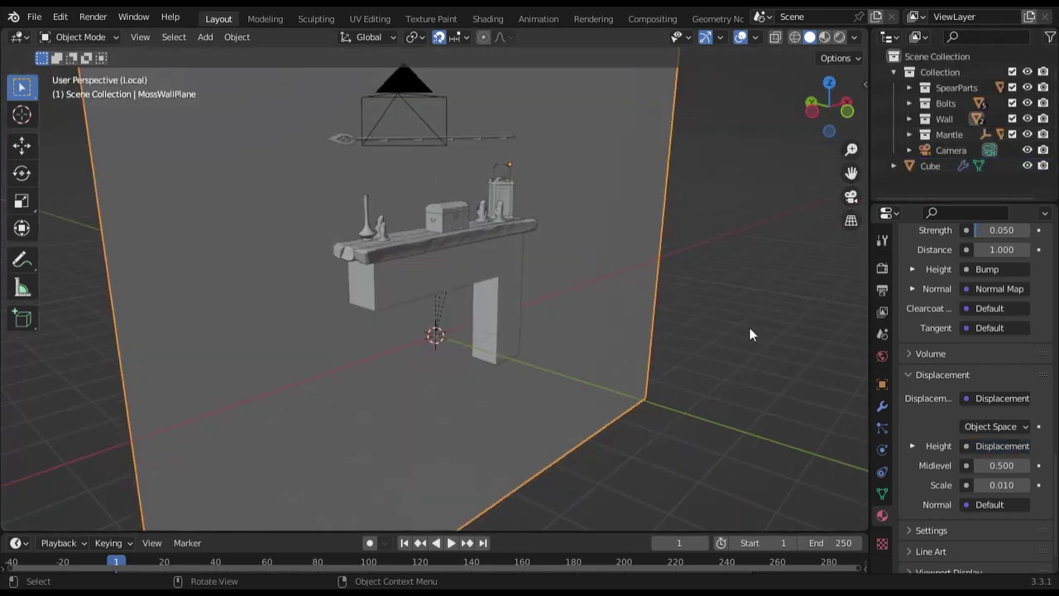
pyautogui.hotkey('shift', 'a')
# Step: Add an Area light, tilt it 55° toward the shelf and raise it 1 m
pyautogui.click(803, 513)
pyautogui.press('ctrl+KP_3')
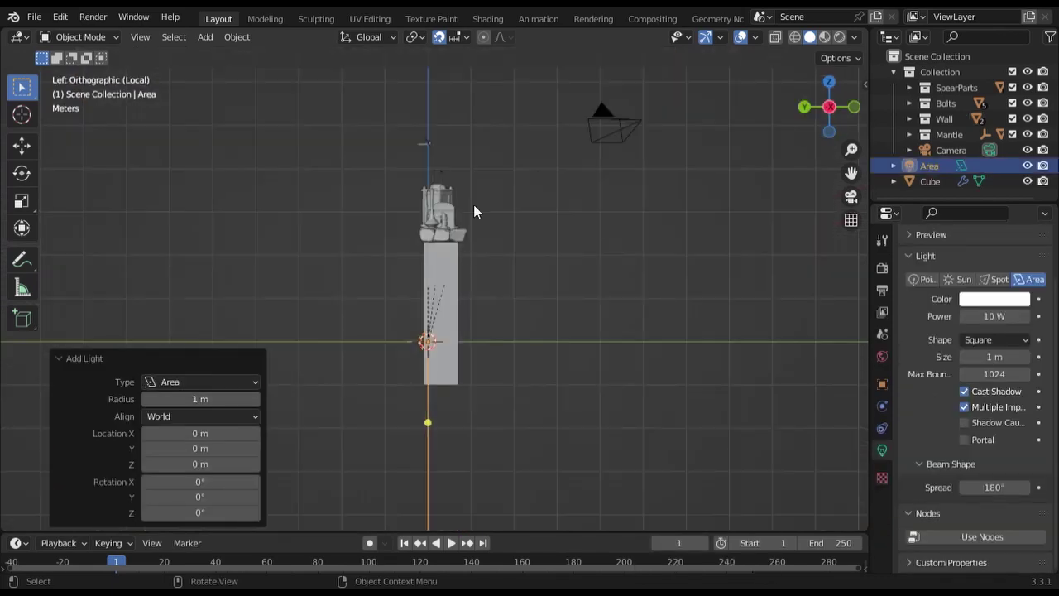
pyautogui.press('r')
pyautogui.press('Return')
pyautogui.press('g')
pyautogui.click(622, 318)
pyautogui.scroll(1, 623, 318)
pyautogui.press('g')
pyautogui.press('z')
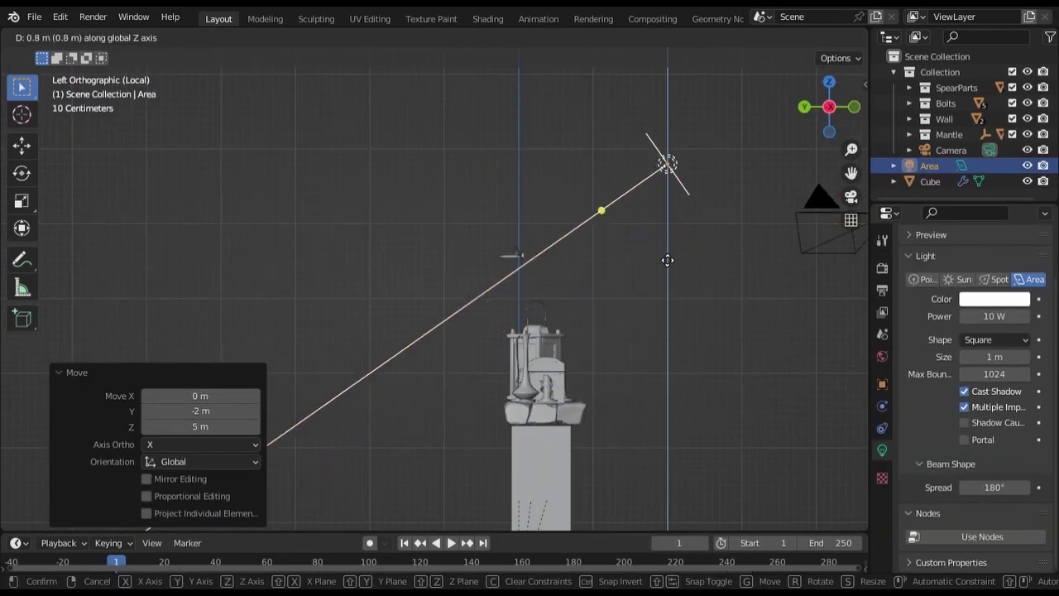
pyautogui.press('1')
pyautogui.press('Return')
# Step: Rotate the light a further 10° and stretch it to 8.7 wide along X
pyautogui.write('r10')
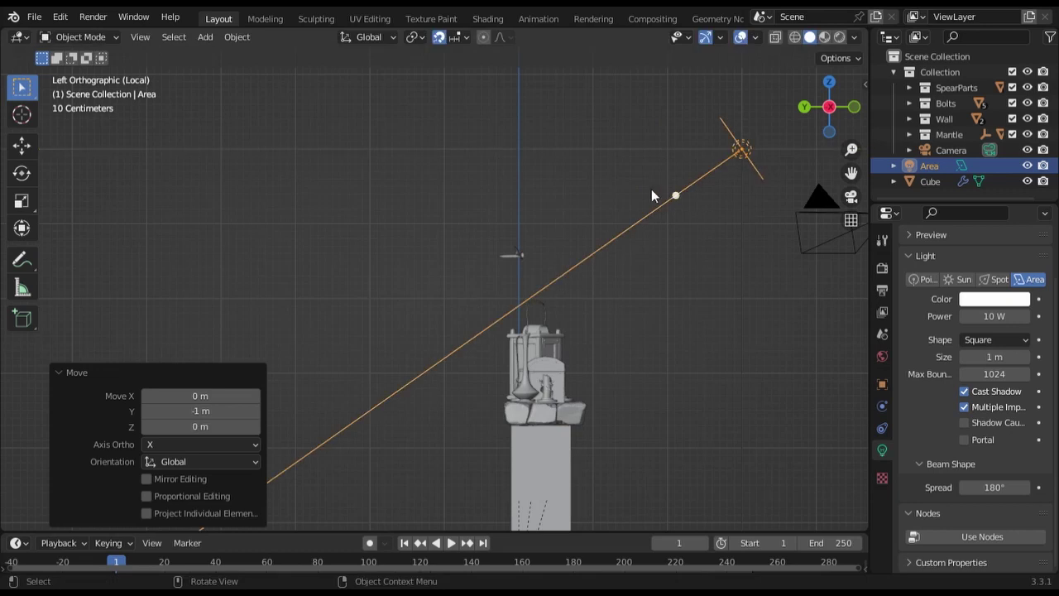
pyautogui.press('Return')
pyautogui.press('KP_1')
pyautogui.write('sx8.7')
pyautogui.press('Return')
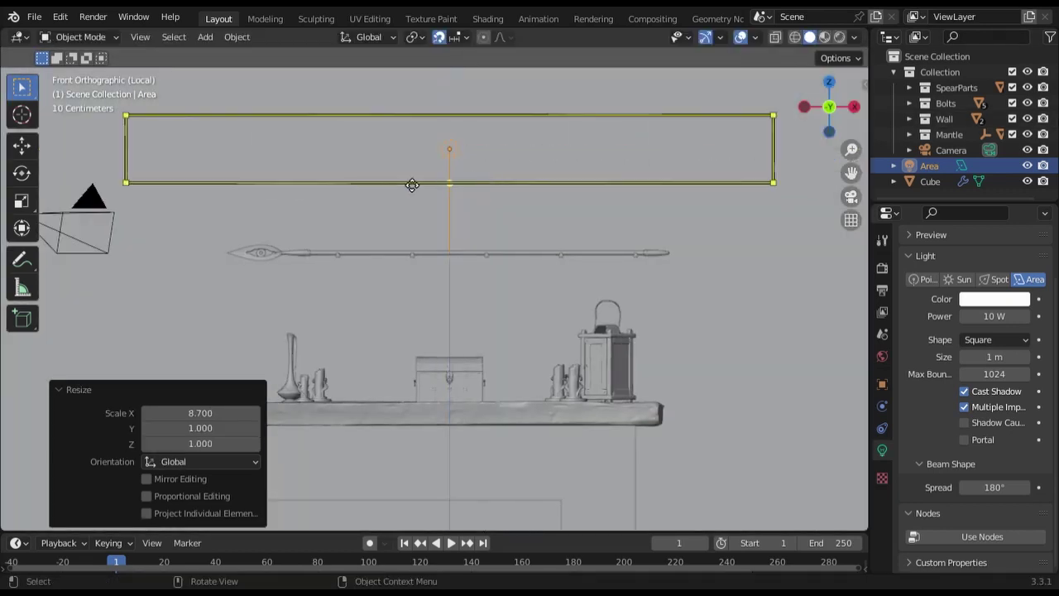
# Step: Set the Area light's scale to X 8 and Y 2 in Object properties
pyautogui.click(882, 384)
pyautogui.doubleClick(986, 435)
pyautogui.write('8')
pyautogui.press('Return')
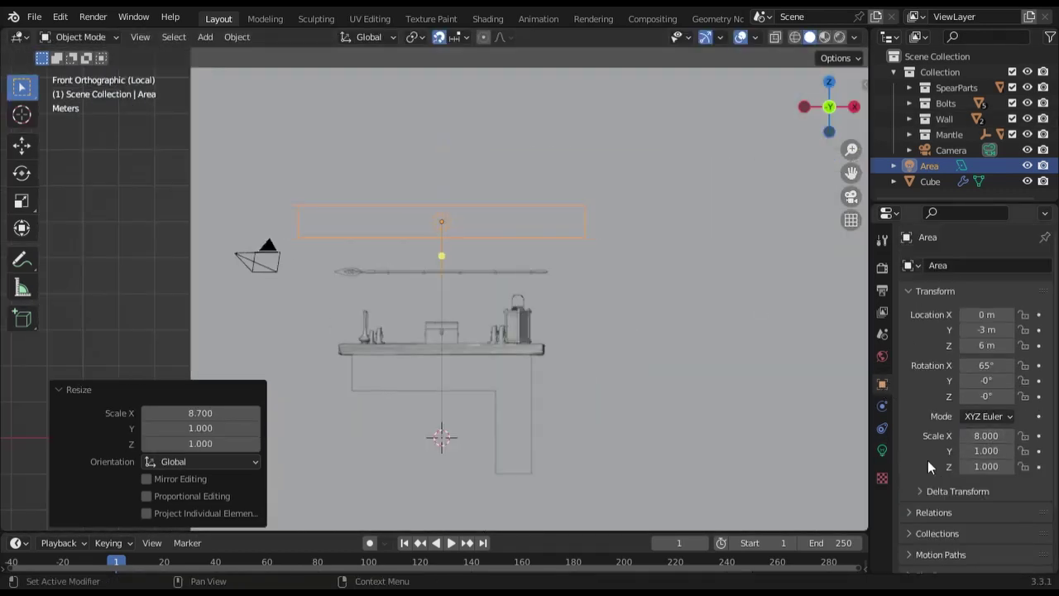
pyautogui.moveTo(985, 451); pyautogui.dragTo(994, 451)
pyautogui.doubleClick(994, 451)
pyautogui.write('2')
pyautogui.press('Return')
pyautogui.moveTo(670, 346); pyautogui.dragTo(612, 273, button='middle')
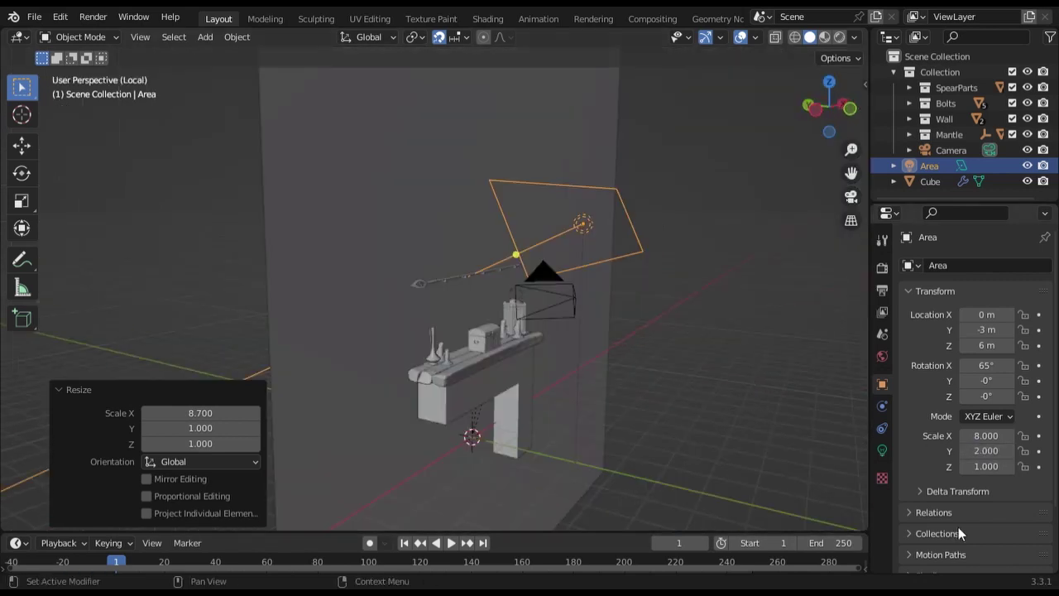
pyautogui.press('ctrl+KP_3')
# Step: Duplicate the light as Area.001, lower it, raise it 1 m and angle it up at the shelf
pyautogui.hotkey('shift', 'd')
pyautogui.press('z')
pyautogui.click(645, 484)
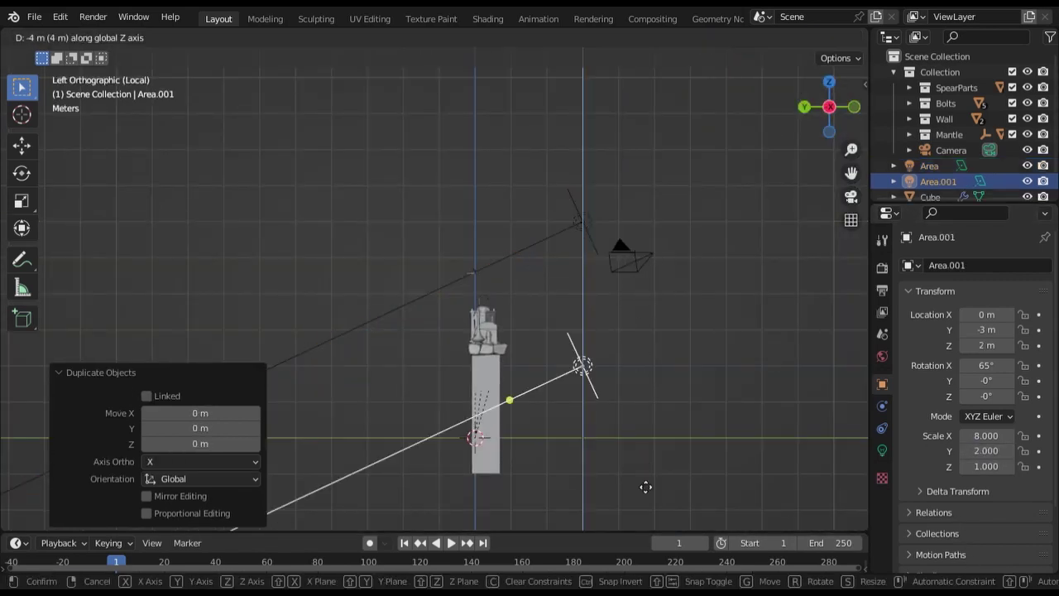
pyautogui.press('r')
pyautogui.click(624, 385)
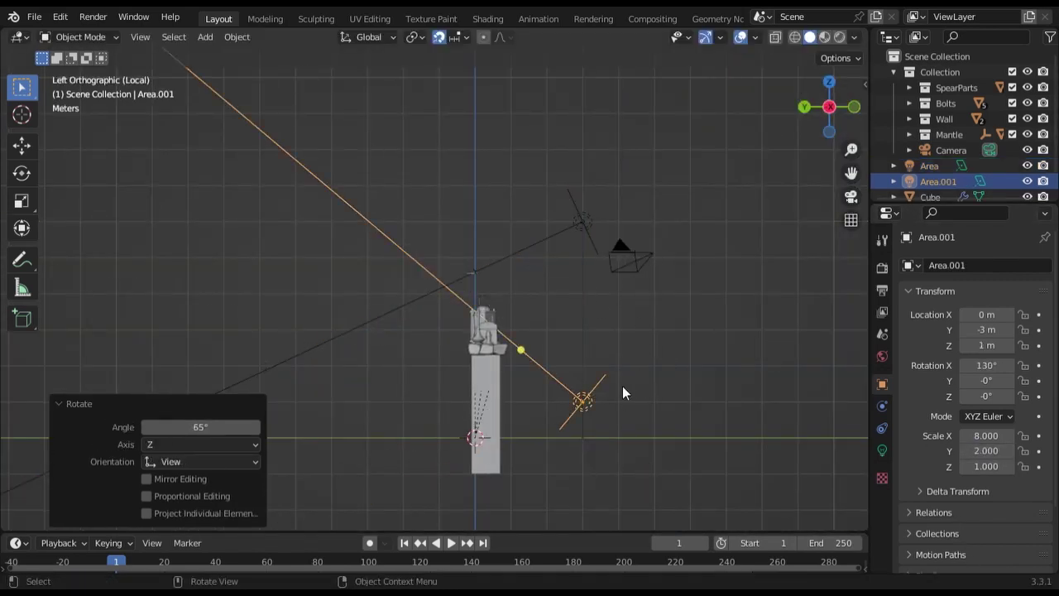
pyautogui.press('r')
pyautogui.click(650, 473)
pyautogui.press('g')
pyautogui.press('z')
pyautogui.press('1')
pyautogui.press('Return')
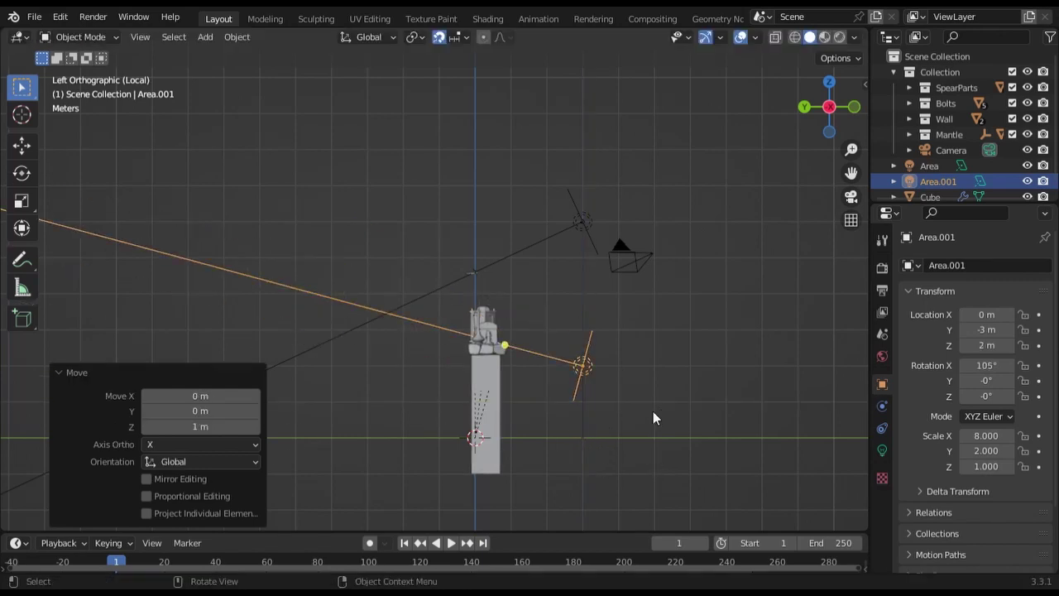
pyautogui.press('r')
pyautogui.click(575, 224)
# Step: Set the Power of both Area and Area.001 to 50 W
pyautogui.click(582, 222)
pyautogui.click(883, 449)
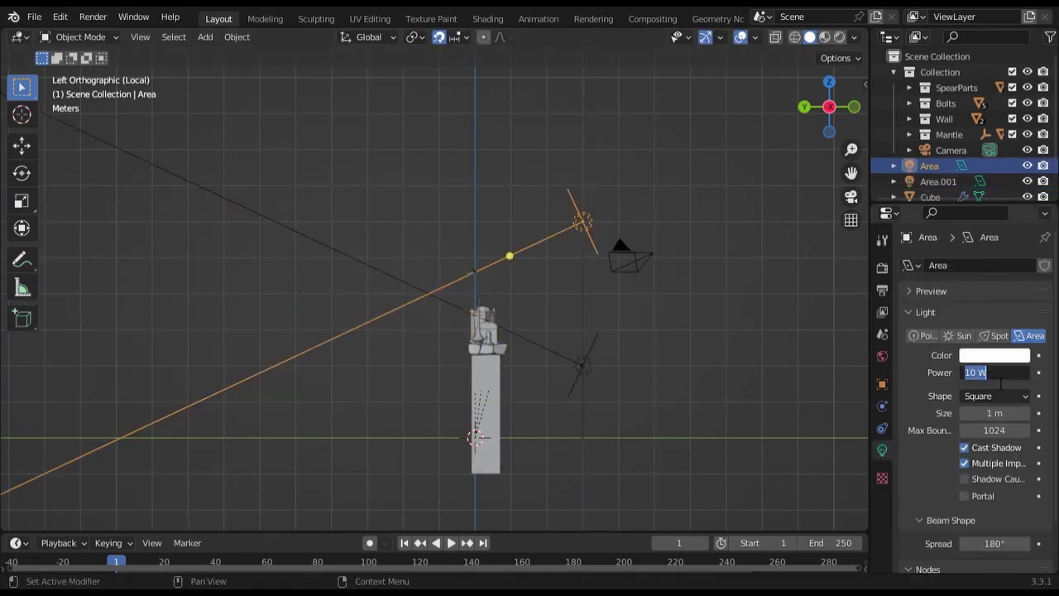
pyautogui.write('50')
pyautogui.press('Return')
pyautogui.click(938, 182)
pyautogui.click(995, 372)
pyautogui.write('50')
# Step: View the scene through the camera and save it as SpearRetired.blend
pyautogui.moveTo(646, 347); pyautogui.dragTo(752, 338, button='middle')
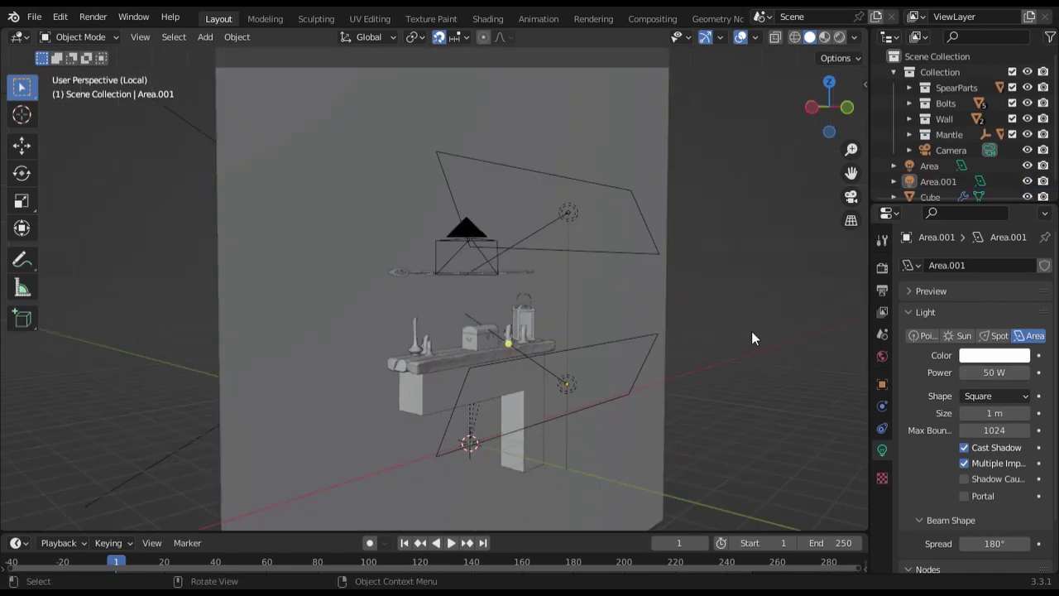
pyautogui.press('KP_0')
pyautogui.click(34, 16)
pyautogui.click(60, 114)
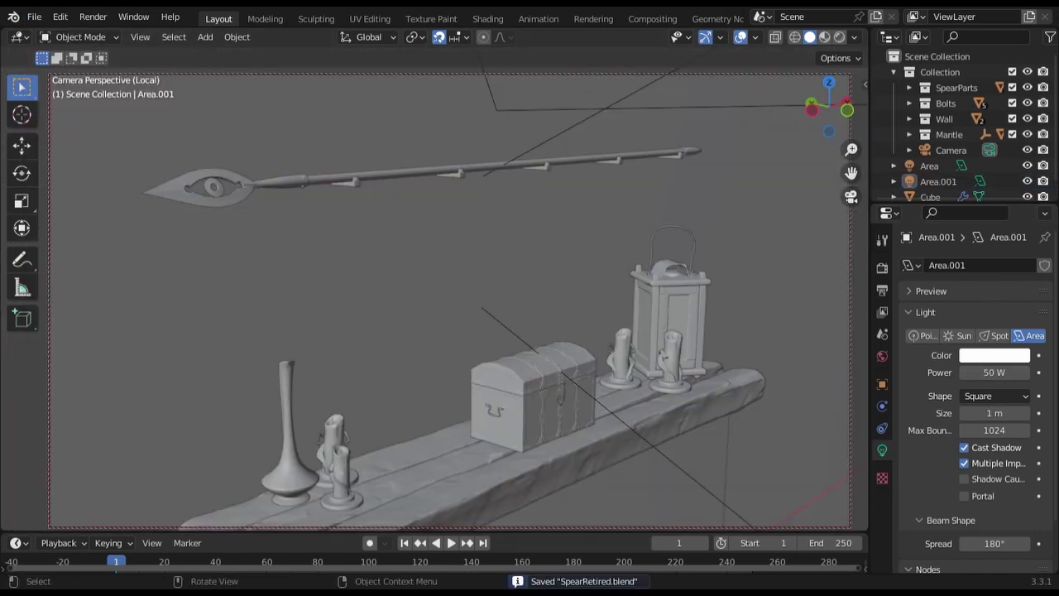
# Step: Look over the Cycles render properties, exit camera view and open the Shading workspace
pyautogui.click(883, 268)
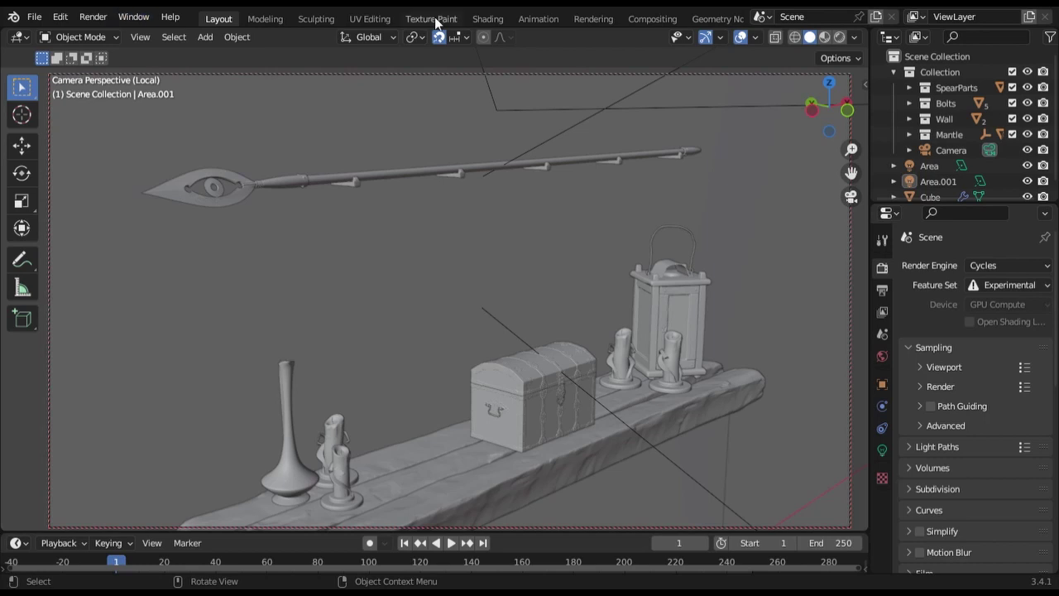
pyautogui.press('KP_0')
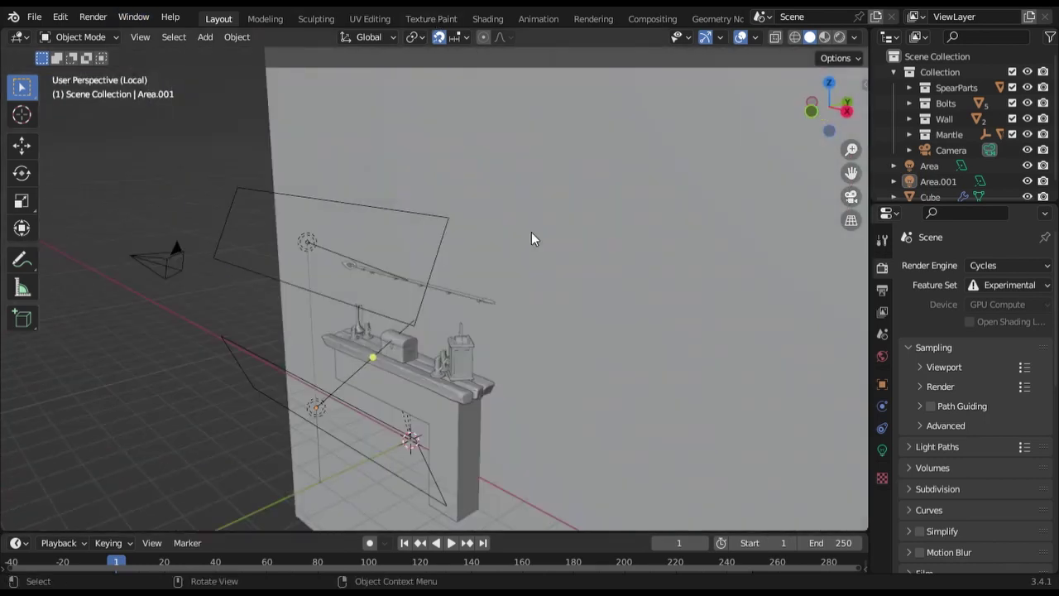
pyautogui.click(488, 18)
# Step: Preview the moss wall's Ambient Occlusion and Base Color textures, then the wood wall's Base Color
pyautogui.moveTo(508, 159); pyautogui.dragTo(515, 312, button='middle')
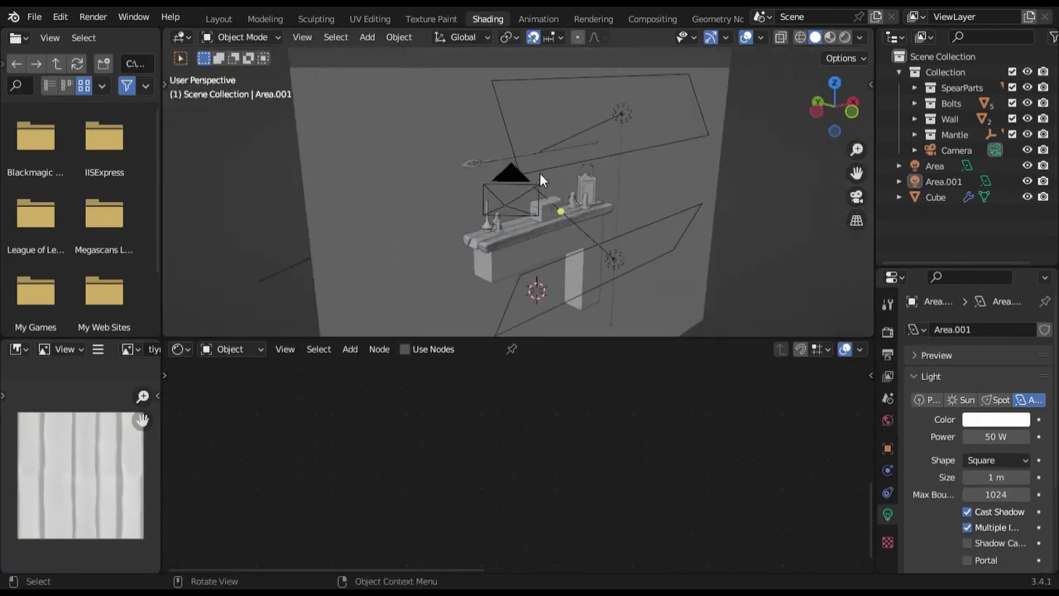
pyautogui.click(522, 314)
pyautogui.moveTo(599, 399)
pyautogui.mouseDown(button='middle')
pyautogui.moveTo(473, 439)
pyautogui.moveTo(366, 436)
pyautogui.mouseUp(button='middle')
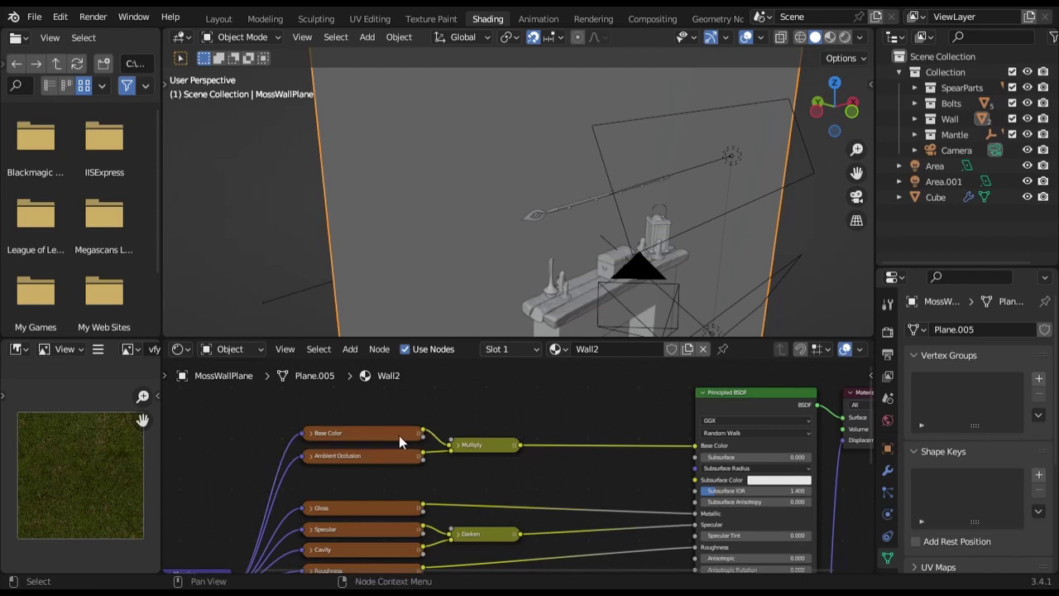
pyautogui.click(400, 459)
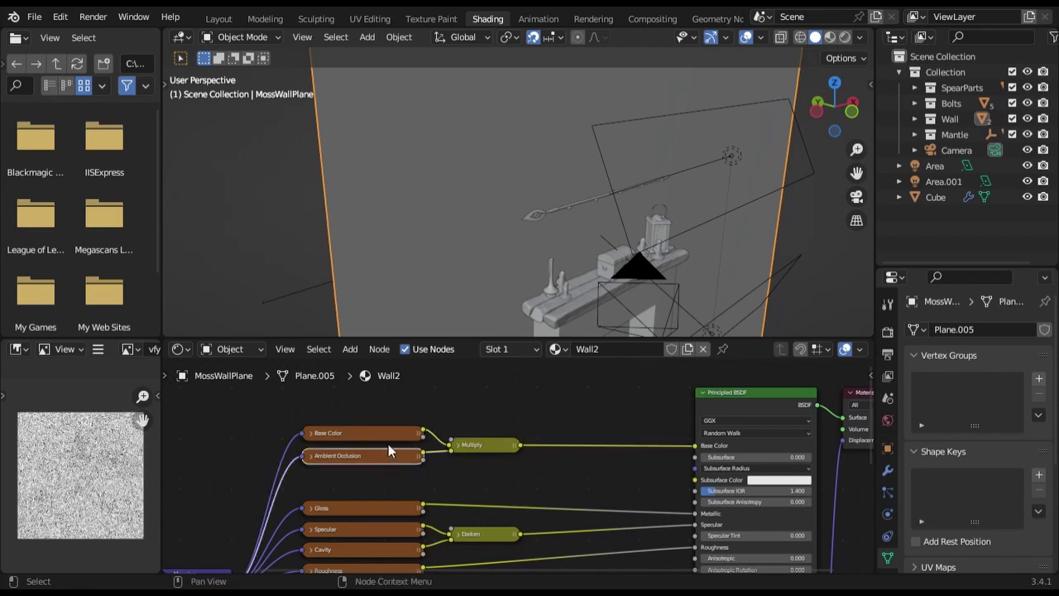
pyautogui.click(60, 16)
pyautogui.click(77, 17)
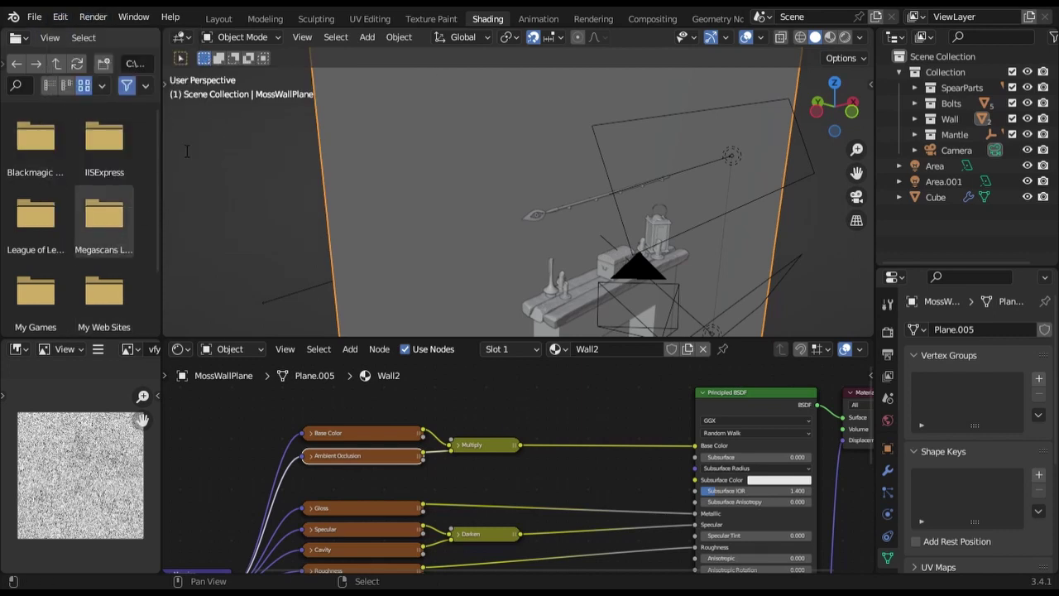
pyautogui.click(338, 434)
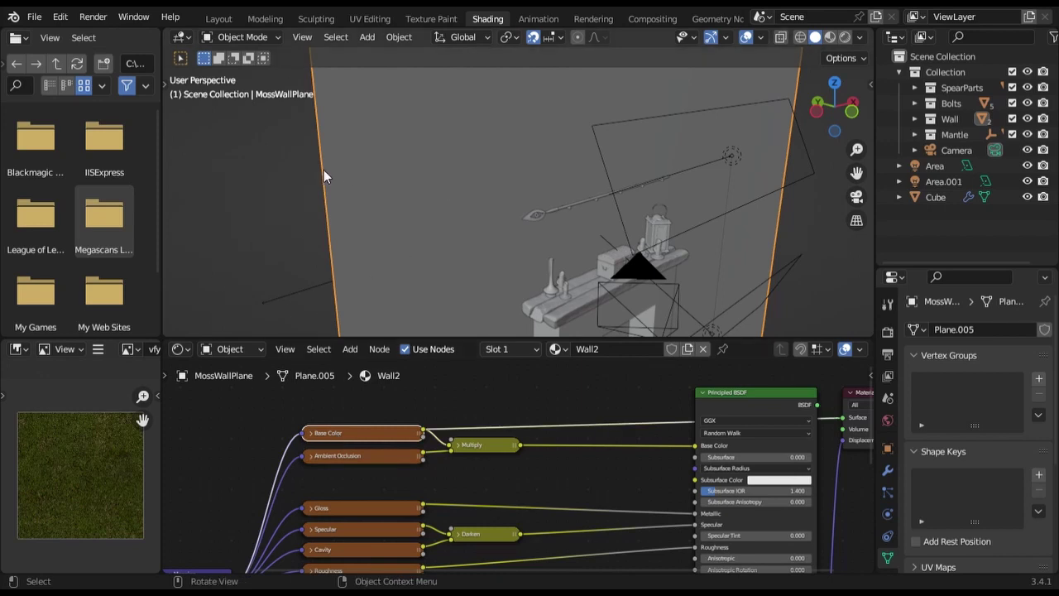
pyautogui.click(323, 170)
pyautogui.click(377, 439)
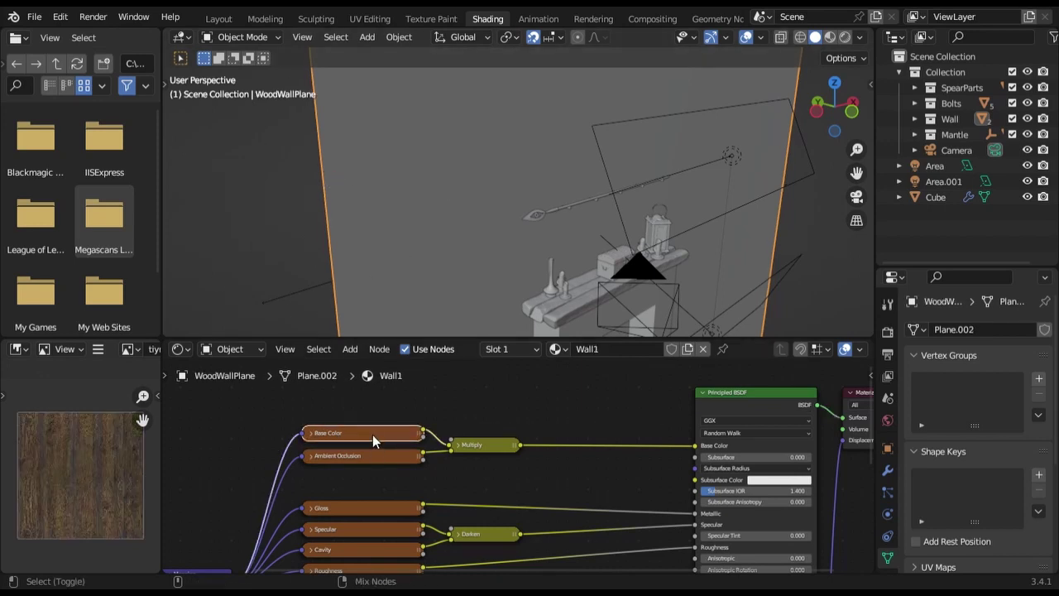
# Step: Inspect the mantle beam, stone pillar texture and treasure chest, ending on Candleholder_1's Candle material
pyautogui.moveTo(507, 327); pyautogui.dragTo(549, 231, button='middle')
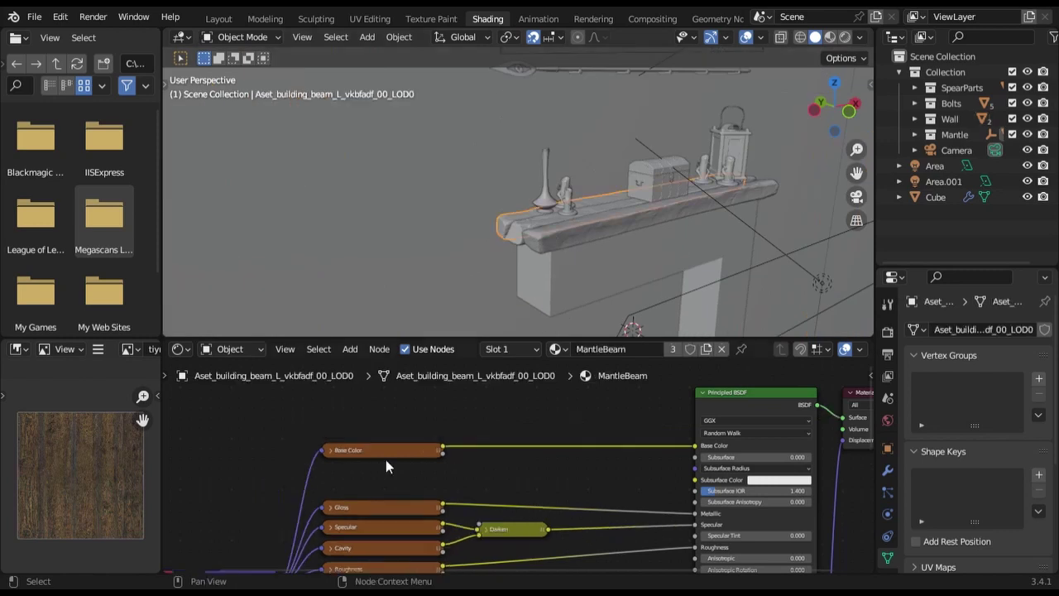
pyautogui.click(518, 237)
pyautogui.click(545, 256)
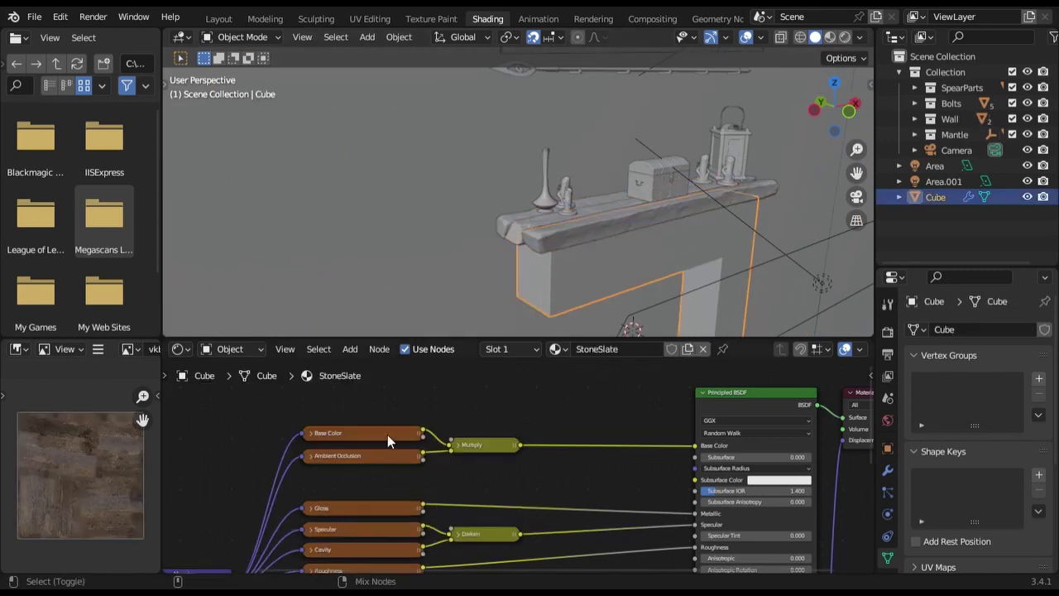
pyautogui.click(388, 434)
pyautogui.click(661, 183)
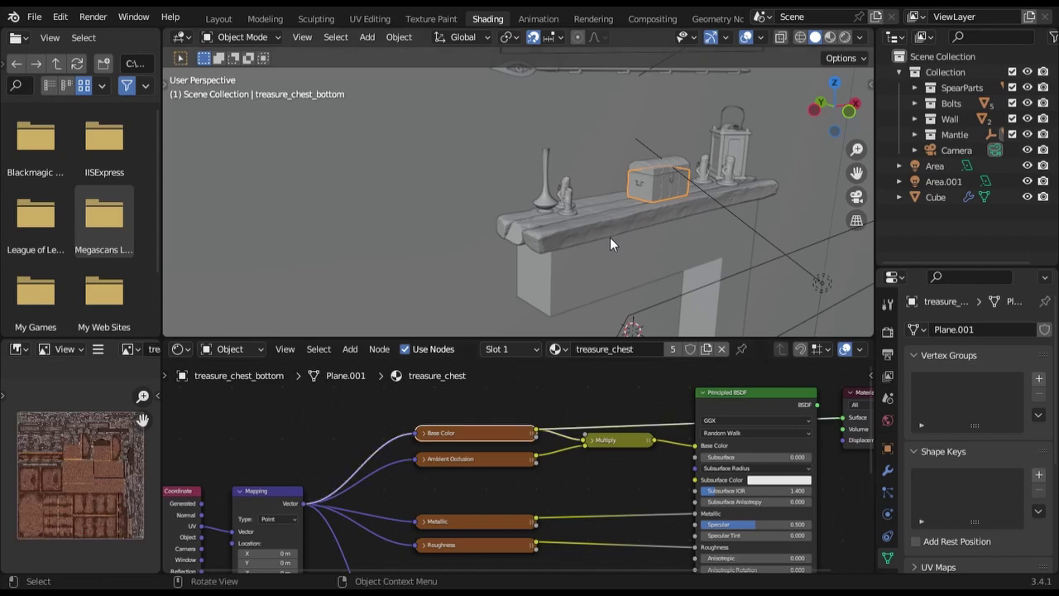
pyautogui.click(653, 169)
pyautogui.click(730, 172)
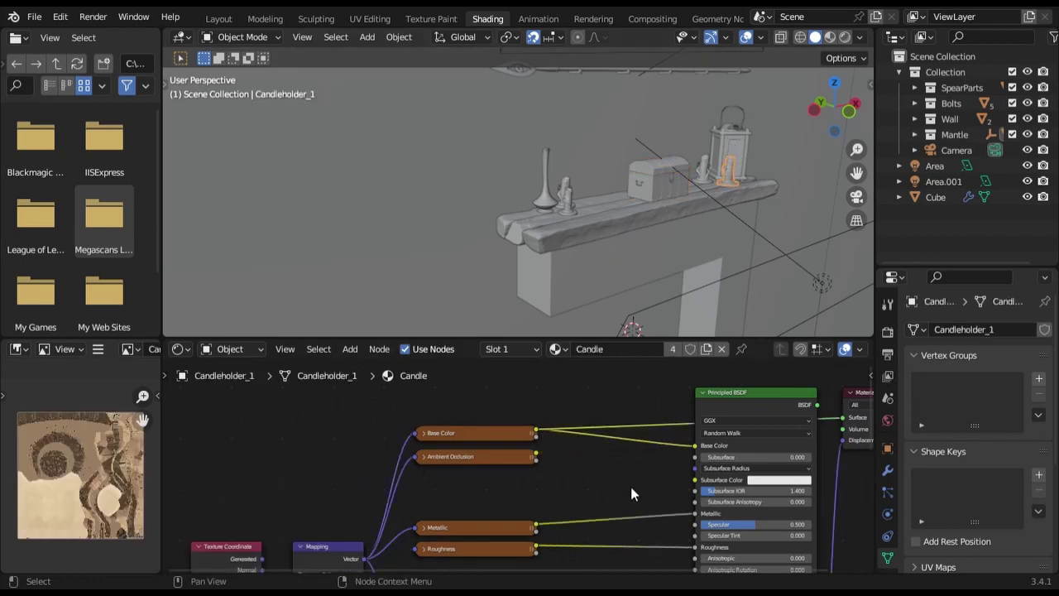
# Step: Add a Mix node to the Candle material set to Color data with Multiply blending
pyautogui.hotkey('shift', 'a')
pyautogui.write('mix')
pyautogui.press('Return')
pyautogui.click(262, 431)
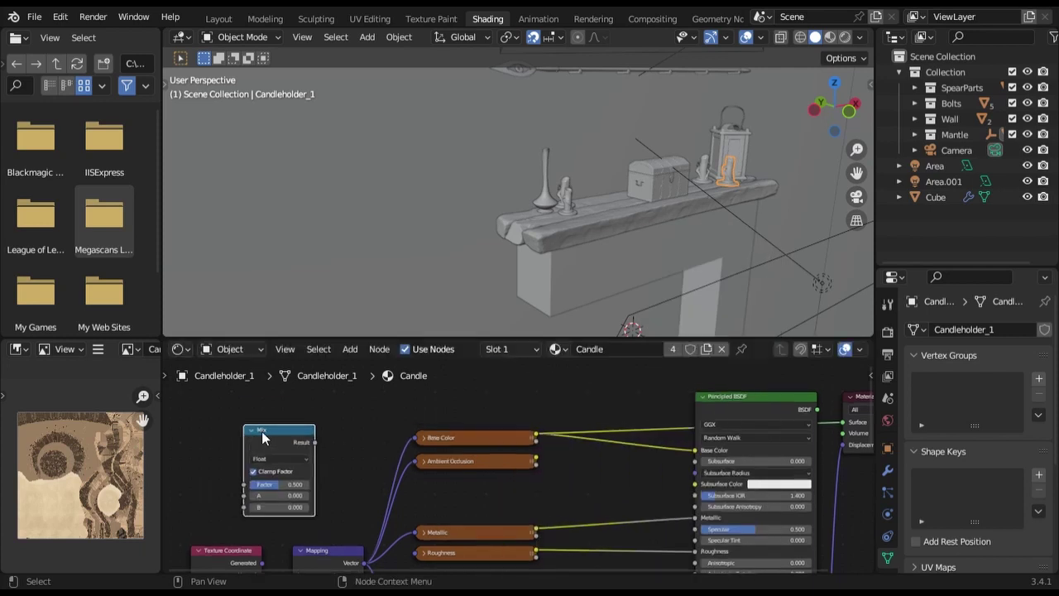
pyautogui.hotkey('ctrl', 'z')
pyautogui.hotkey('shift', 'a')
pyautogui.write('mix')
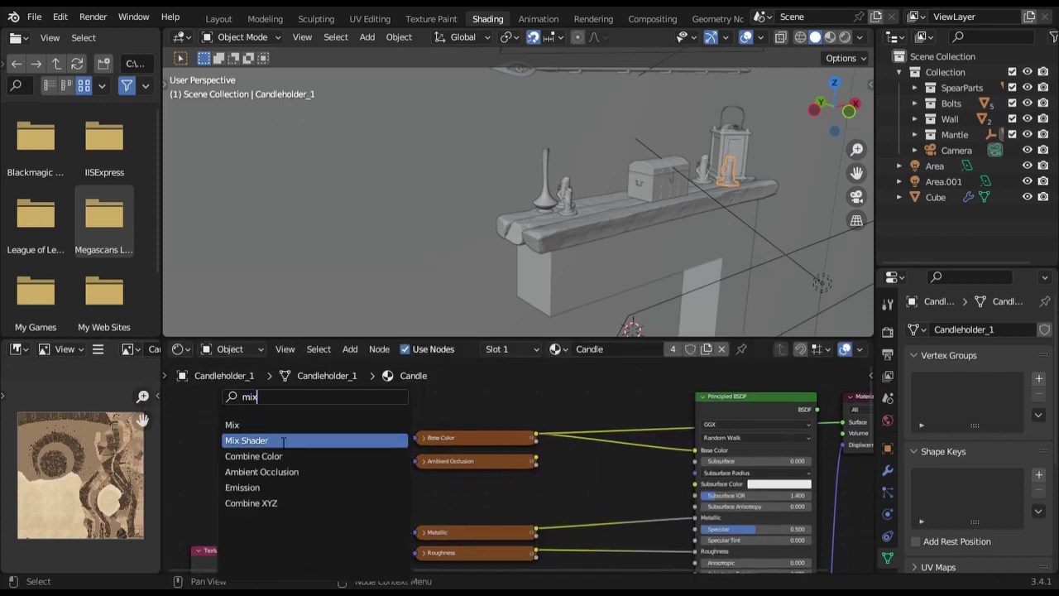
pyautogui.click(240, 419)
pyautogui.click(269, 434)
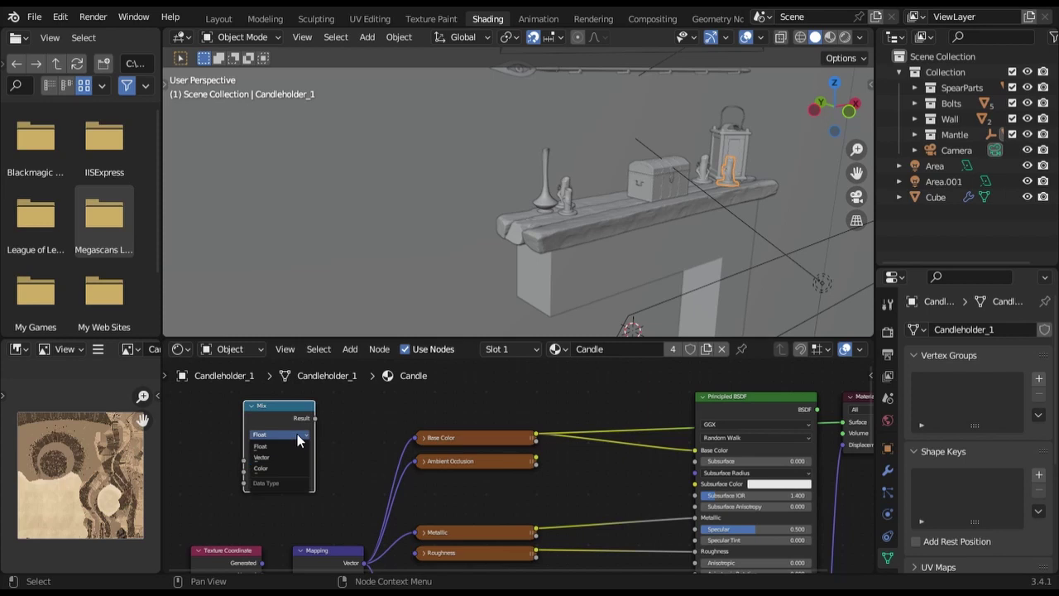
pyautogui.click(286, 464)
pyautogui.click(285, 446)
pyautogui.click(286, 406)
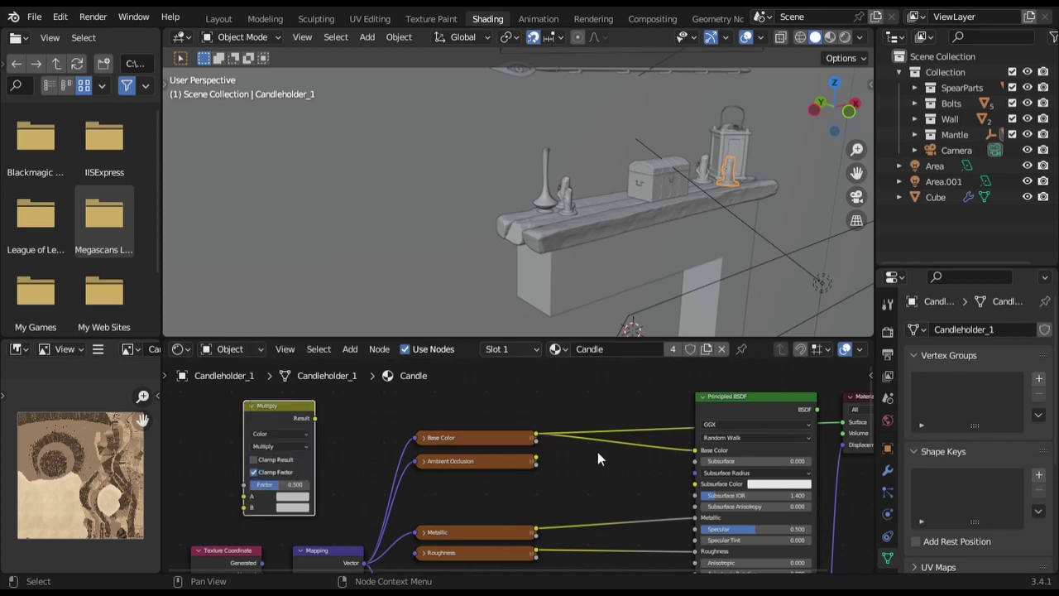
# Step: Wire Base Color into A and Ambient Occlusion into B, then insert Multiply before the Principled BSDF
pyautogui.moveTo(695, 451); pyautogui.dragTo(244, 496)
pyautogui.moveTo(536, 460); pyautogui.dragTo(242, 507)
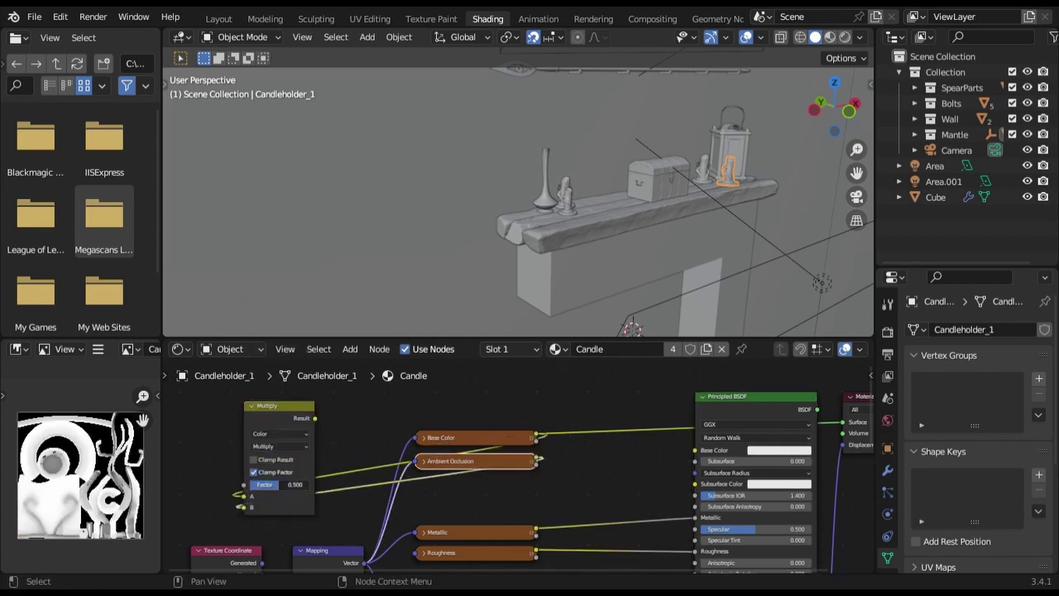
pyautogui.press('h')
pyautogui.moveTo(281, 406); pyautogui.dragTo(634, 451)
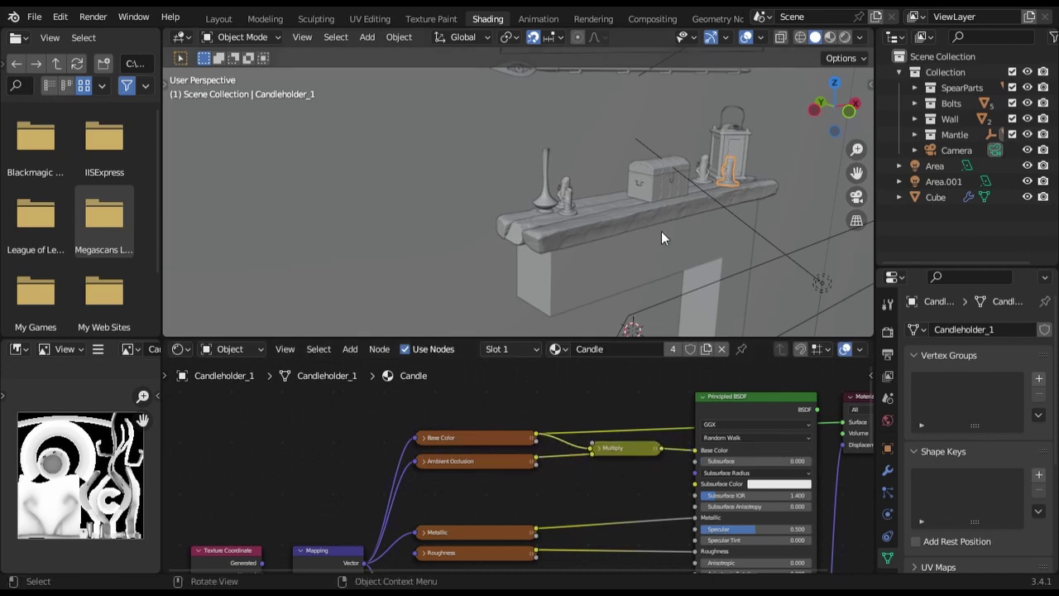
# Step: Inspect the lantern door's WoodLanternGlass node tree and preview its Base Color texture
pyautogui.click(722, 145)
pyautogui.scroll(-3, 606, 494)
pyautogui.moveTo(606, 495); pyautogui.dragTo(534, 499, button='middle')
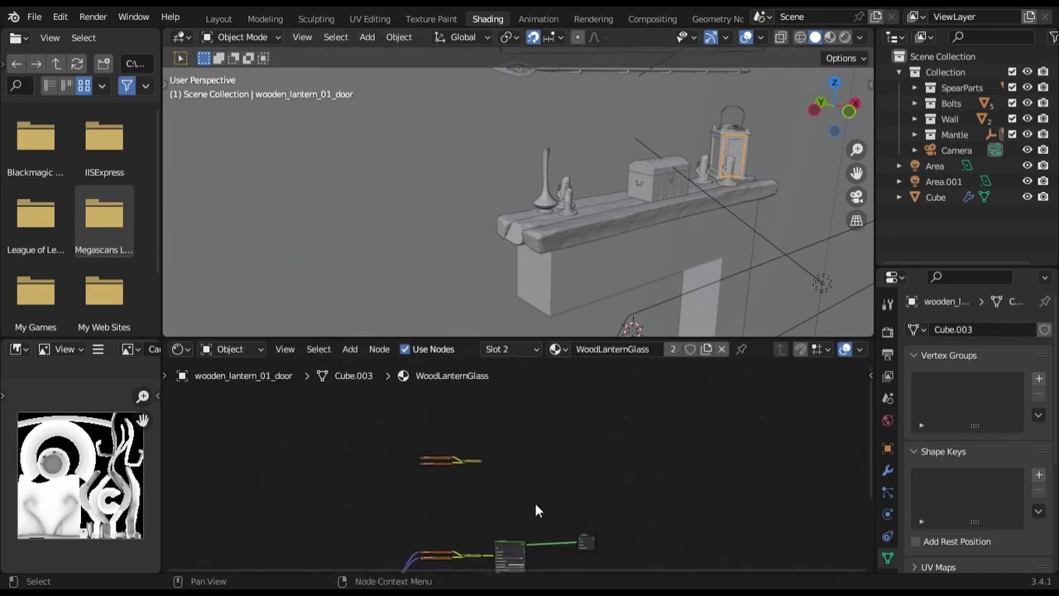
pyautogui.scroll(2, 561, 454)
pyautogui.scroll(3, 471, 429)
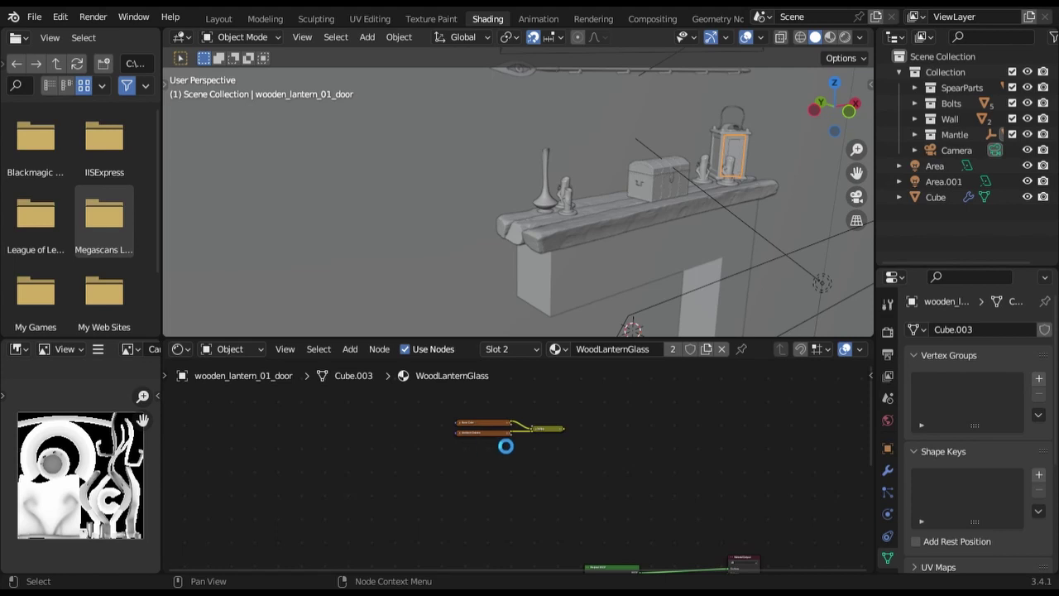
pyautogui.scroll(1, 497, 442)
pyautogui.scroll(4, 484, 455)
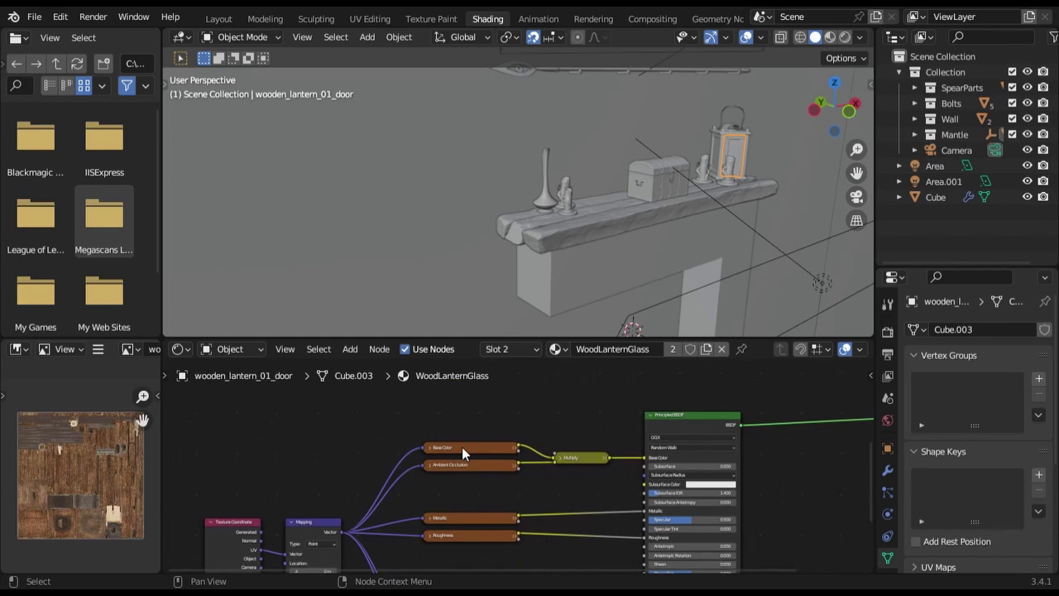
pyautogui.click(462, 447)
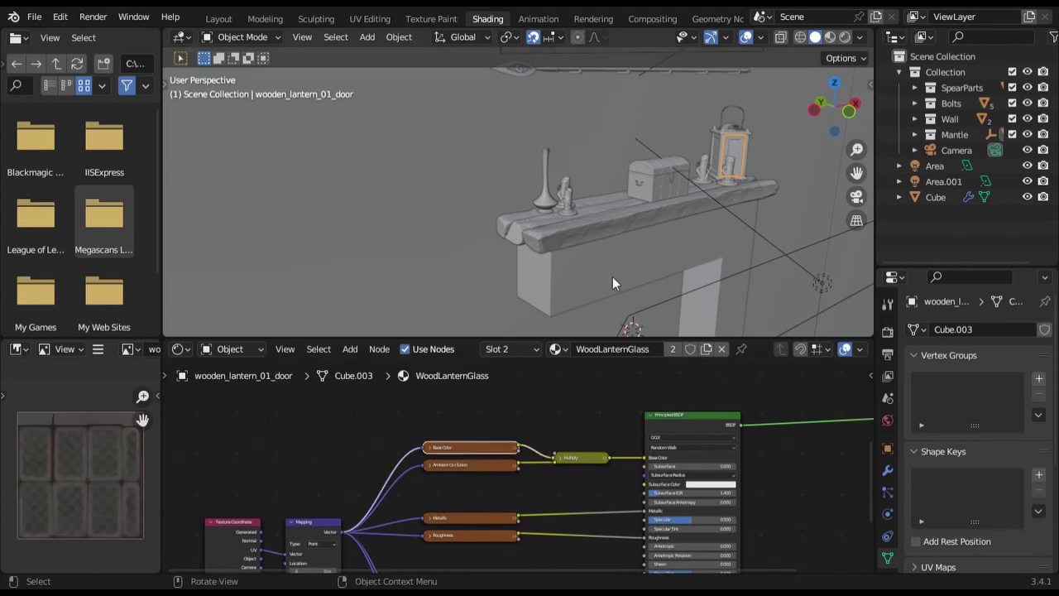
# Step: Check the WoodLanternFrame nodes on the lantern body and handle, then show the brass_vase_02 material
pyautogui.click(722, 142)
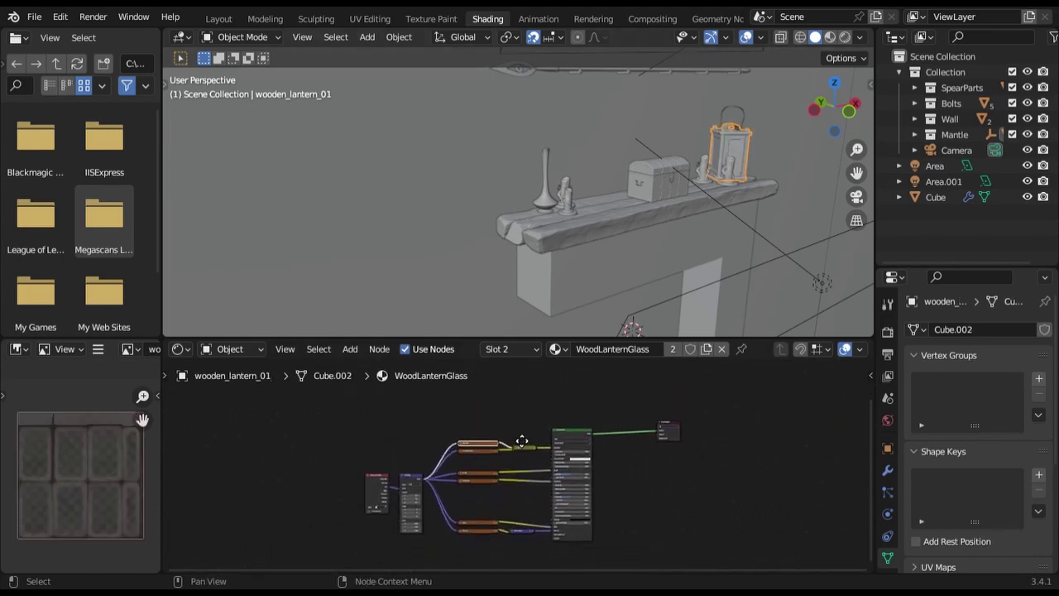
pyautogui.click(731, 110)
pyautogui.scroll(3, 513, 449)
pyautogui.click(514, 449)
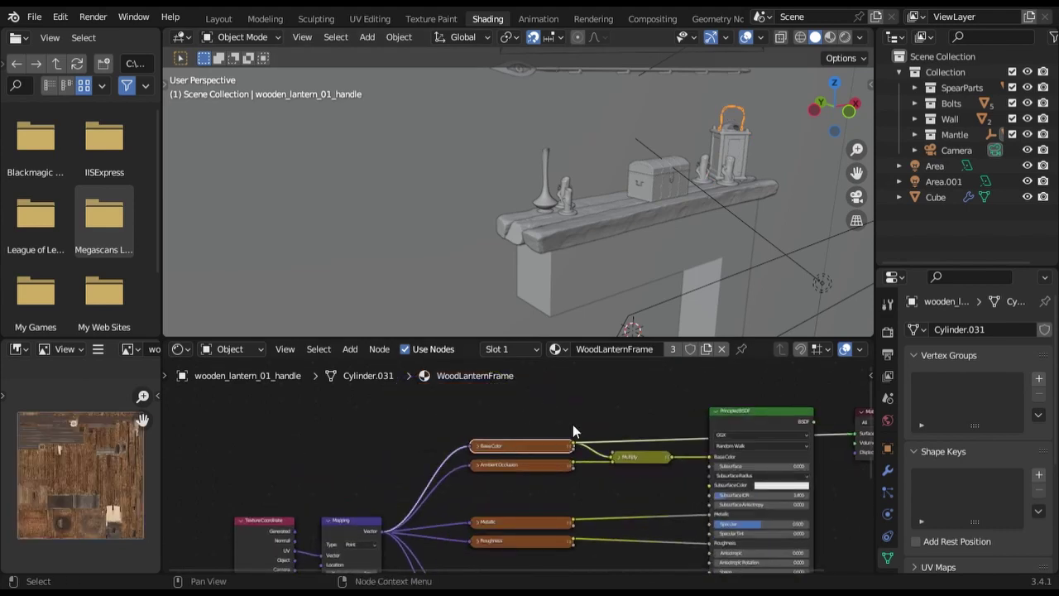
pyautogui.scroll(-3, 516, 485)
pyautogui.click(545, 182)
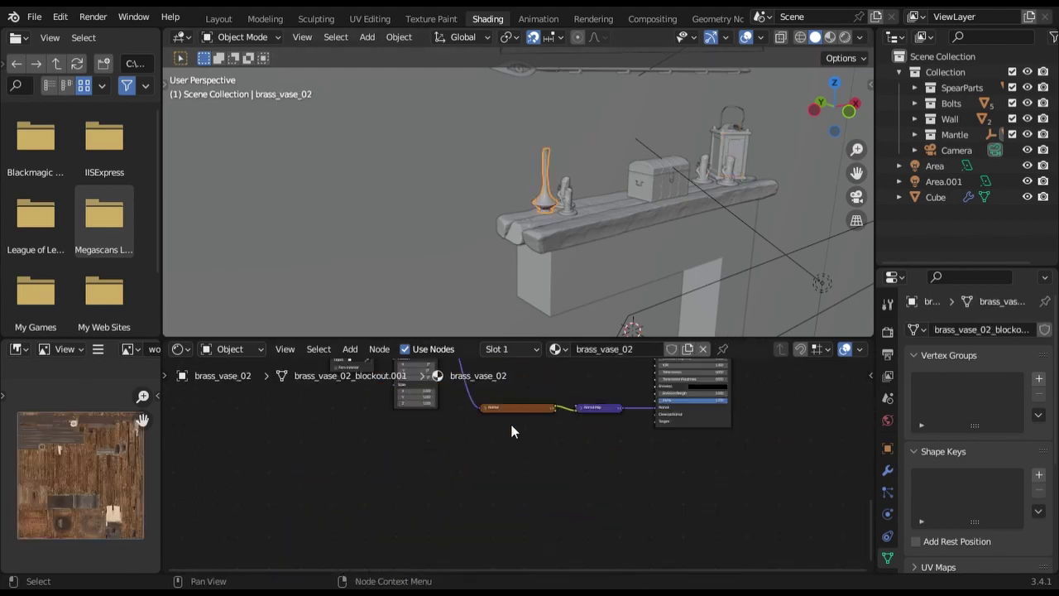
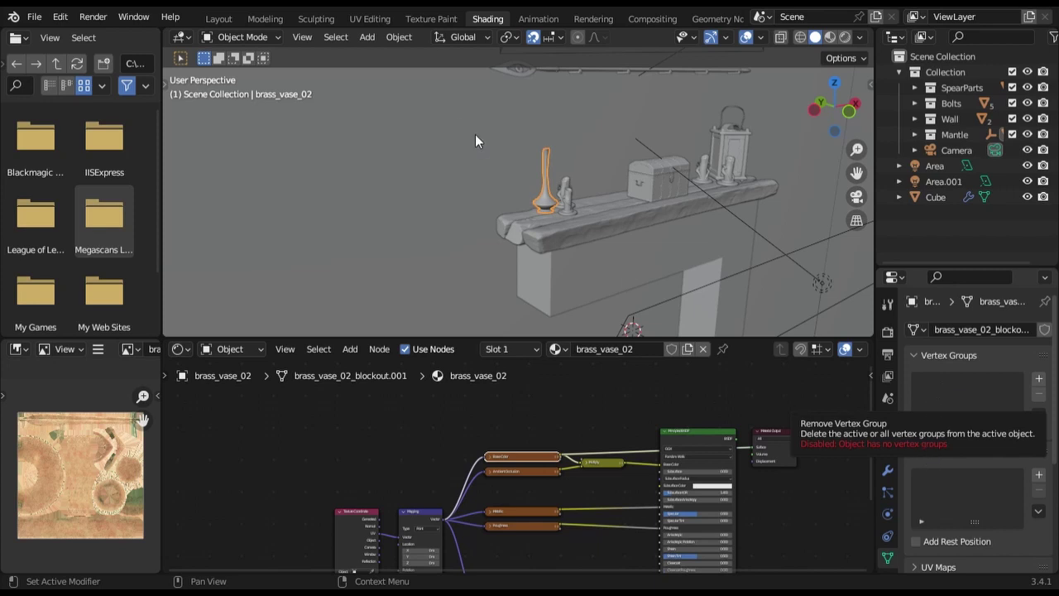
# Step: Save the mantle scene from the Layout workspace
pyautogui.click(219, 18)
pyautogui.moveTo(412, 299); pyautogui.dragTo(516, 301, button='middle')
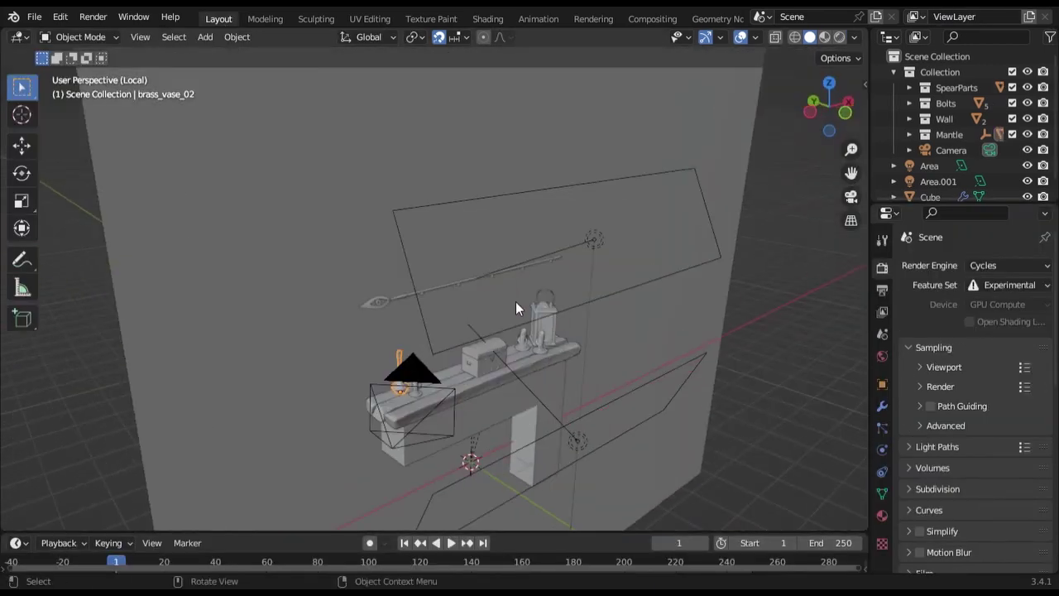
pyautogui.click(34, 17)
pyautogui.click(75, 120)
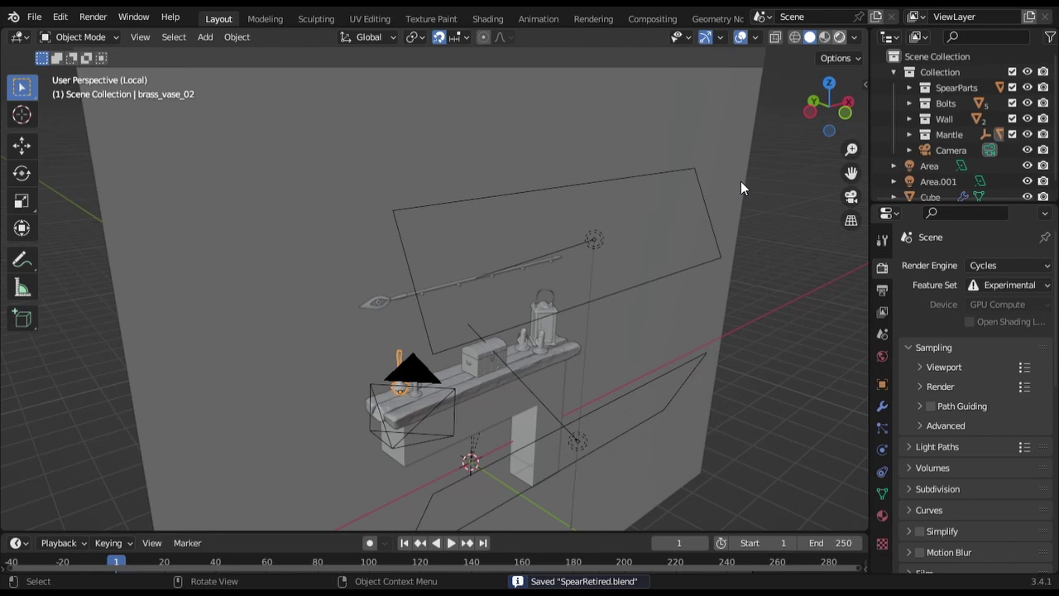
# Step: Preview the rendered lighting, then switch the Cycles render device from GPU to CPU
pyautogui.press('z')
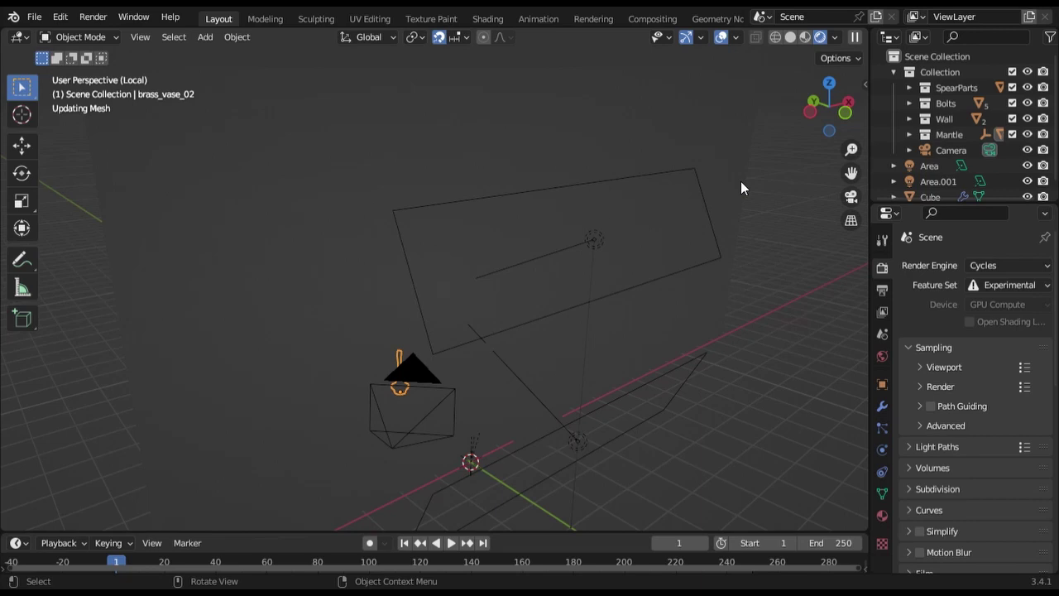
pyautogui.click(837, 58)
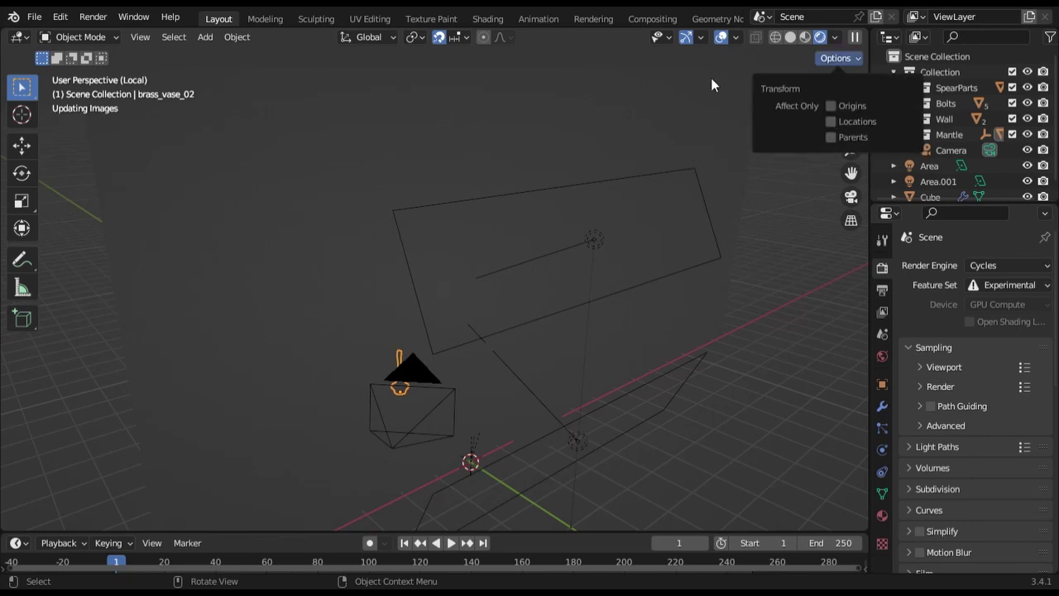
pyautogui.press('z')
pyautogui.click(752, 65)
pyautogui.click(1010, 305)
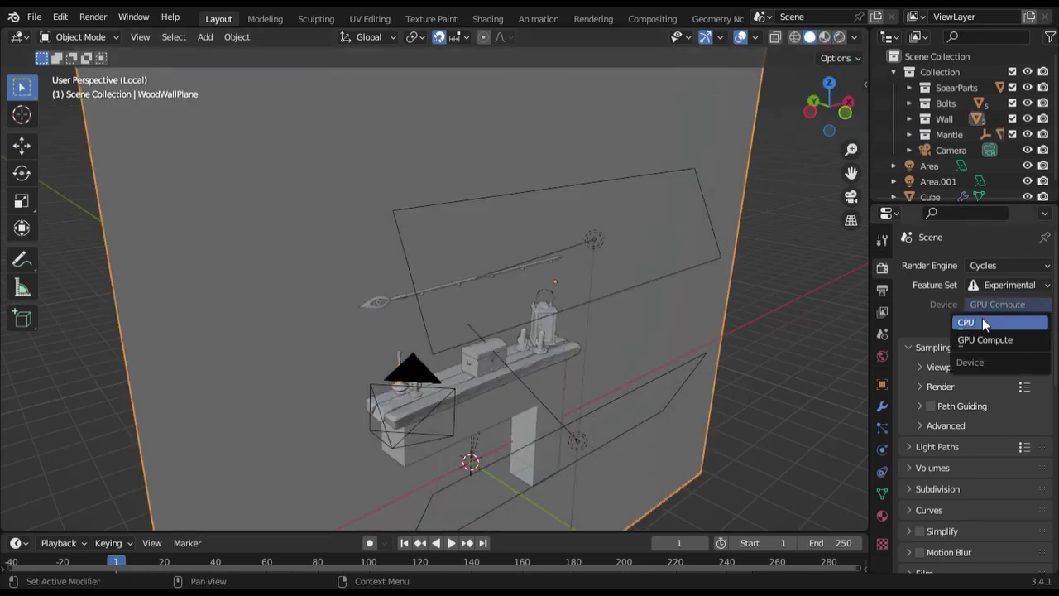
pyautogui.click(981, 324)
# Step: Cap viewport max samples at 64, after trying 512 and 128
pyautogui.click(918, 364)
pyautogui.scroll(-1, 918, 364)
pyautogui.doubleClick(1001, 378)
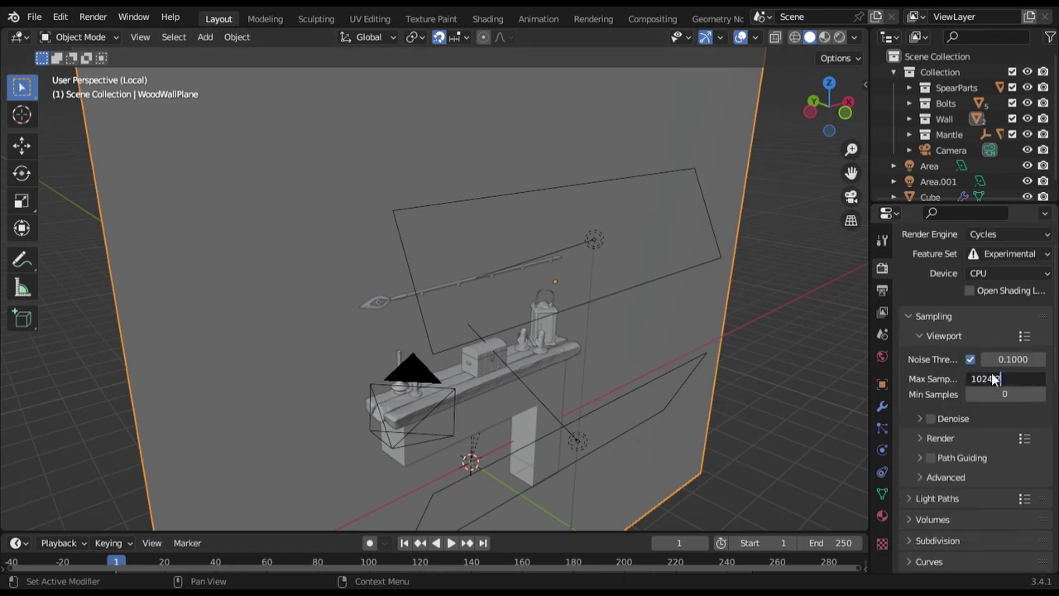
pyautogui.write('512')
pyautogui.doubleClick(1001, 385)
pyautogui.write('128')
pyautogui.press('Return')
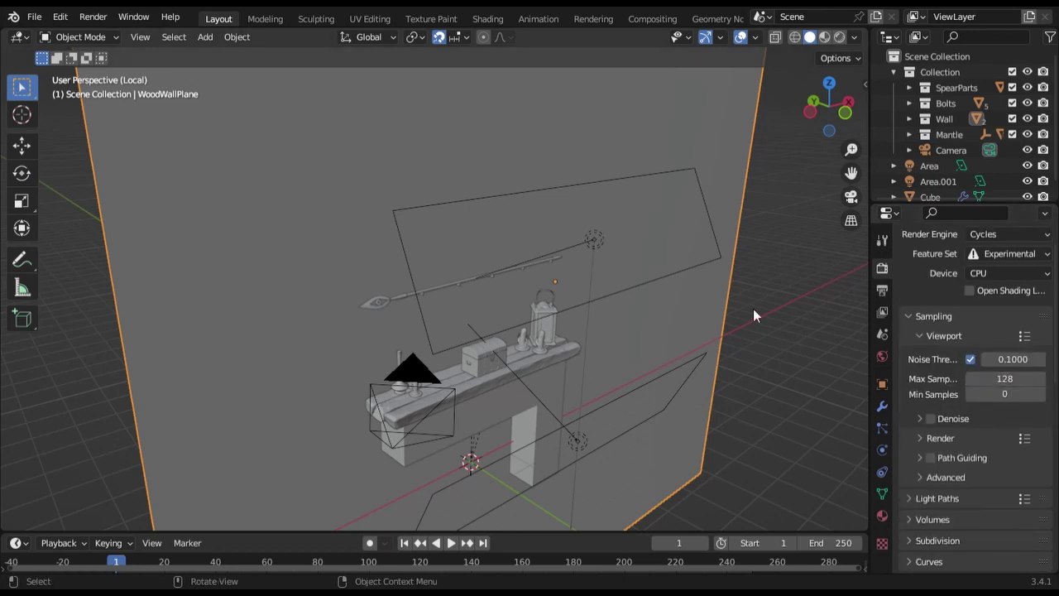
pyautogui.doubleClick(1003, 381)
pyautogui.write('64')
pyautogui.press('Return')
pyautogui.scroll(3, 750, 308)
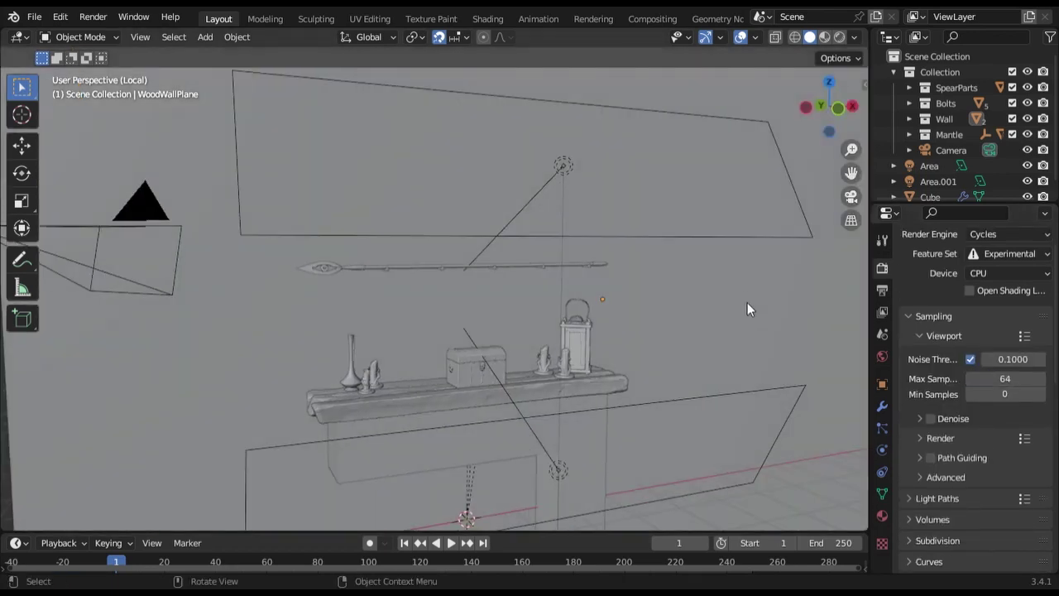
pyautogui.moveTo(747, 303)
pyautogui.mouseDown(button='middle')
pyautogui.moveTo(650, 304)
pyautogui.moveTo(690, 277)
pyautogui.moveTo(648, 286)
pyautogui.mouseUp(button='middle')
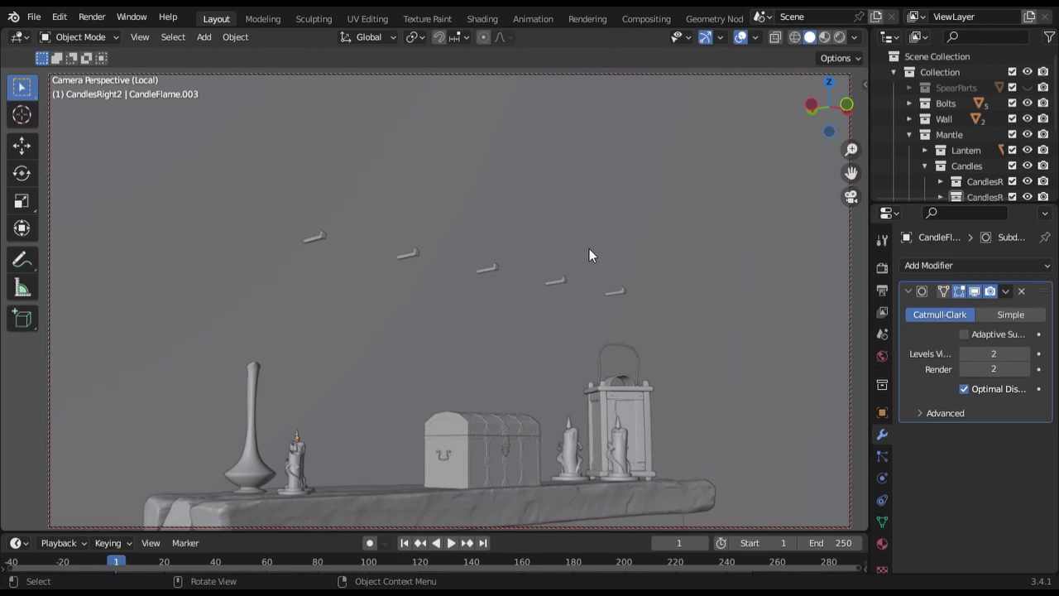
# Step: Make the SpearParts collection visible again in the outliner
pyautogui.moveTo(589, 248)
pyautogui.mouseDown(button='middle')
pyautogui.moveTo(599, 256)
pyautogui.moveTo(634, 239)
pyautogui.mouseUp(button='middle')
pyautogui.scroll(1, 691, 277)
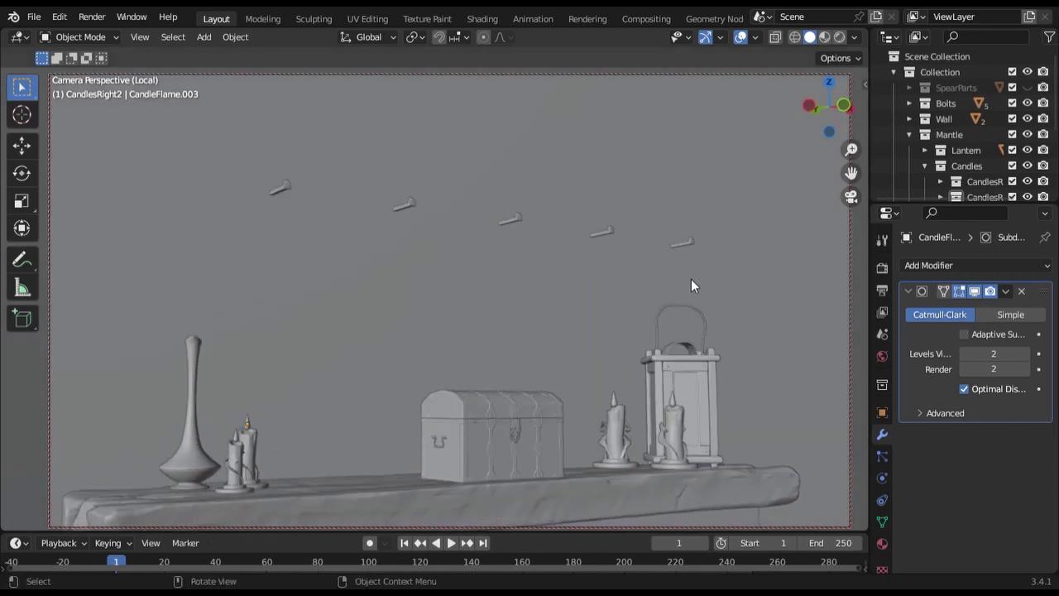
pyautogui.click(1027, 87)
pyautogui.moveTo(534, 283)
pyautogui.mouseDown(button='middle')
pyautogui.moveTo(525, 277)
pyautogui.moveTo(582, 286)
pyautogui.moveTo(582, 302)
pyautogui.moveTo(601, 270)
pyautogui.moveTo(592, 273)
pyautogui.mouseUp(button='middle')
# Step: Select the candle's FlameCore.001 and scale it down to 0.869
pyautogui.click(720, 371)
pyautogui.moveTo(720, 372)
pyautogui.mouseDown(button='middle')
pyautogui.moveTo(651, 251)
pyautogui.moveTo(413, 266)
pyautogui.mouseUp(button='middle')
pyautogui.press('KP_1')
pyautogui.keyDown('shift'); pyautogui.click(528, 181); pyautogui.keyUp('shift')
pyautogui.press('s')
pyautogui.click(520, 425)
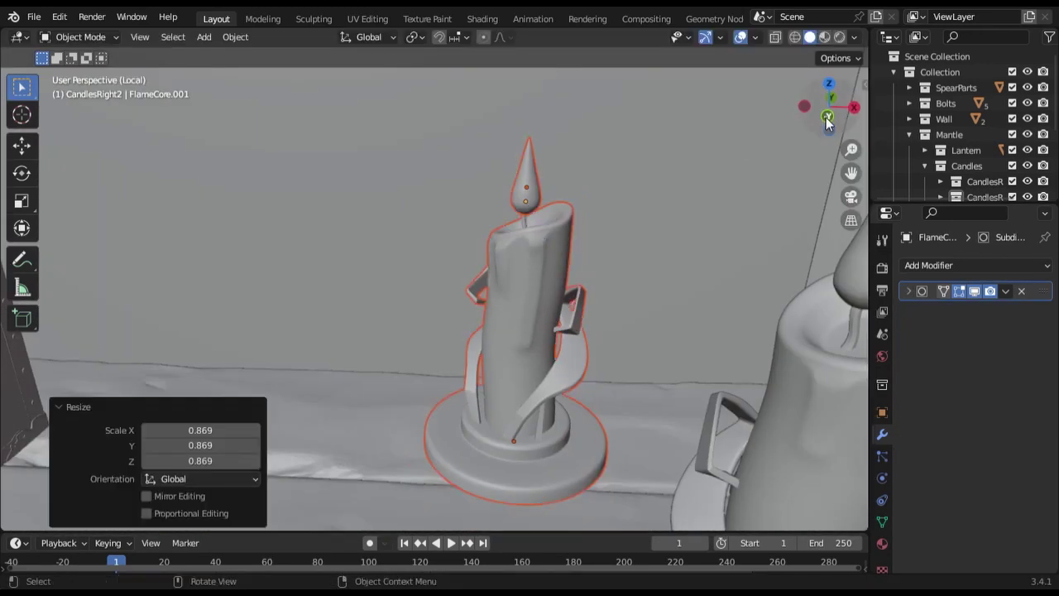
pyautogui.scroll(5, 521, 426)
# Step: Lower the flame core along Z onto its wick, checking from the side in wireframe
pyautogui.hotkey('shift', 'z')
pyautogui.press('g')
pyautogui.press('z')
pyautogui.click(712, 266)
pyautogui.press('KP_3')
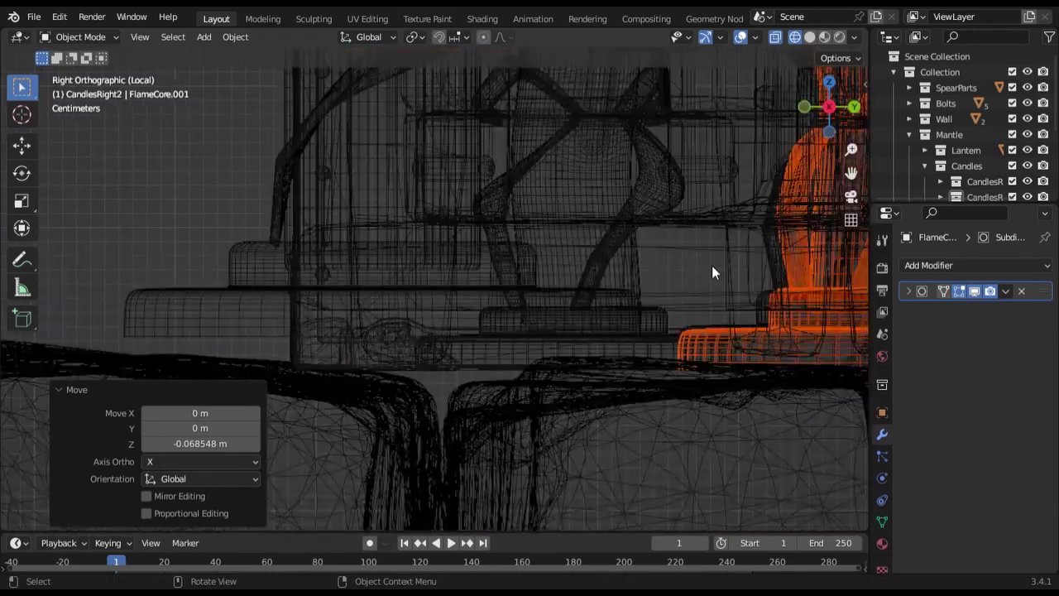
pyautogui.keyDown('shift'); pyautogui.moveTo(712, 265); pyautogui.dragTo(305, 268, button='middle'); pyautogui.keyUp('shift')
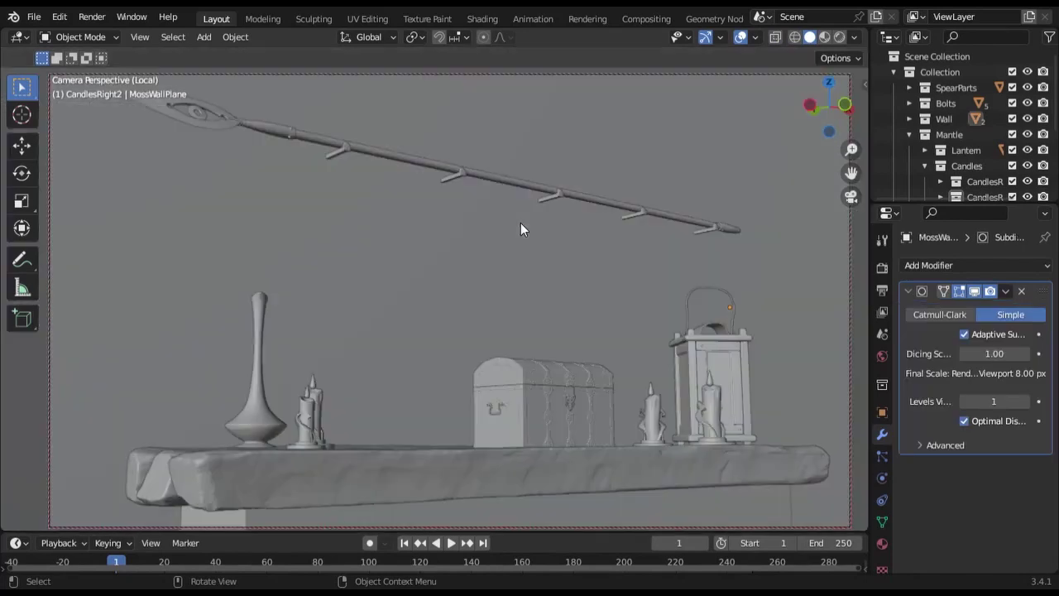
pyautogui.moveTo(401, 285); pyautogui.dragTo(490, 326, button='middle')
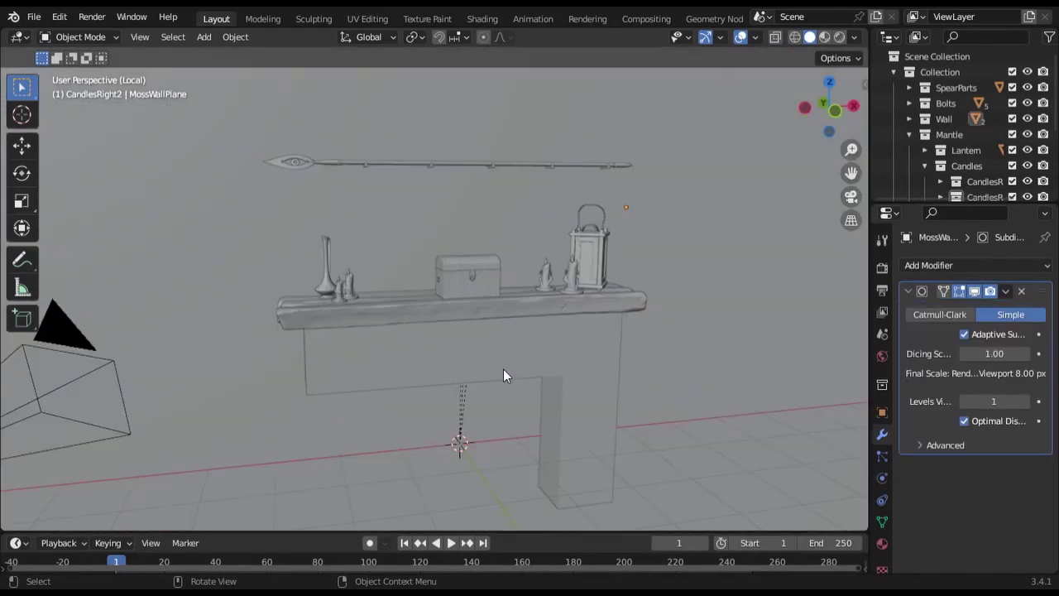
# Step: Add an area light and move it 2 m back along Y
pyautogui.hotkey('shift', 'a')
pyautogui.click(579, 510)
pyautogui.click(805, 107)
pyautogui.press('g')
pyautogui.press('y')
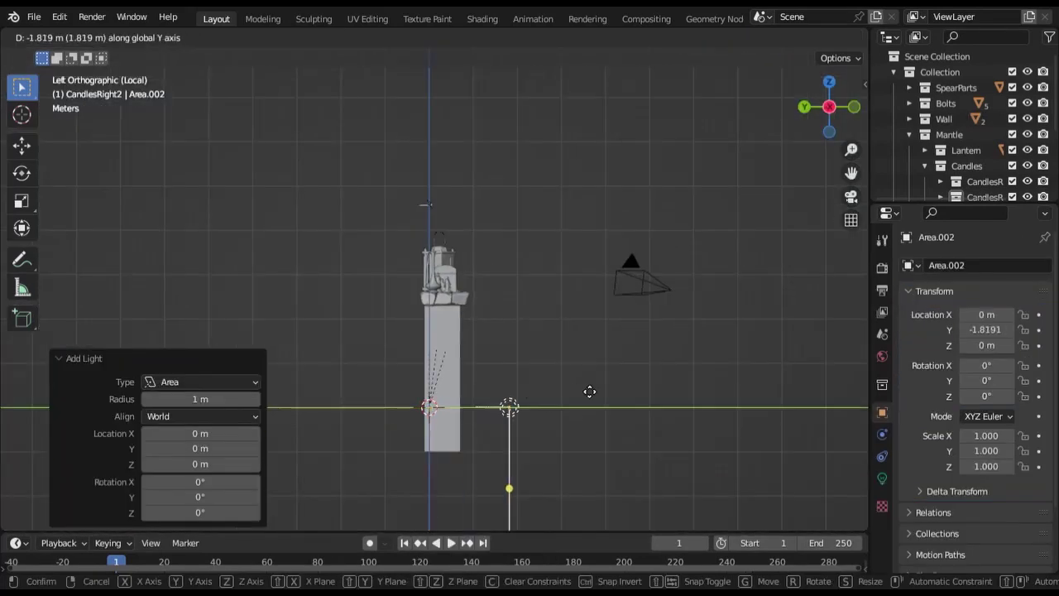
pyautogui.press('Escape')
pyautogui.write('gy-2')
pyautogui.press('Return')
# Step: Tilt the light 115°, raise it 2 m, push it 1 m further out, and stretch it 5× on X
pyautogui.press('r')
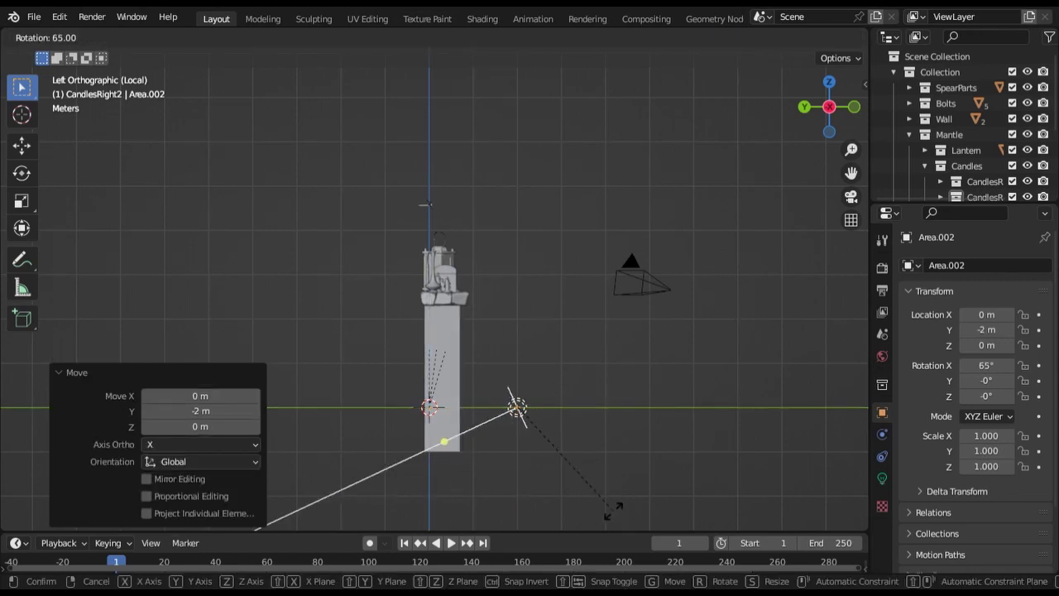
pyautogui.press('Return')
pyautogui.press('g')
pyautogui.press('z')
pyautogui.press('2')
pyautogui.press('Return')
pyautogui.write('gy-1')
pyautogui.press('Return')
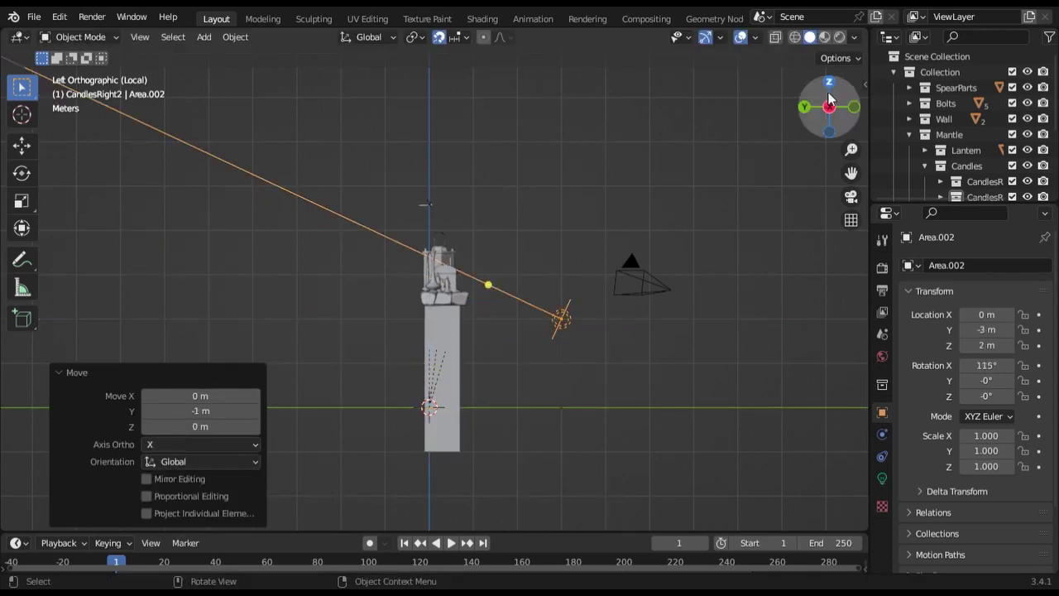
pyautogui.press('KP_1')
pyautogui.press('s')
pyautogui.press('x')
pyautogui.press('5')
pyautogui.press('Return')
# Step: Set the area light's colour to a warm orange
pyautogui.moveTo(360, 228); pyautogui.dragTo(550, 239, button='middle')
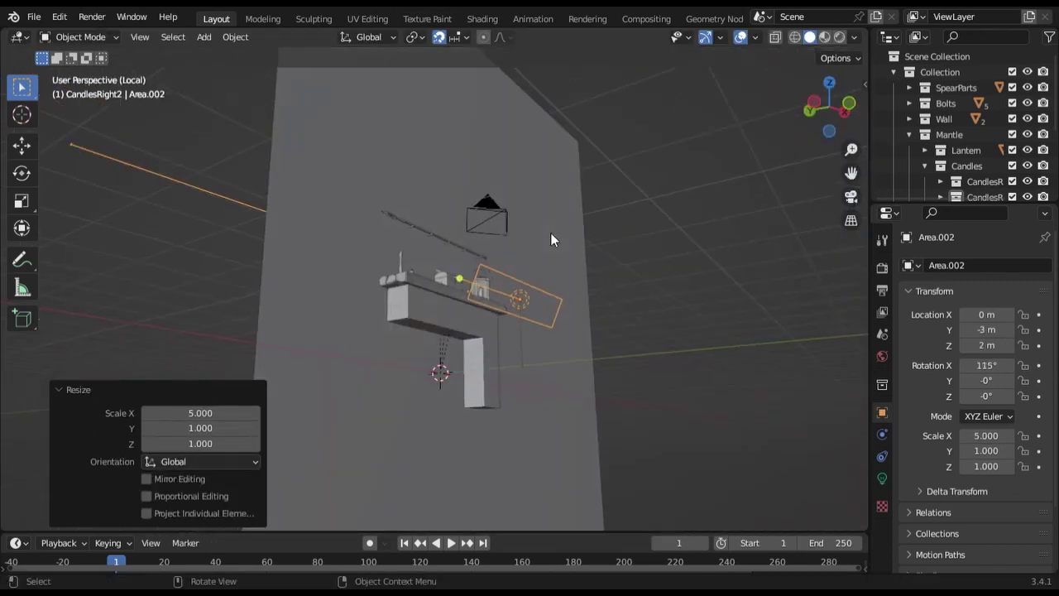
pyautogui.click(882, 478)
pyautogui.scroll(4, 829, 331)
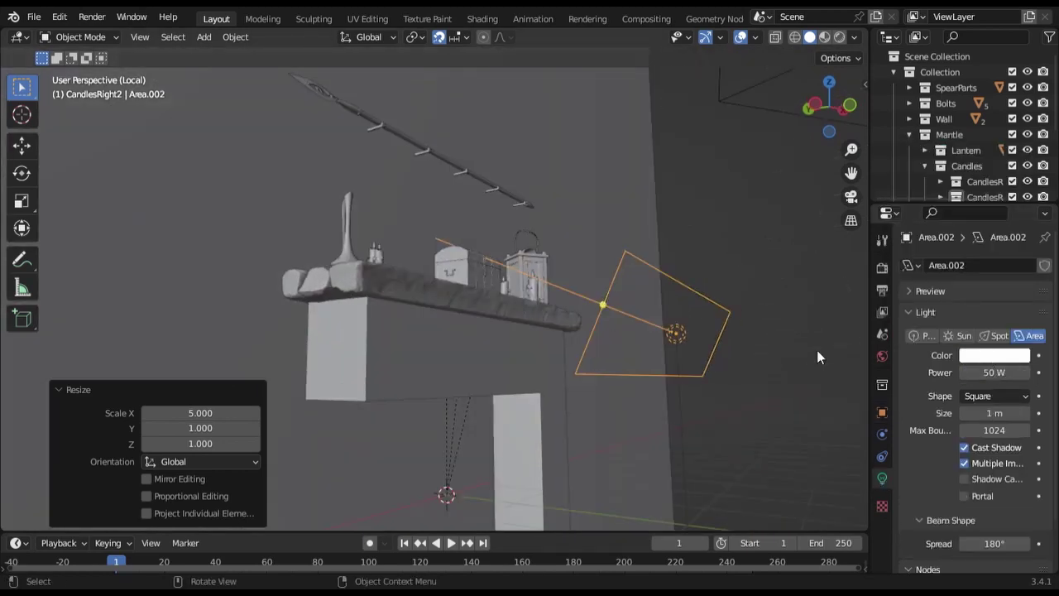
pyautogui.click(995, 355)
pyautogui.moveTo(935, 317); pyautogui.dragTo(983, 317)
# Step: Look through the camera and save the scene file
pyautogui.press('KP_0')
pyautogui.click(33, 17)
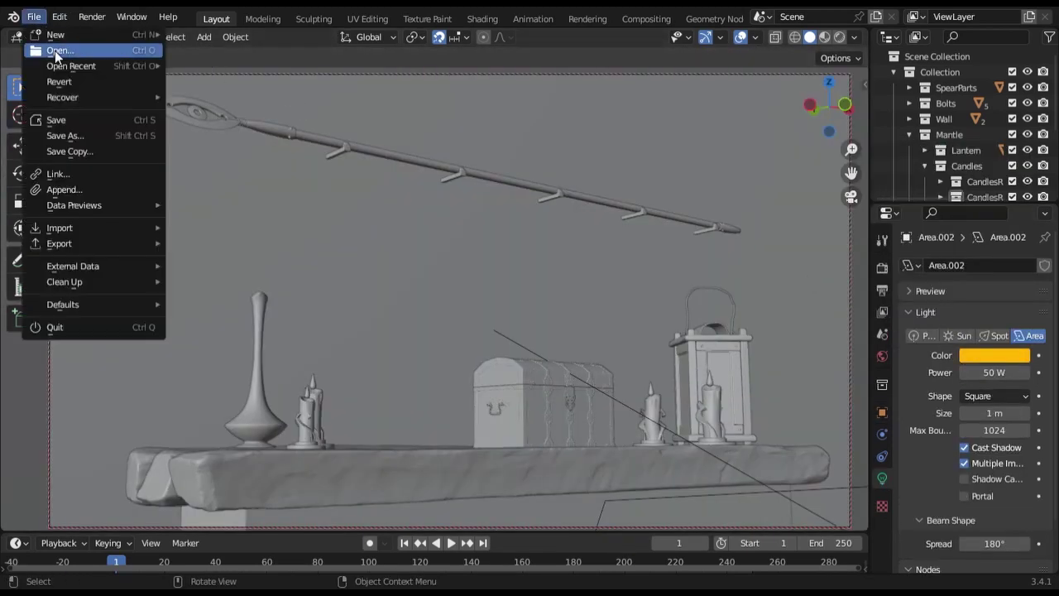
pyautogui.click(56, 120)
pyautogui.click(840, 37)
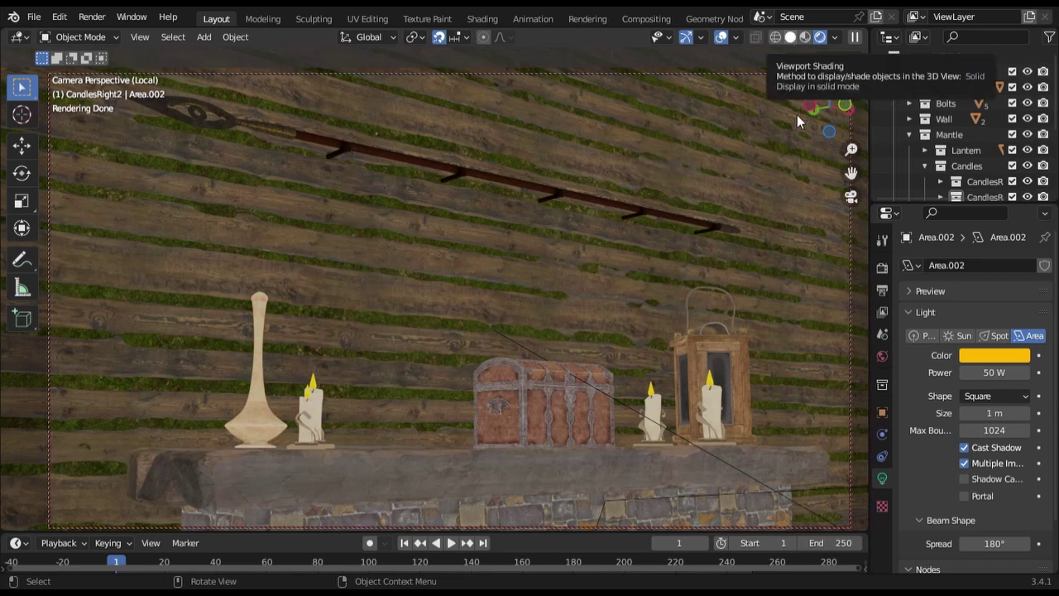
pyautogui.press('z')
pyautogui.moveTo(778, 132); pyautogui.dragTo(618, 232, button='middle')
# Step: Duplicate the area light in the side view and tilt the copy by -40°
pyautogui.scroll(-2, 618, 231)
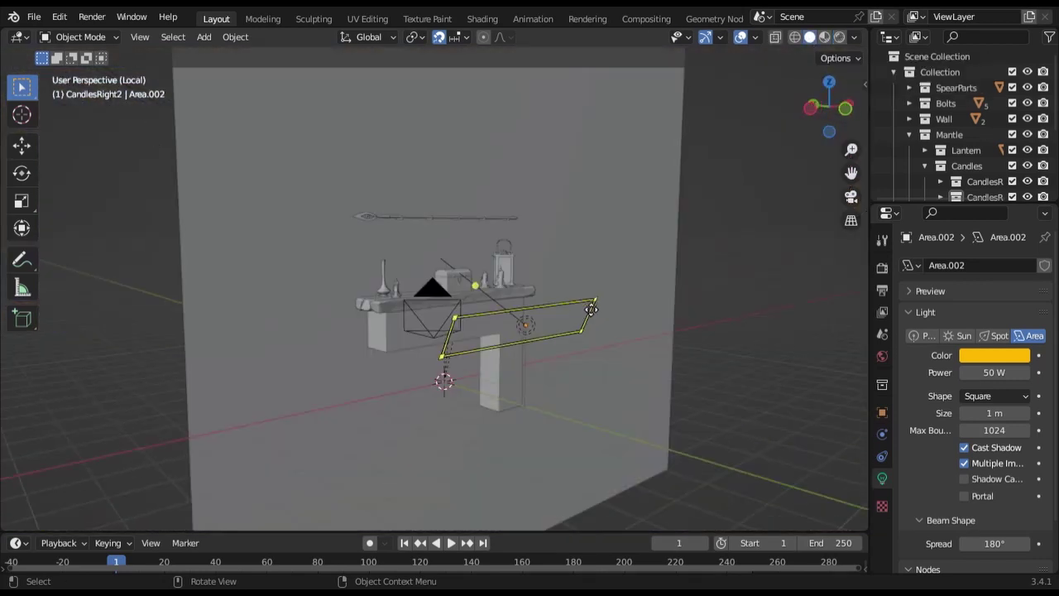
pyautogui.press('ctrl+KP_3')
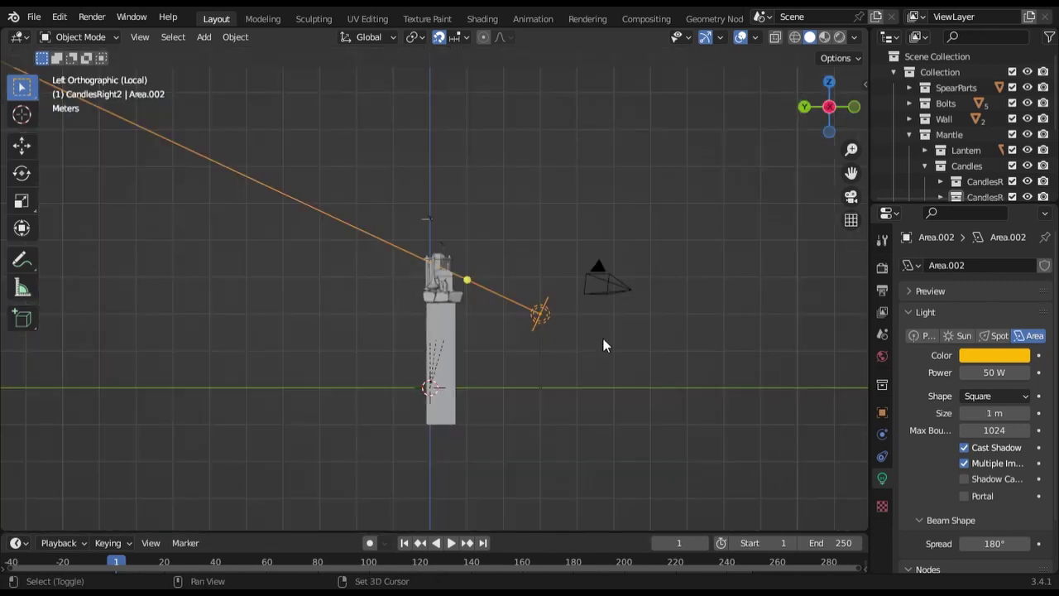
pyautogui.hotkey('shift', 'd')
pyautogui.click(669, 234)
pyautogui.write('r-40')
pyautogui.press('Return')
# Step: Set the selected area light's power to 20 W
pyautogui.click(540, 313)
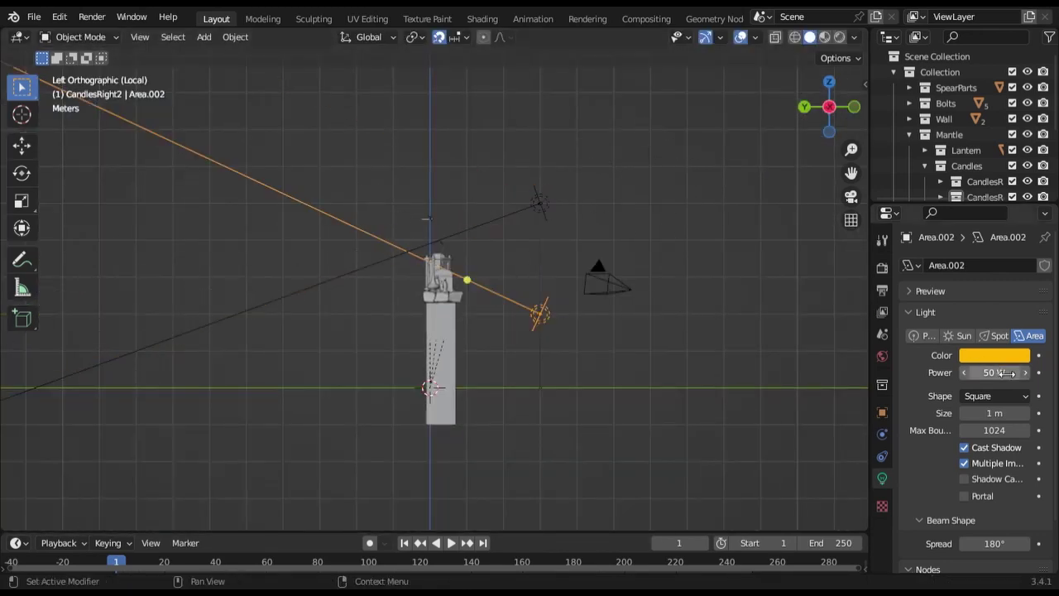
pyautogui.click(1005, 373)
pyautogui.write('20')
pyautogui.press('Return')
# Step: Rotate the upper light by 20°, then -15°, and inspect both lights over the mantle
pyautogui.click(540, 203)
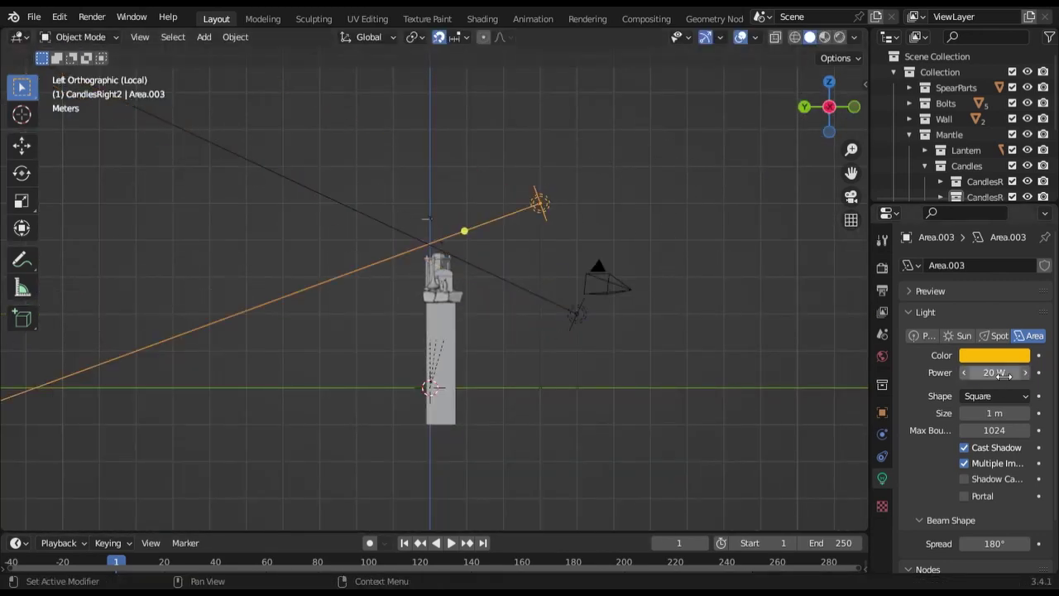
pyautogui.write('r20')
pyautogui.press('Return')
pyautogui.moveTo(662, 196)
pyautogui.mouseDown(button='middle')
pyautogui.moveTo(573, 181)
pyautogui.moveTo(638, 172)
pyautogui.moveTo(556, 224)
pyautogui.moveTo(634, 230)
pyautogui.mouseUp(button='middle')
pyautogui.write('r-15')
pyautogui.press('Return')
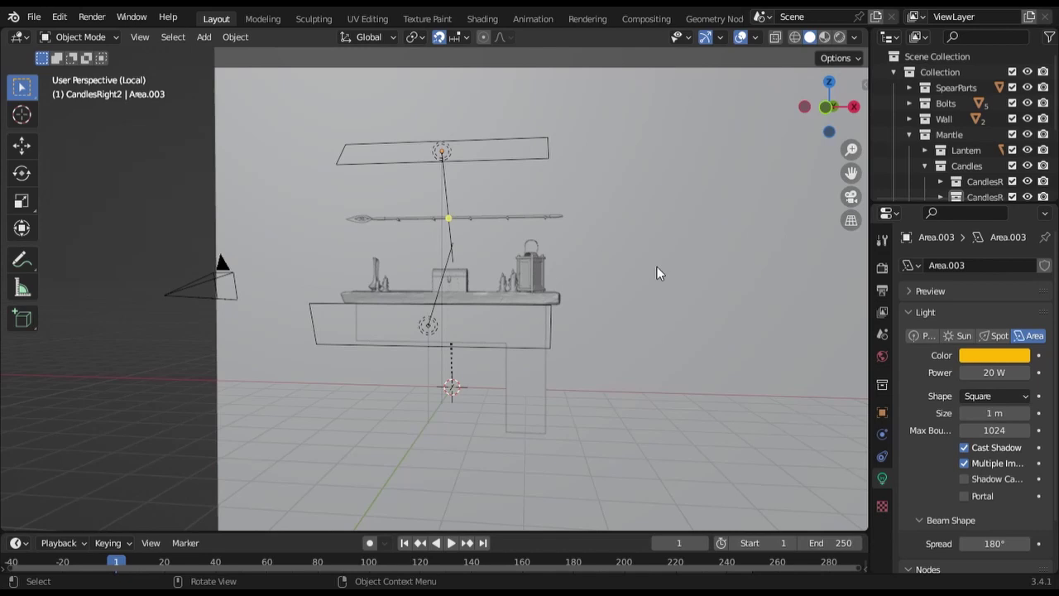
pyautogui.moveTo(657, 266); pyautogui.dragTo(646, 239, button='middle')
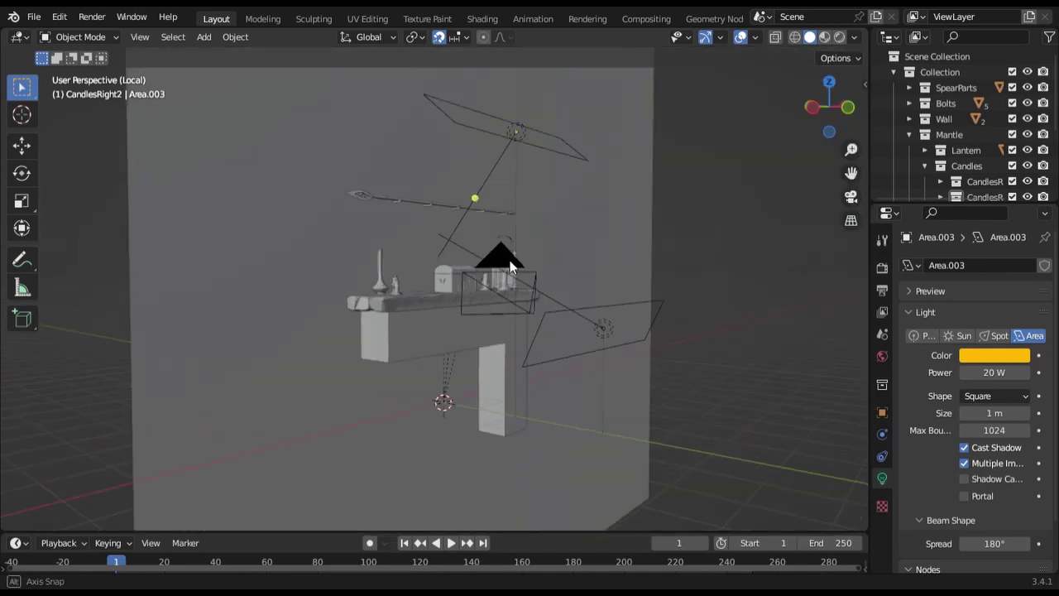
pyautogui.scroll(5, 438, 310)
pyautogui.moveTo(438, 310); pyautogui.dragTo(507, 347, button='middle')
# Step: In the Shading workspace, inspect the mantle beam, lantern and candleholder materials
pyautogui.click(506, 348)
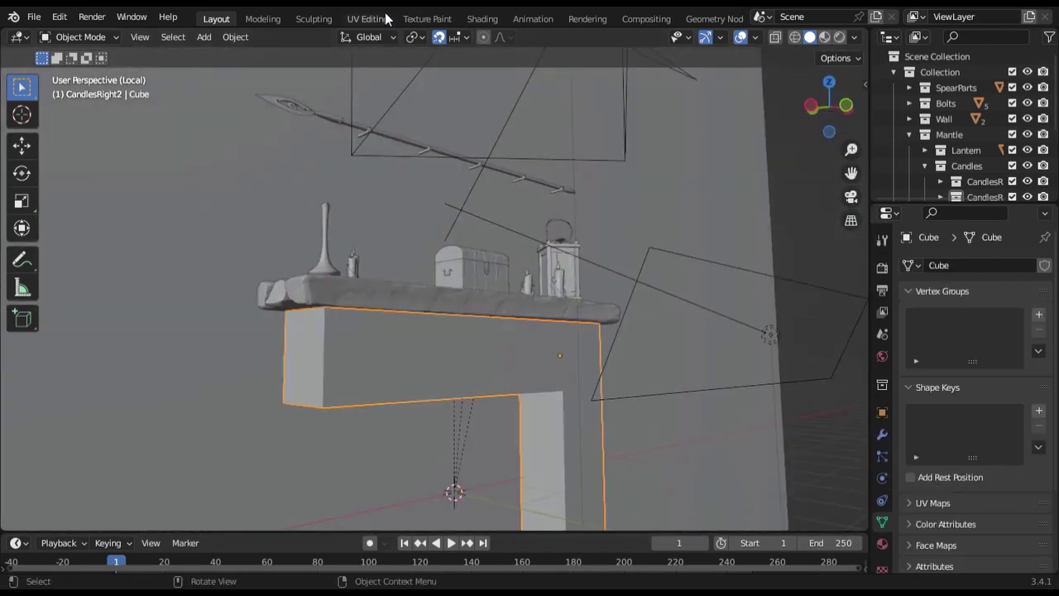
pyautogui.click(482, 19)
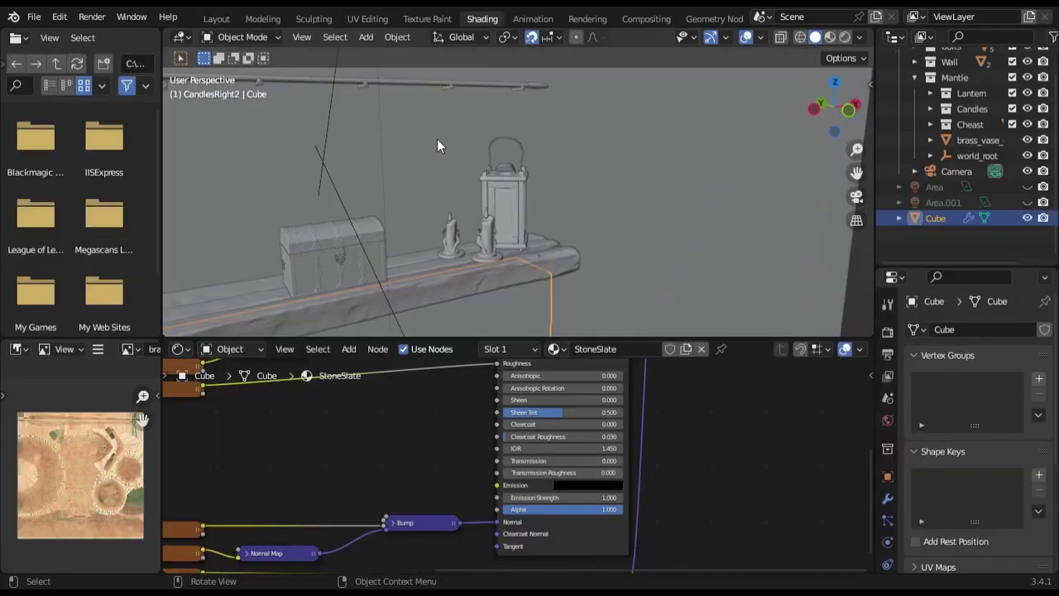
pyautogui.click(573, 274)
pyautogui.scroll(2, 496, 227)
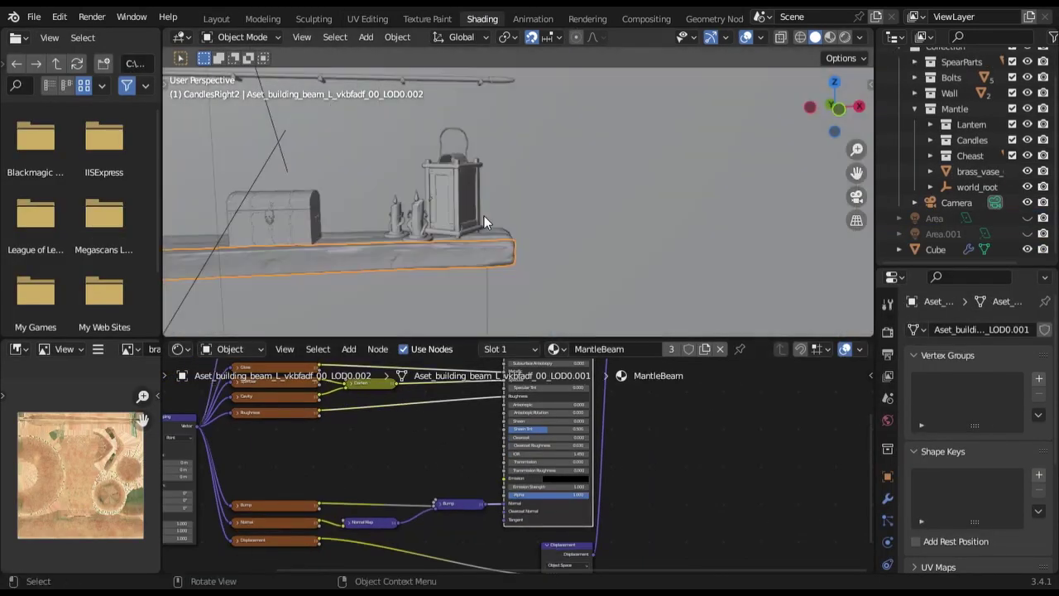
pyautogui.click(480, 217)
pyautogui.scroll(2, 480, 217)
pyautogui.click(349, 236)
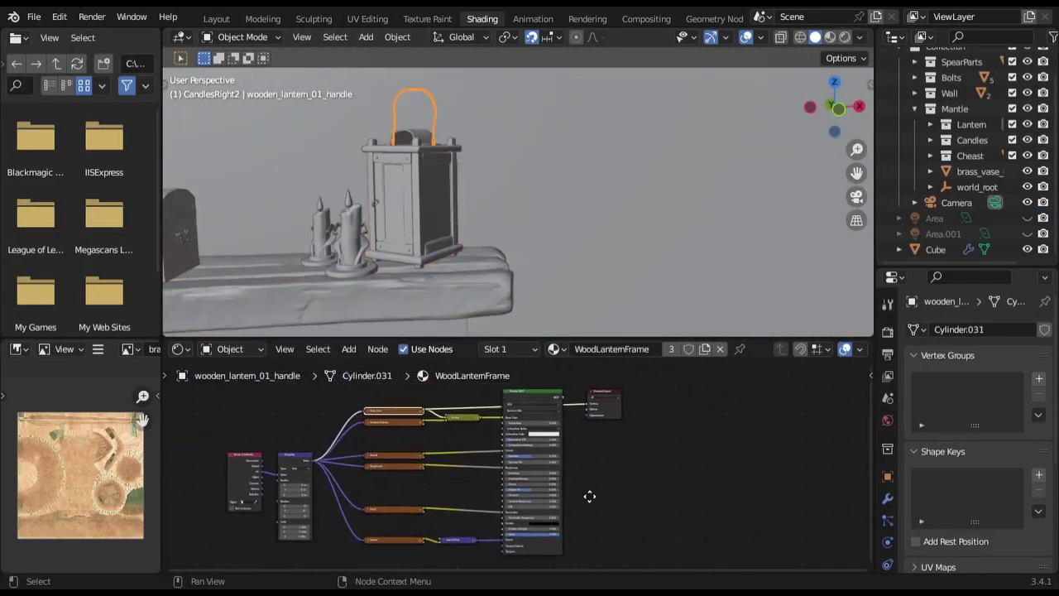
pyautogui.moveTo(588, 496); pyautogui.dragTo(692, 424, button='middle')
# Step: Inspect the brass vase, candle holder and back wall materials
pyautogui.moveTo(548, 225); pyautogui.dragTo(448, 202, button='middle')
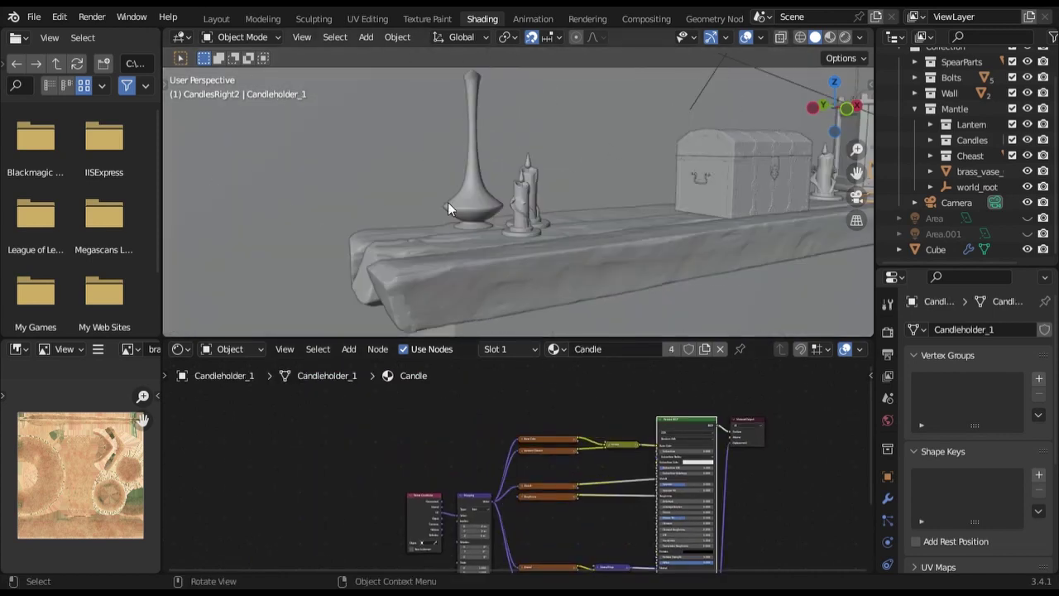
pyautogui.click(473, 182)
pyautogui.moveTo(669, 401); pyautogui.dragTo(624, 397, button='middle')
pyautogui.click(475, 299)
pyautogui.click(348, 233)
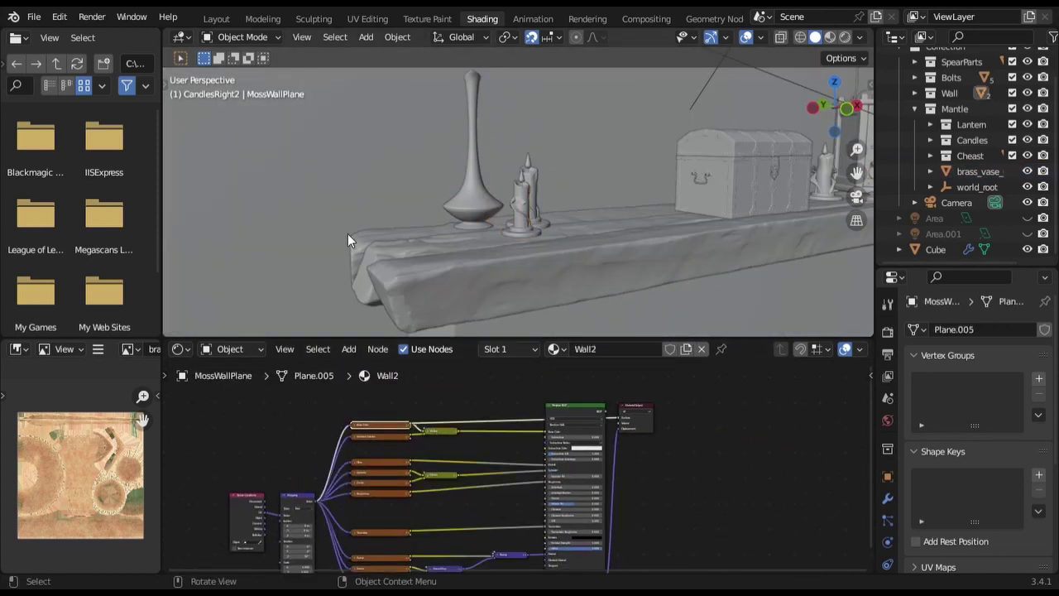
pyautogui.press('KP_Decimal')
# Step: Click through the spear's blade, shaft parts, fitting and pommel to view their materials
pyautogui.moveTo(721, 212)
pyautogui.mouseDown(button='middle')
pyautogui.moveTo(529, 253)
pyautogui.moveTo(641, 280)
pyautogui.moveTo(600, 363)
pyautogui.mouseUp(button='middle')
pyautogui.click(463, 245)
pyautogui.click(567, 224)
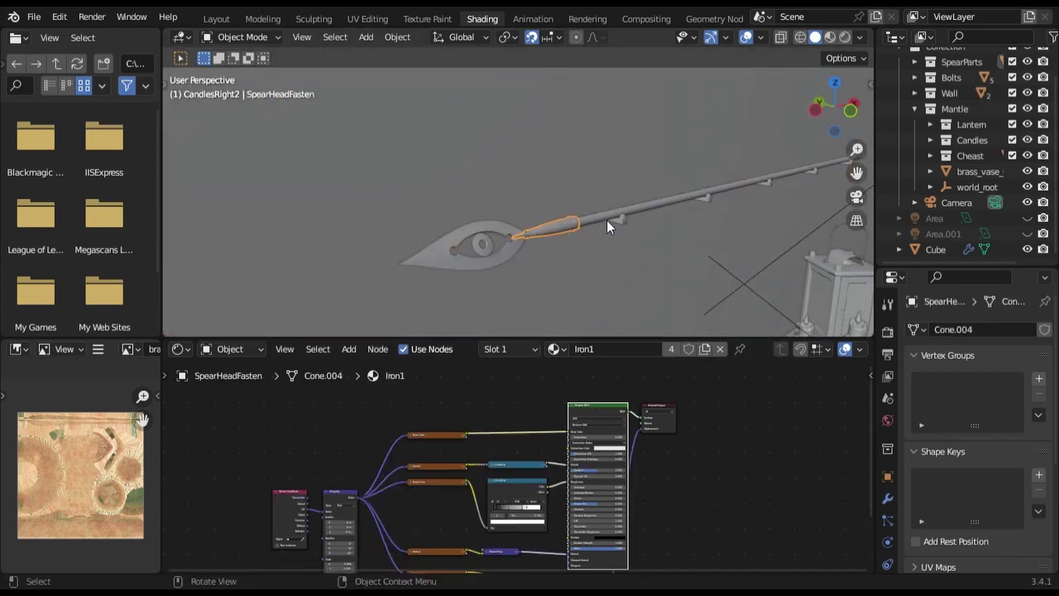
pyautogui.click(608, 220)
pyautogui.click(620, 218)
pyautogui.moveTo(620, 217)
pyautogui.mouseDown(button='middle')
pyautogui.moveTo(695, 253)
pyautogui.moveTo(563, 234)
pyautogui.moveTo(797, 236)
pyautogui.mouseUp(button='middle')
pyautogui.click(562, 233)
# Step: Check the stone wall, shelf, vase and chest materials, then return to Layout's camera view
pyautogui.click(432, 233)
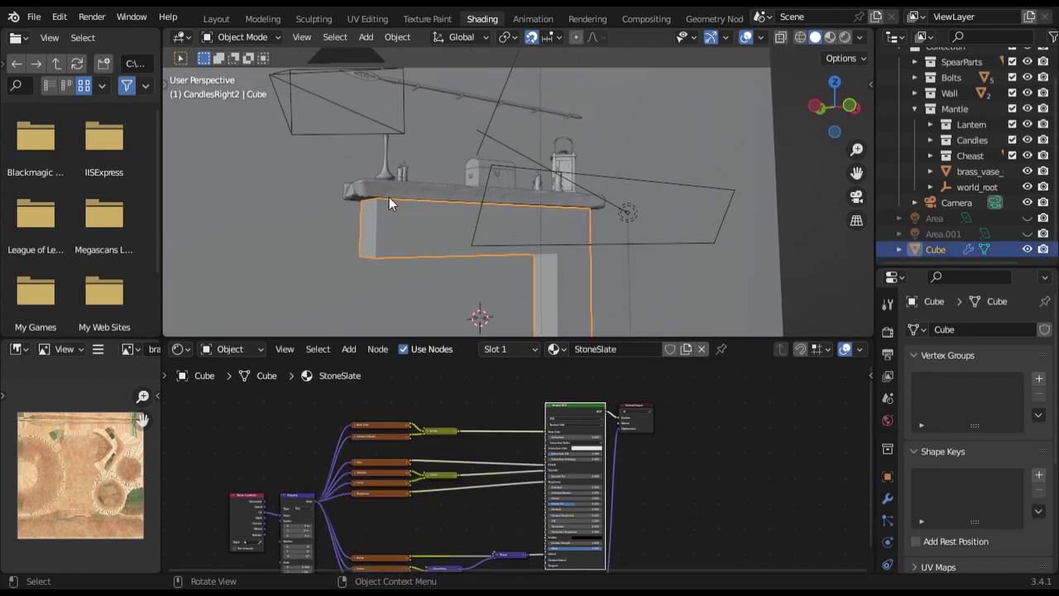
pyautogui.click(352, 193)
pyautogui.click(406, 175)
pyautogui.click(474, 177)
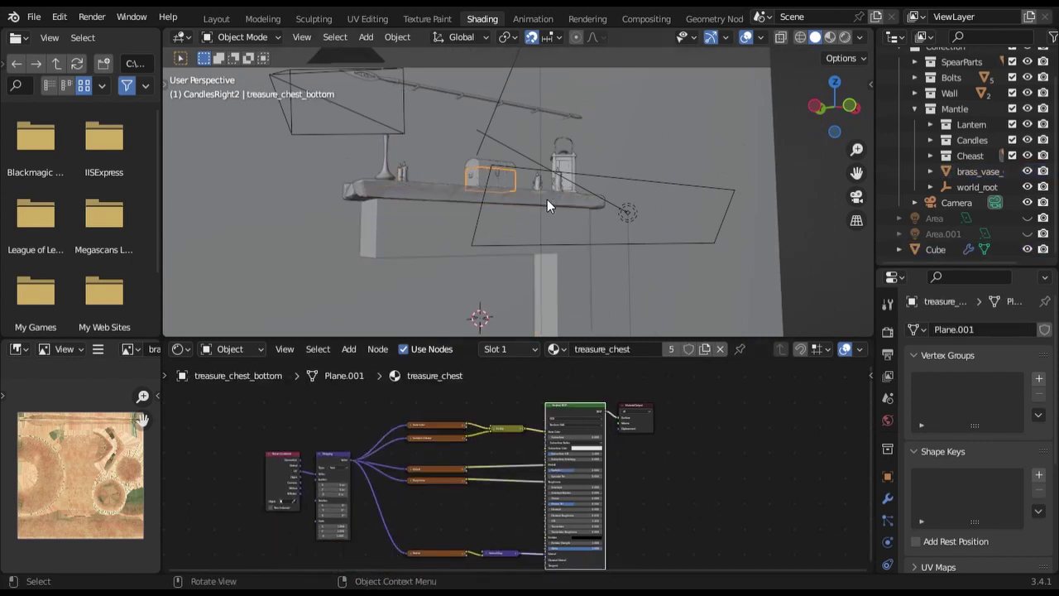
pyautogui.click(542, 186)
pyautogui.click(504, 179)
pyautogui.moveTo(653, 418); pyautogui.dragTo(606, 380, button='middle')
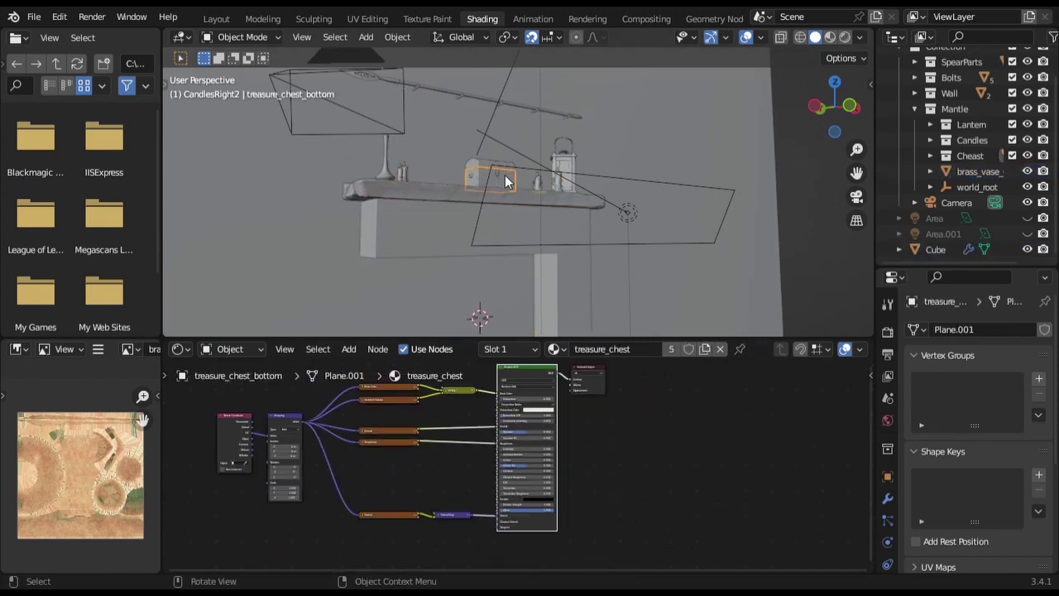
pyautogui.scroll(2, 437, 169)
pyautogui.click(216, 18)
pyautogui.press('KP_0')
# Step: Show Render Properties and click through the vase, chest parts and small candle
pyautogui.click(882, 267)
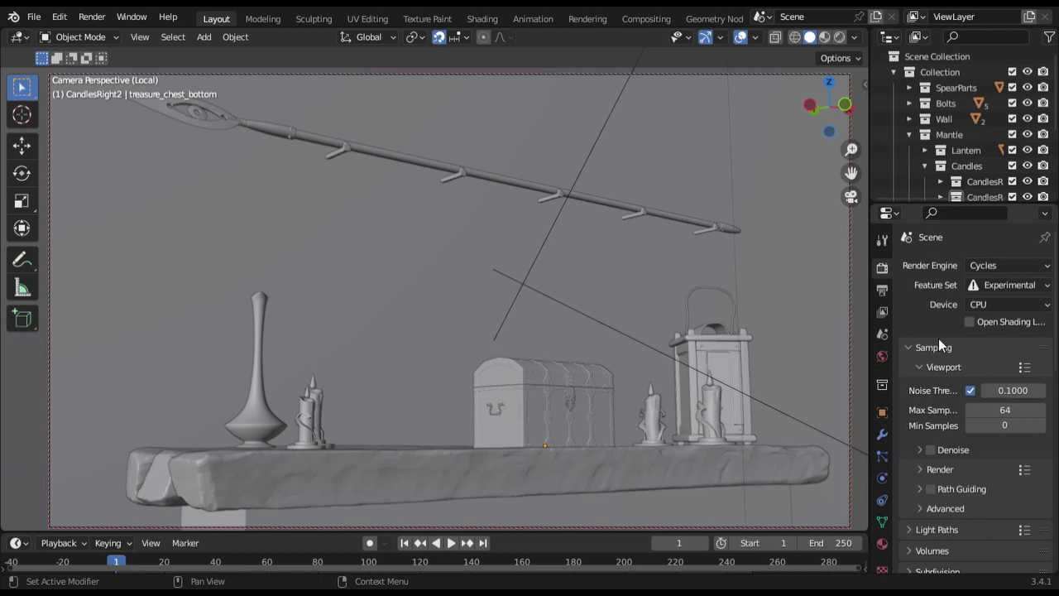
pyautogui.click(258, 372)
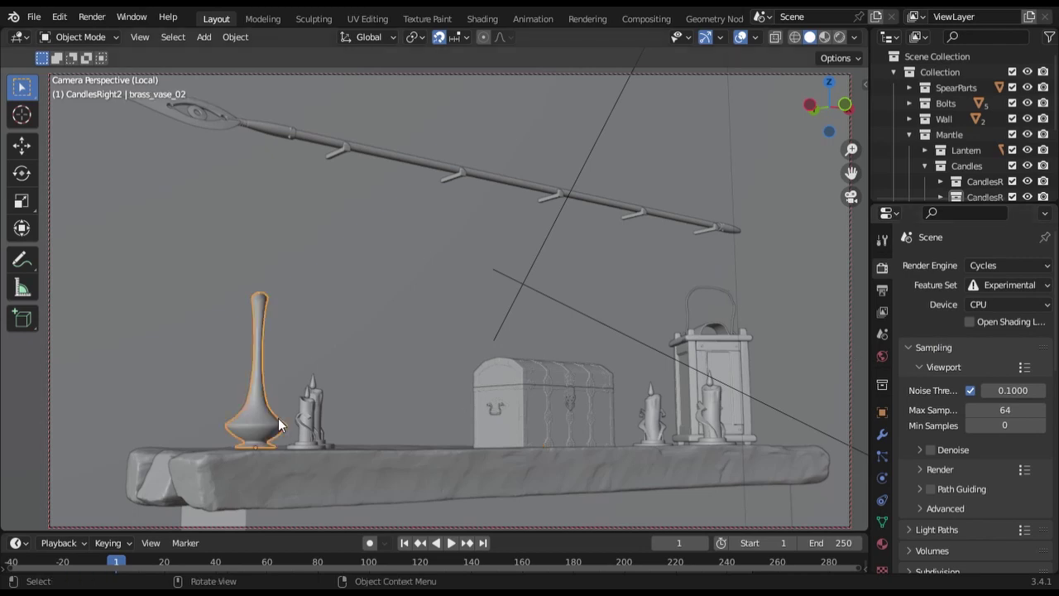
pyautogui.click(583, 404)
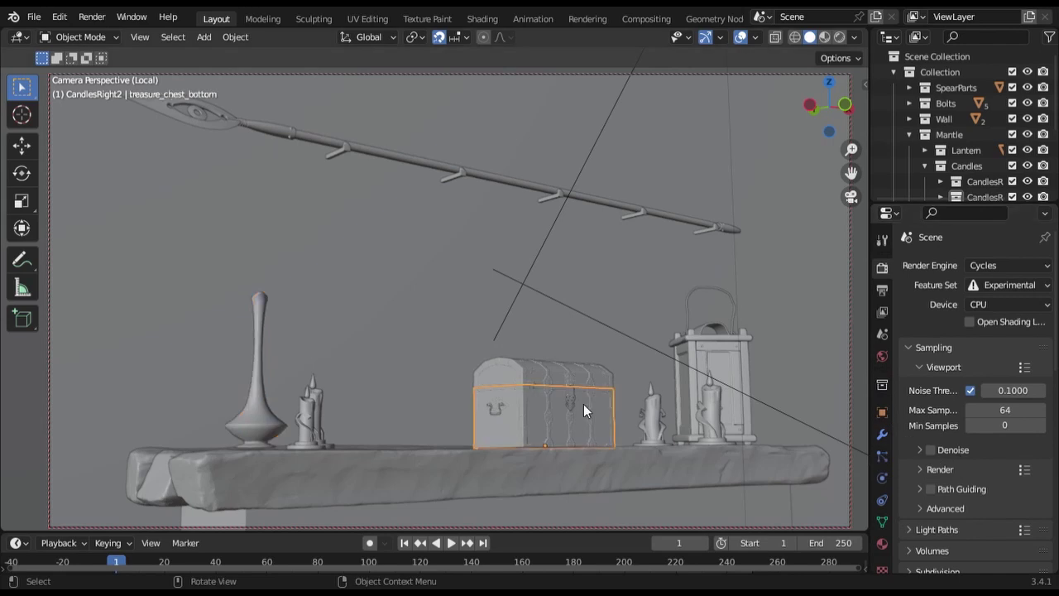
pyautogui.click(604, 393)
pyautogui.click(495, 407)
pyautogui.click(309, 414)
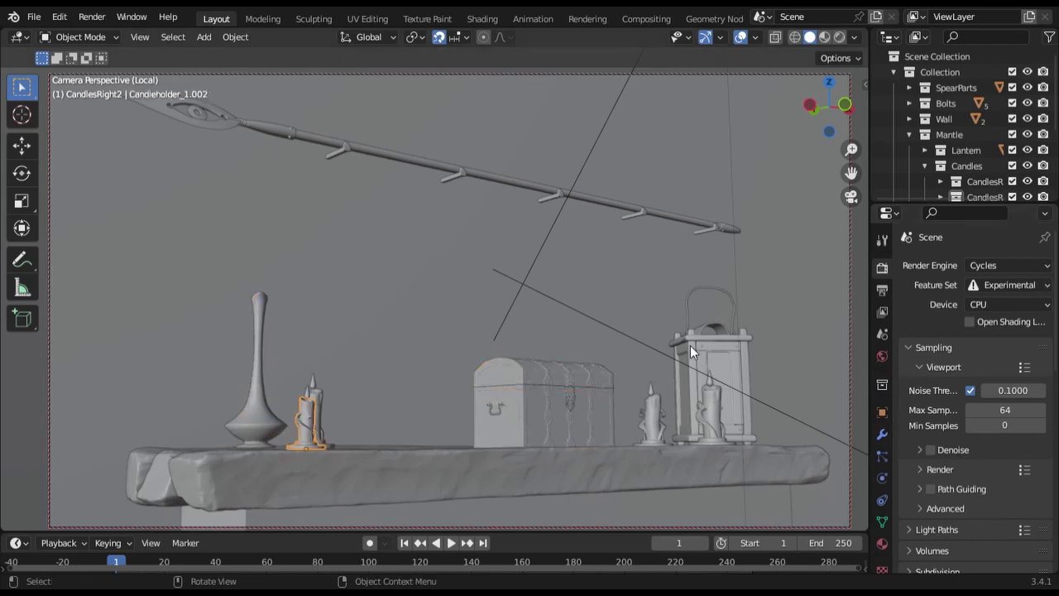
pyautogui.click(761, 331)
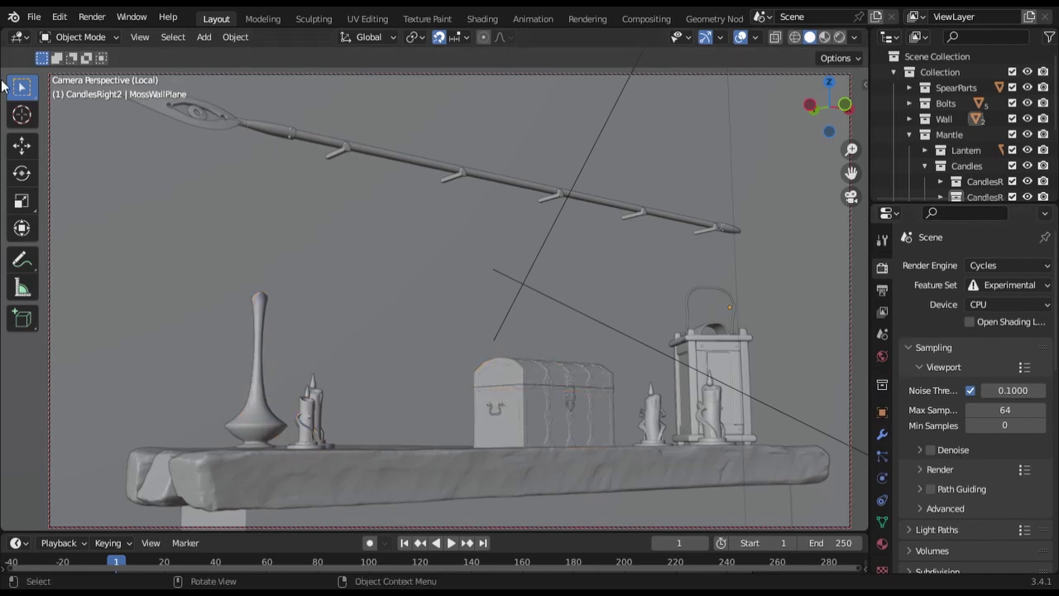
# Step: Save the scene file and orbit high above the chest
pyautogui.click(33, 16)
pyautogui.click(75, 123)
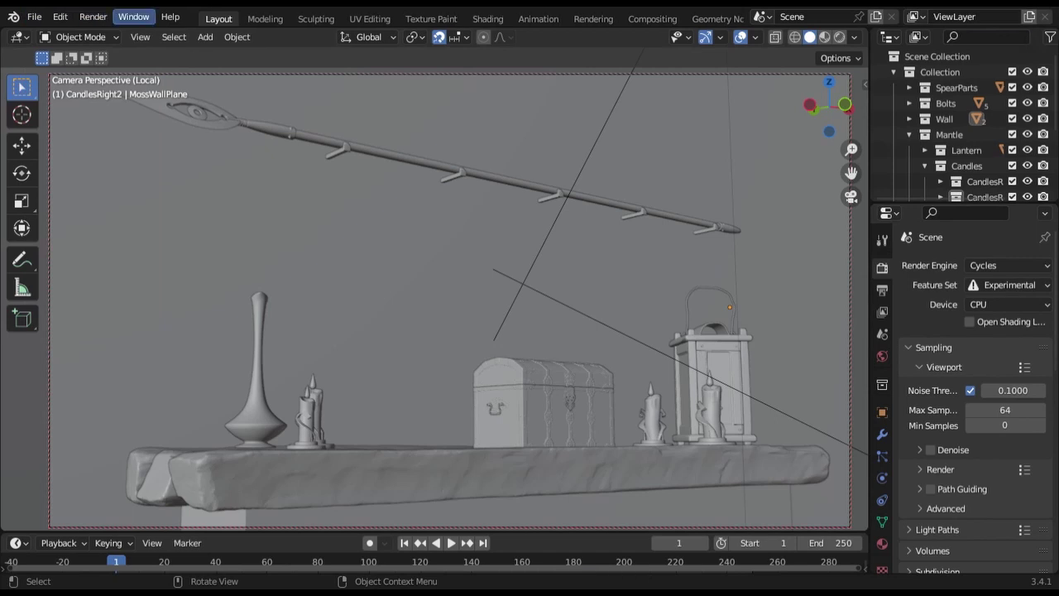
pyautogui.moveTo(721, 172); pyautogui.dragTo(484, 268, button='middle')
# Step: Add a new collection inside Candles named CandlesLeft1
pyautogui.rightClick(993, 166)
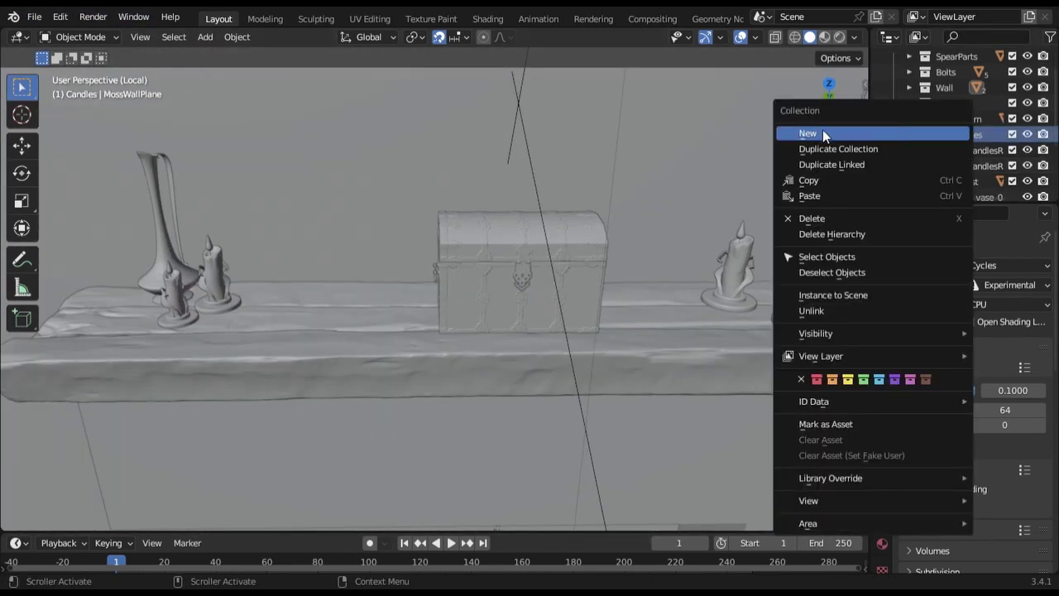
pyautogui.click(815, 133)
pyautogui.scroll(-2, 977, 149)
pyautogui.doubleClick(981, 116)
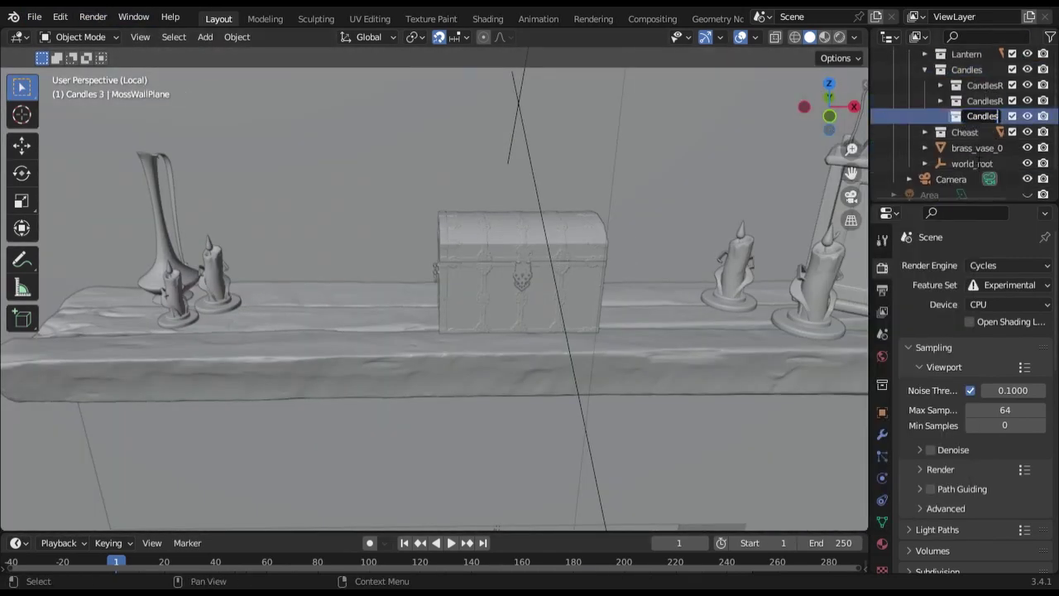
pyautogui.write('CandlesLeft1')
pyautogui.press('Return')
# Step: Frame the left candle's flame, then add another collection under Candles named CandlesLeft
pyautogui.click(164, 315)
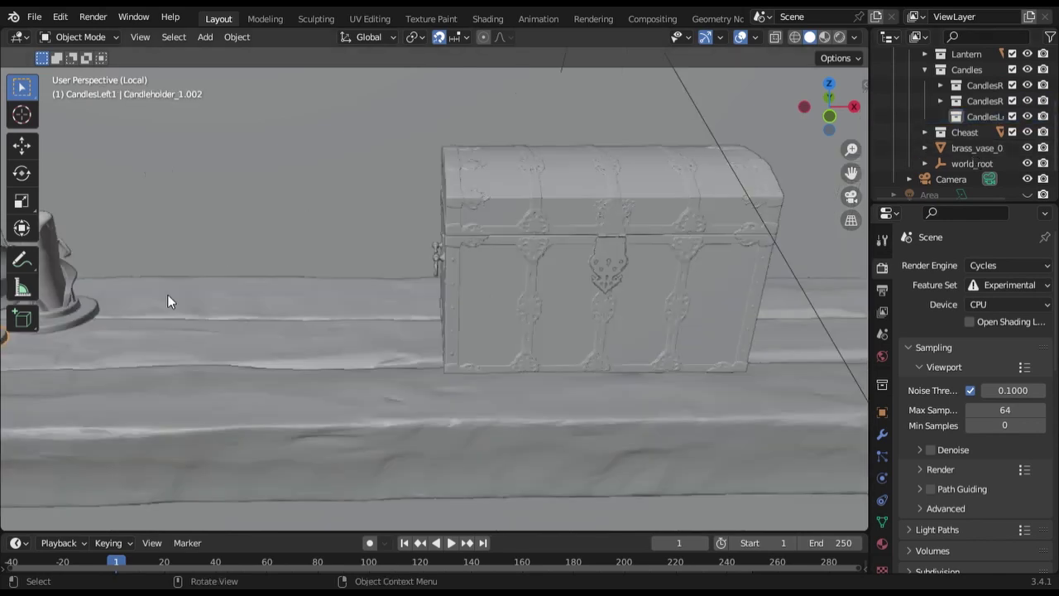
pyautogui.press('KP_Decimal')
pyautogui.hotkey('shift', 'z')
pyautogui.click(540, 333)
pyautogui.scroll(1, 943, 100)
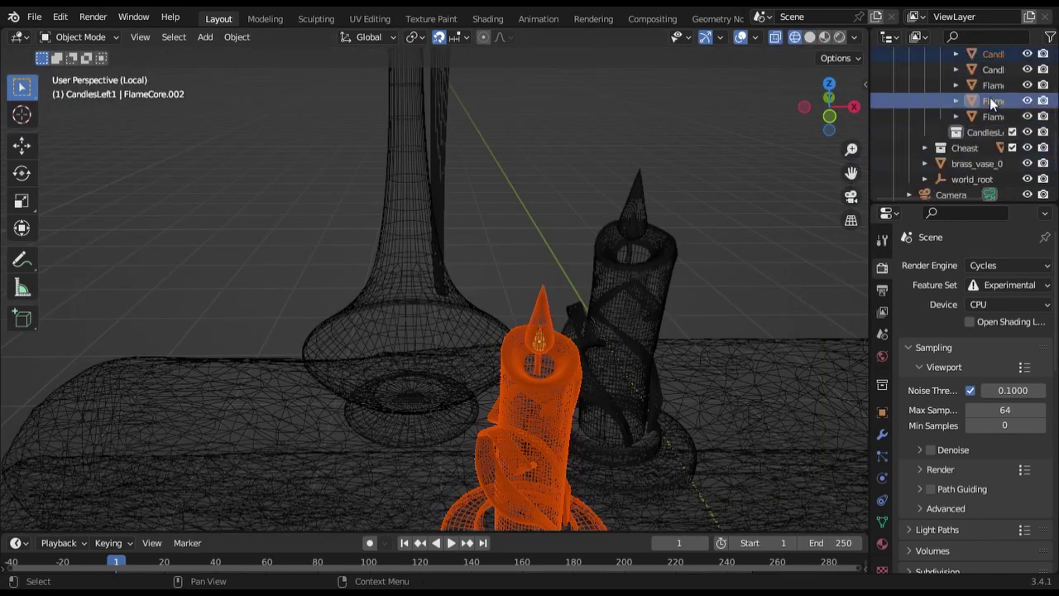
pyautogui.click(985, 135)
pyautogui.scroll(3, 940, 142)
pyautogui.rightClick(960, 122)
pyautogui.click(960, 117)
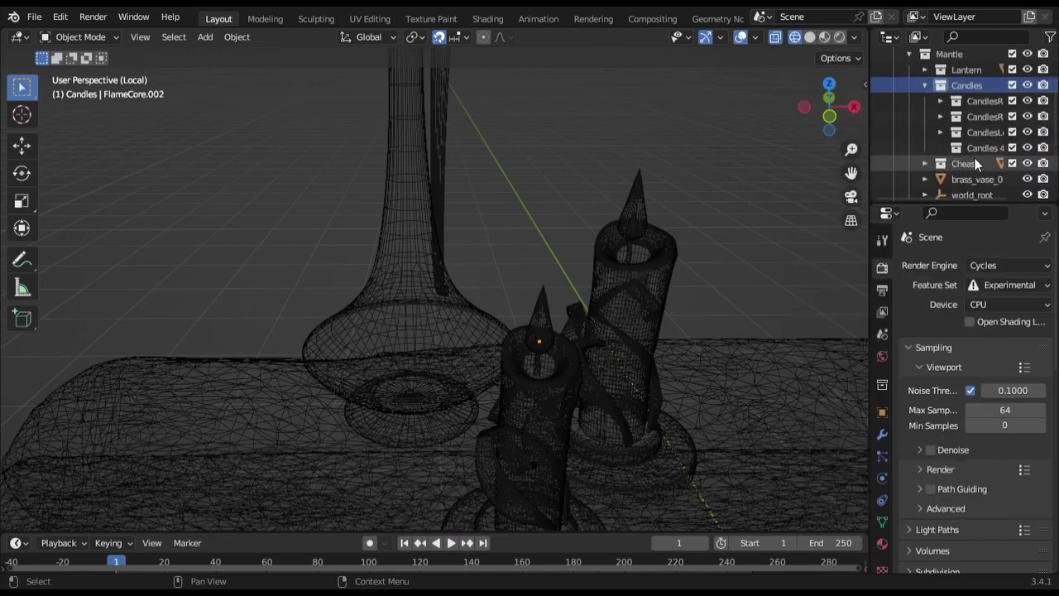
pyautogui.doubleClick(981, 116)
pyautogui.write('CandlesLeft')
pyautogui.press('Return')
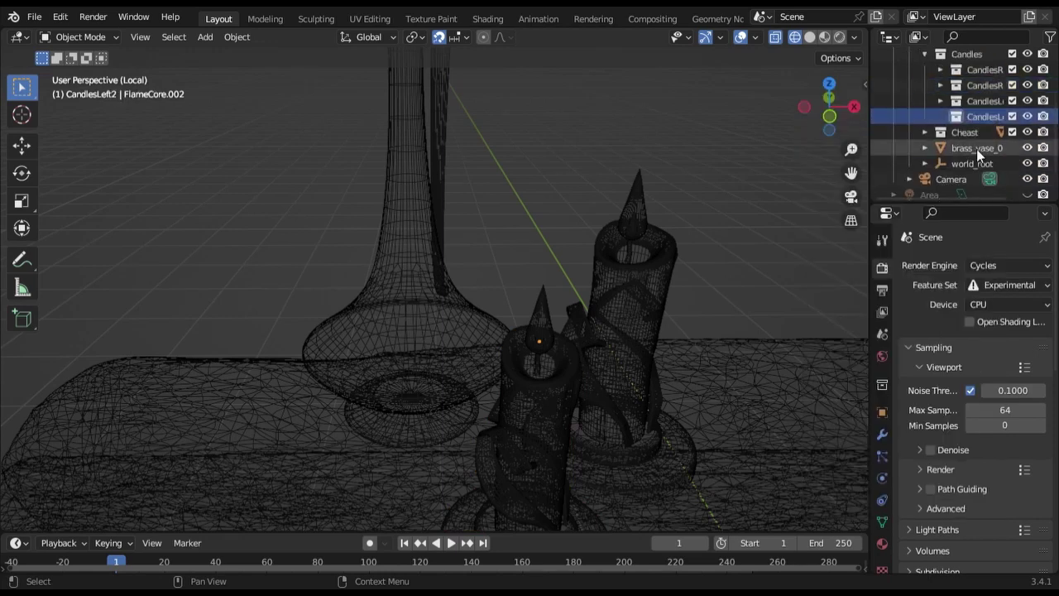
# Step: Move the Area lights out of the second CandlesR collection
pyautogui.hotkey('shift', 'z')
pyautogui.click(640, 213)
pyautogui.hotkey('shift', 'z')
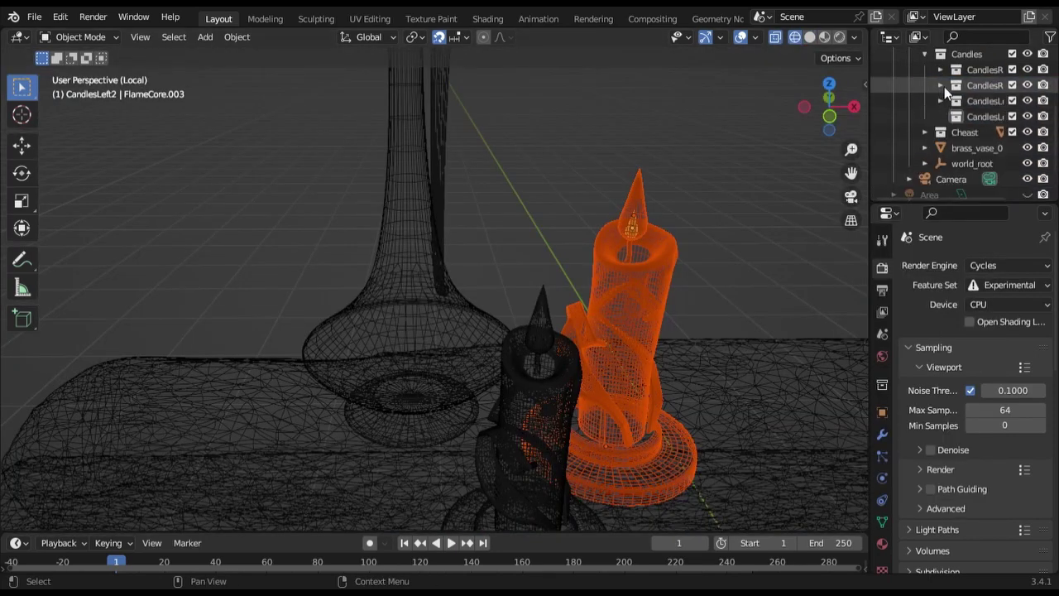
pyautogui.scroll(1, 952, 124)
pyautogui.click(940, 101)
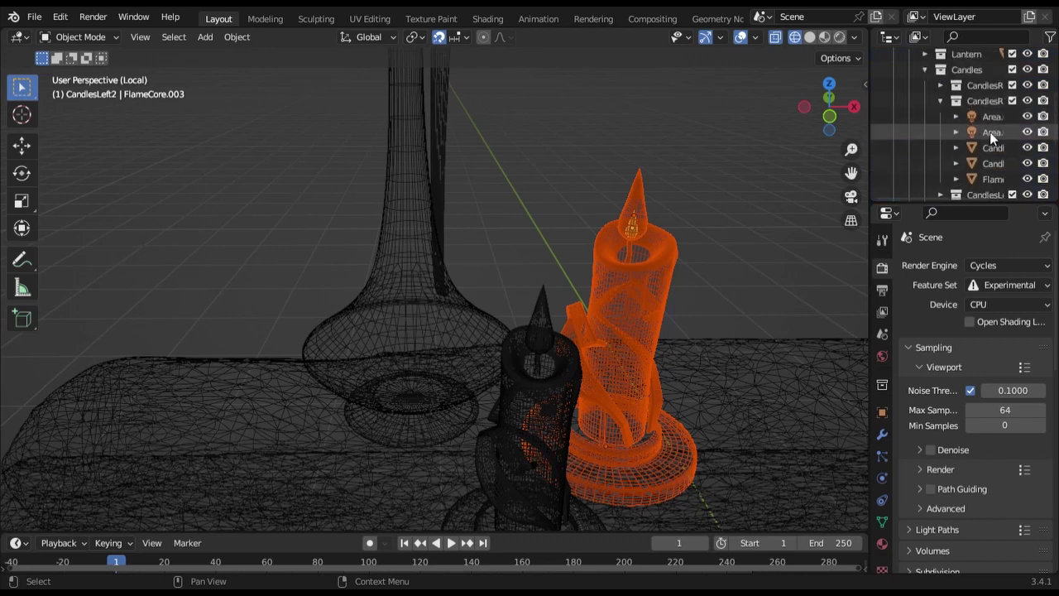
pyautogui.click(990, 131)
pyautogui.moveTo(979, 117); pyautogui.dragTo(936, 159)
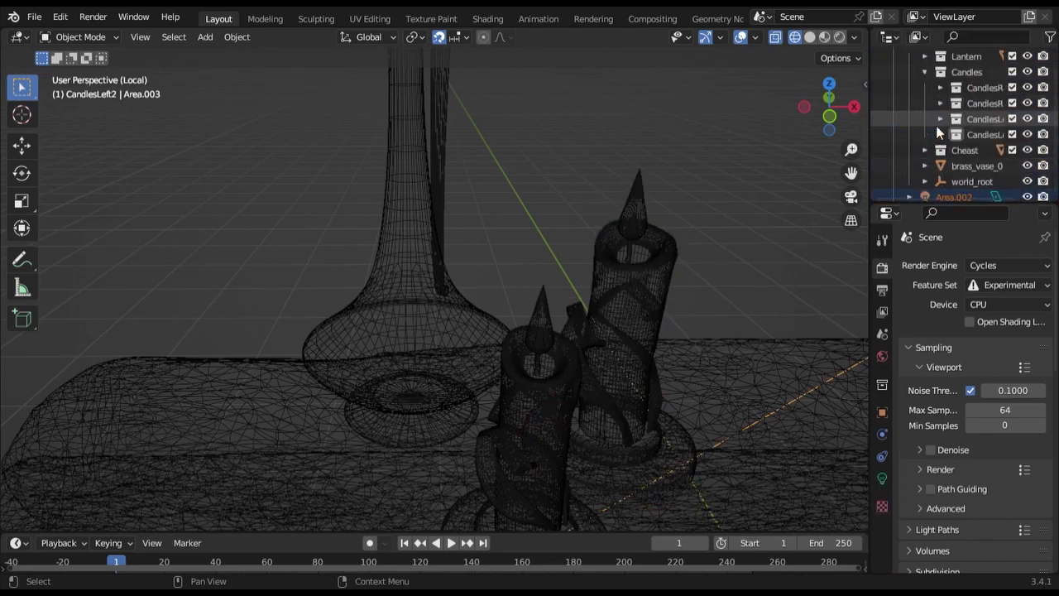
# Step: Delete the two old Area lights
pyautogui.scroll(-3, 936, 125)
pyautogui.scroll(-2, 985, 134)
pyautogui.click(923, 154)
pyautogui.press('Delete')
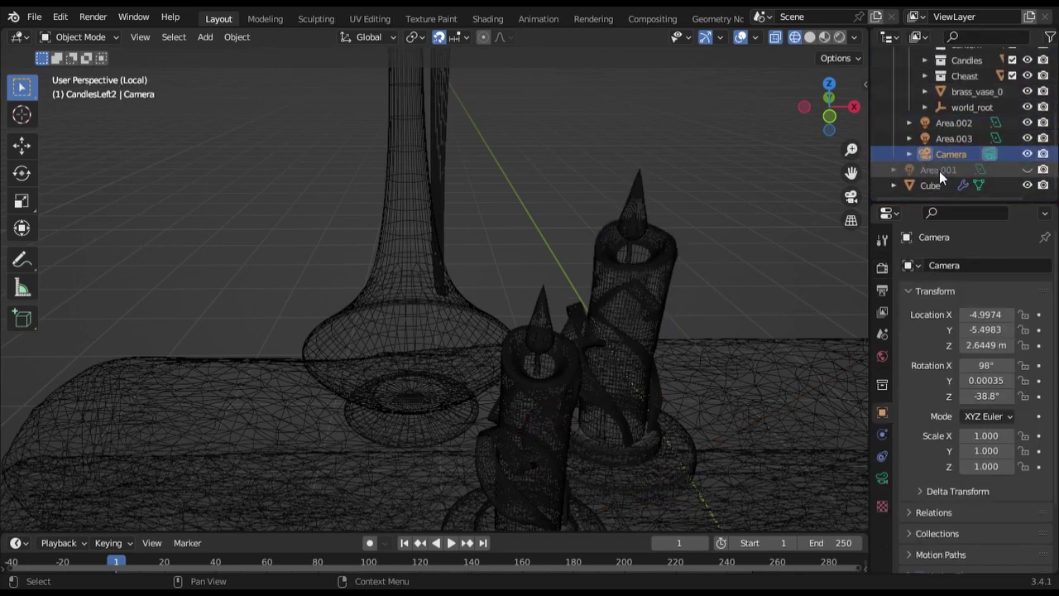
pyautogui.click(939, 170)
pyautogui.press('Delete')
# Step: Rename Cube to MantleBase and move it into the Mantle collection
pyautogui.click(934, 183)
pyautogui.doubleClick(934, 184)
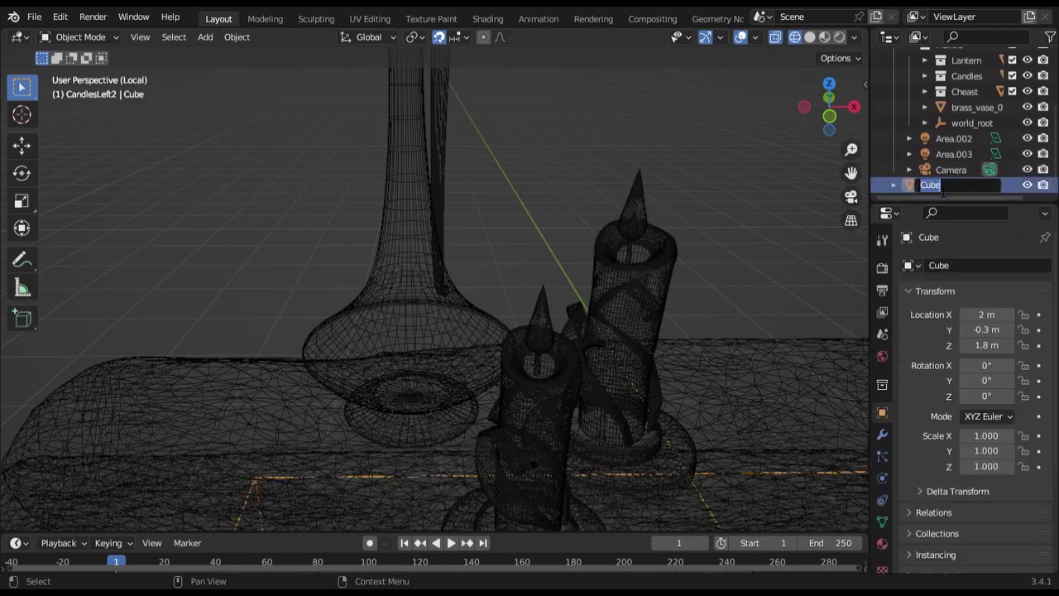
pyautogui.write('MantleBase')
pyautogui.press('Return')
pyautogui.moveTo(927, 182)
pyautogui.mouseDown()
pyautogui.moveTo(935, 122)
pyautogui.moveTo(914, 133)
pyautogui.mouseUp()
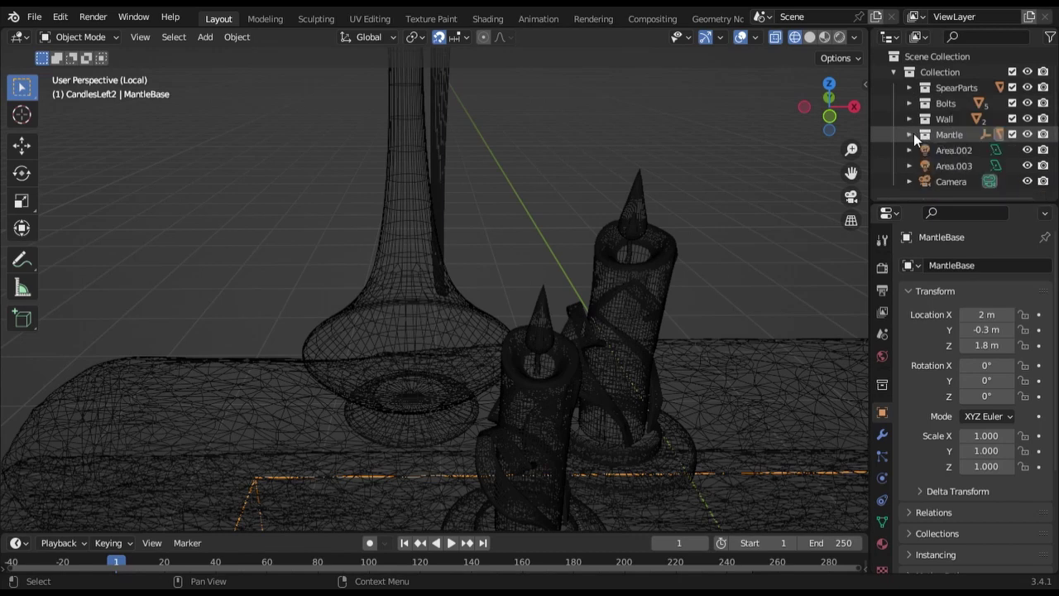
pyautogui.scroll(-3, 605, 242)
pyautogui.hotkey('shift', 'z')
pyautogui.moveTo(606, 242); pyautogui.dragTo(678, 211, button='middle')
# Step: Set the left candle flame's CandleFlame.002 emission strength to 0.5
pyautogui.scroll(3, 146, 333)
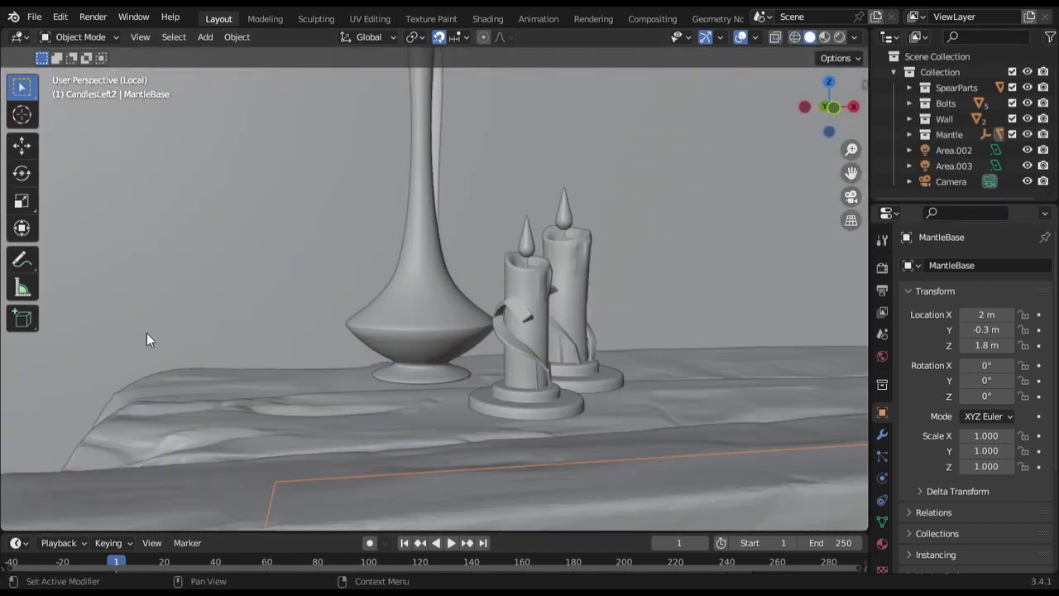
pyautogui.scroll(2, 280, 322)
pyautogui.click(583, 182)
pyautogui.scroll(2, 606, 199)
pyautogui.click(883, 543)
pyautogui.scroll(-5, 946, 453)
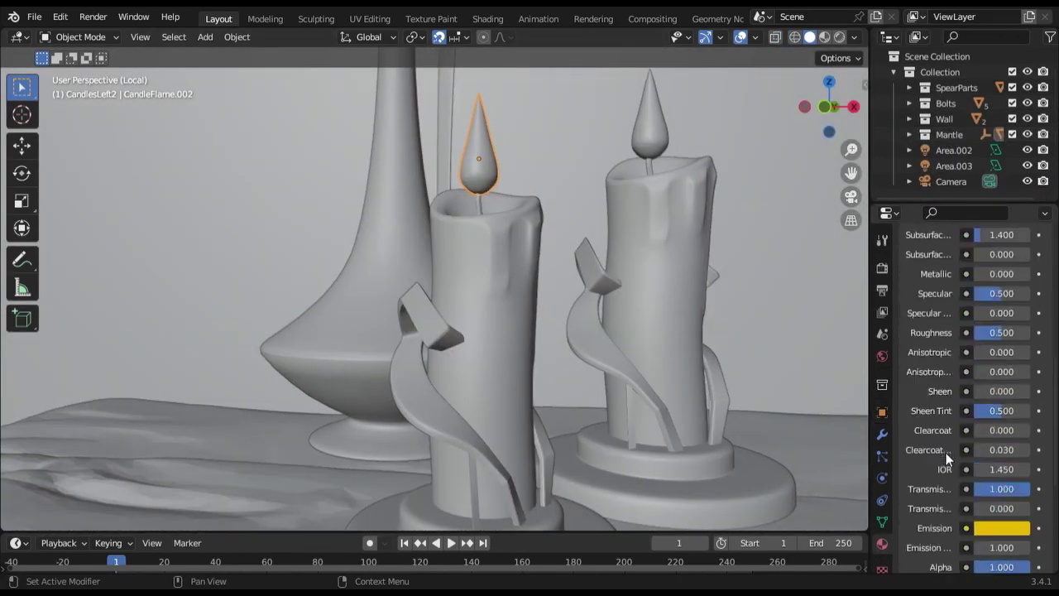
pyautogui.scroll(-3, 946, 453)
pyautogui.moveTo(596, 232); pyautogui.dragTo(548, 216, button='middle')
pyautogui.hotkey('shift', 'z')
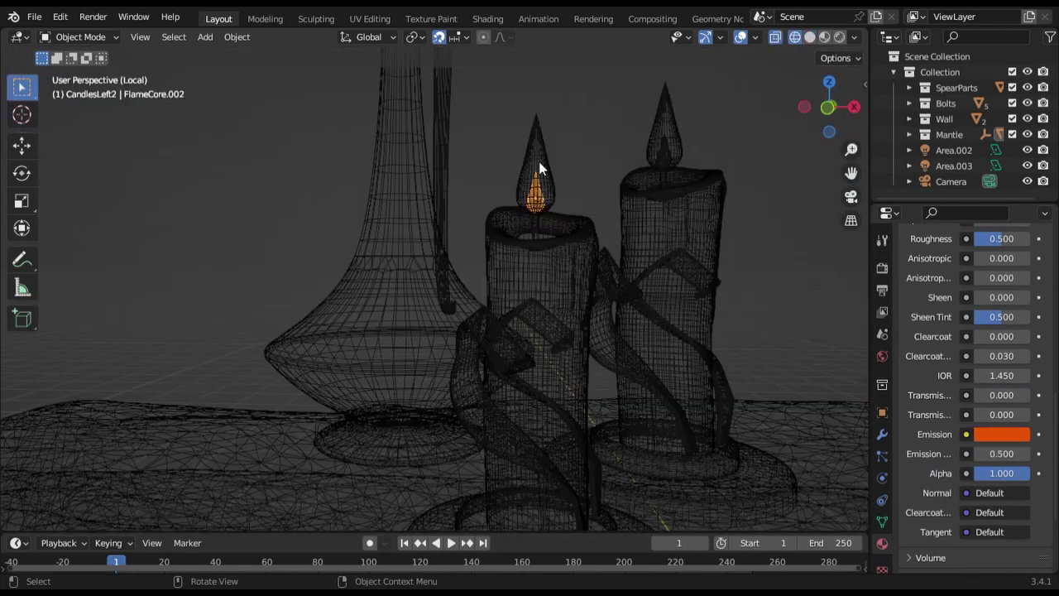
pyautogui.click(1016, 455)
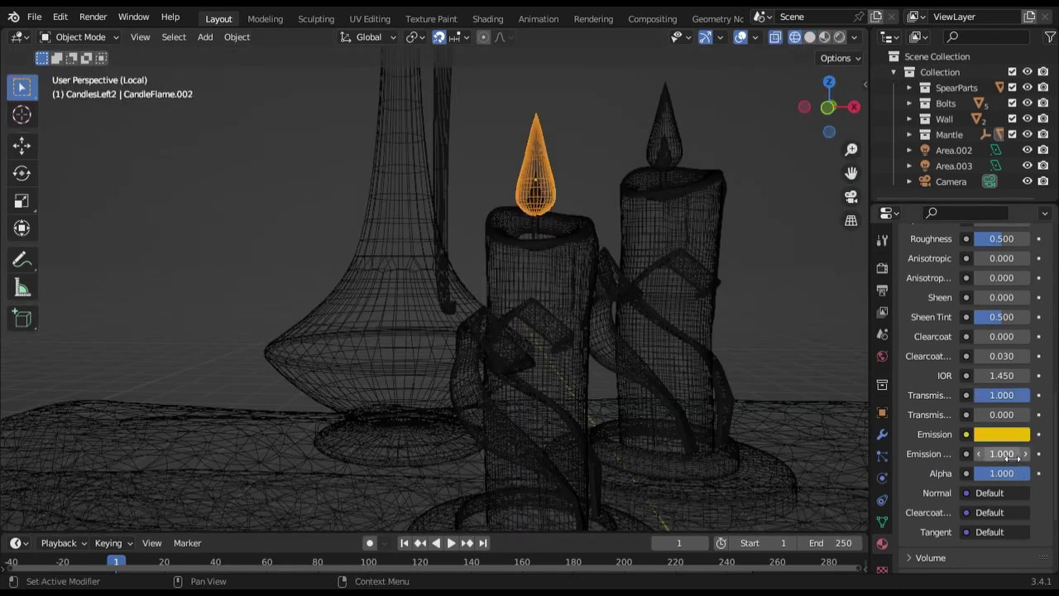
pyautogui.write('0.5')
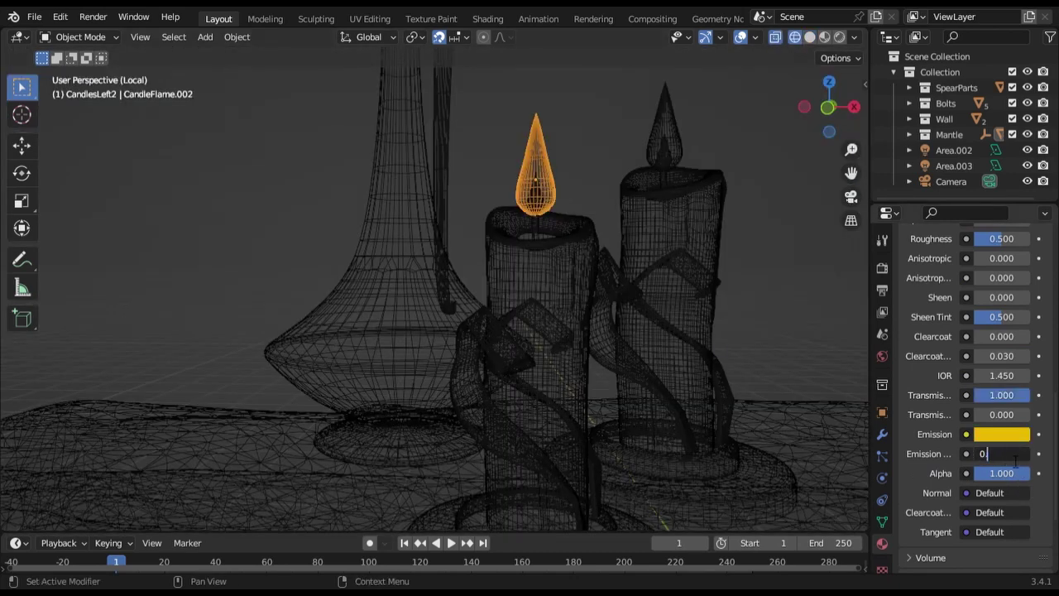
pyautogui.press('Return')
# Step: Raise the inner flame core's FlameCore.002 emission strength to 1.0
pyautogui.click(538, 196)
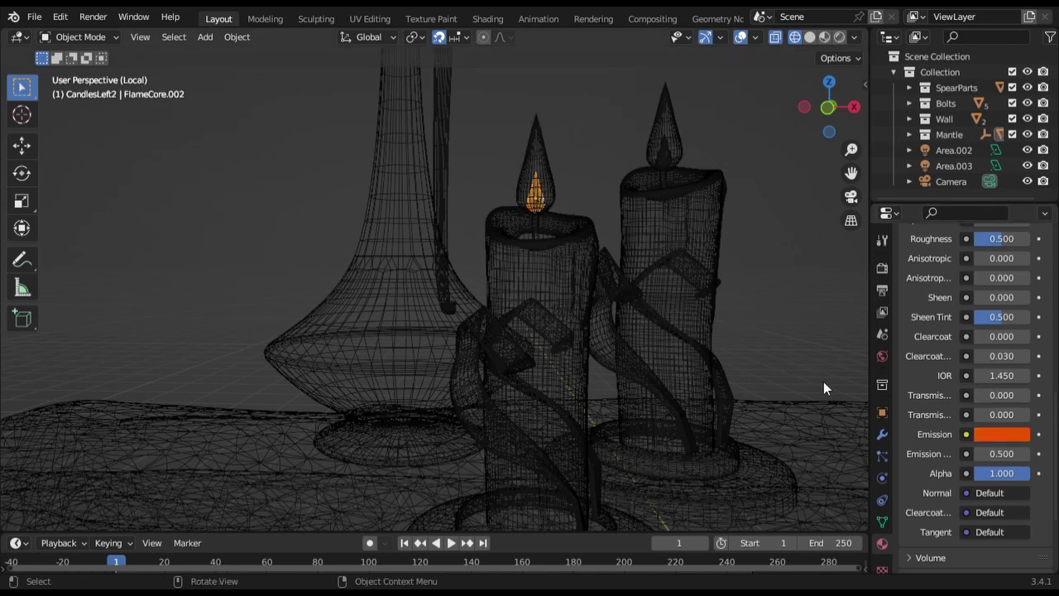
pyautogui.click(1003, 454)
pyautogui.write('1')
pyautogui.press('Return')
pyautogui.hotkey('shift', 'z')
# Step: Cut the Area.002 light's power to 20 W
pyautogui.scroll(-4, 601, 136)
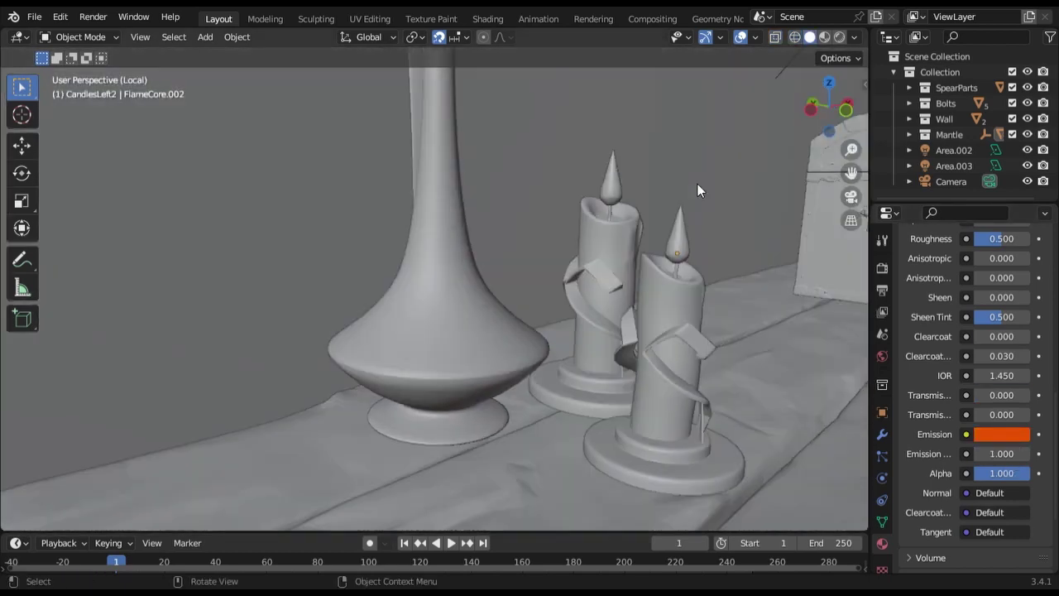
pyautogui.scroll(-4, 697, 183)
pyautogui.scroll(-3, 634, 222)
pyautogui.click(745, 319)
pyautogui.click(1004, 318)
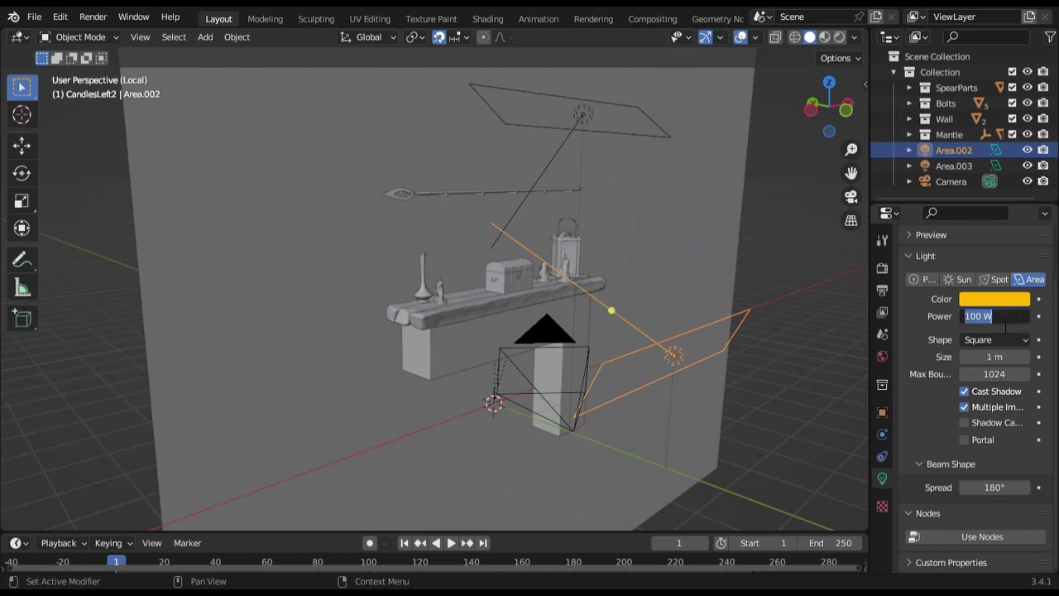
pyautogui.write('20')
pyautogui.press('Return')
pyautogui.click(647, 131)
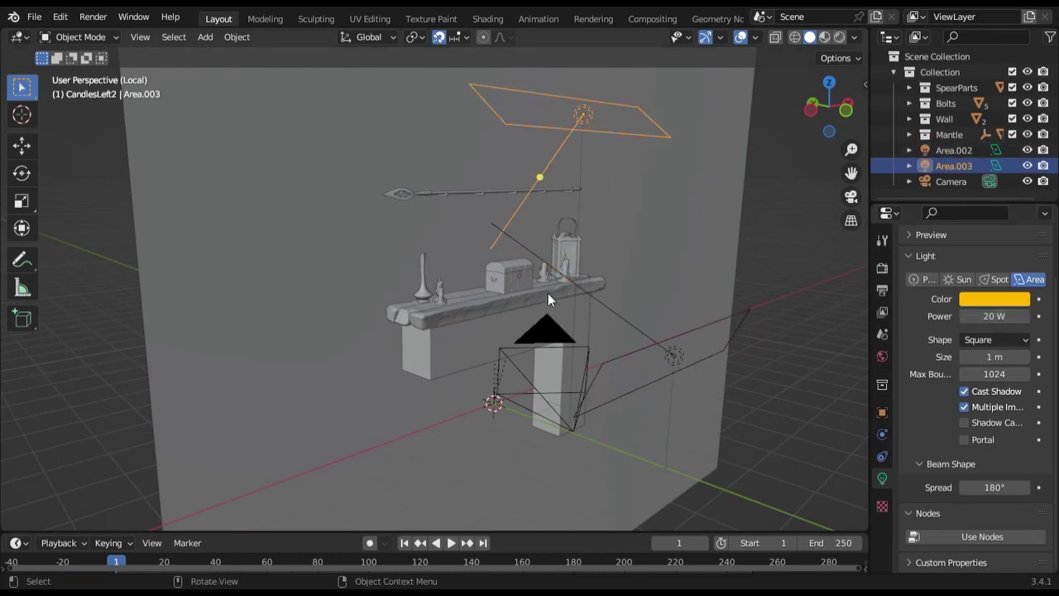
pyautogui.moveTo(548, 293); pyautogui.dragTo(782, 335, button='middle')
pyautogui.click(782, 334)
pyautogui.hotkey('shift', 'a')
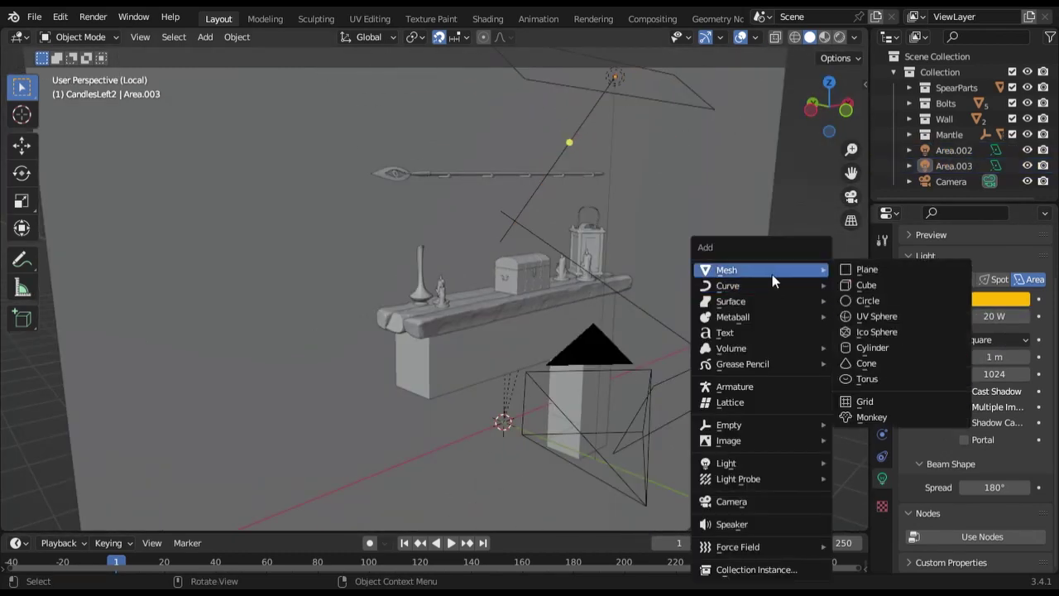
# Step: Add a point light and move it up and across toward the left candle
pyautogui.click(861, 467)
pyautogui.click(812, 106)
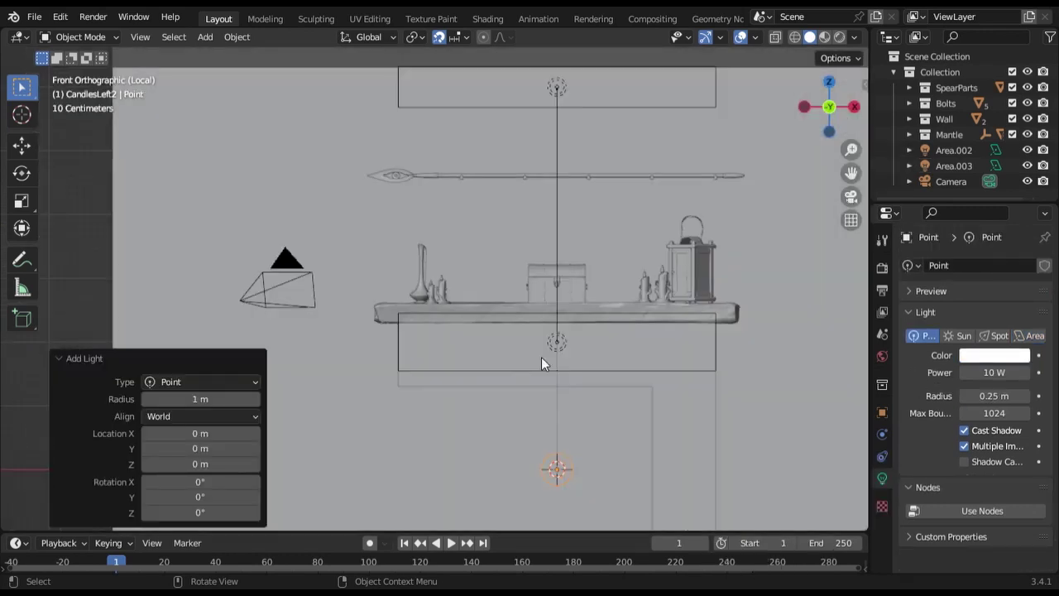
pyautogui.press('g')
pyautogui.press('z')
pyautogui.click(588, 267)
pyautogui.scroll(3, 588, 267)
pyautogui.press('g')
pyautogui.press('x')
pyautogui.click(504, 266)
pyautogui.scroll(2, 565, 301)
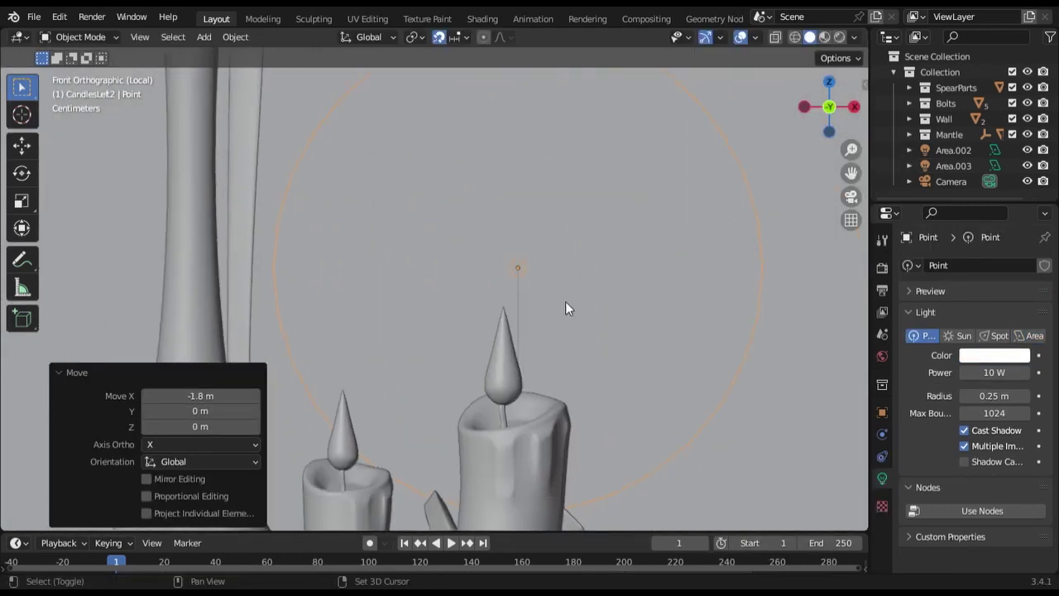
# Step: Set the point light just above the flame tip, centred left to right
pyautogui.hotkey('shift', 'z')
pyautogui.press('g')
pyautogui.press('x')
pyautogui.press('z')
pyautogui.click(570, 333)
pyautogui.scroll(2, 655, 372)
pyautogui.press('g')
pyautogui.press('x')
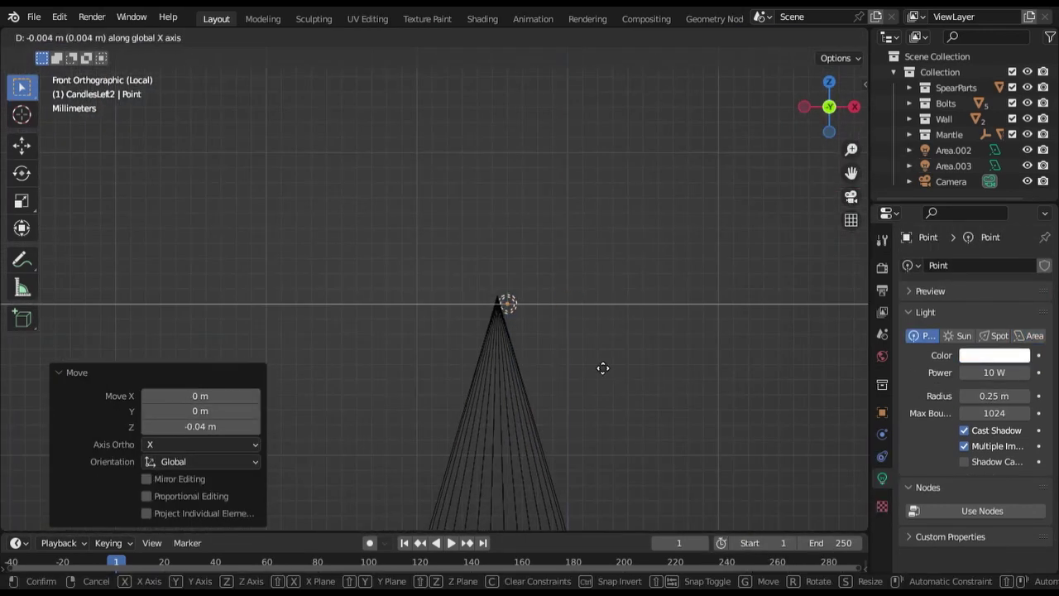
pyautogui.click(599, 336)
# Step: Align the point light over the flame in depth using top and side views
pyautogui.scroll(-3, 598, 335)
pyautogui.scroll(-2, 555, 336)
pyautogui.moveTo(555, 336); pyautogui.dragTo(815, 189, button='middle')
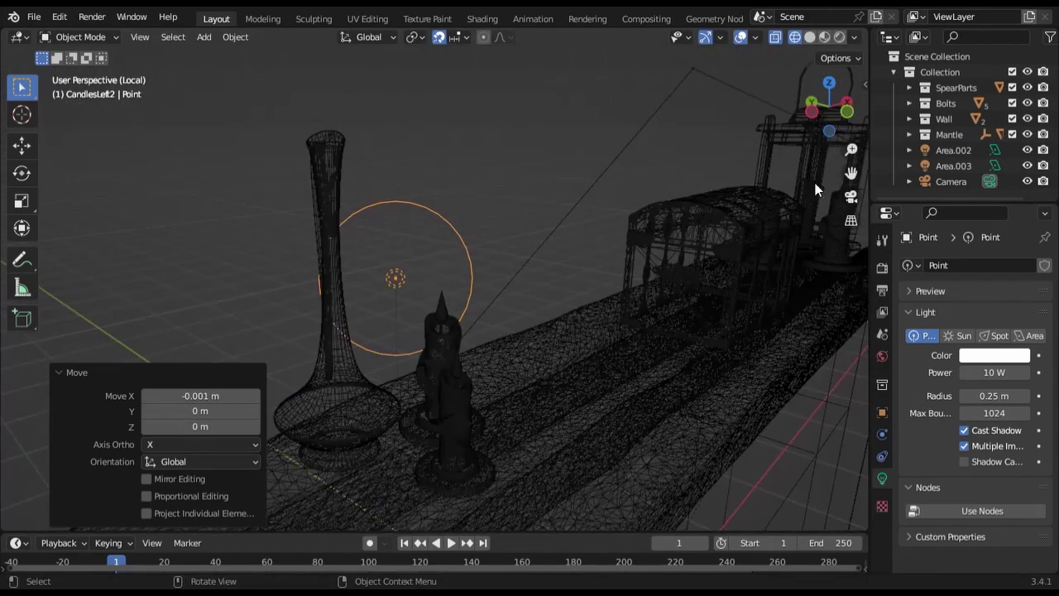
pyautogui.press('KP_7')
pyautogui.press('ctrl+KP_3')
pyautogui.scroll(3, 637, 258)
pyautogui.press('g')
pyautogui.press('y')
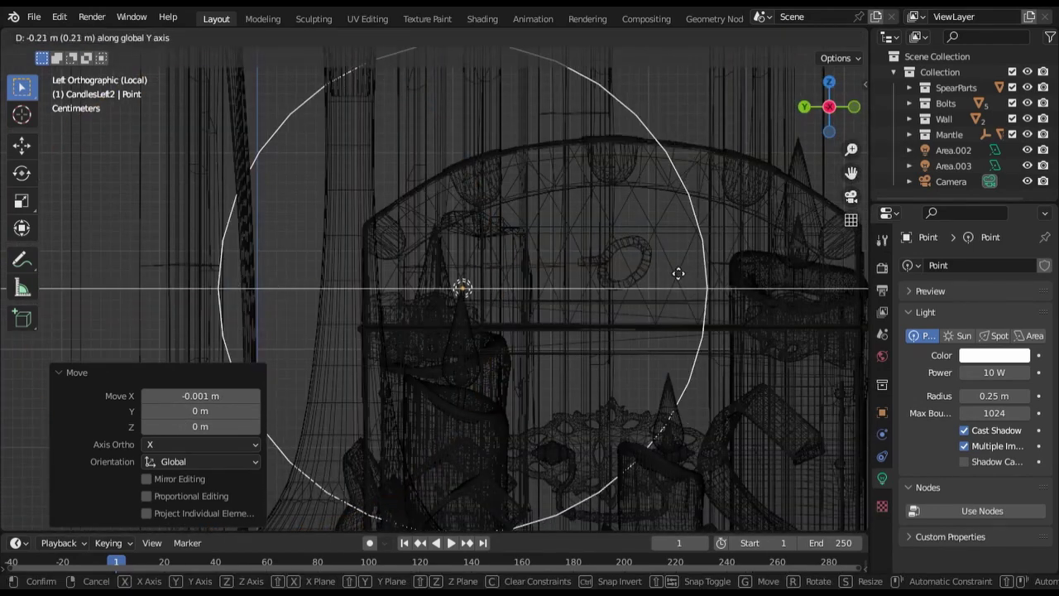
pyautogui.click(678, 273)
# Step: Give the point light a warm orange hue of 0.05 and 25 W power
pyautogui.hotkey('shift', 'z')
pyautogui.moveTo(516, 303); pyautogui.dragTo(629, 273, button='middle')
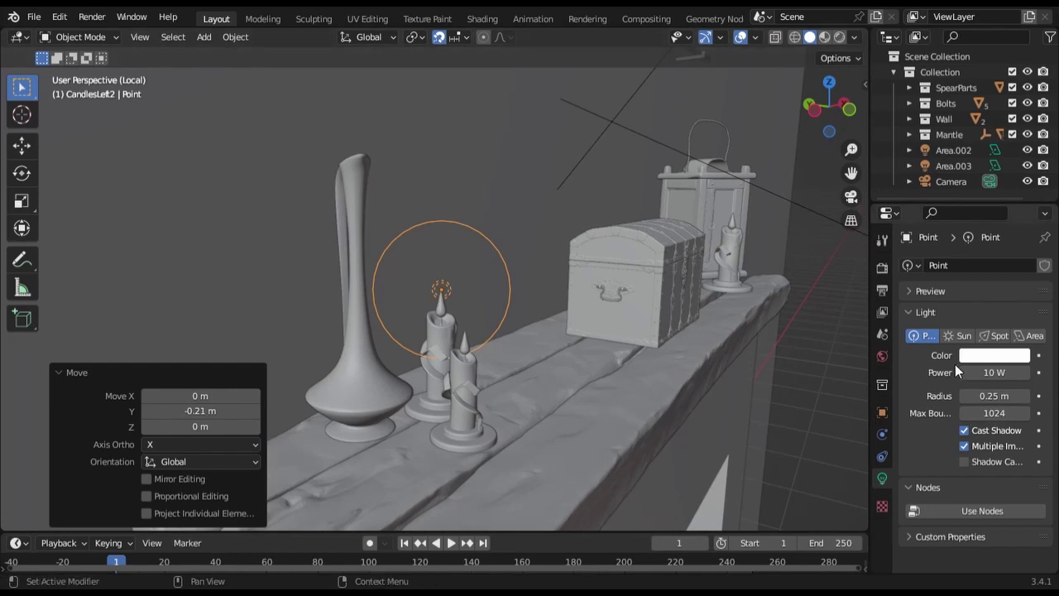
pyautogui.click(994, 355)
pyautogui.doubleClick(977, 303)
pyautogui.write('0.05')
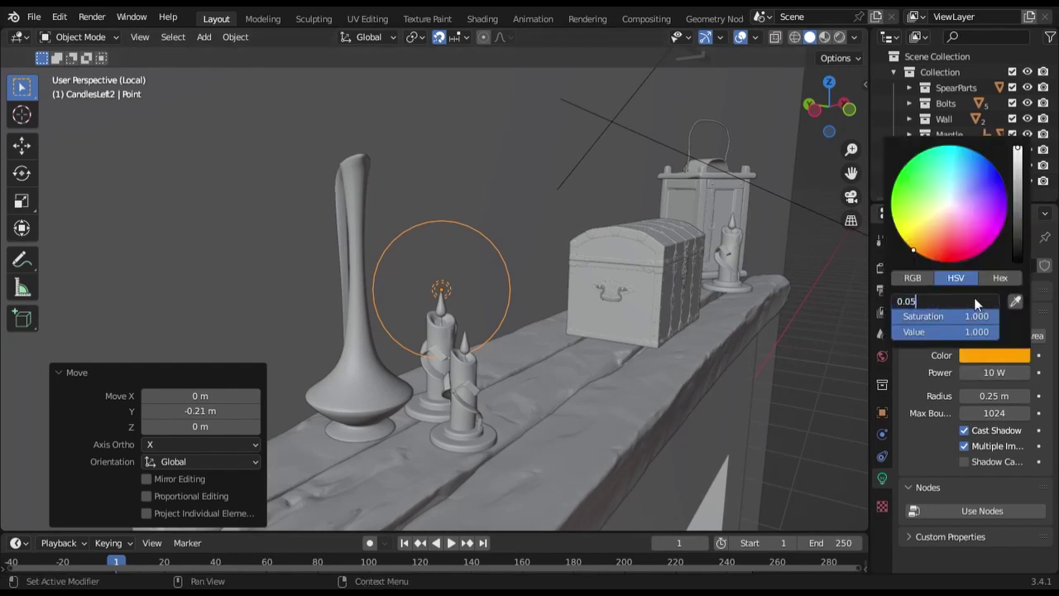
pyautogui.press('Return')
pyautogui.doubleClick(994, 373)
pyautogui.write('25')
pyautogui.press('Return')
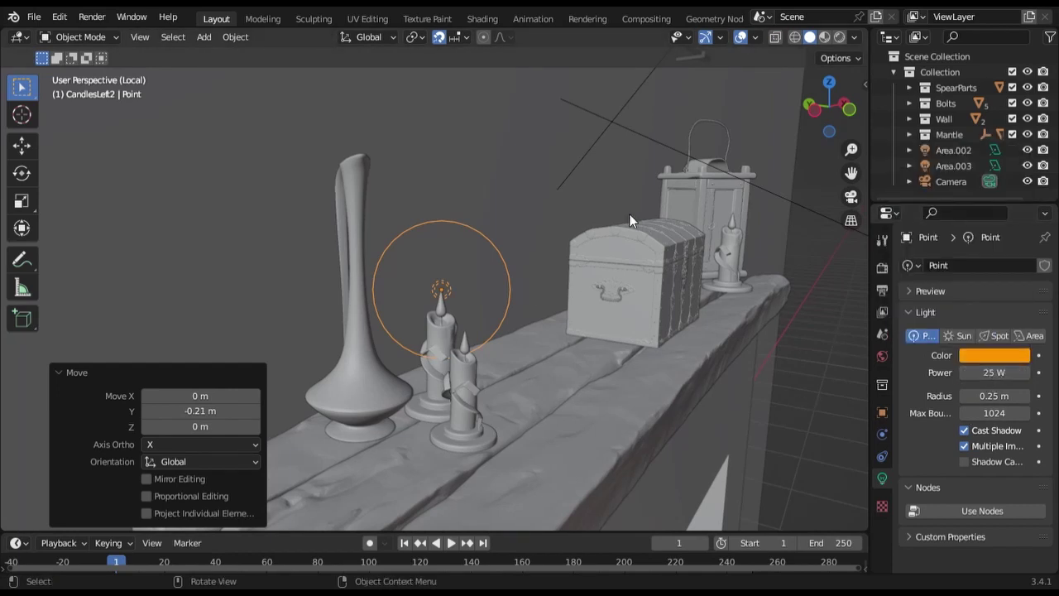
# Step: Duplicate the light onto the neighbouring candle, matching its flame's height and depth
pyautogui.press('KP_1')
pyautogui.scroll(4, 510, 321)
pyautogui.hotkey('shift', 'd')
pyautogui.press('x')
pyautogui.click(533, 375)
pyautogui.scroll(5, 639, 325)
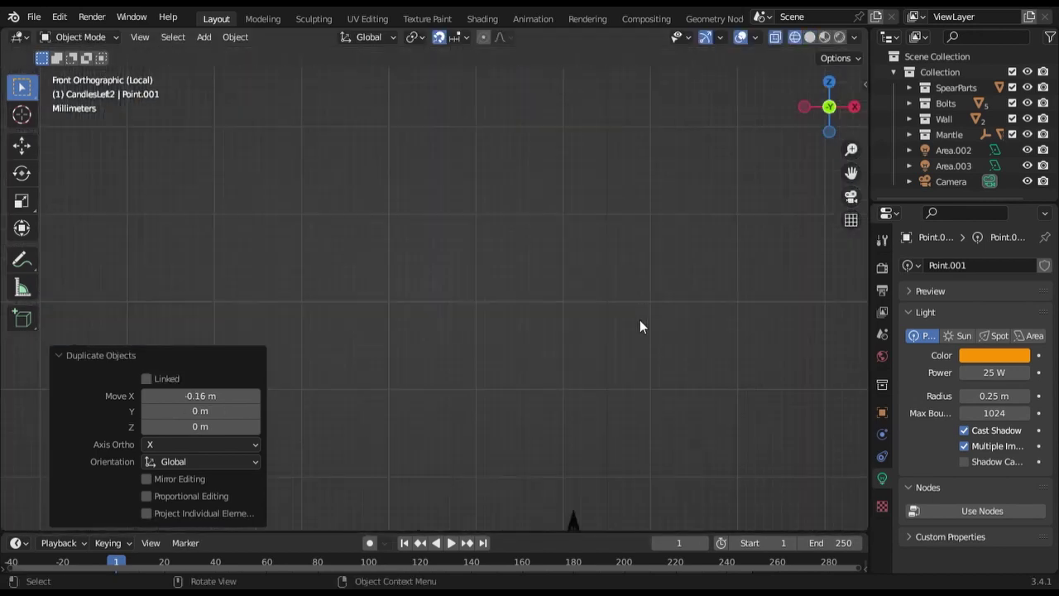
pyautogui.press('g')
pyautogui.press('z')
pyautogui.click(646, 143)
pyautogui.scroll(-10, 664, 154)
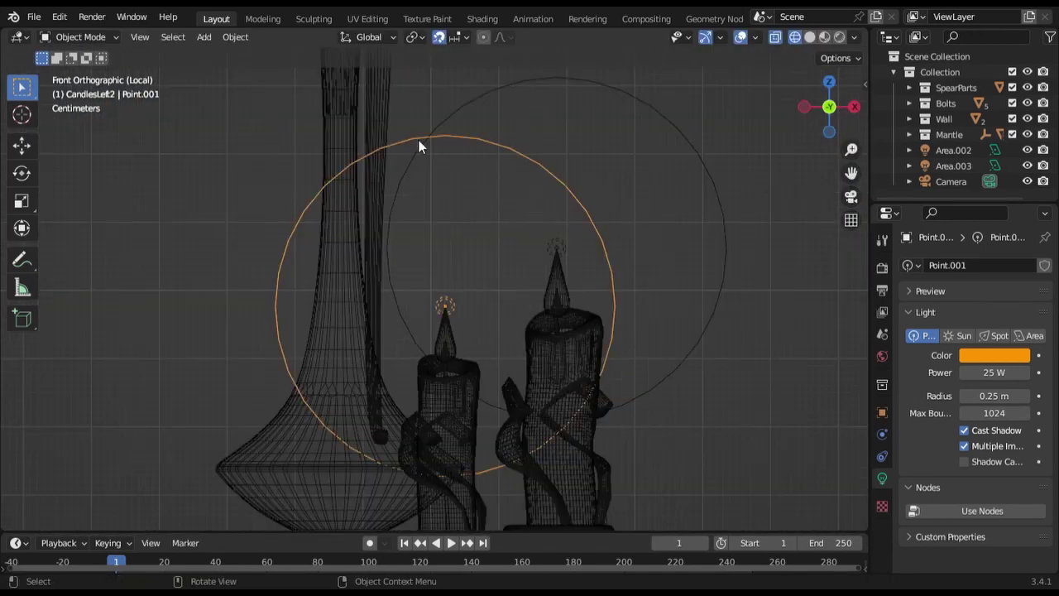
pyautogui.click(801, 108)
pyautogui.press('g')
pyautogui.press('y')
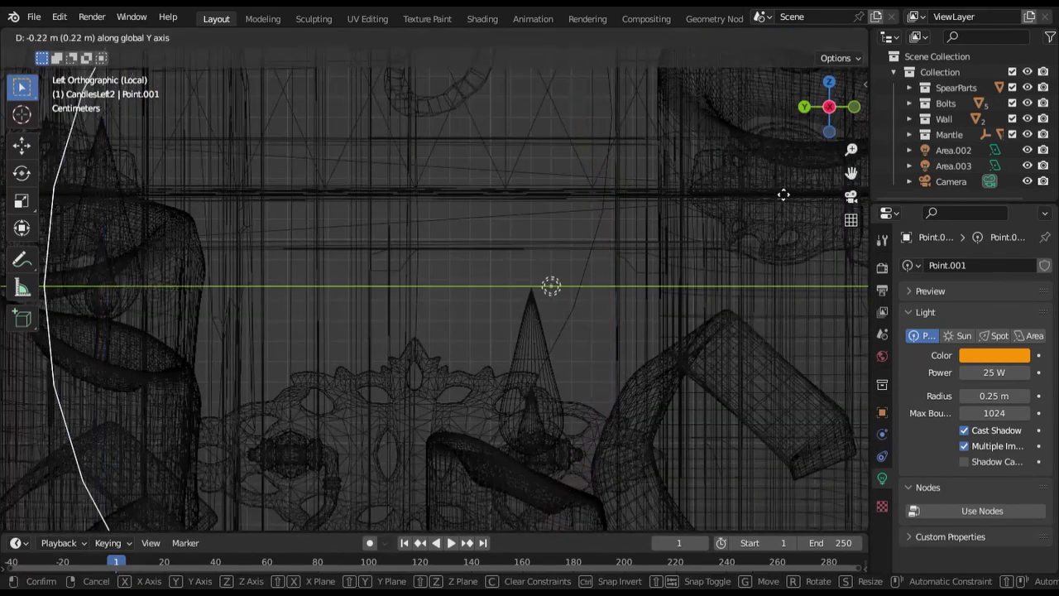
pyautogui.click(612, 232)
# Step: Duplicate the light again onto the candles by the lantern, just above the flame tip
pyautogui.moveTo(612, 232); pyautogui.dragTo(465, 276, button='middle')
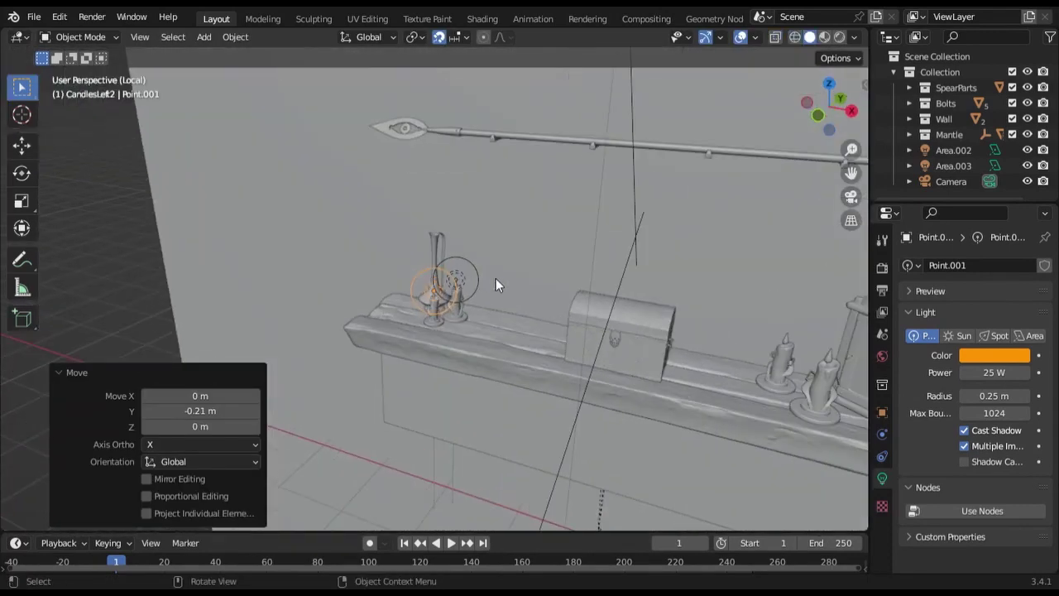
pyautogui.press('KP_1')
pyautogui.hotkey('shift', 'd')
pyautogui.press('x')
pyautogui.click(402, 466)
pyautogui.scroll(5, 373, 209)
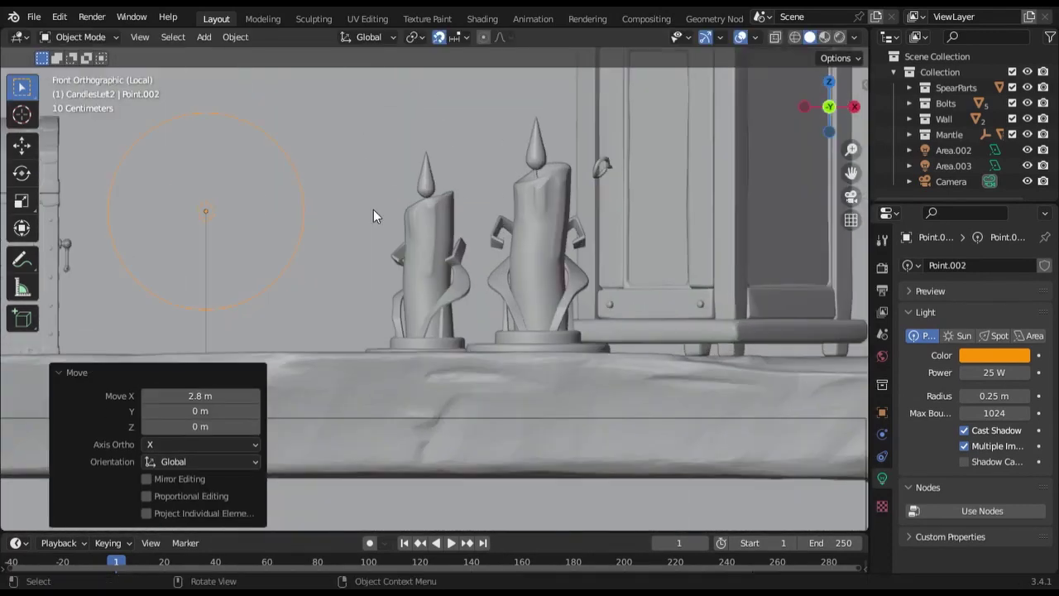
pyautogui.press('g')
pyautogui.press('z')
pyautogui.click(480, 196)
pyautogui.hotkey('shift', 'z')
pyautogui.scroll(5, 502, 287)
pyautogui.press('g')
pyautogui.press('z')
pyautogui.click(552, 239)
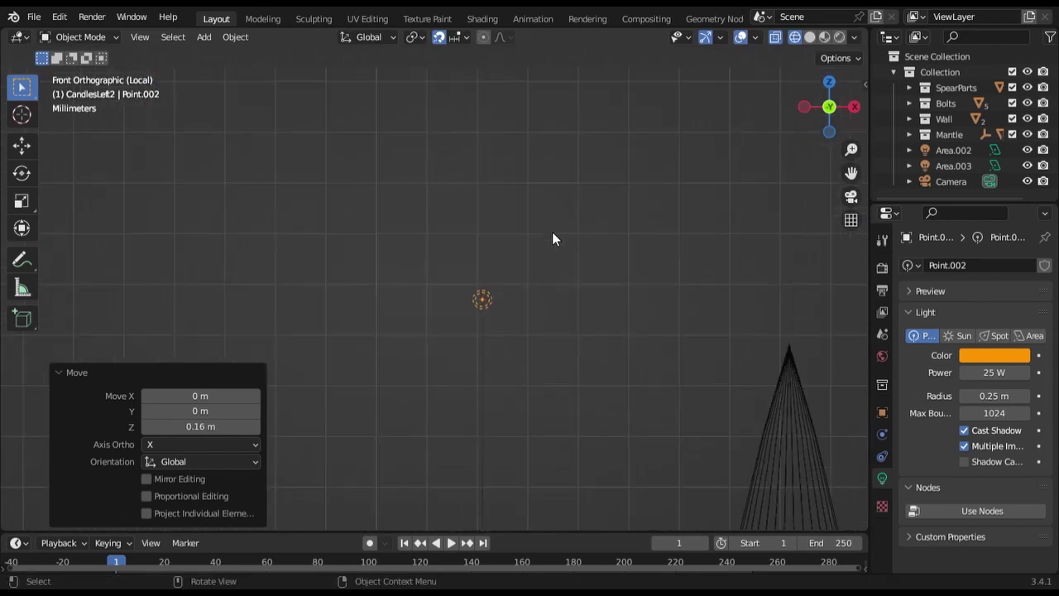
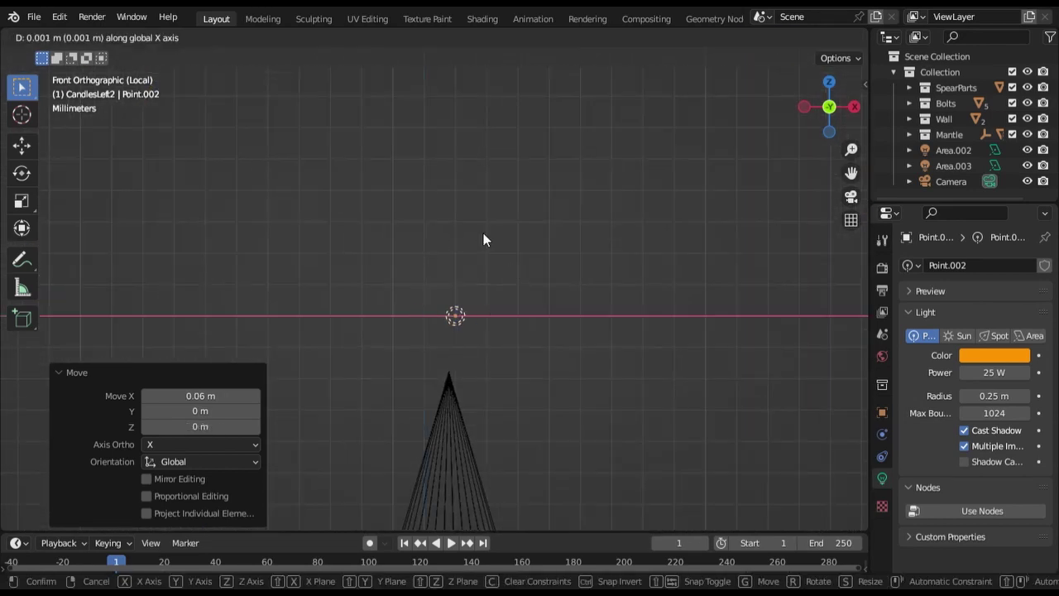
# Step: Finish moving Point.002 sideways, then shift it along Y from the side view
pyautogui.click(484, 239)
pyautogui.scroll(-5, 484, 239)
pyautogui.press('KP_3')
pyautogui.scroll(5, 465, 258)
pyautogui.press('g')
pyautogui.press('y')
pyautogui.click(774, 258)
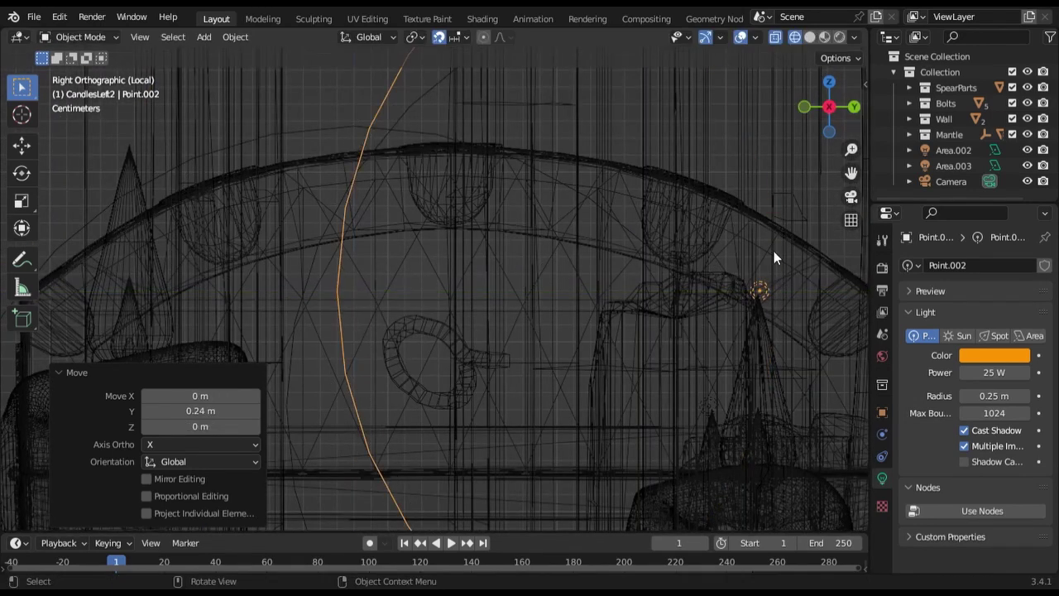
pyautogui.scroll(-5, 774, 258)
# Step: Duplicate the candle light as Point.003 and raise it along Z
pyautogui.hotkey('shift', 'd')
pyautogui.press('z')
pyautogui.click(296, 237)
pyautogui.scroll(5, 600, 284)
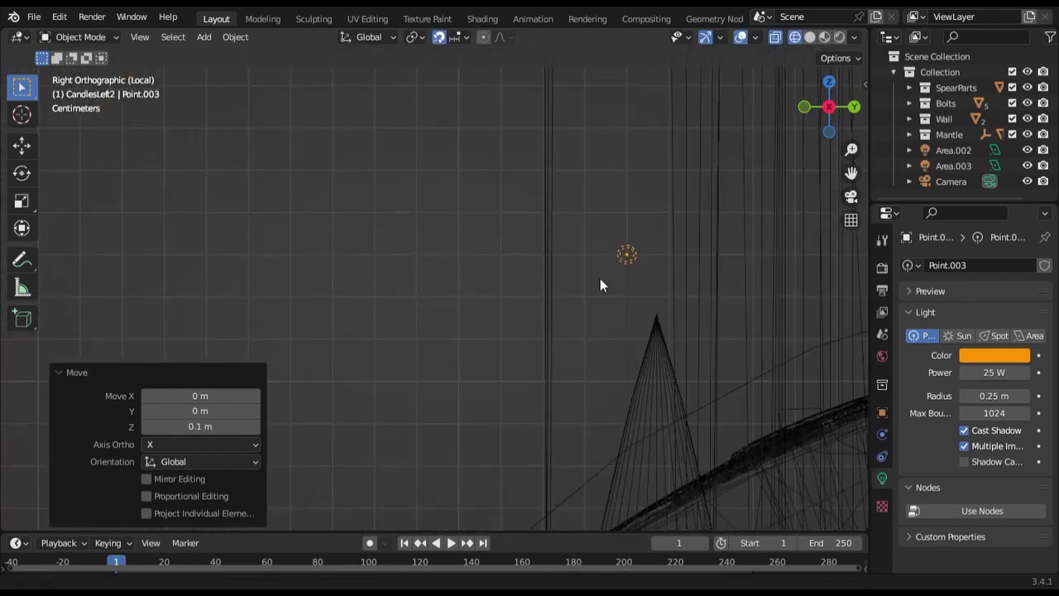
pyautogui.press('g')
pyautogui.press('z')
pyautogui.click(586, 321)
# Step: Place Point.003 just above the second candle flame, then check it through the scene camera
pyautogui.press('g')
pyautogui.press('y')
pyautogui.click(655, 308)
pyautogui.press('KP_1')
pyautogui.press('g')
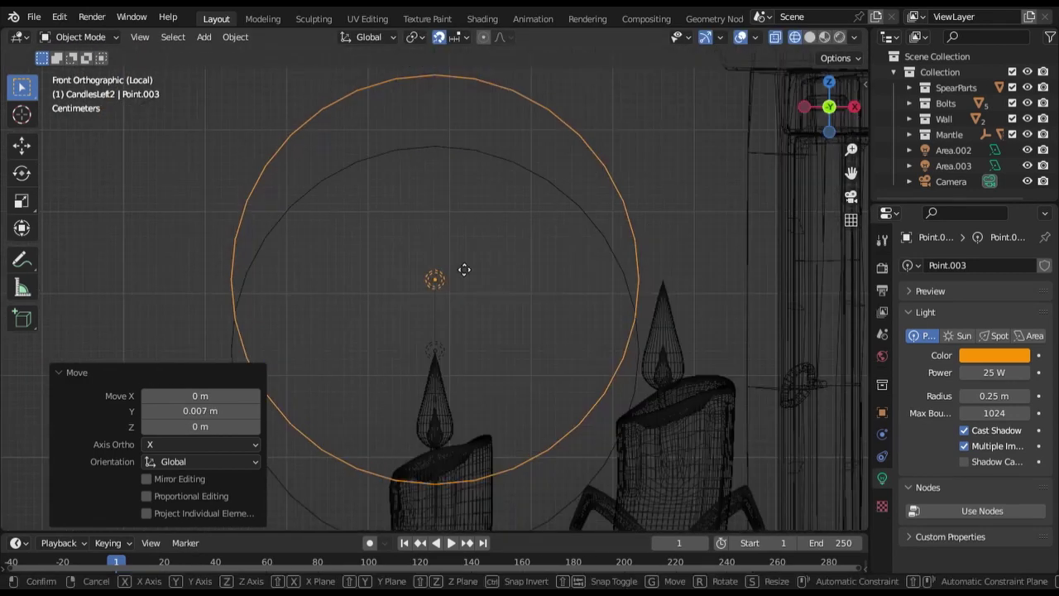
pyautogui.click(464, 269)
pyautogui.scroll(-5, 464, 269)
pyautogui.moveTo(531, 317)
pyautogui.mouseDown(button='middle')
pyautogui.moveTo(638, 325)
pyautogui.moveTo(833, 307)
pyautogui.mouseUp(button='middle')
pyautogui.press('KP_0')
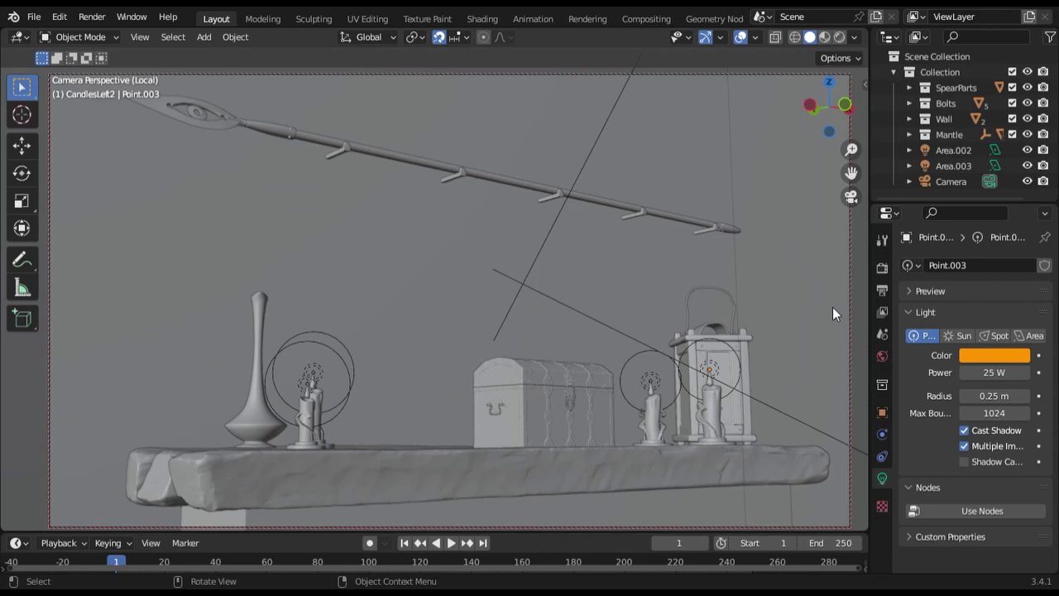
# Step: Set Cycles Sampling > Render Max Samples from 2048 to 4096
pyautogui.click(884, 266)
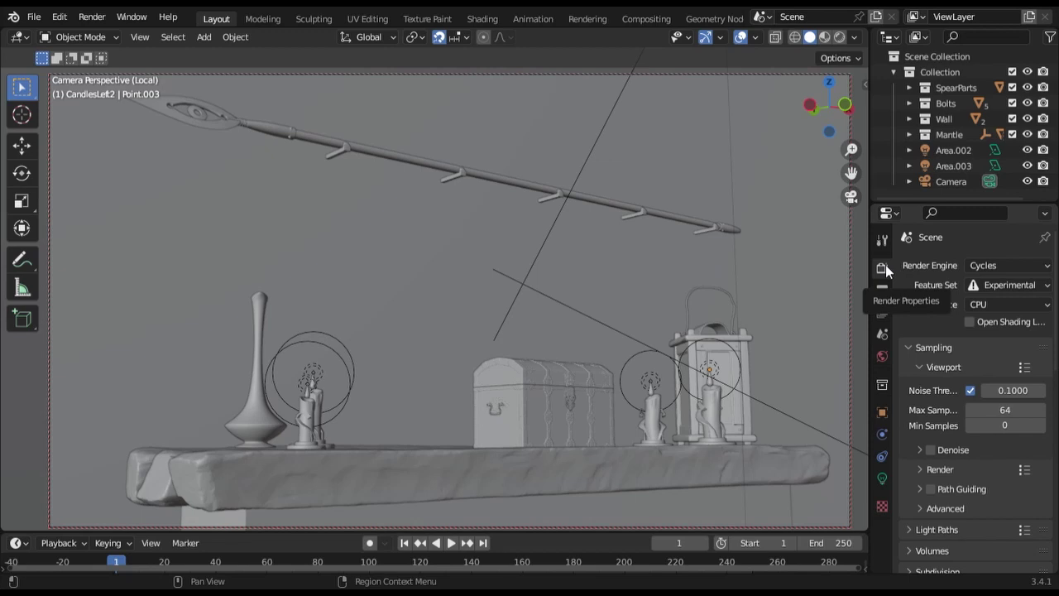
pyautogui.scroll(-3, 920, 379)
pyautogui.scroll(-2, 920, 378)
pyautogui.click(923, 345)
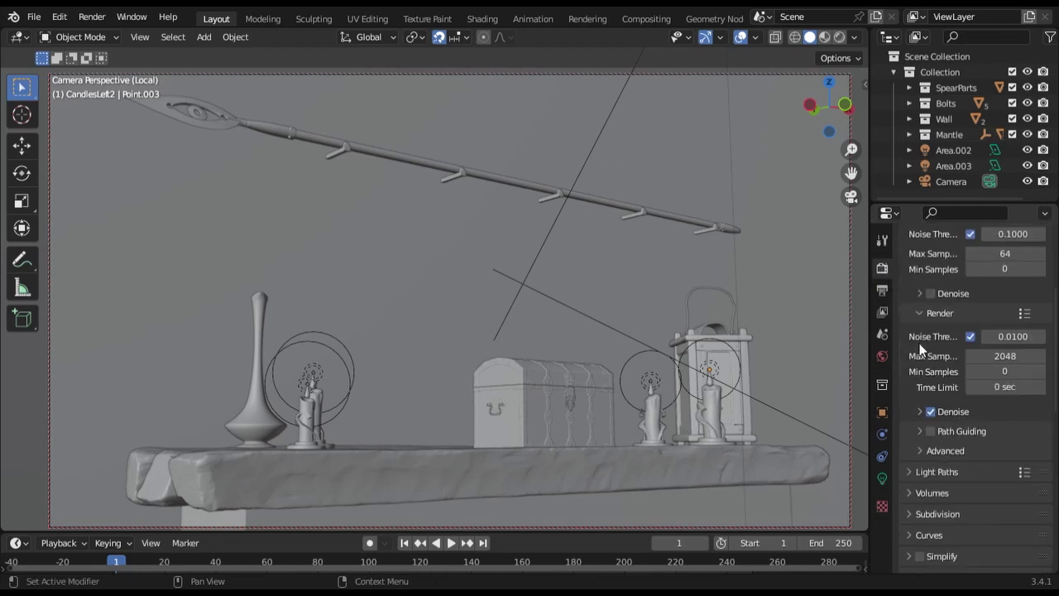
pyautogui.click(1013, 358)
pyautogui.write('4096')
pyautogui.press('Return')
# Step: Scroll the Render Properties to Performance > Memory to check the Tile Size
pyautogui.scroll(-10, 980, 393)
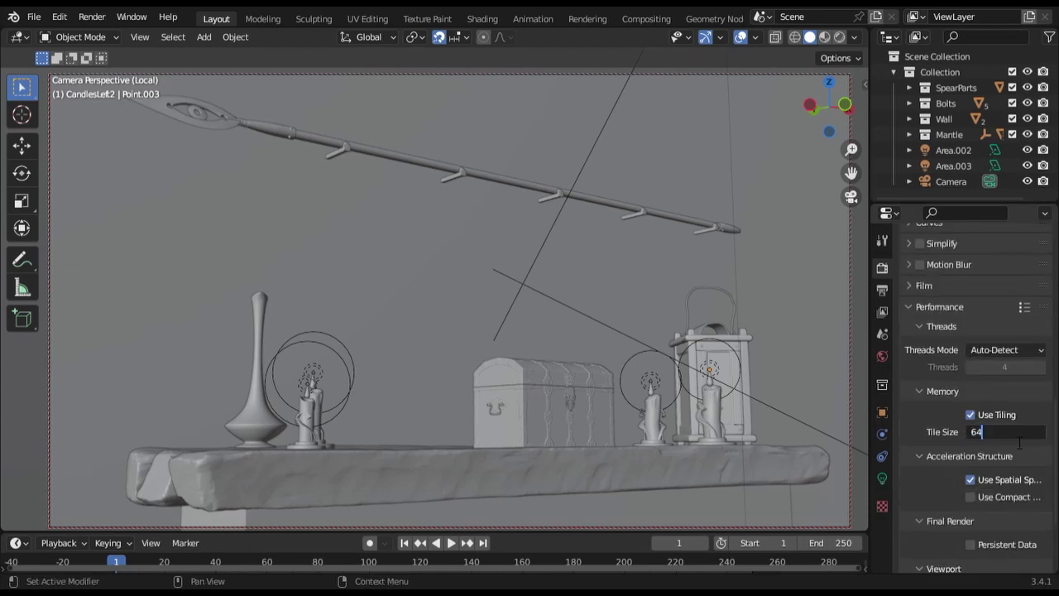
pyautogui.scroll(-2, 978, 396)
pyautogui.scroll(3, 979, 397)
pyautogui.scroll(9, 917, 359)
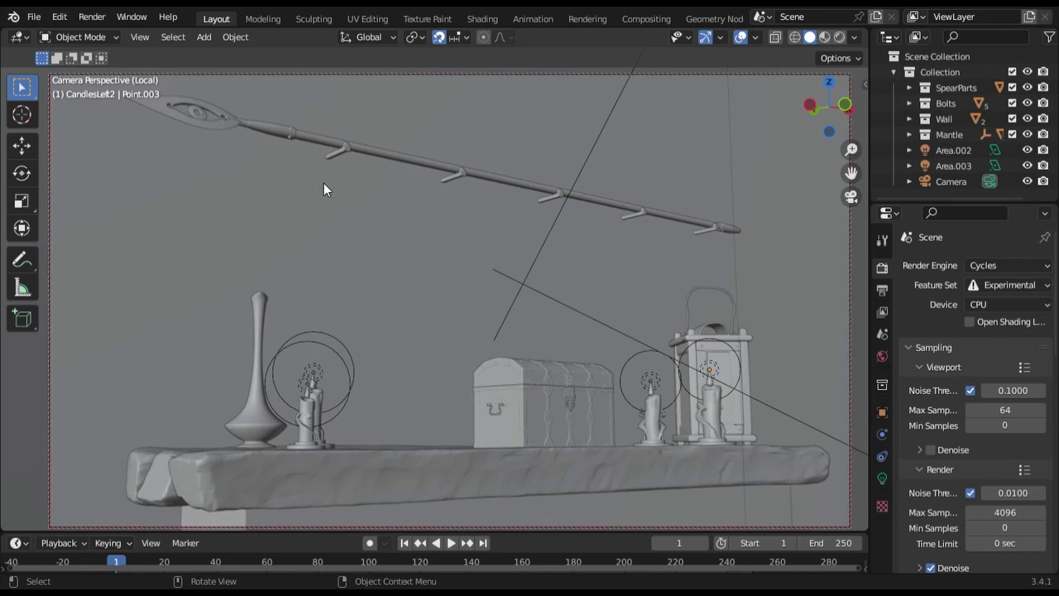
pyautogui.click(481, 18)
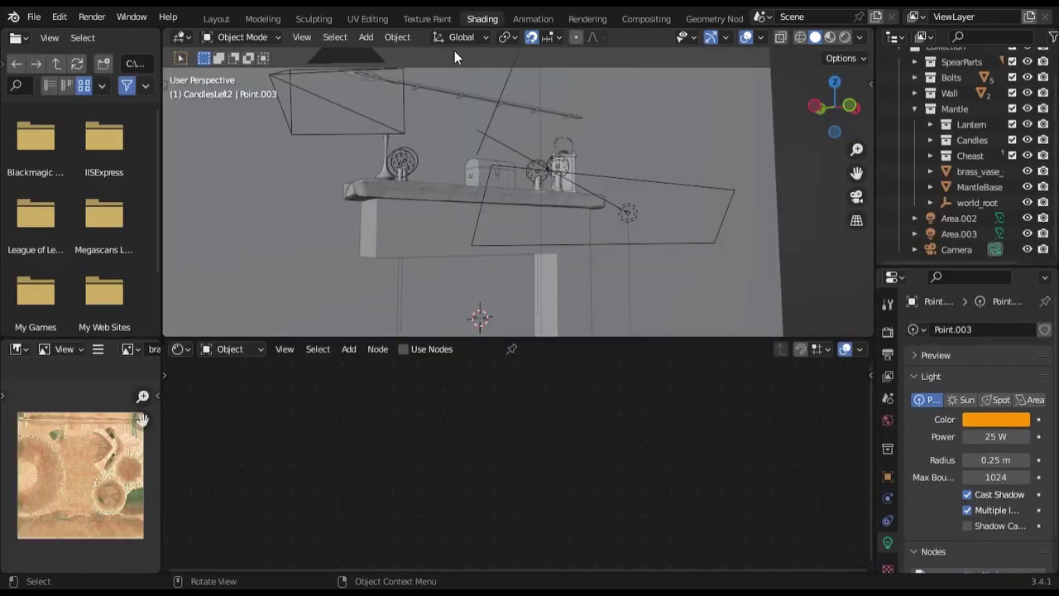
pyautogui.click(672, 136)
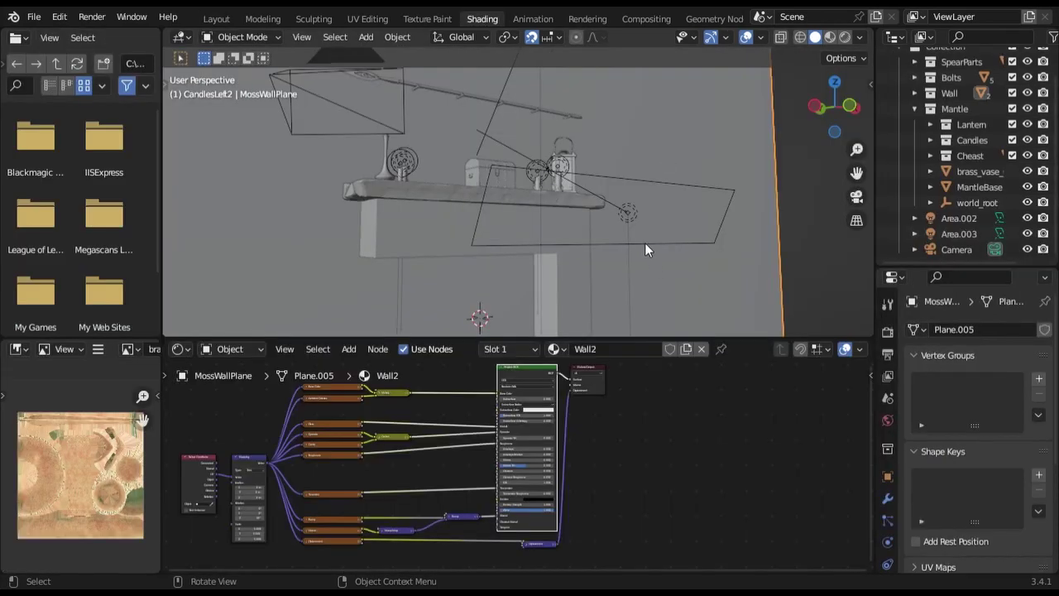
pyautogui.click(216, 18)
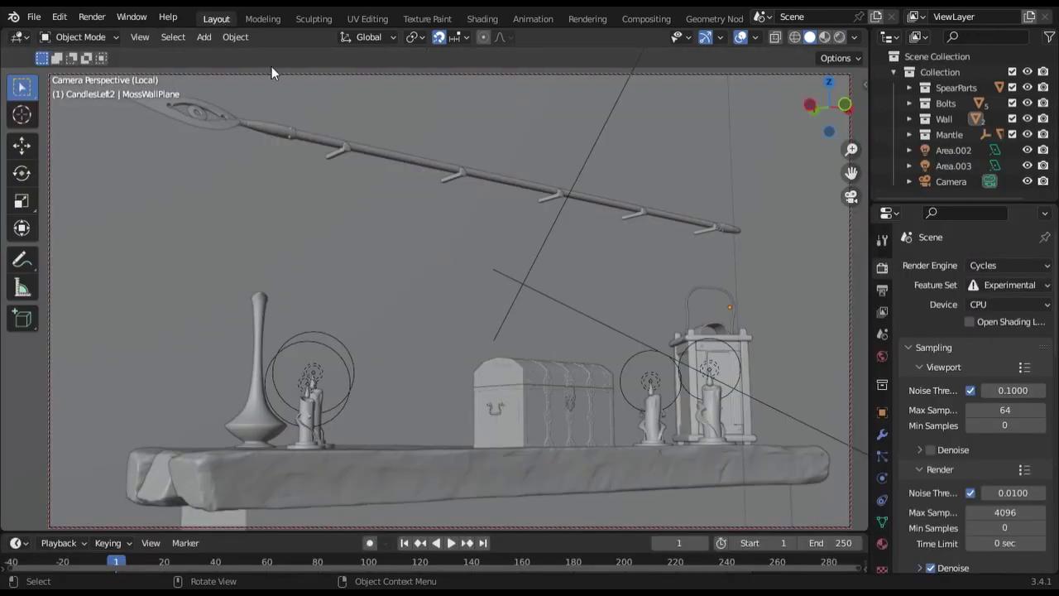